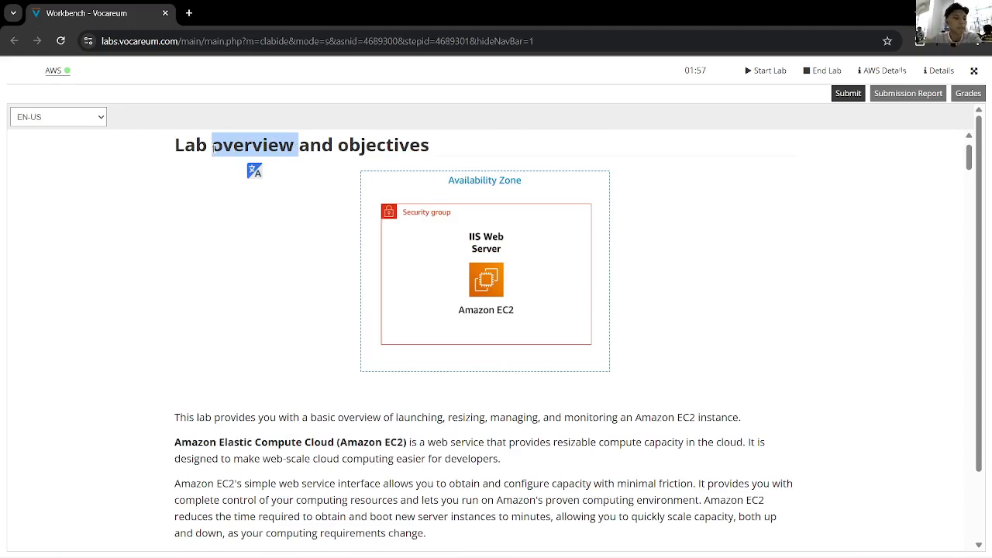
Read the lab's overview, objectives, duration and service restrictions through to the Task 1 instructions
left_click(323, 371)
scroll(323, 365, "down", 3)
scroll(325, 359, "down", 3)
scroll(329, 358, "up", 4)
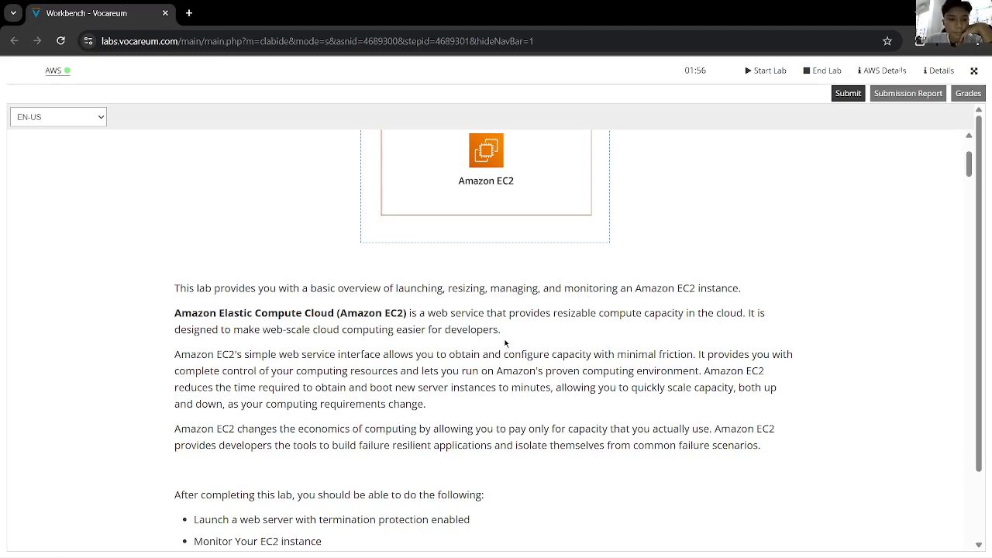
scroll(505, 344, "down", 1)
scroll(504, 343, "down", 2)
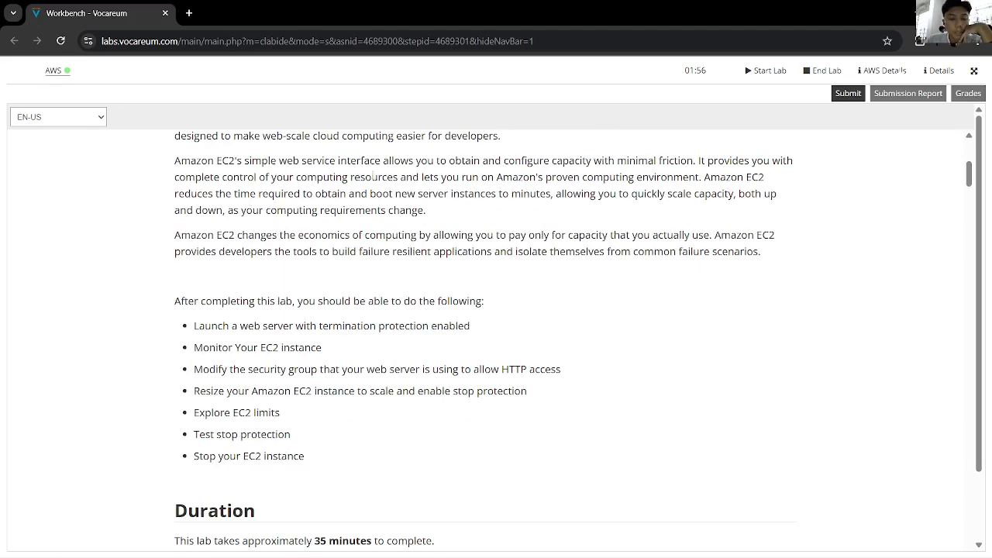
scroll(360, 203, "up", 1)
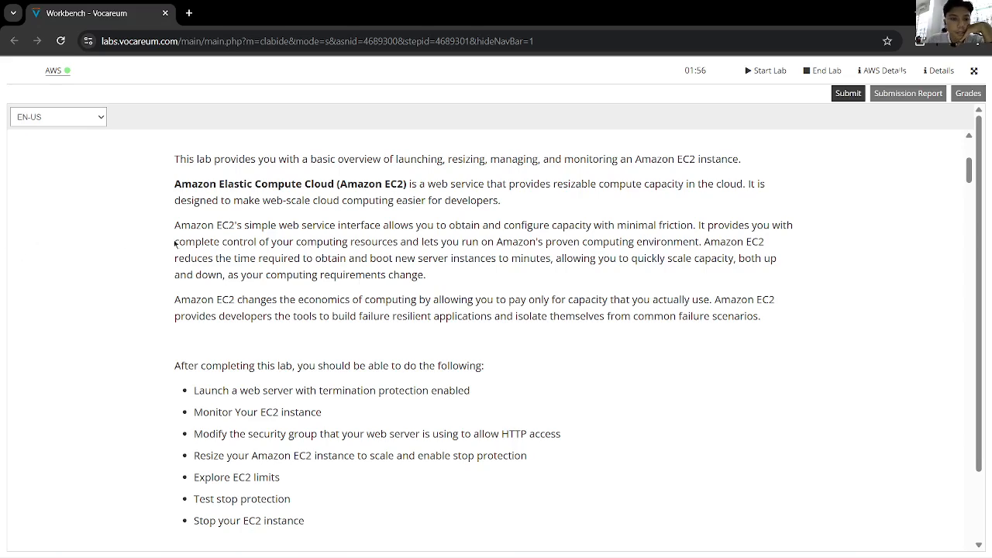
scroll(232, 248, "down", 2)
scroll(251, 257, "down", 1)
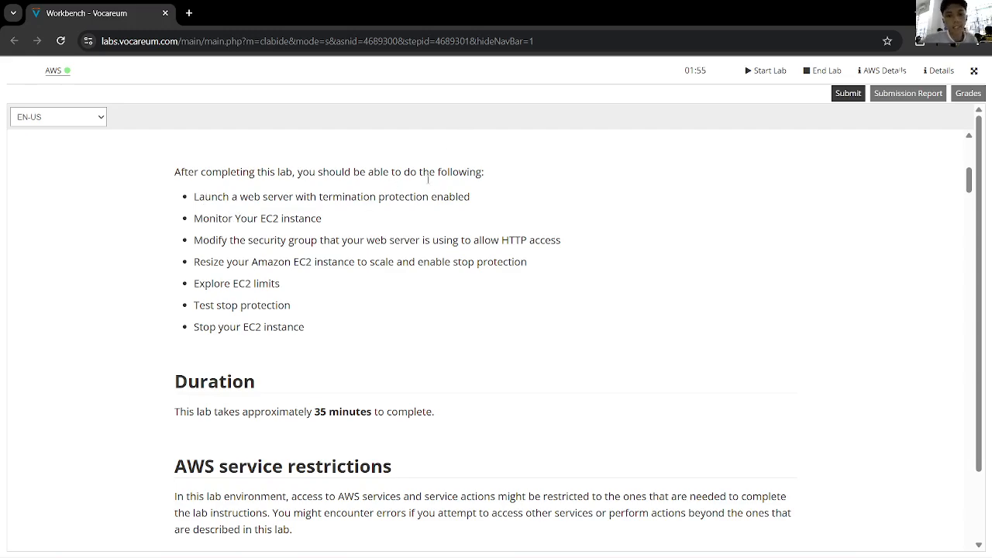
left_click_drag(475, 196, 431, 197)
left_click_drag(371, 200, 327, 256)
left_click(308, 253)
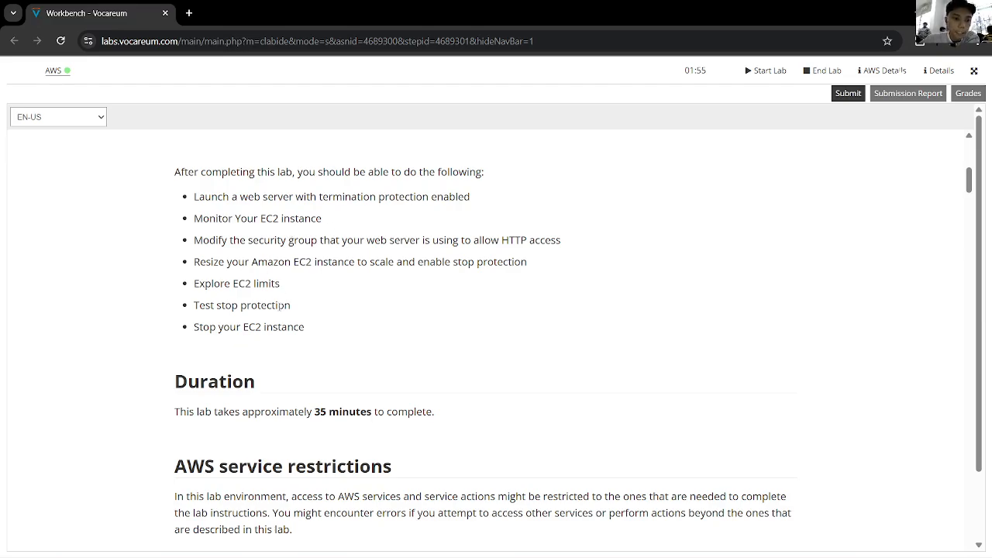
scroll(284, 302, "down", 3)
scroll(285, 314, "down", 3)
scroll(286, 312, "up", 1)
scroll(284, 309, "down", 3)
scroll(279, 279, "down", 2)
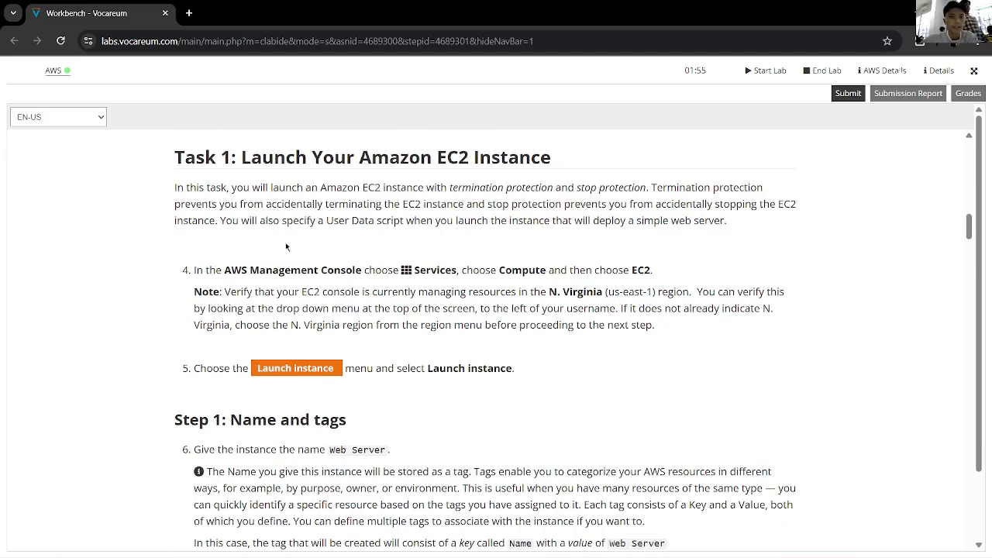
Try to open the AWS Management Console from the lab page and check the resulting sign-in page
left_click(55, 71)
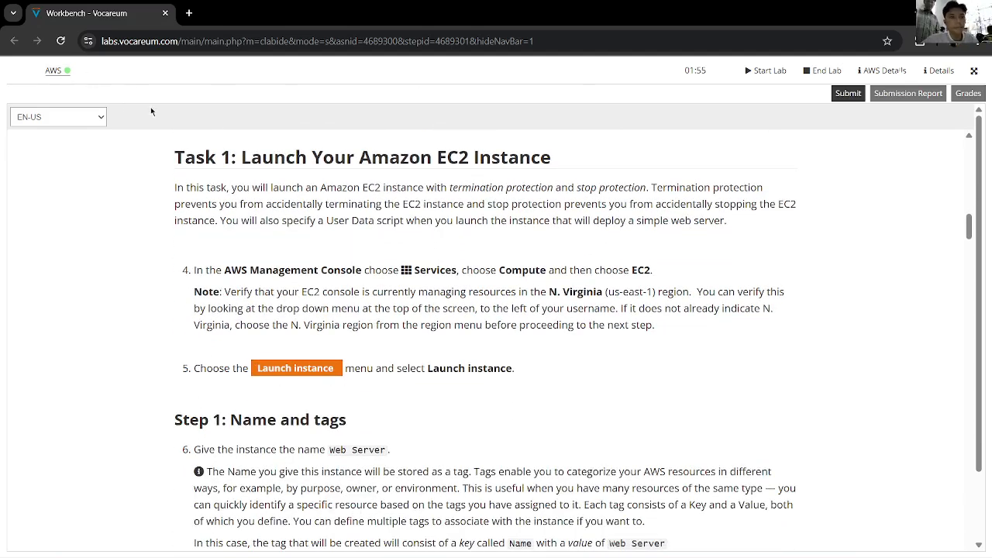
left_click(138, 6)
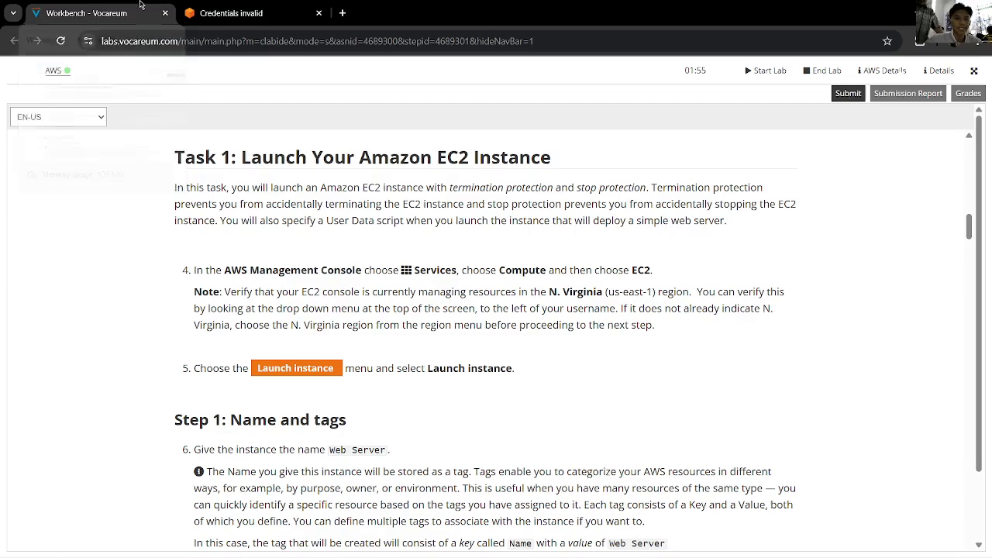
scroll(482, 197, "down", 2)
scroll(480, 197, "down", 1)
scroll(469, 193, "up", 3)
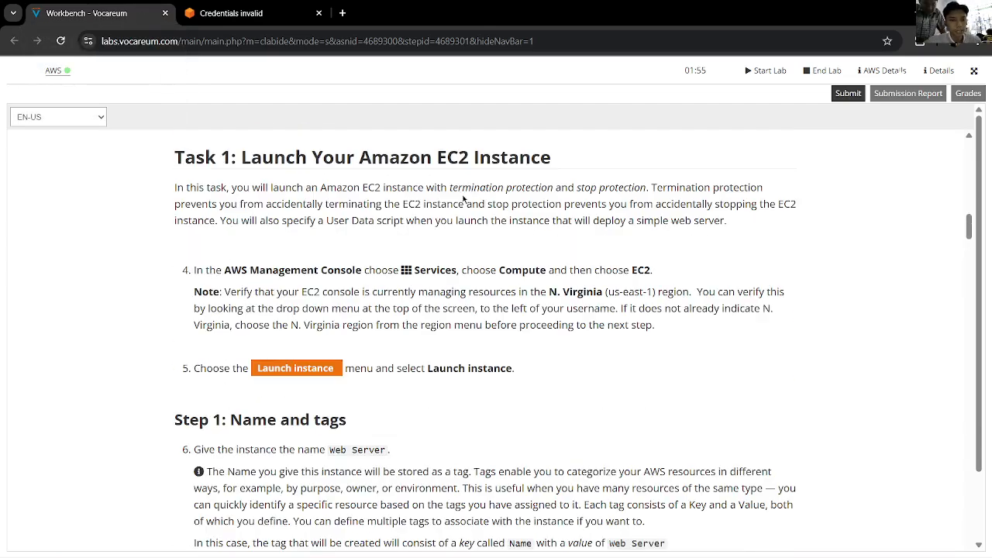
scroll(451, 179, "up", 5)
left_click_drag(967, 210, 976, 228)
scroll(850, 202, "up", 3)
scroll(697, 179, "down", 3)
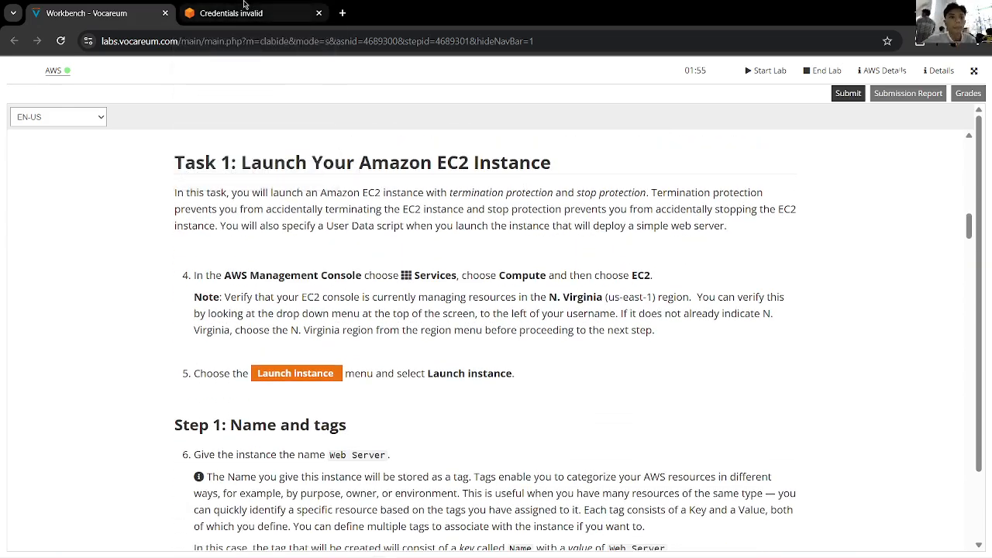
left_click(244, 4)
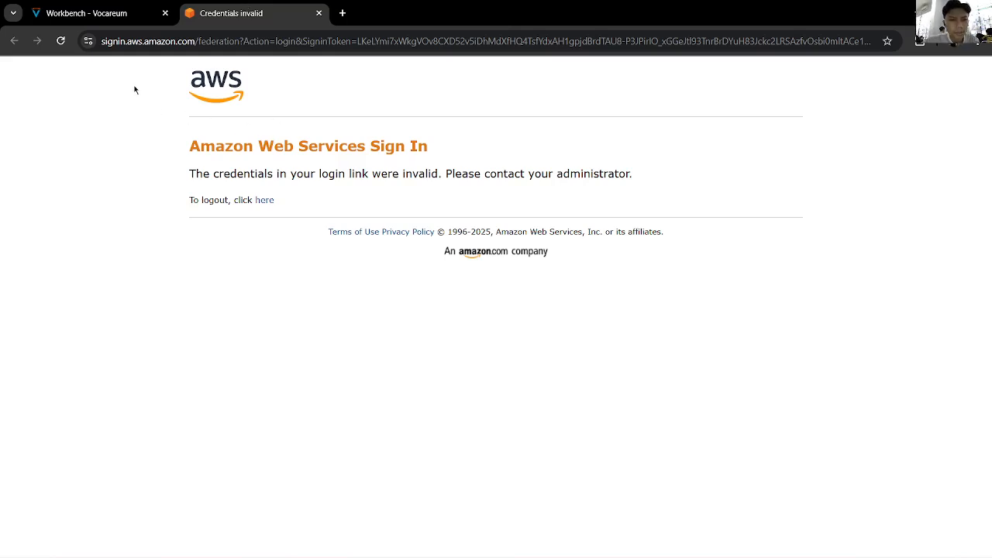
Retry opening the AWS Management Console from the lab with a fresh sign-in page, and close that page
left_click(318, 14)
left_click(60, 71)
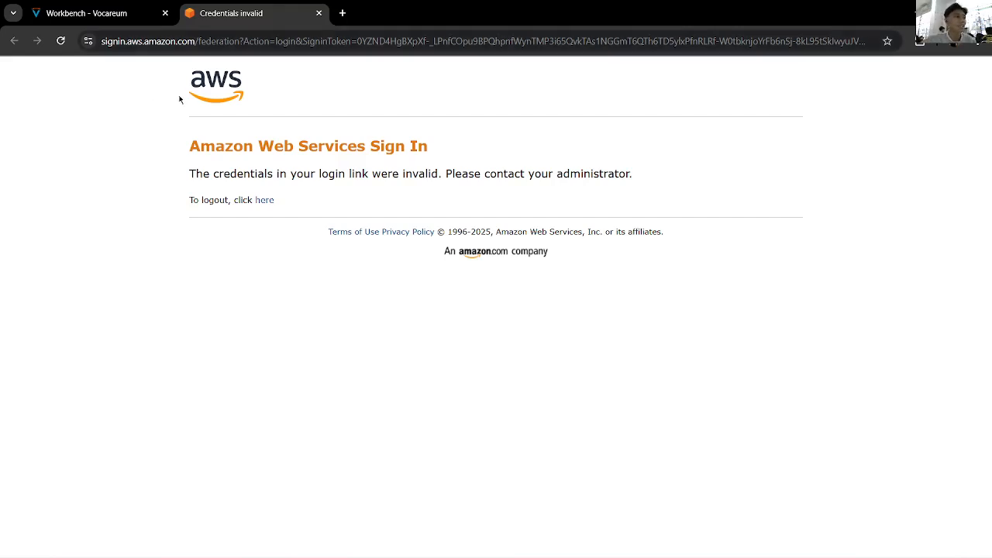
left_click(65, 44)
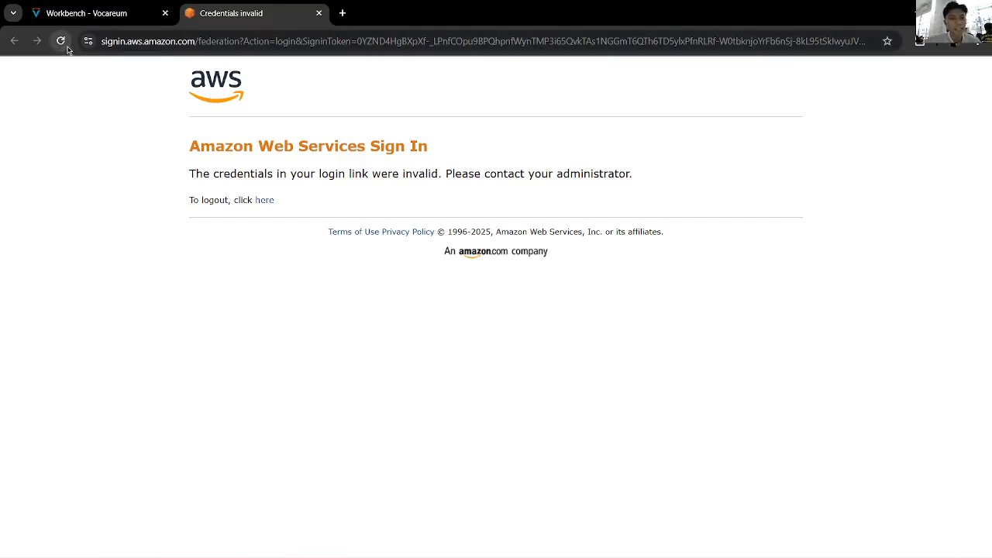
left_click(93, 13)
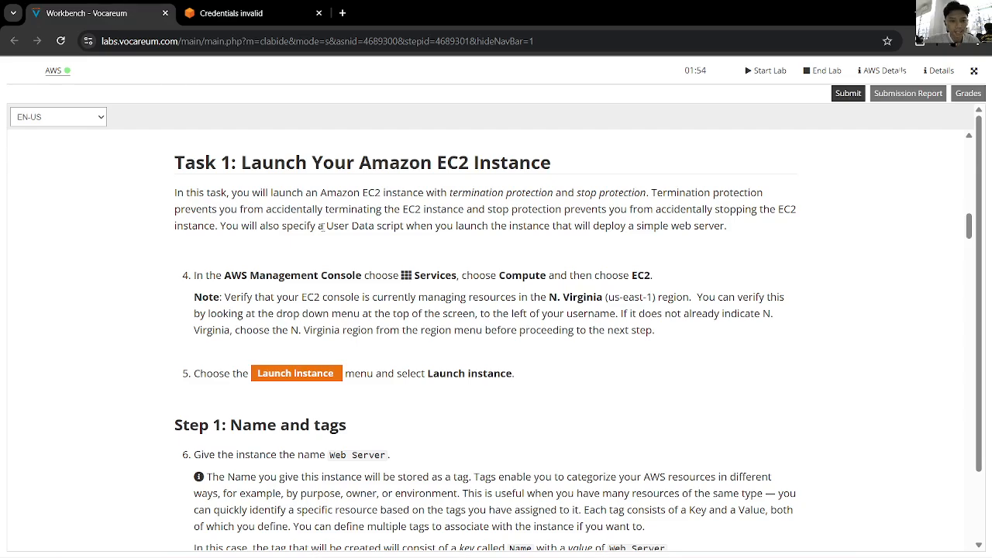
scroll(322, 226, "down", 3)
scroll(322, 226, "up", 4)
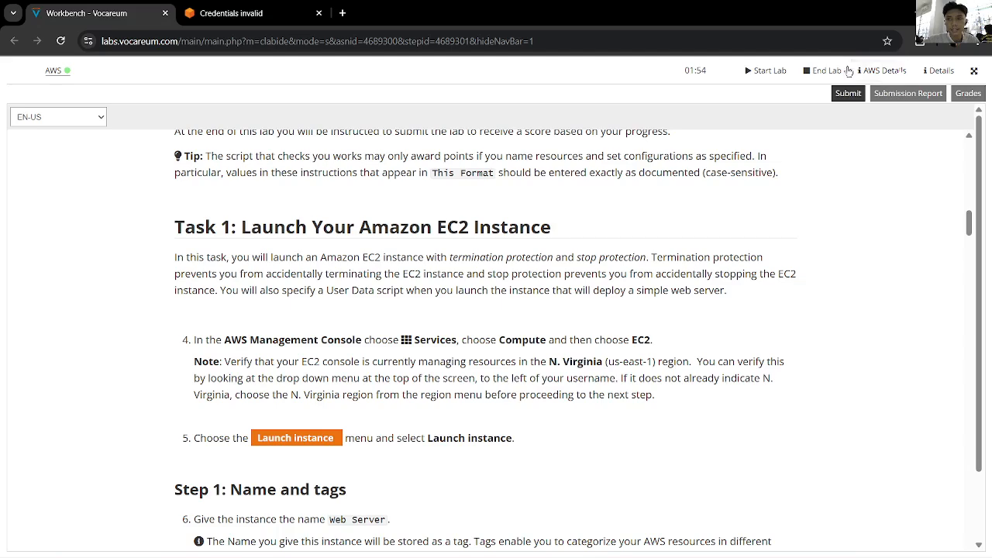
left_click(319, 14)
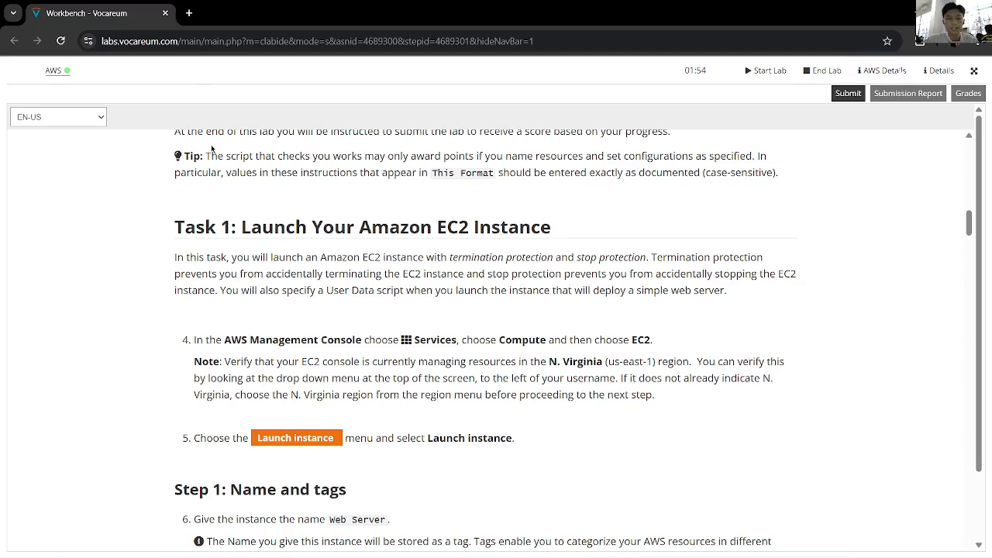
Switch to the browser window with the AWS Academy course modules and close its Flashcard AWS page
key("alt+Tab")
left_click(458, 298)
left_click_drag(264, 24, 335, 18)
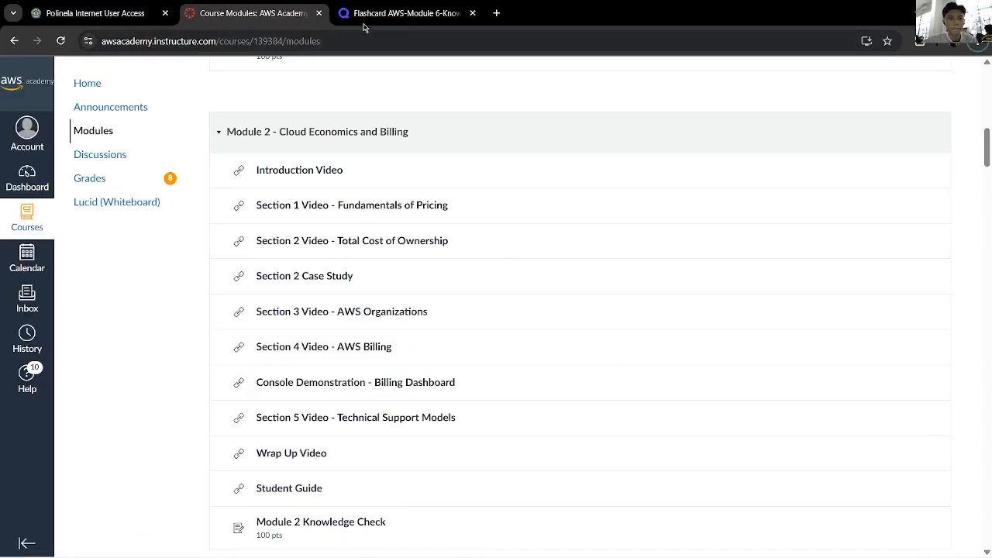
left_click(472, 13)
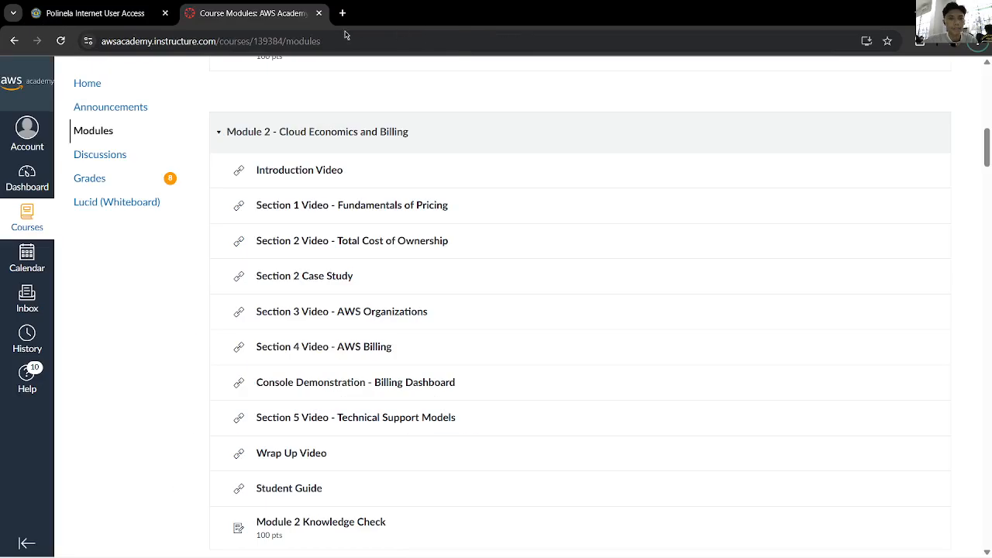
left_click(158, 13)
left_click(232, 13)
key("alt+Tab")
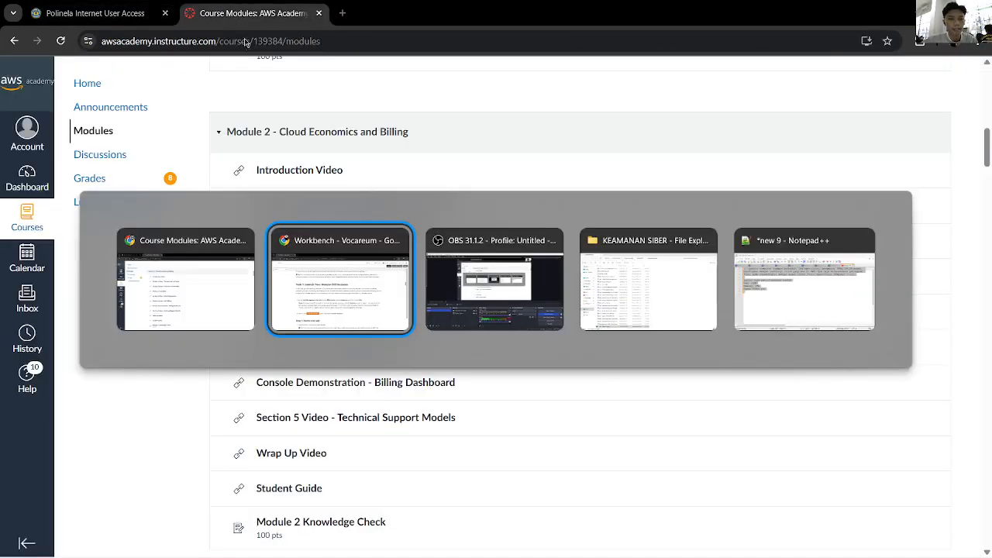
Move the Workbench - Vocareum page into the course window, placed after the Course Modules page
left_click_drag(147, 16, 256, 15)
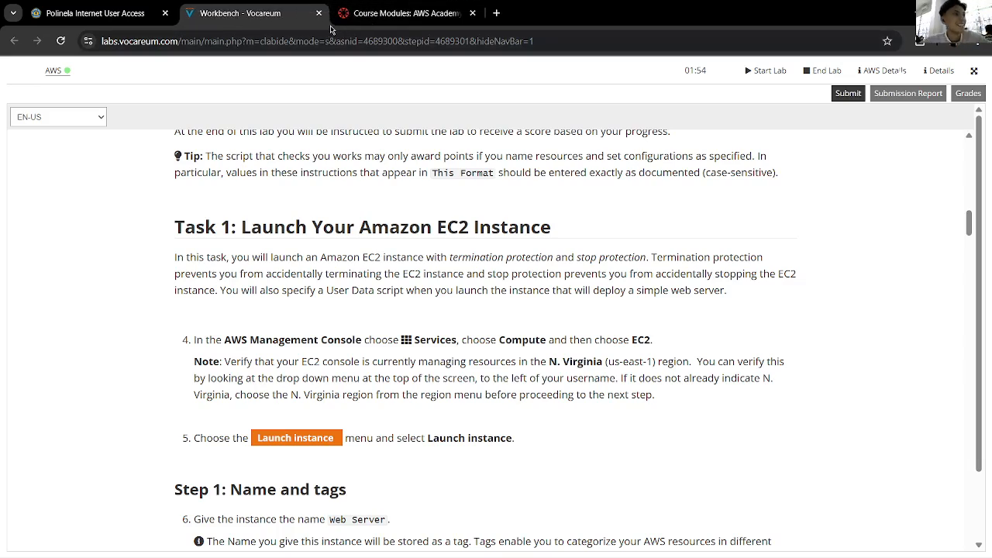
left_click(422, 12)
left_click(289, 6)
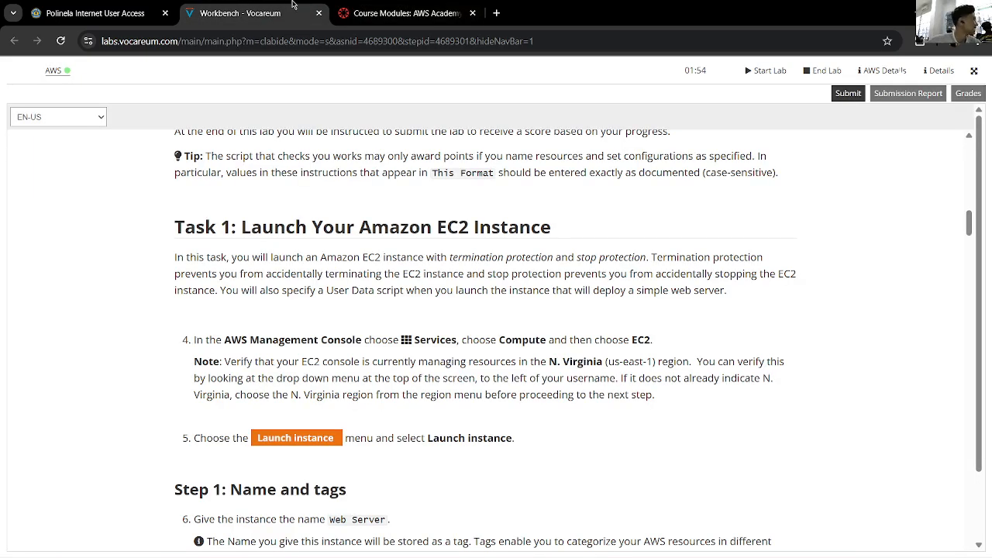
left_click_drag(342, 11, 255, 8)
left_click(368, 13)
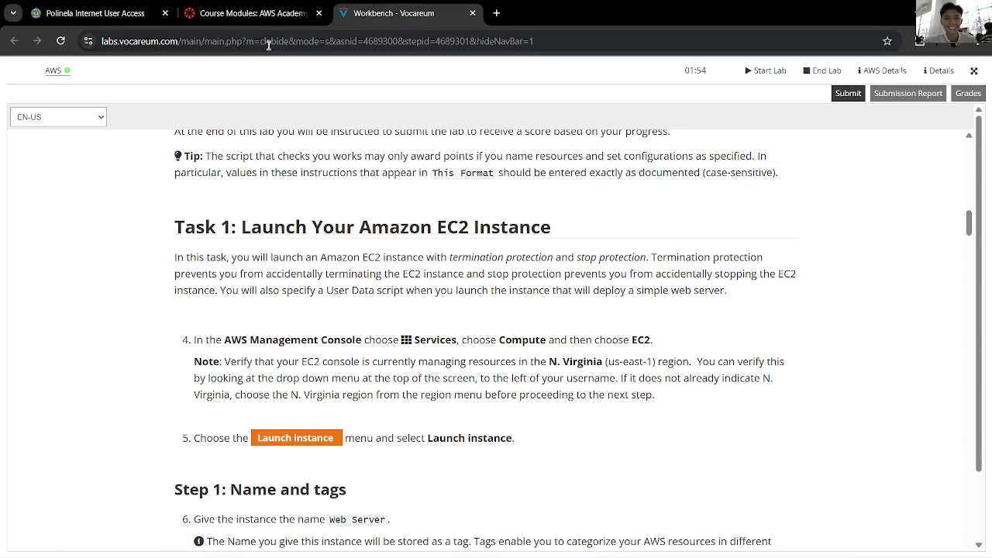
key("alt+Tab")
key("Escape")
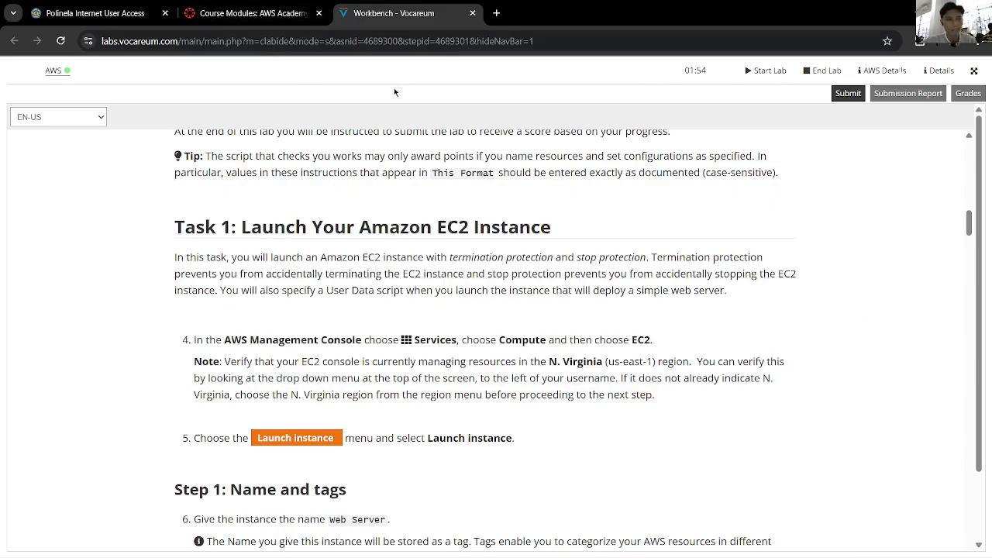
Request the AWS console from the lab again and log out of AWS through the sign-in page's logout link
left_click(53, 71)
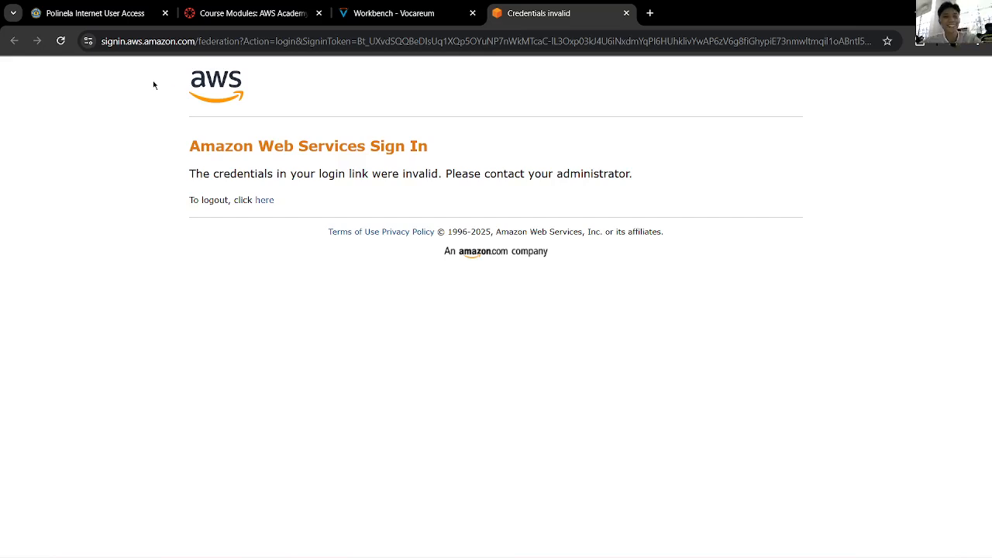
left_click(60, 41)
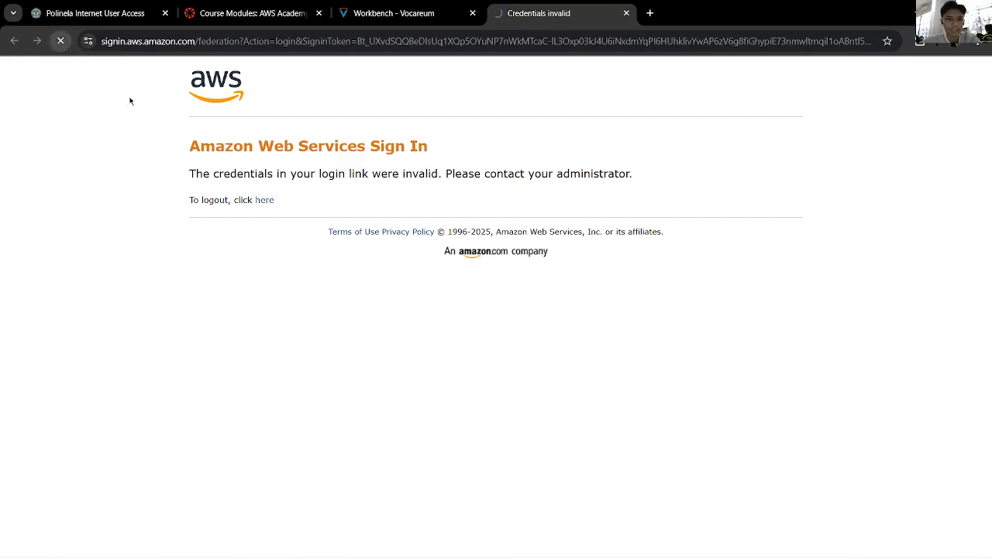
left_click(269, 201)
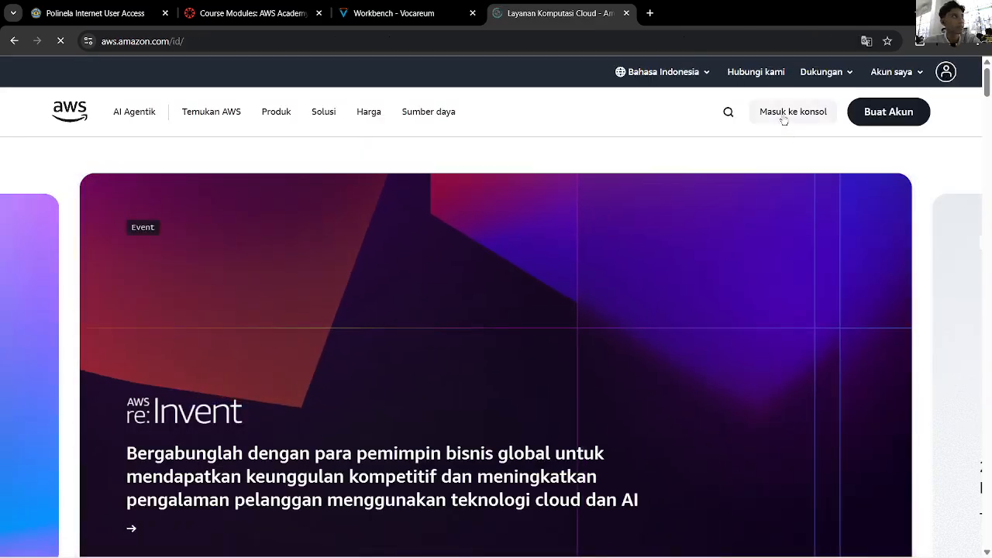
left_click(877, 108)
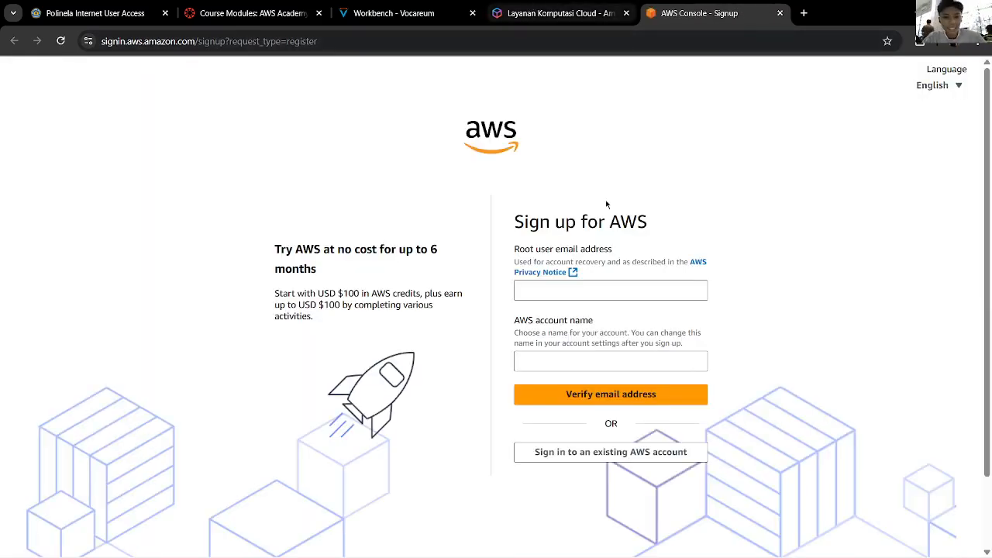
left_click(653, 294)
left_click(558, 13)
left_click(702, 13)
left_click(779, 13)
Close the public AWS home page and open the AWS Management Console from the lab workbench
left_click(462, 8)
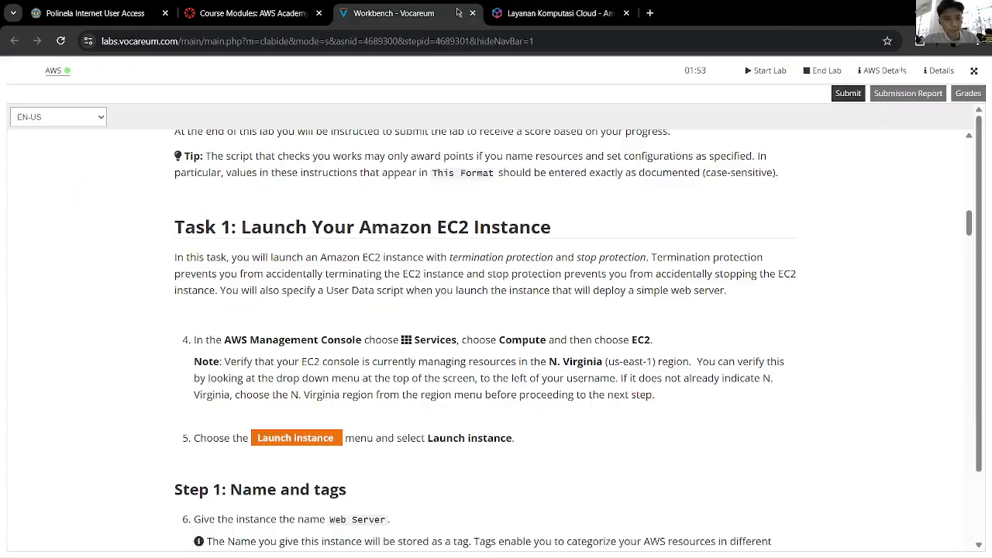
left_click(626, 13)
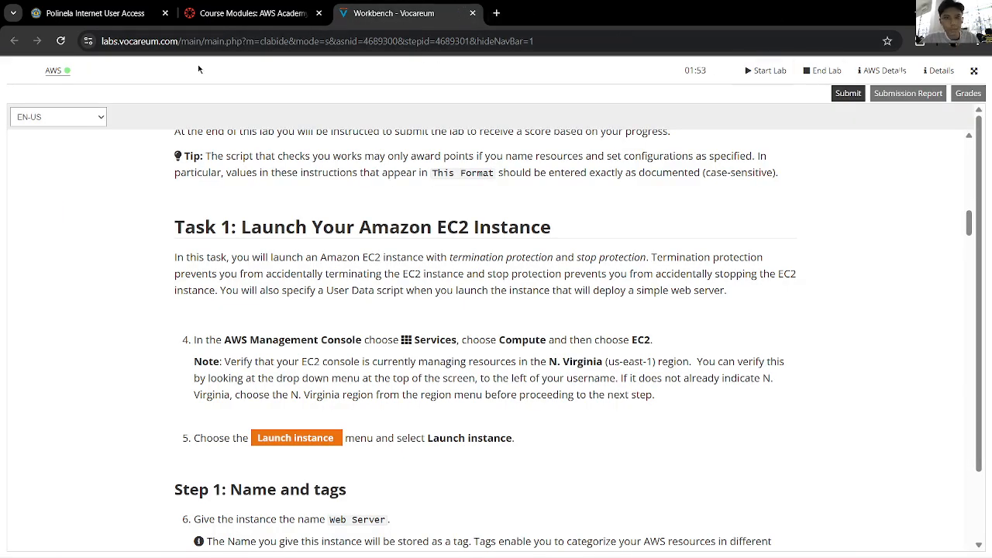
left_click(62, 73)
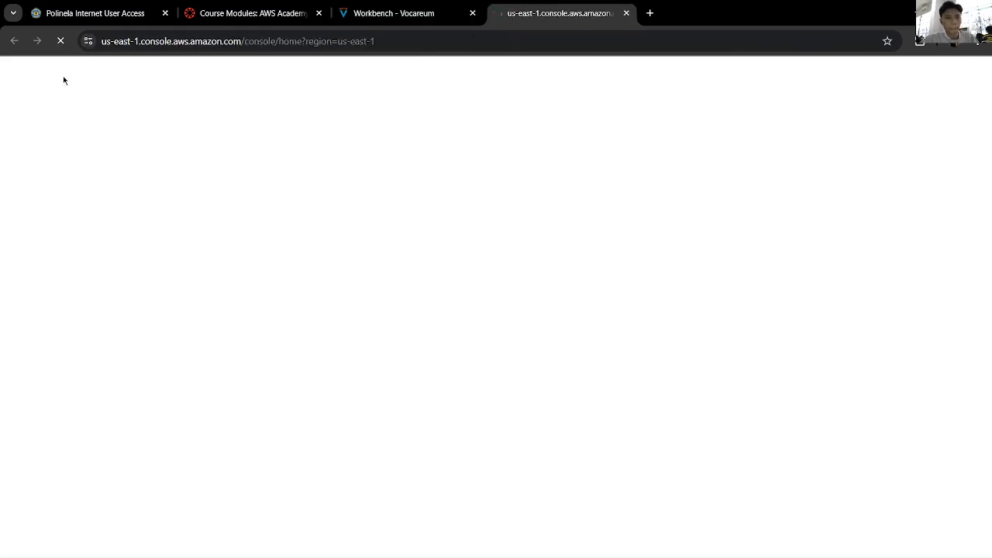
left_click(411, 13)
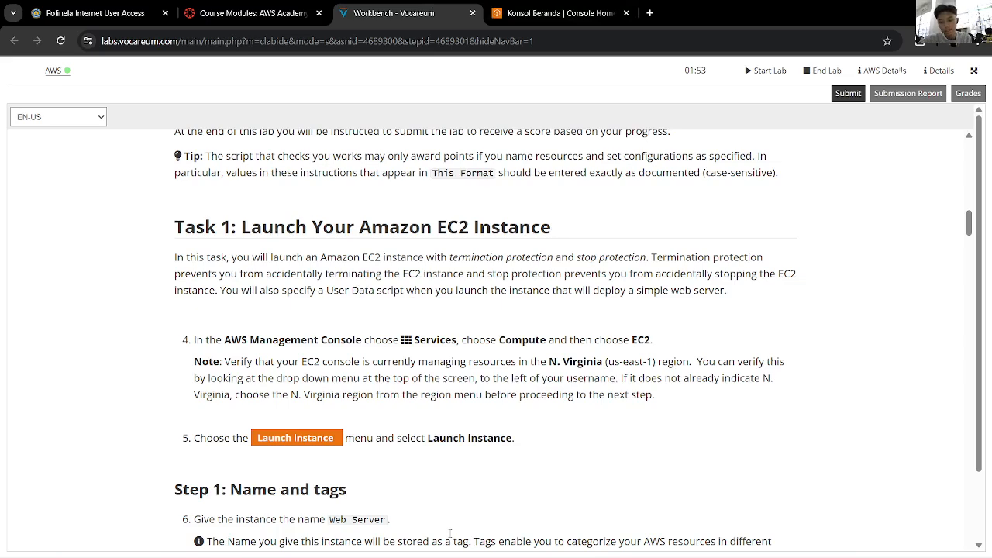
left_click(554, 13)
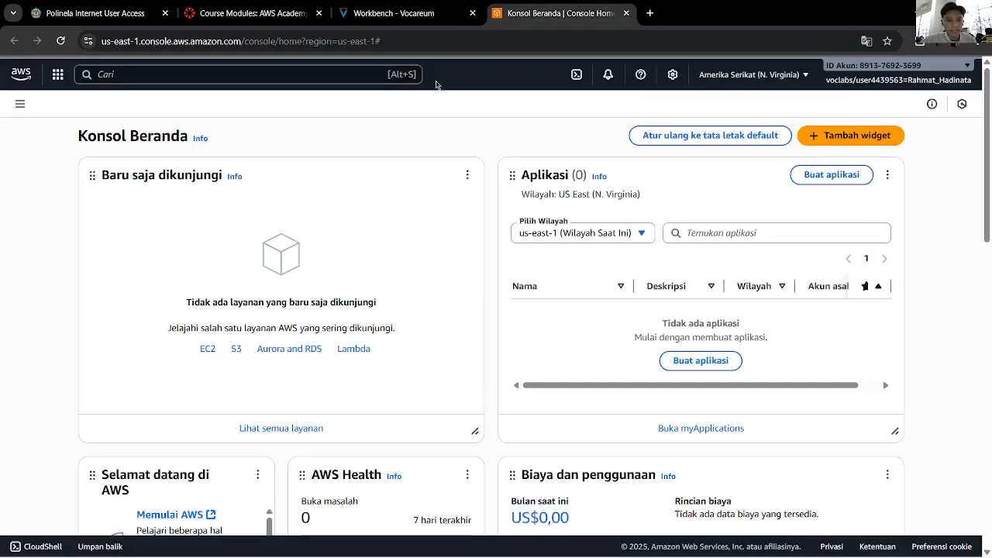
Read Task 1 of the lab instructions in the Vocareum workbench and open the EC2 service by searching the AWS console for "ec2"
left_click(399, 14)
scroll(389, 324, "down", 3)
scroll(388, 324, "up", 3)
scroll(390, 265, "down", 3)
scroll(385, 326, "up", 3)
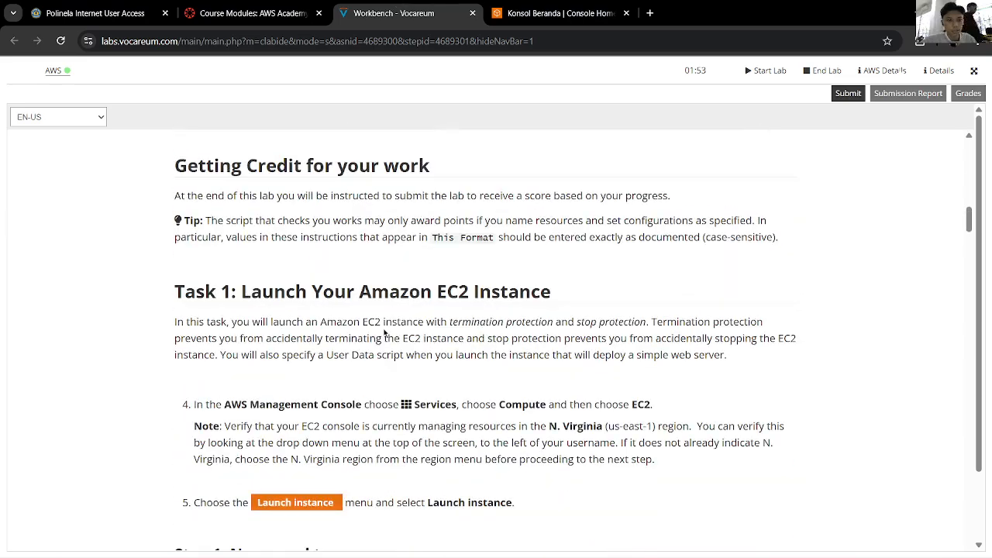
scroll(383, 332, "down", 1)
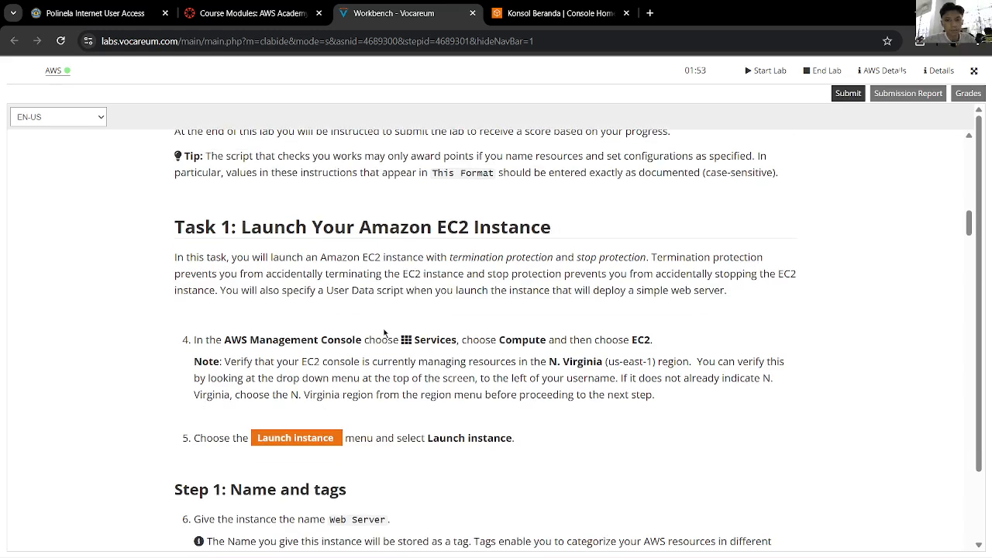
left_click(554, 13)
left_click(286, 81)
type("ec2")
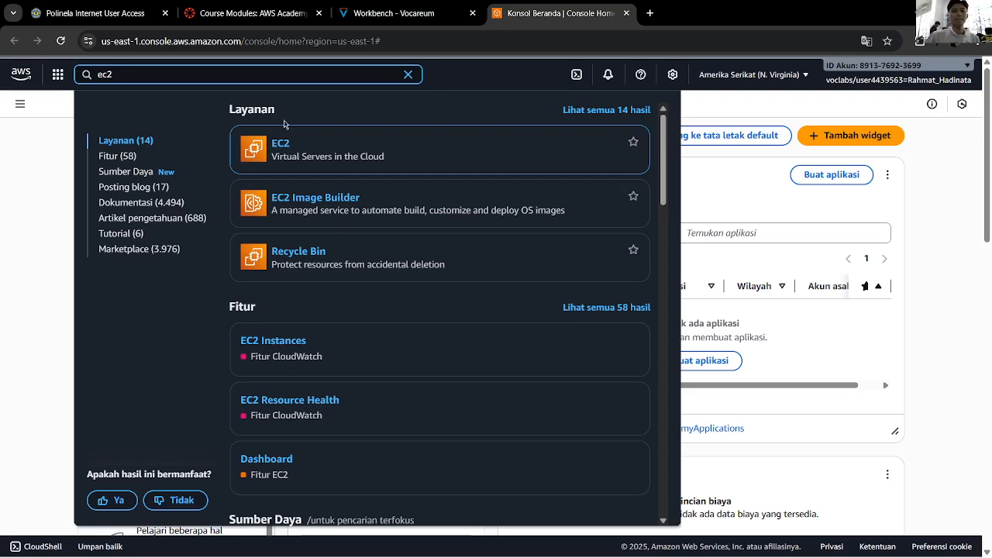
left_click(285, 142)
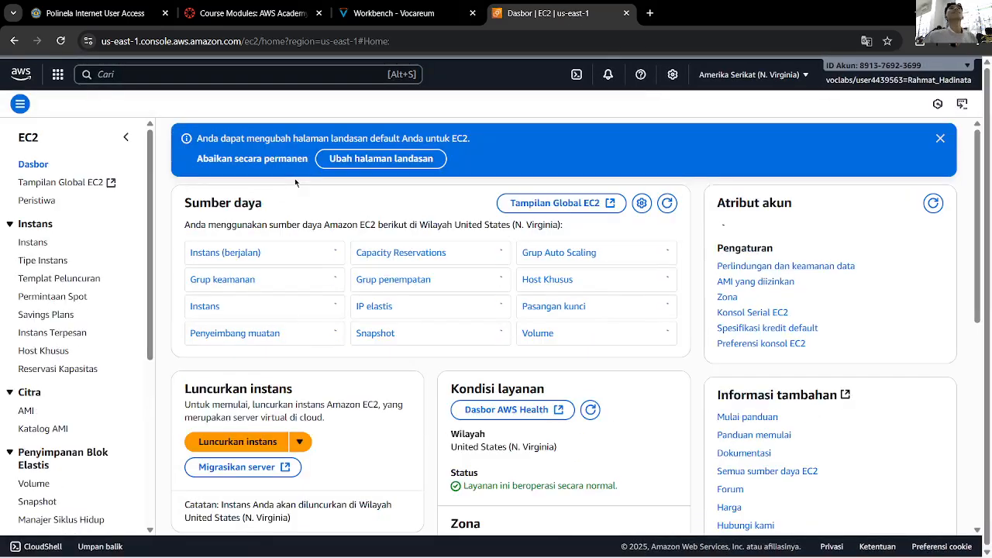
Review Task 1's region note in the lab instructions and check the EC2 console's region selection against N. Virginia (us-east-1)
scroll(295, 233, "down", 2)
scroll(295, 233, "up", 2)
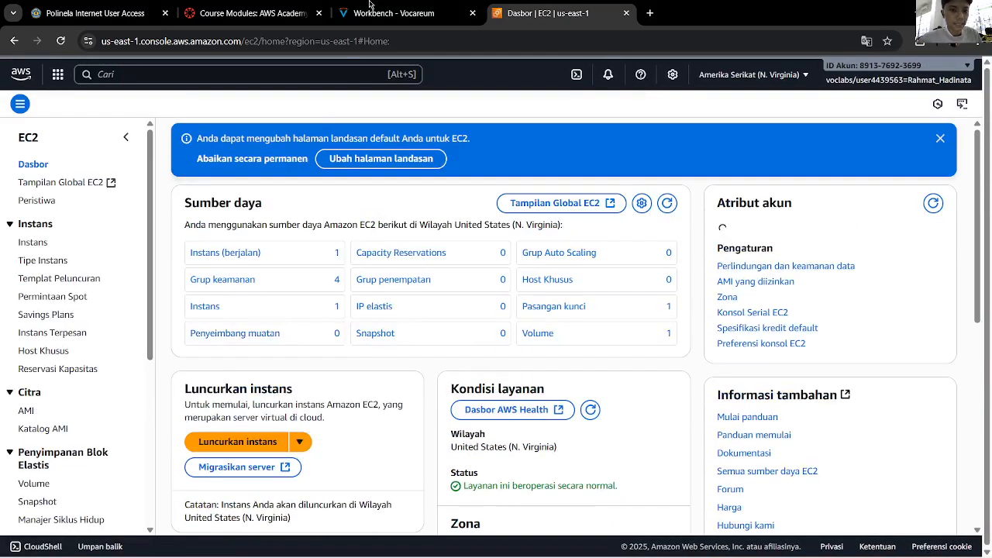
left_click(369, 10)
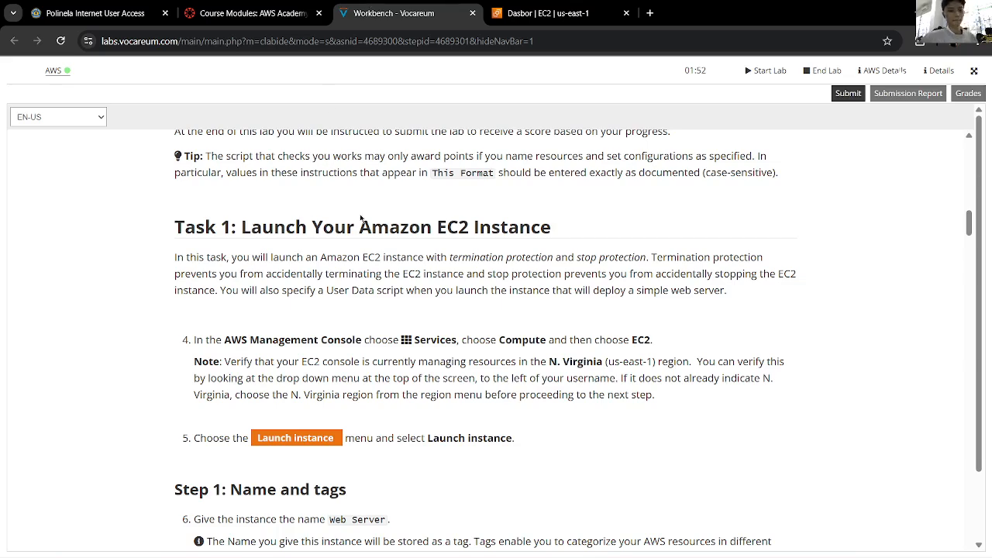
scroll(360, 218, "down", 4)
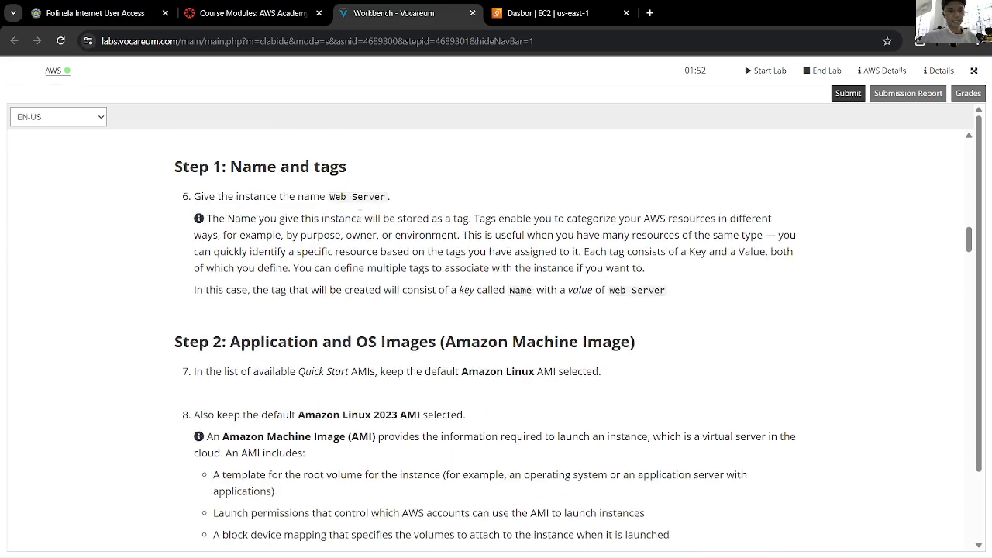
scroll(361, 216, "up", 9)
scroll(359, 213, "up", 2)
scroll(361, 217, "down", 6)
scroll(360, 218, "down", 2)
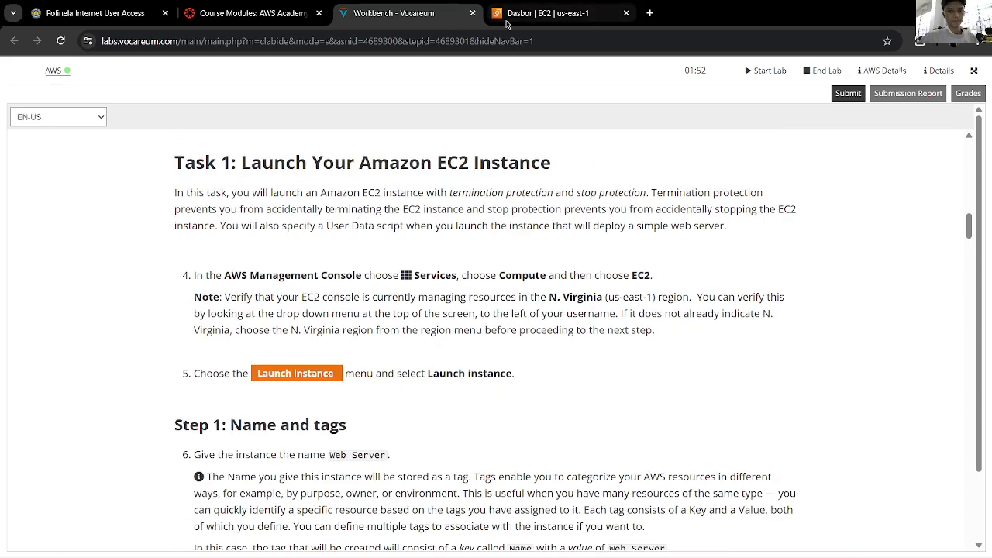
left_click(534, 14)
left_click(805, 75)
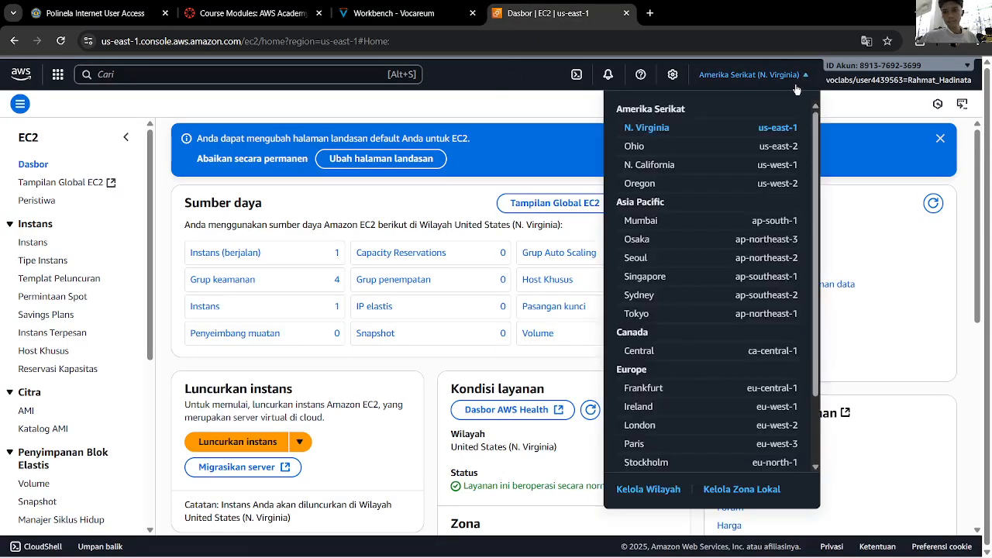
left_click(574, 110)
Read the lab's Name and tags instructions and open the list of EC2 instances in the AWS console
left_click(391, 13)
scroll(403, 321, "down", 1)
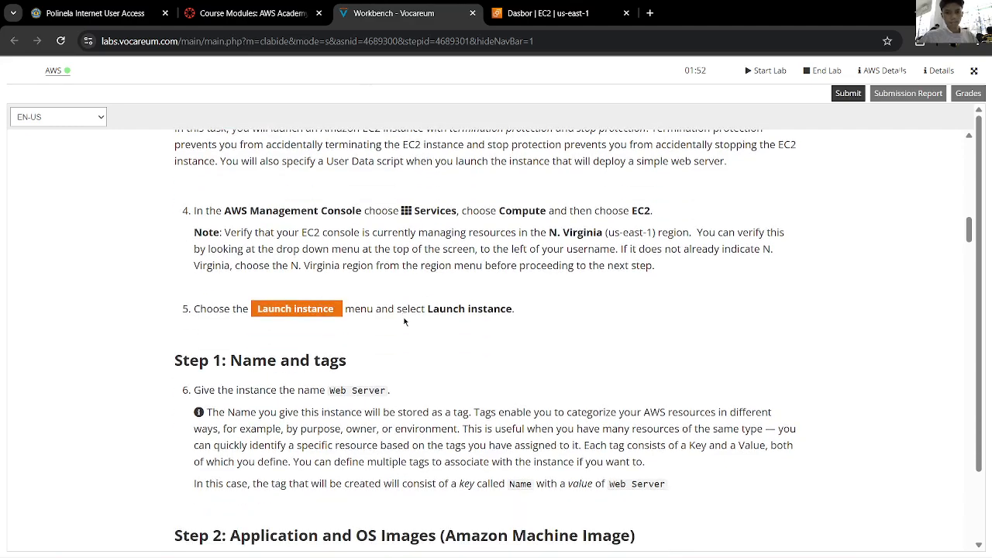
scroll(403, 321, "down", 3)
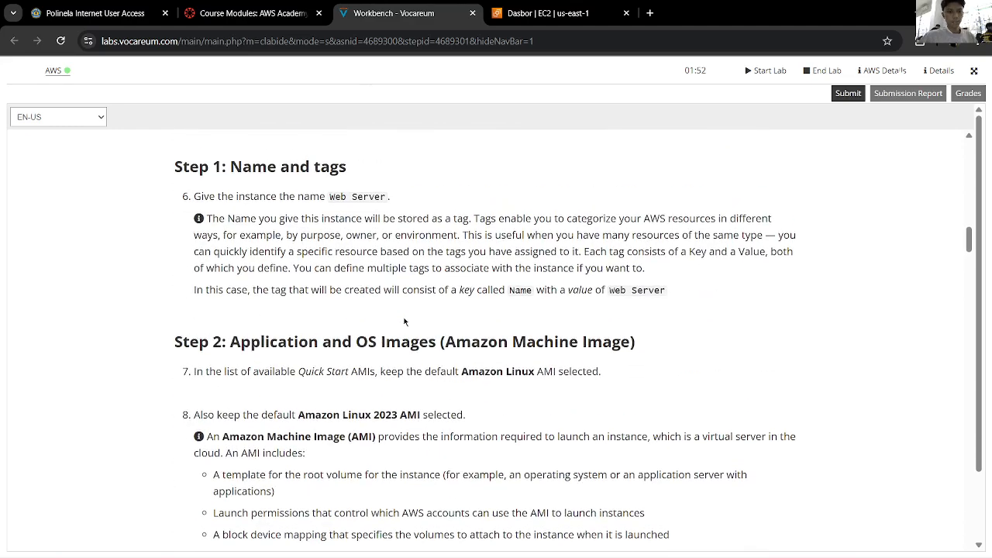
scroll(404, 321, "up", 1)
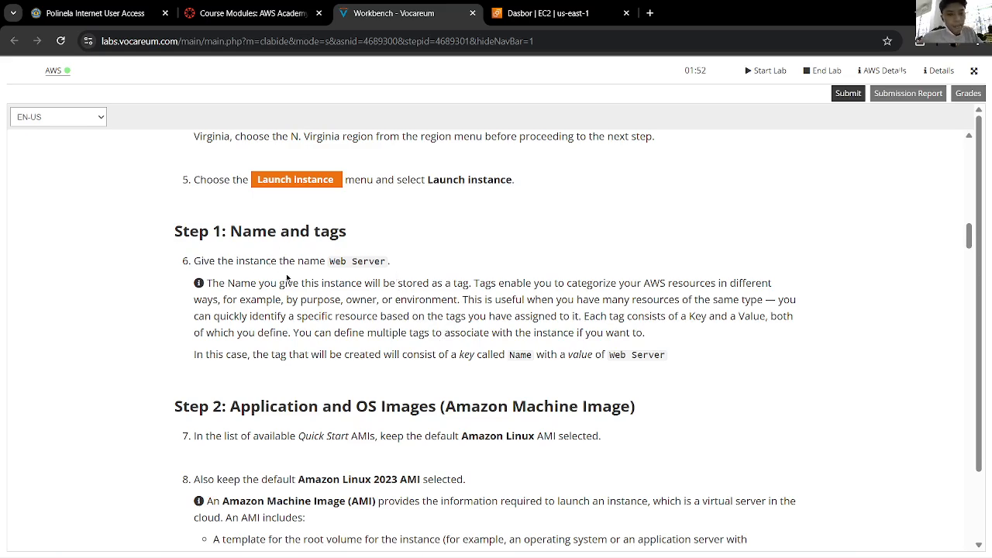
left_click(546, 14)
left_click(395, 14)
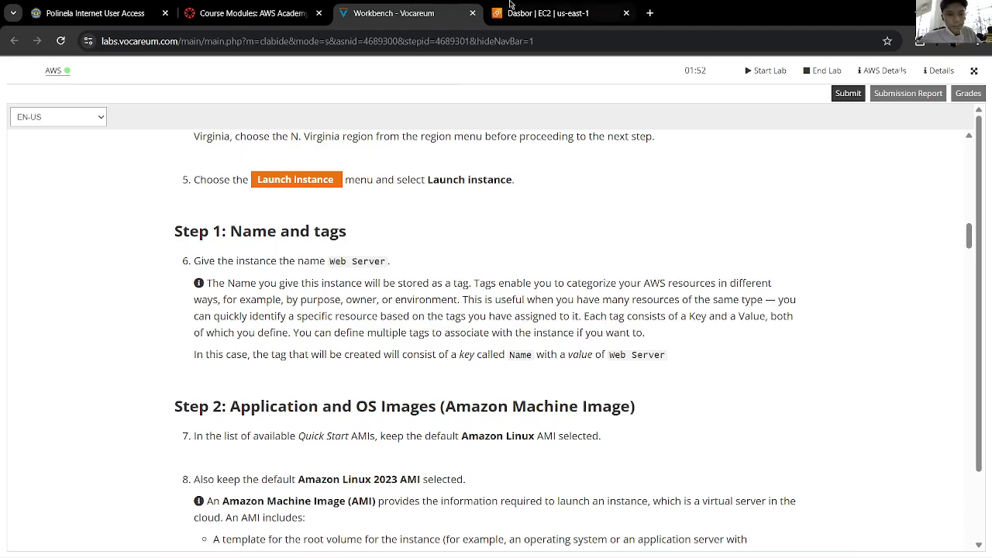
scroll(481, 319, "down", 1)
scroll(479, 317, "down", 2)
scroll(486, 275, "up", 2)
left_click(546, 13)
left_click(38, 242)
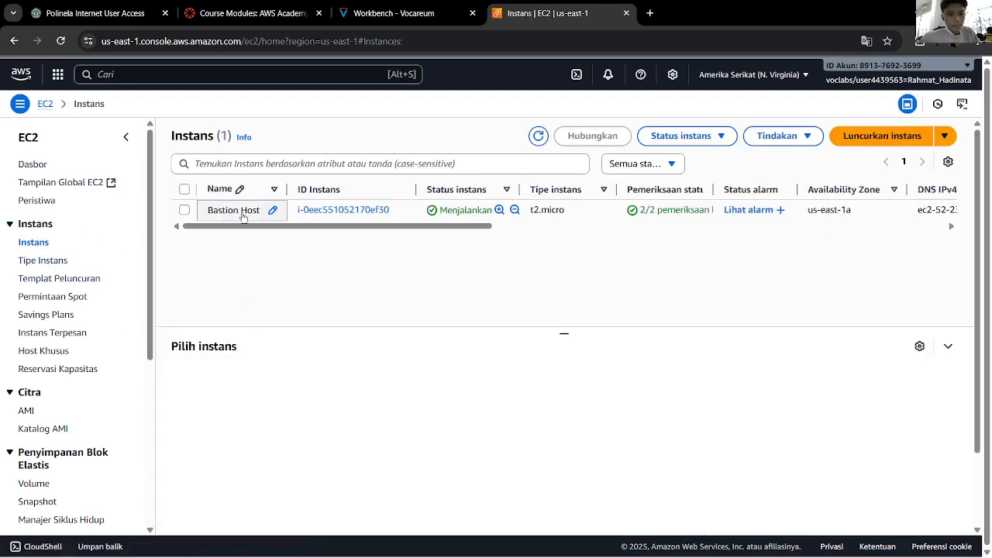
Review the lab instructions on naming the instance, choosing the AMI and selecting the instance type
left_click(394, 13)
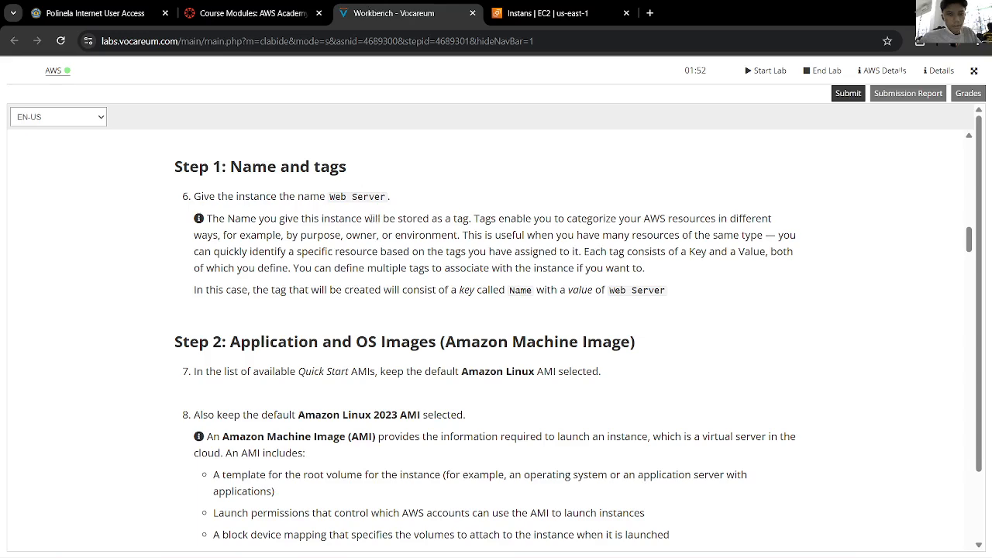
scroll(364, 220, "up", 1)
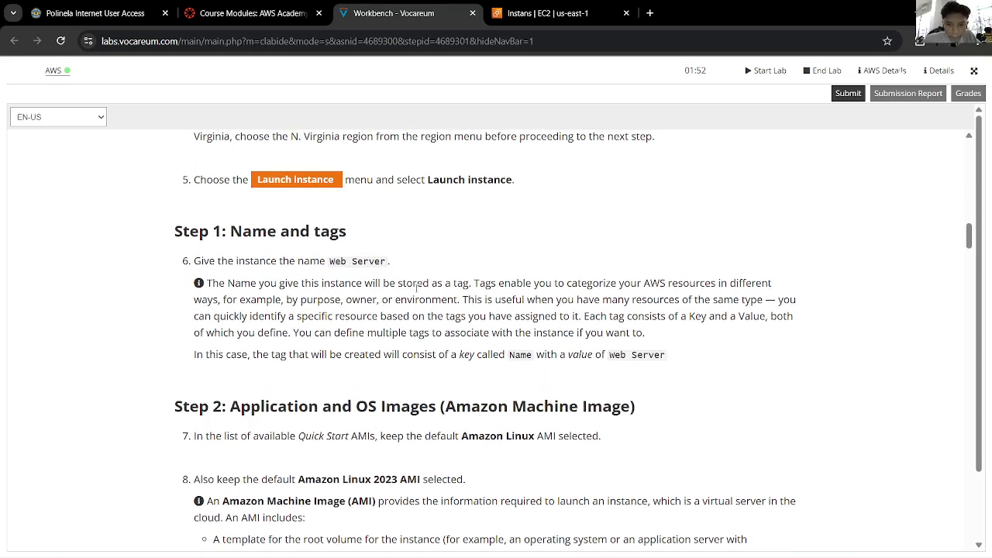
scroll(416, 288, "down", 4)
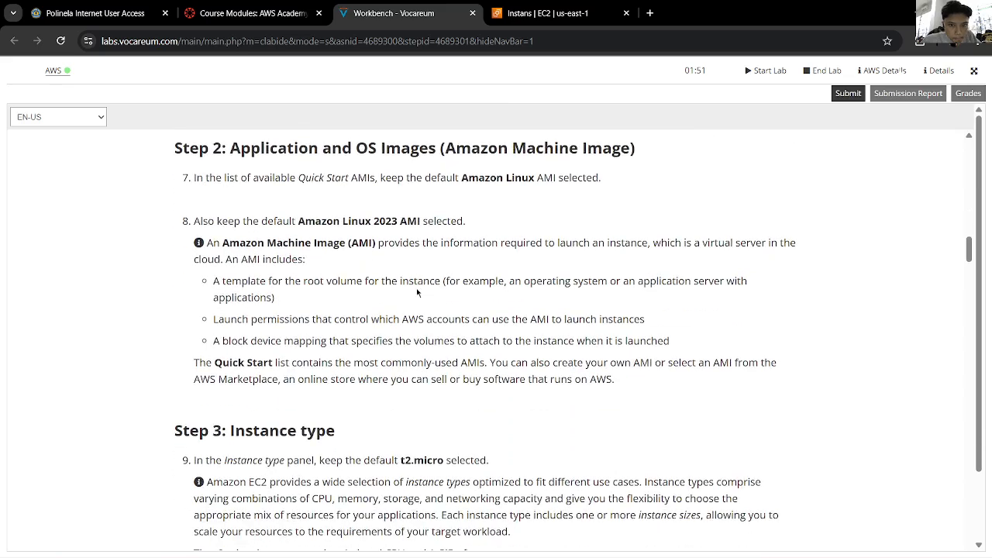
scroll(417, 292, "down", 3)
scroll(417, 292, "up", 5)
scroll(416, 288, "up", 2)
scroll(416, 288, "down", 2)
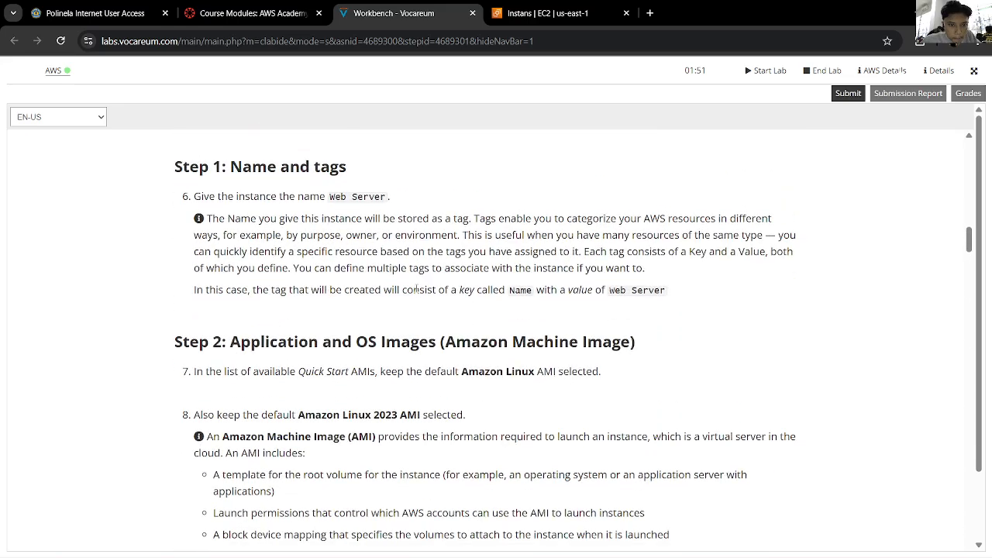
scroll(416, 289, "up", 1)
left_click(523, 7)
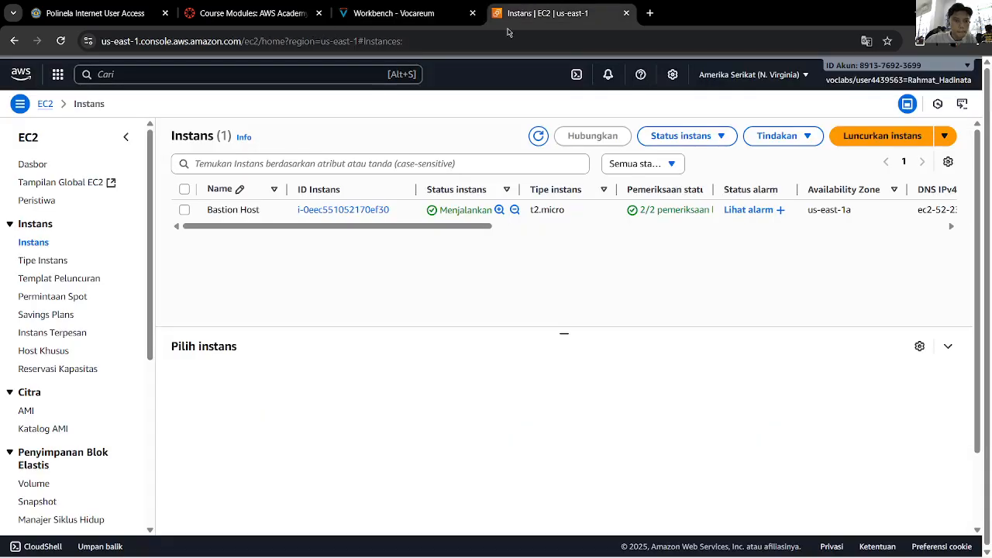
left_click_drag(357, 229, 276, 238)
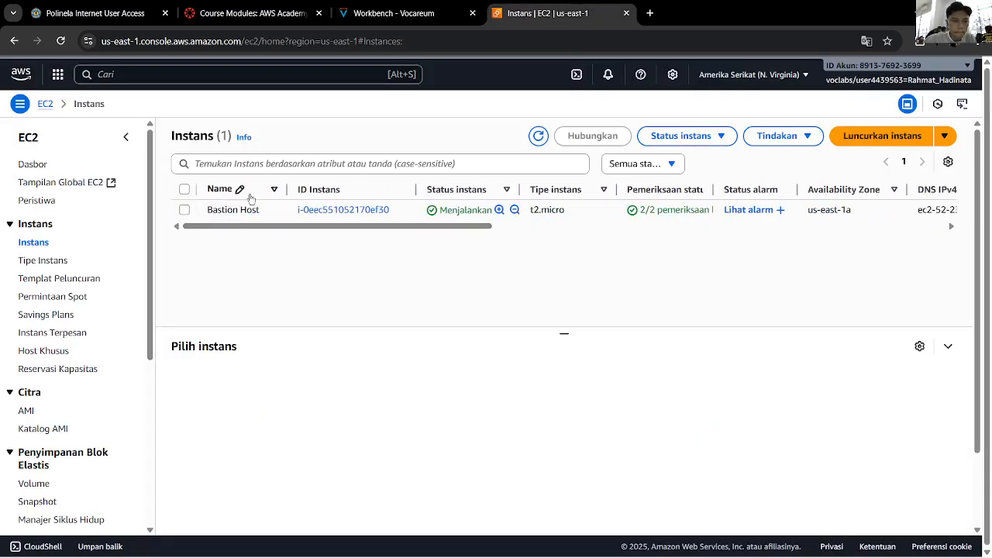
left_click(273, 209)
left_click(266, 246)
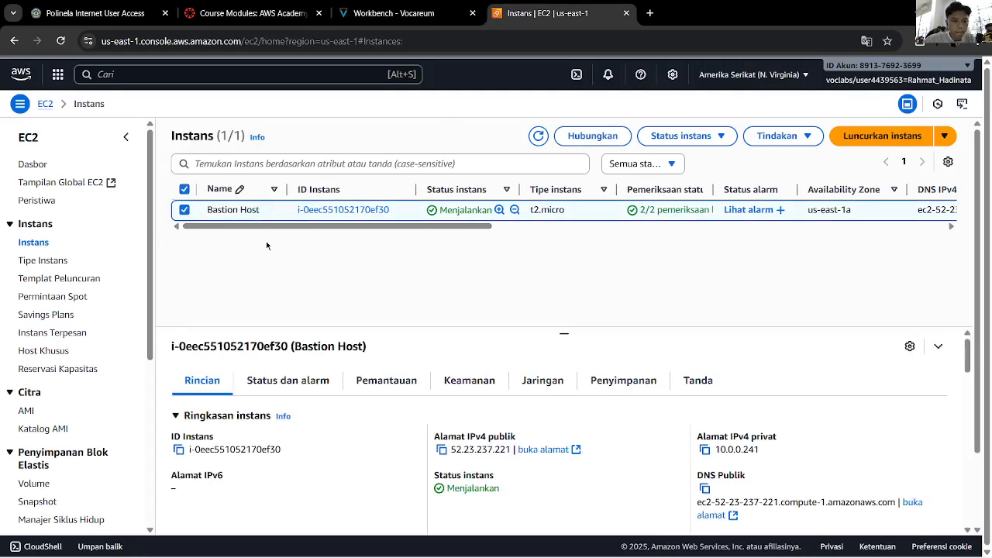
Recheck the lab's Launch instance instruction and open the launch form for a new EC2 instance
left_click(463, 9)
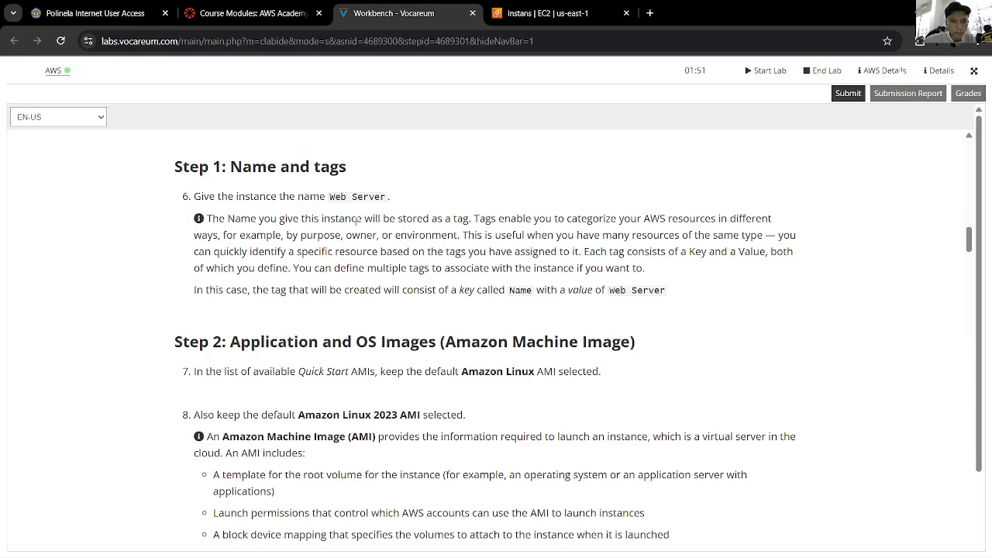
scroll(419, 220, "up", 2)
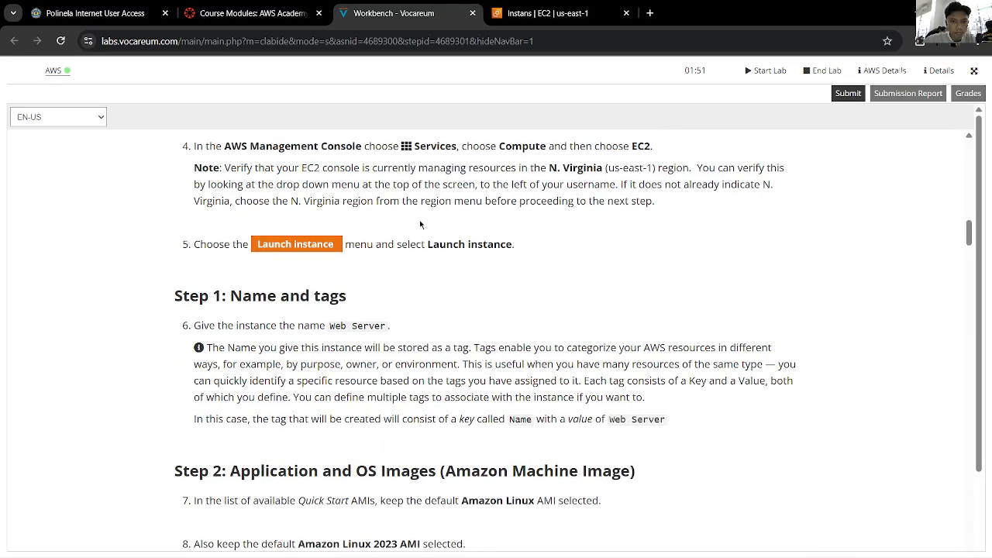
left_click(545, 9)
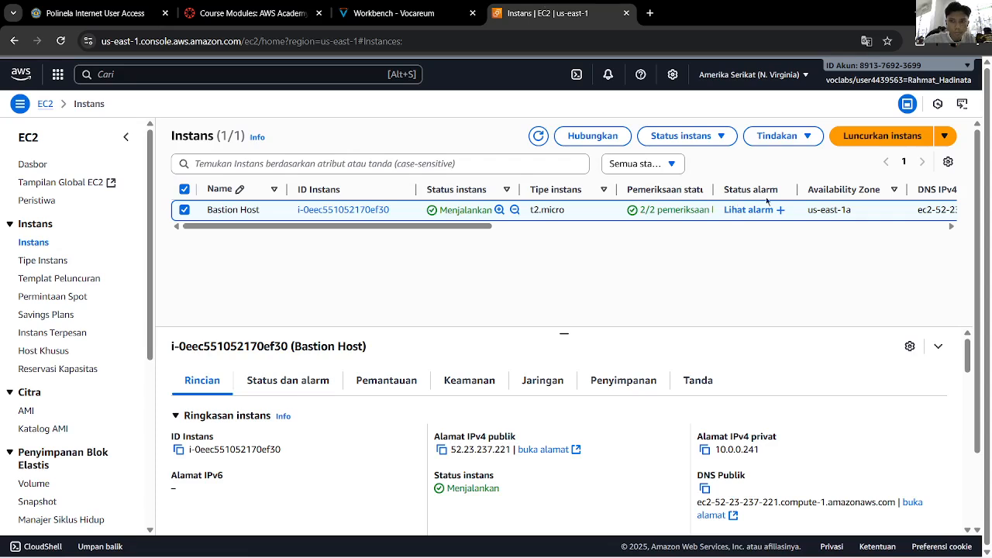
left_click(881, 136)
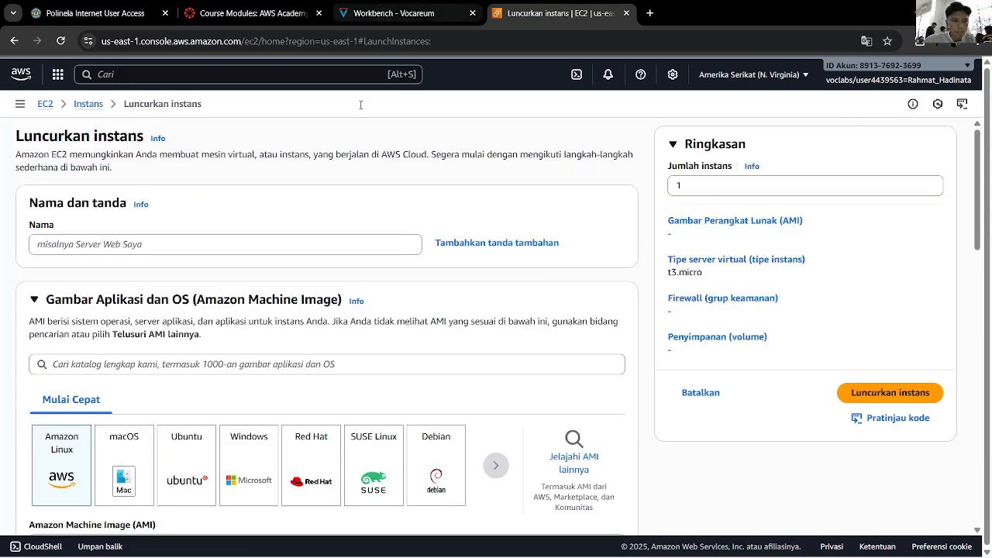
Check the required instance name in the lab instructions and name the new instance "Web Server"
left_click(383, 14)
scroll(306, 337, "down", 2)
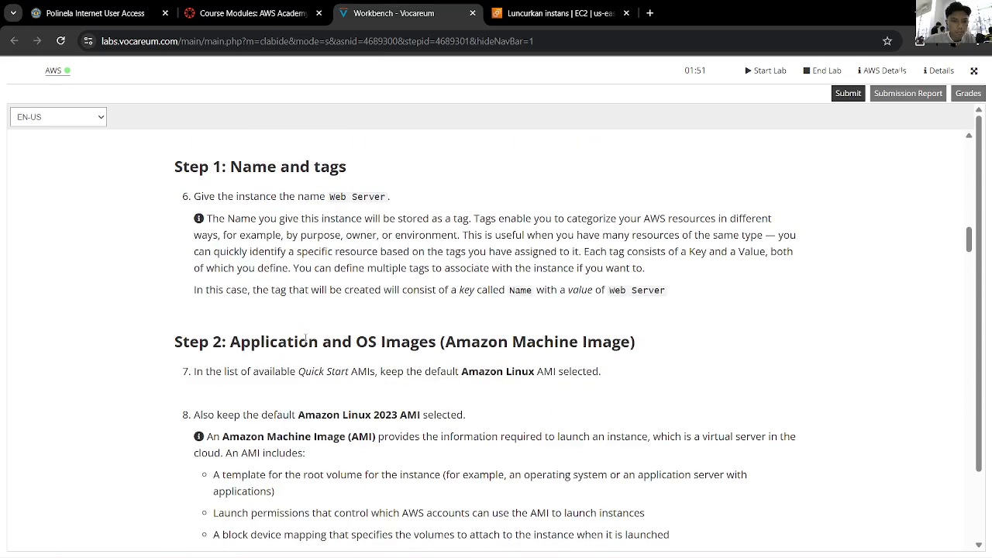
scroll(306, 337, "up", 1)
key("ctrl+Tab")
left_click(221, 244)
type("Web Server")
Compare the launch form's operating system and AMI selection with Step 2 of the lab instructions
key("ctrl+shift+Tab")
key("ctrl+Tab")
scroll(346, 259, "down", 3)
key("ctrl+shift+Tab")
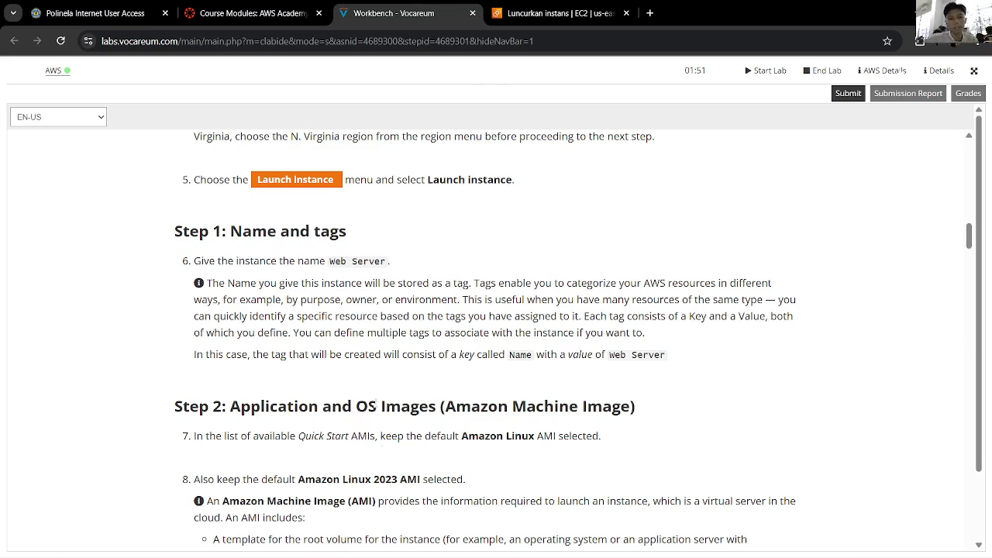
scroll(384, 403, "down", 2)
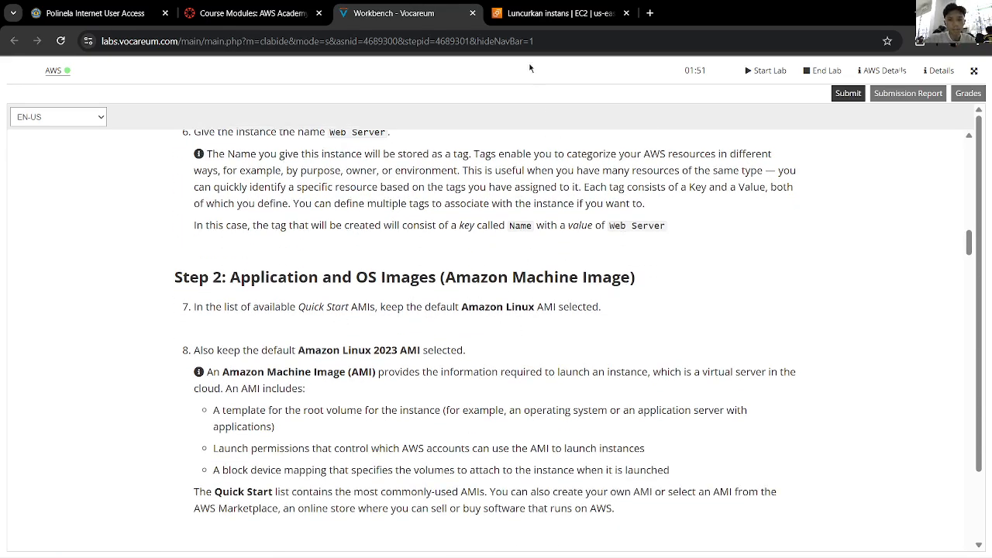
left_click(546, 13)
scroll(78, 279, "down", 1)
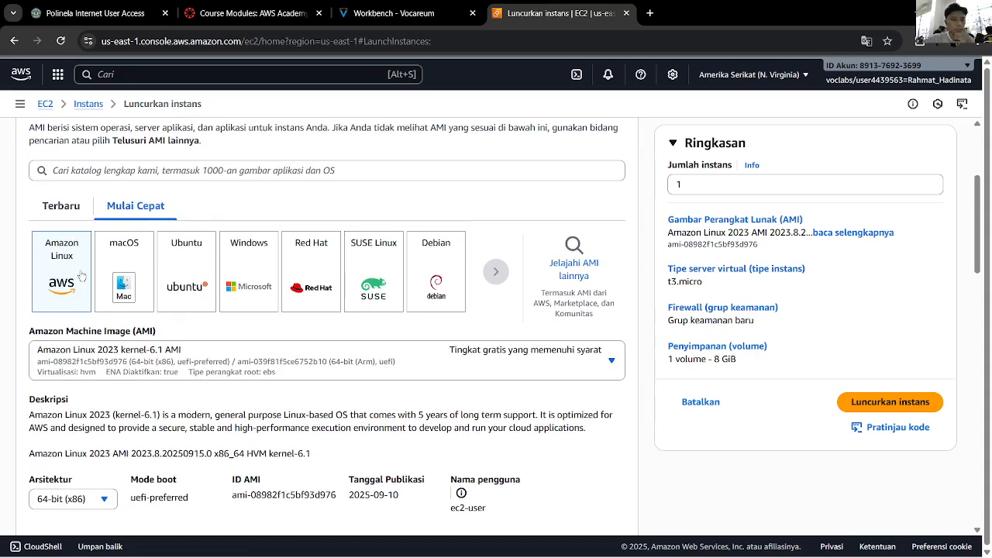
left_click(394, 13)
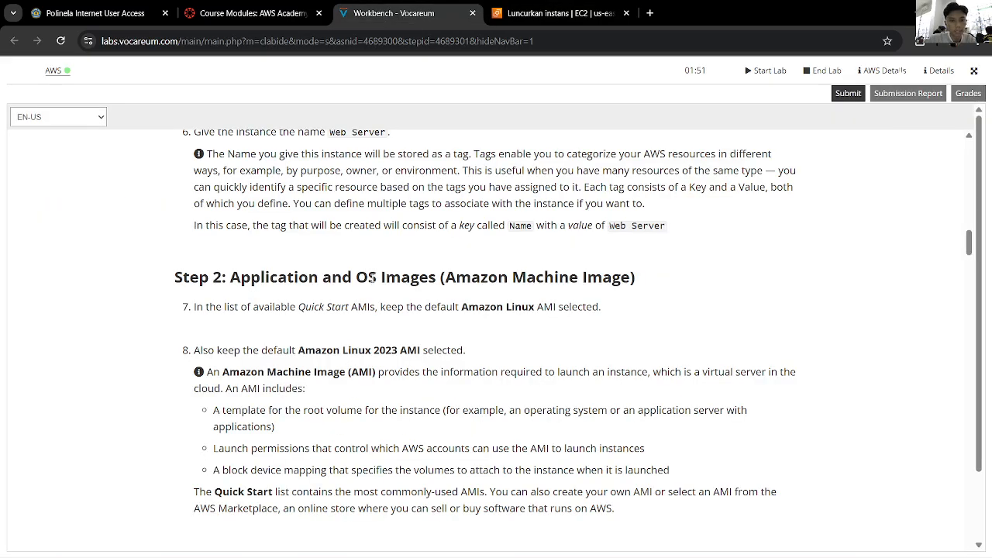
scroll(374, 267, "down", 2)
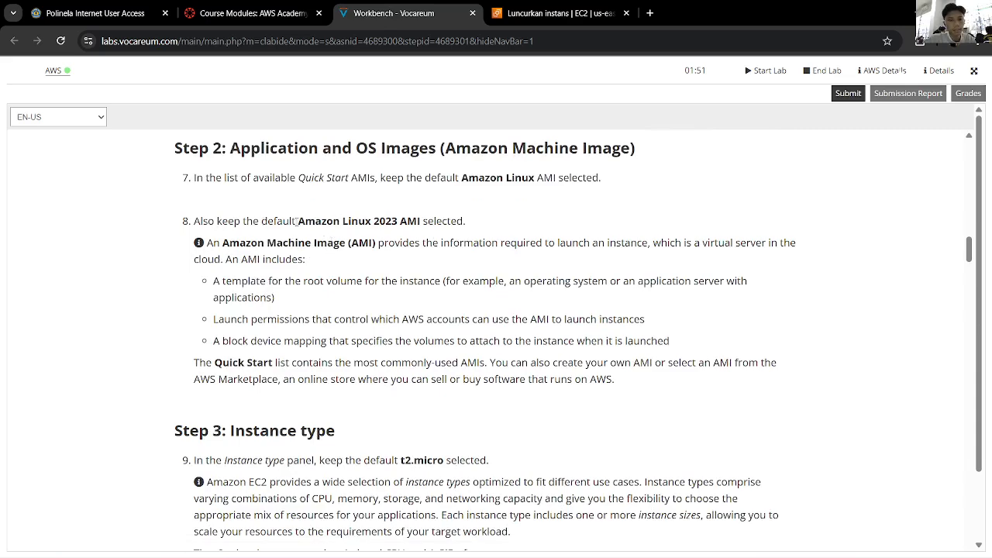
left_click(558, 13)
scroll(231, 328, "down", 1)
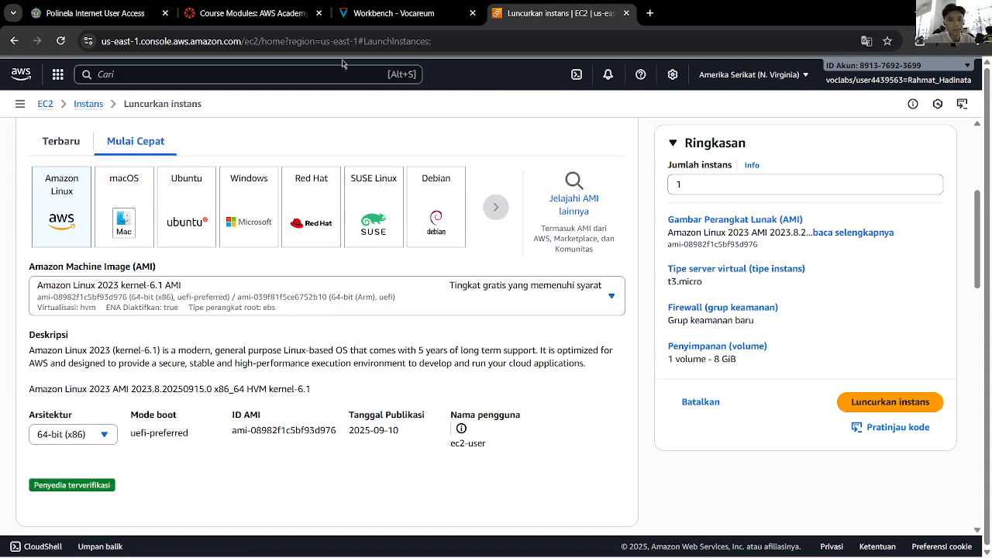
Compare the launch form's instance type with Step 3 of the lab instructions
left_click(403, 14)
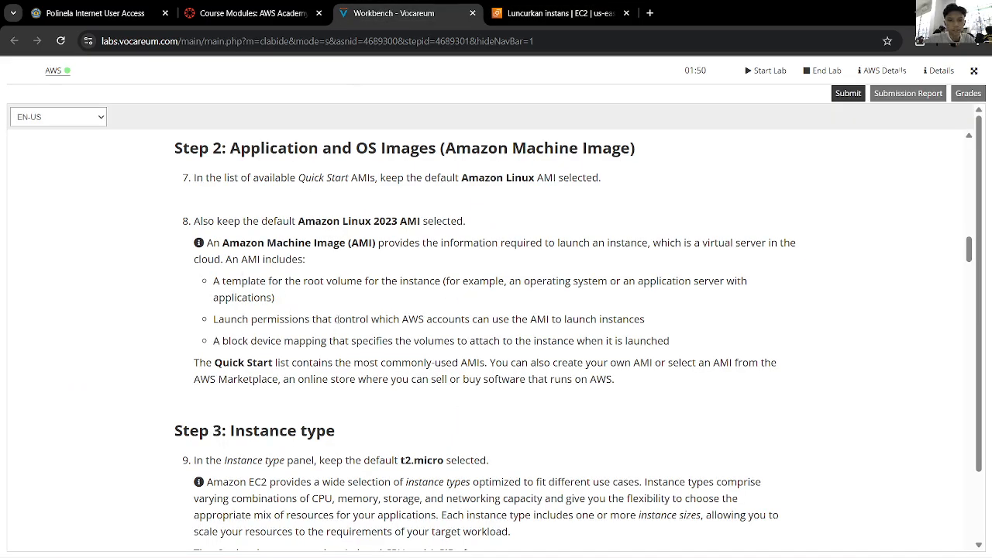
scroll(336, 319, "down", 1)
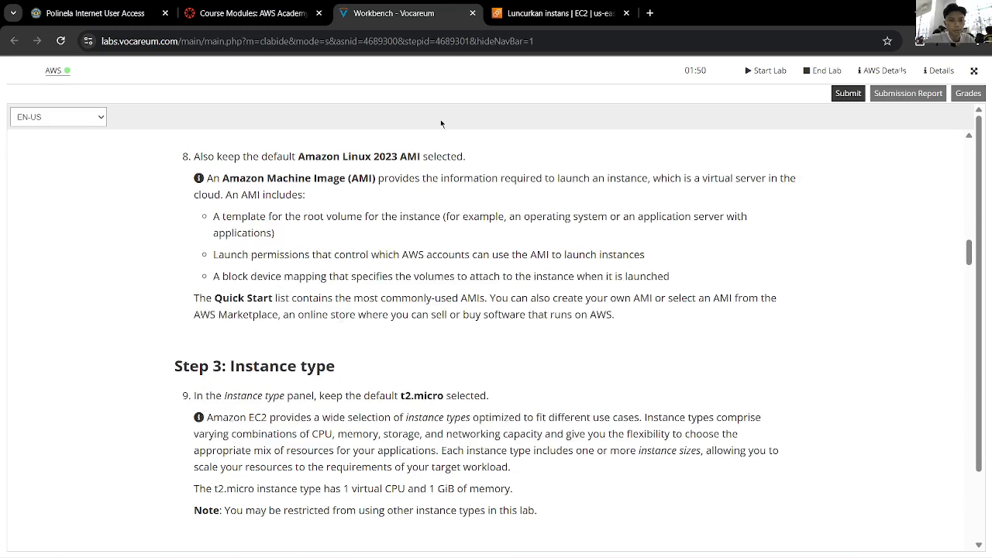
left_click(554, 14)
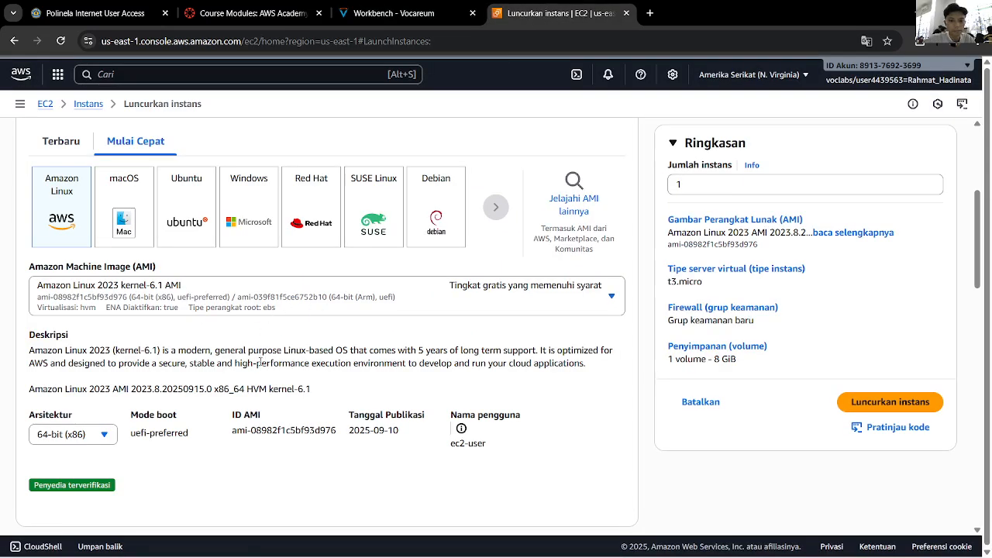
scroll(249, 376, "down", 4)
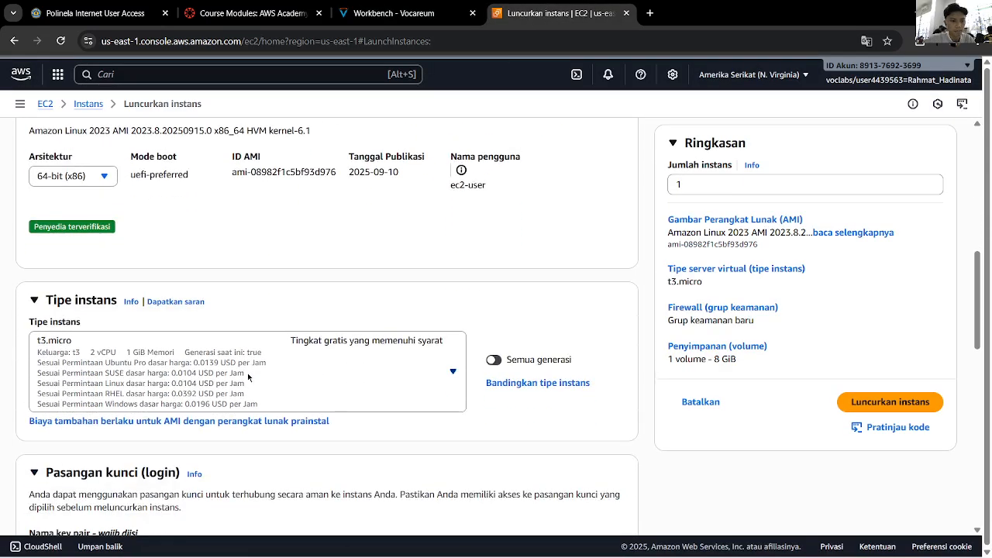
left_click(394, 14)
scroll(357, 308, "down", 3)
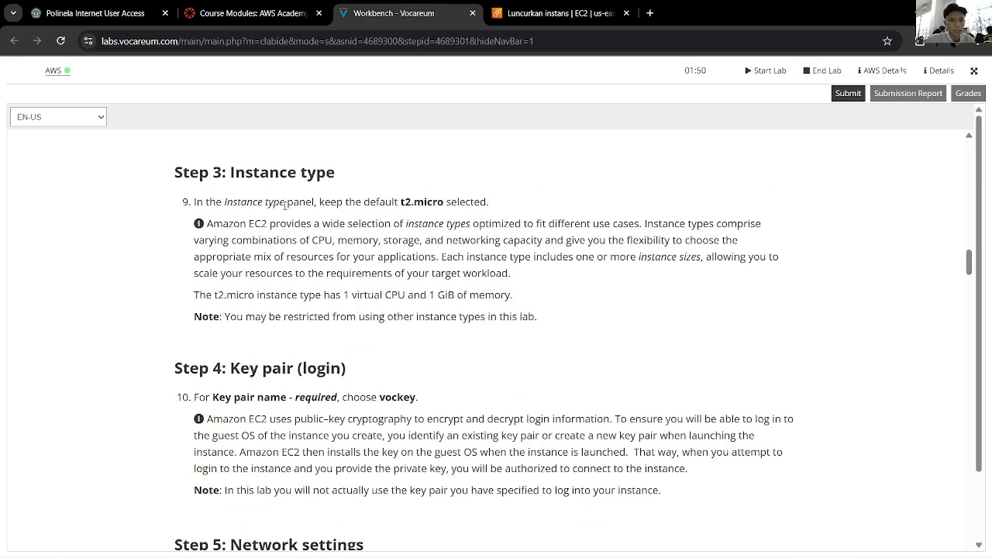
left_click(567, 6)
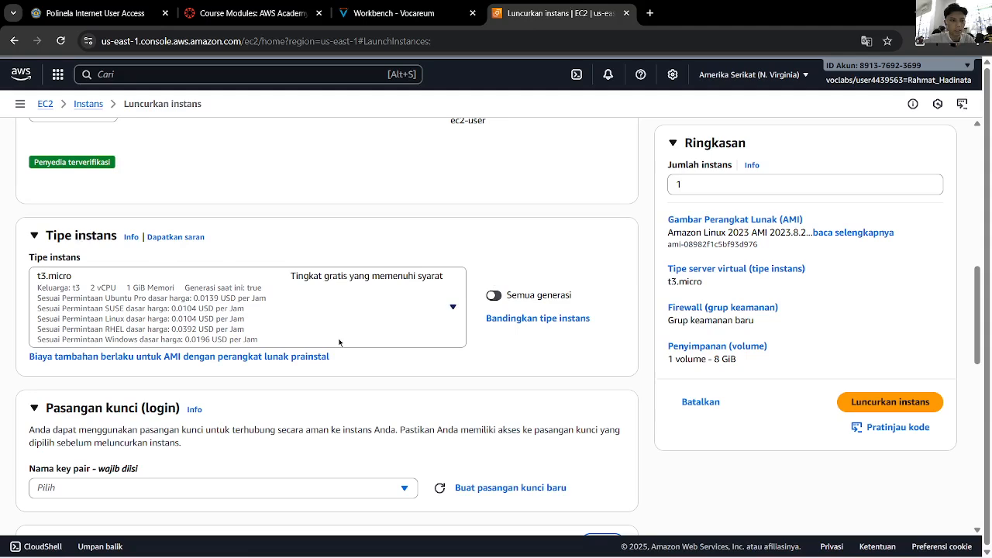
left_click(35, 237)
left_click(35, 237)
left_click(285, 294)
left_click(314, 278)
left_click(306, 297)
Recheck the required instance type in the lab instructions and set the instance type to t2.micro
left_click(374, 12)
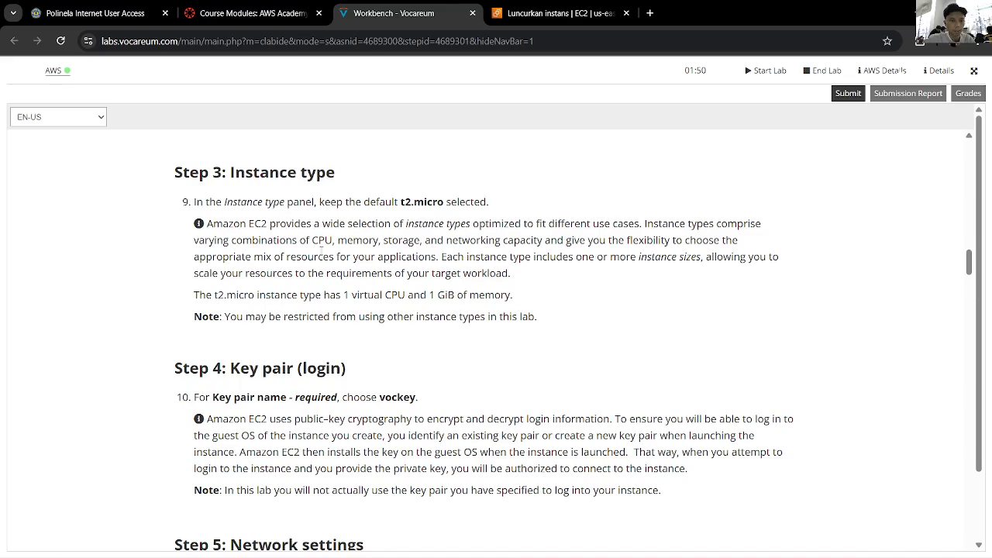
left_click(551, 13)
left_click(211, 336)
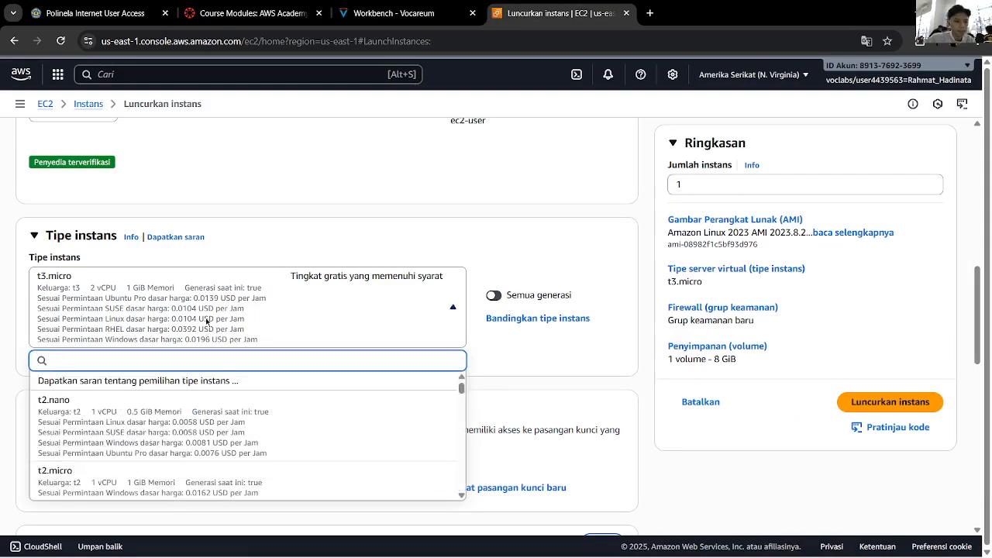
type("t2")
scroll(198, 434, "down", 2)
scroll(198, 456, "up", 1)
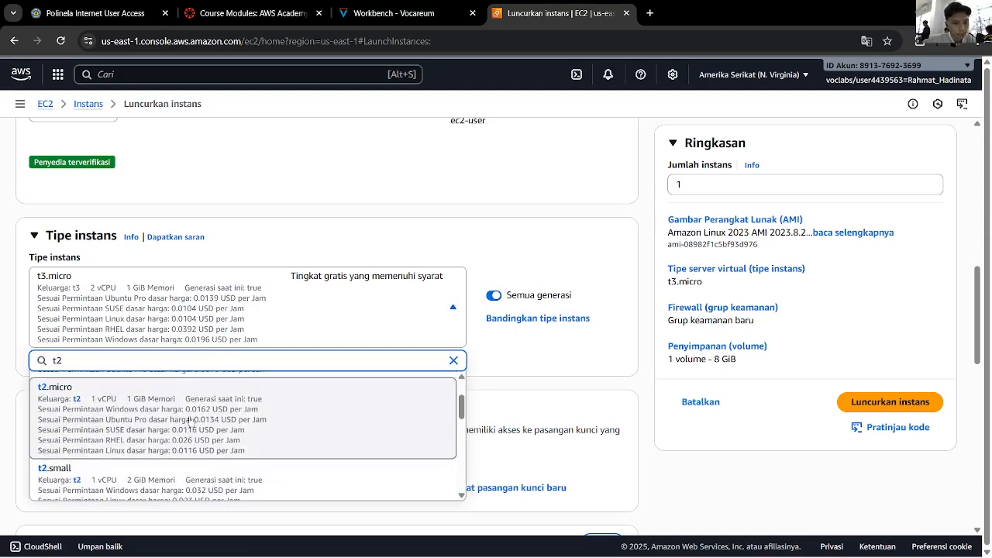
left_click(188, 437)
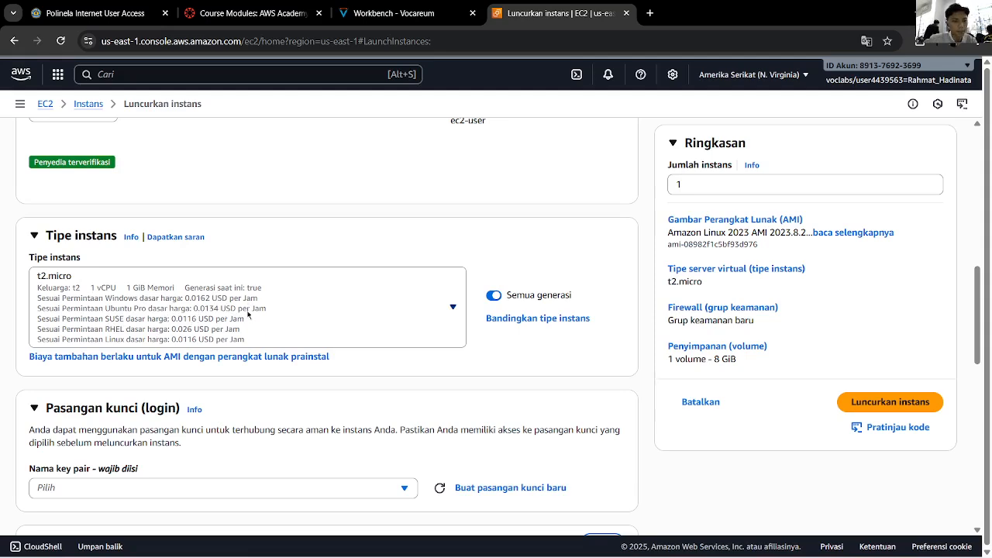
Look up the required key pair in Step 4 of the lab instructions and select the vockey key pair
left_click(394, 14)
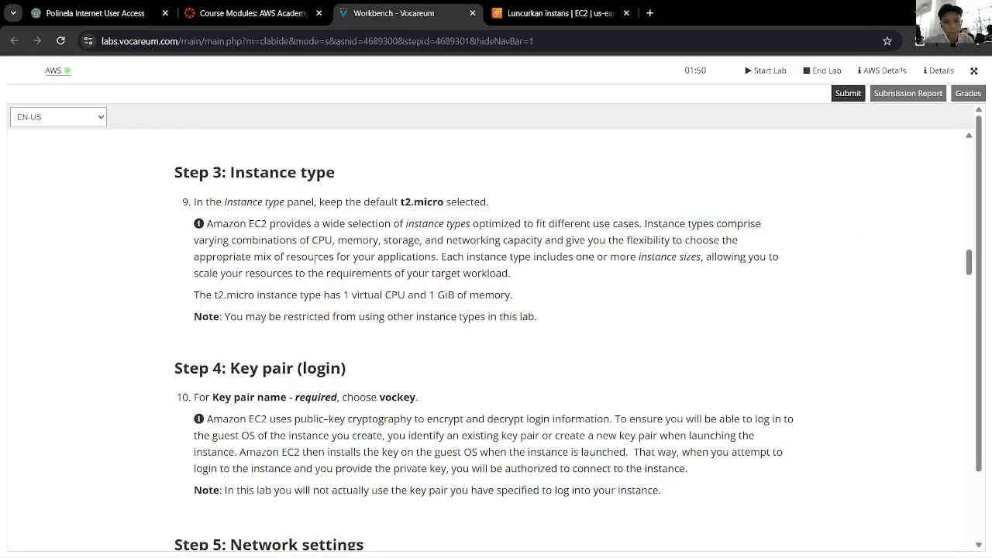
scroll(315, 260, "down", 3)
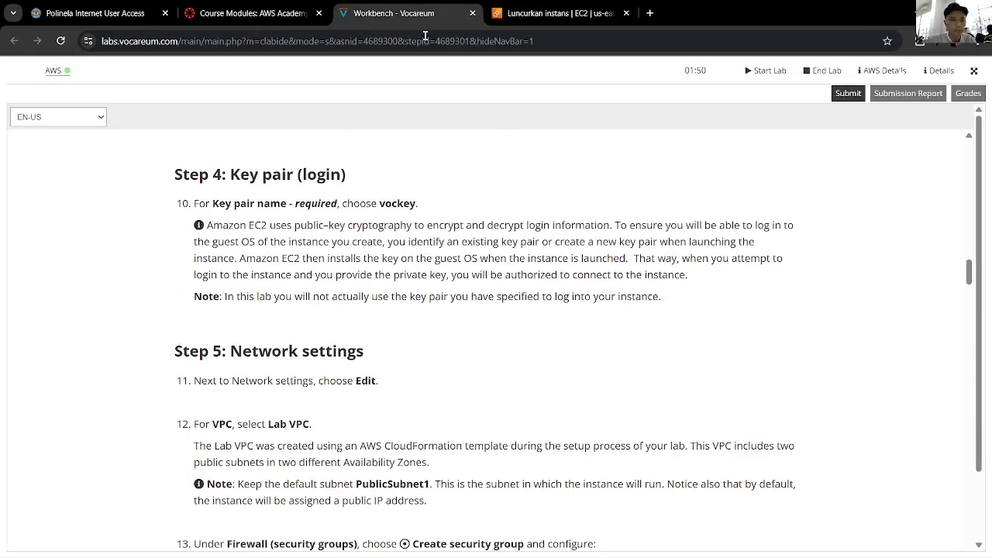
left_click(532, 9)
scroll(244, 317, "down", 1)
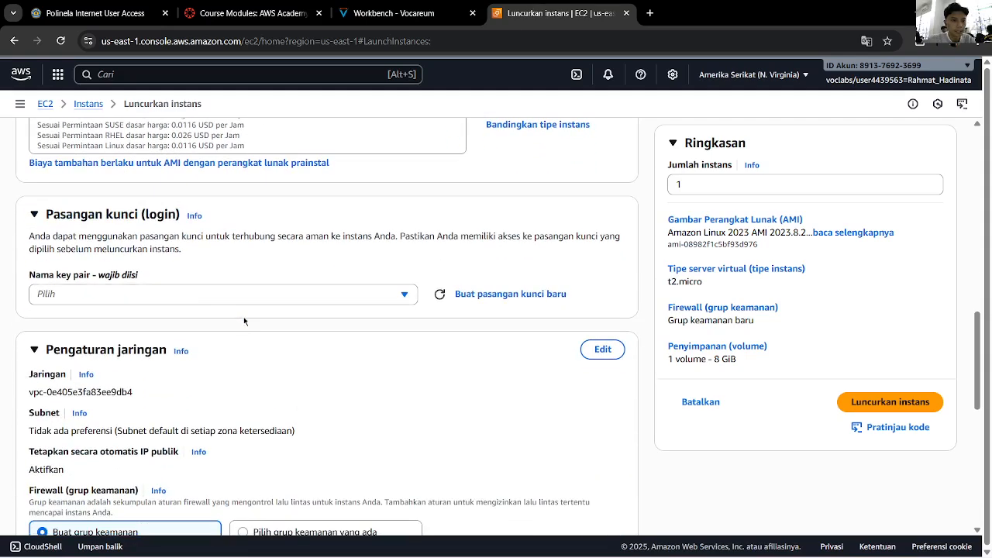
left_click(223, 295)
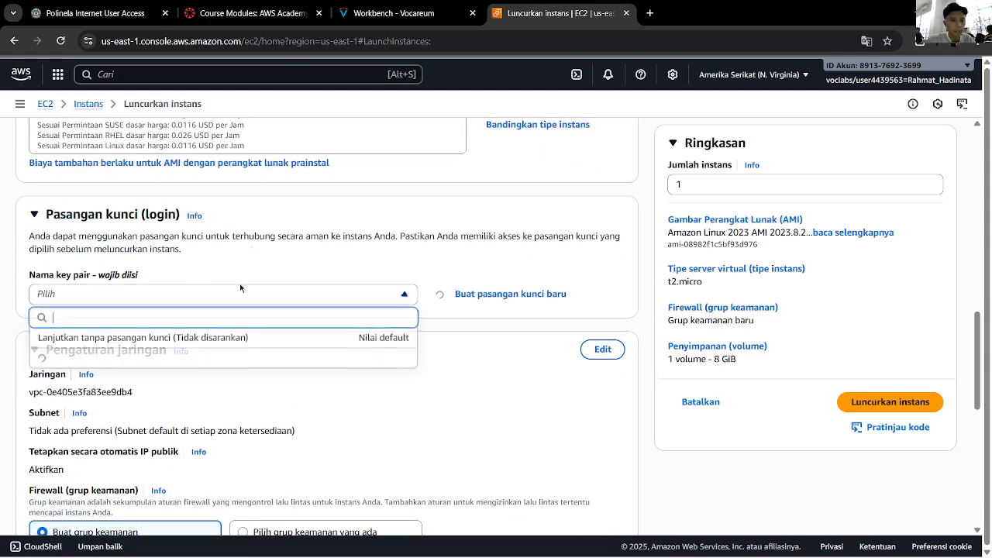
left_click(194, 362)
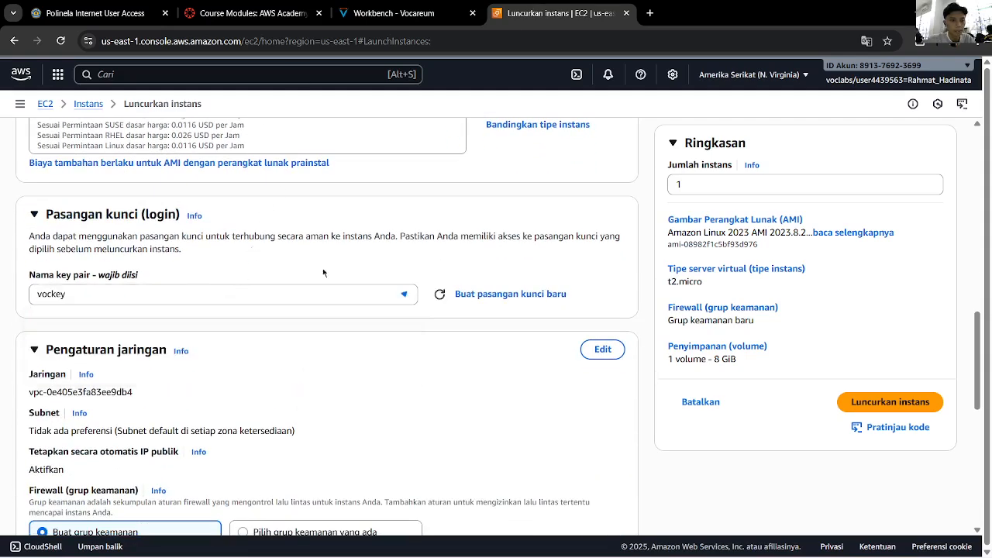
Read Step 5 of the lab instructions and open the launch form's network settings for editing
left_click(409, 11)
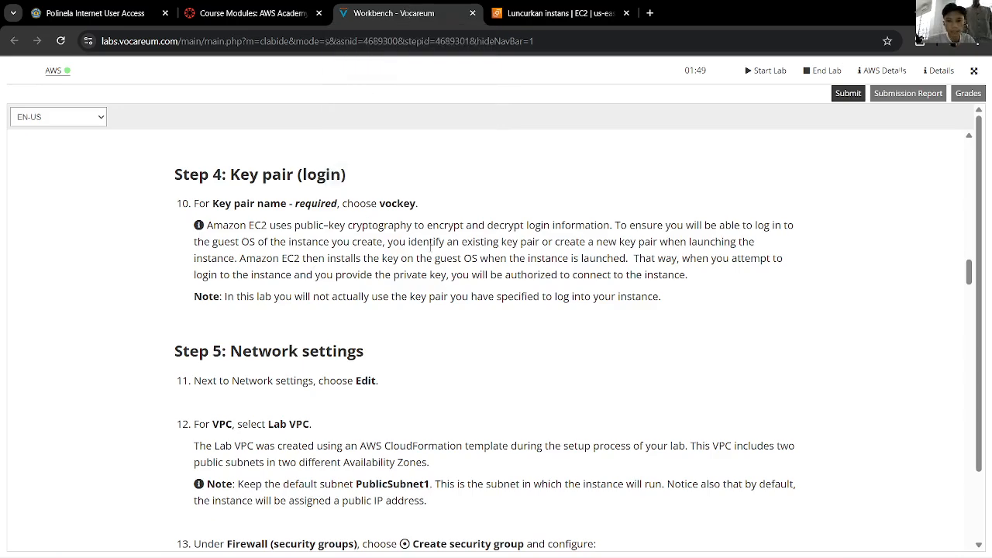
scroll(438, 253, "down", 5)
left_click(554, 13)
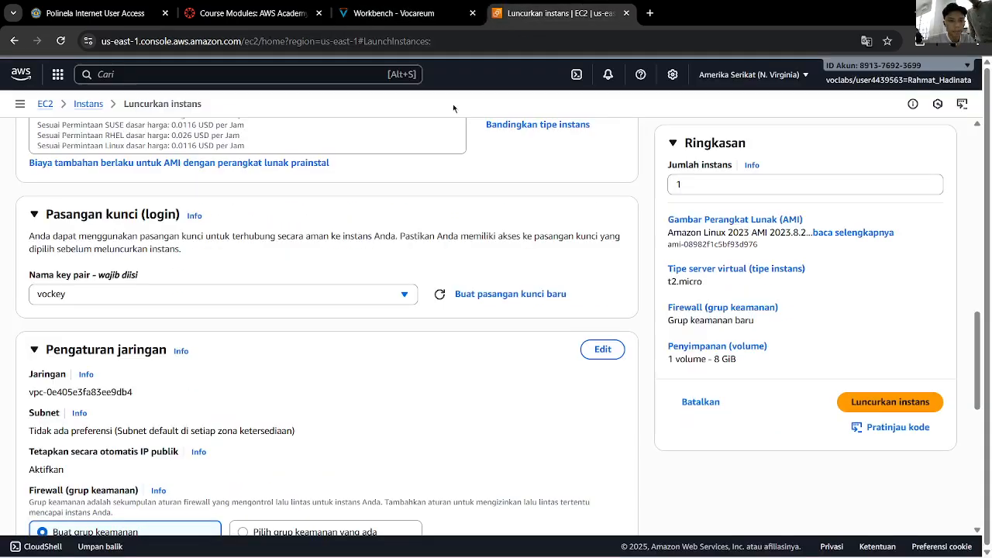
scroll(226, 332, "down", 2)
left_click(394, 13)
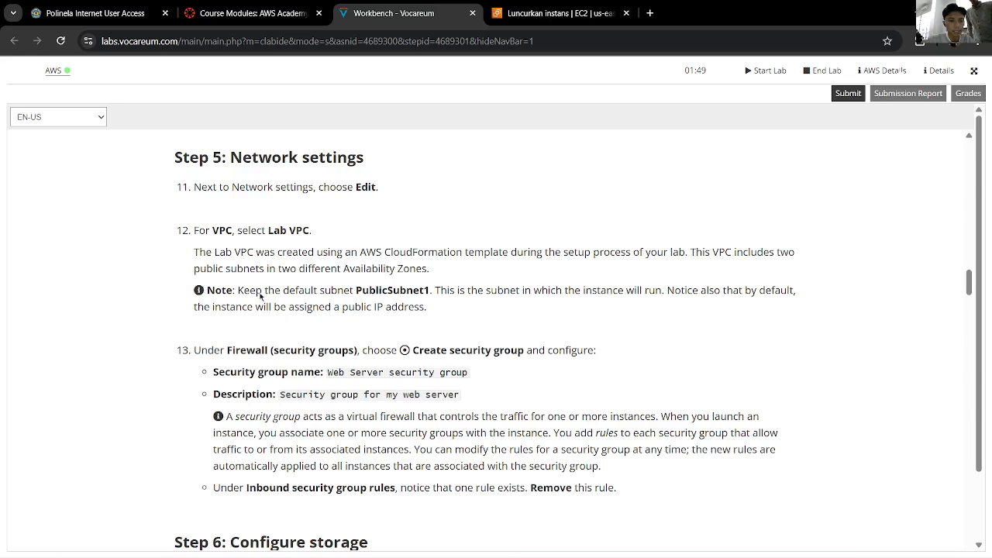
left_click(555, 14)
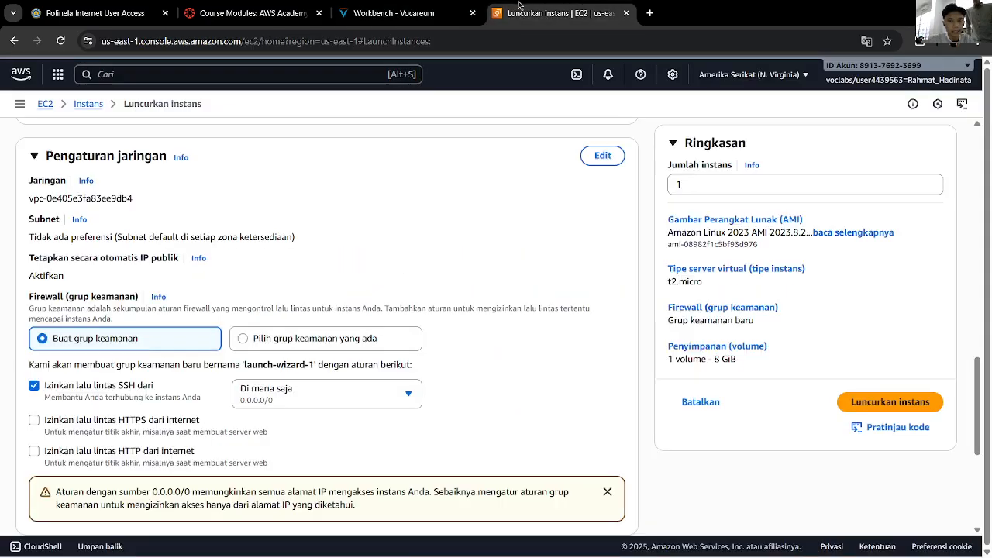
left_click(598, 160)
Check the required VPC in the lab instructions and set the network's VPC to Lab VPC
left_click(390, 14)
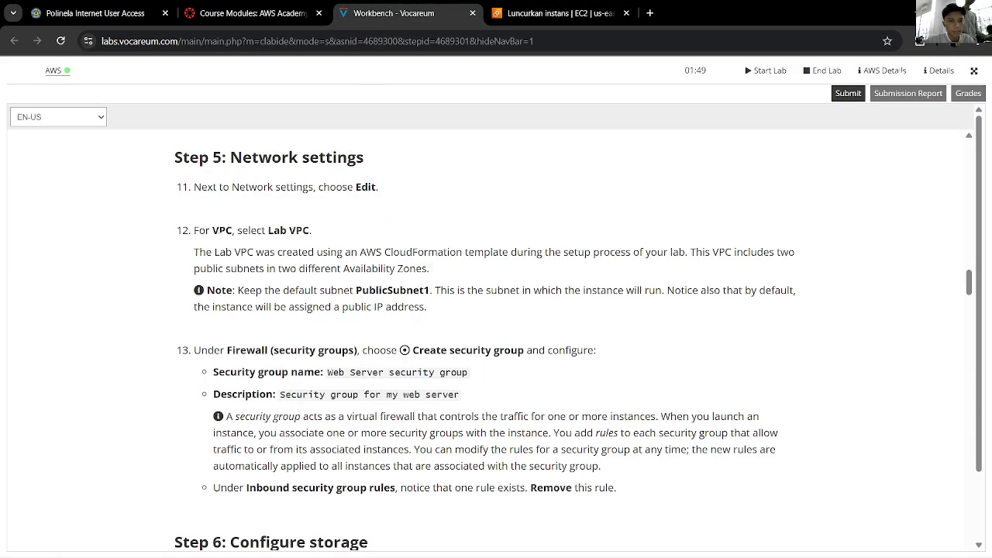
left_click(546, 13)
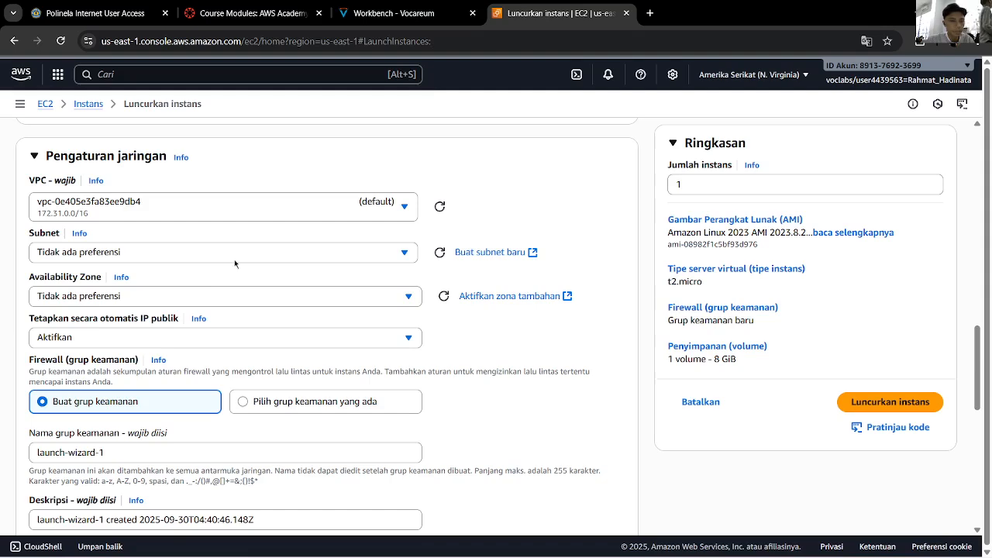
left_click(128, 202)
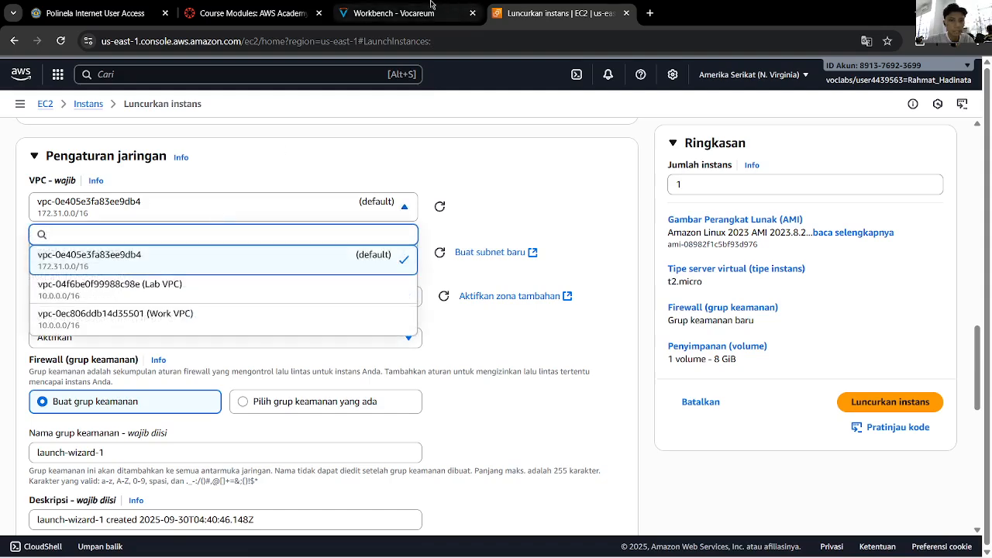
left_click(390, 13)
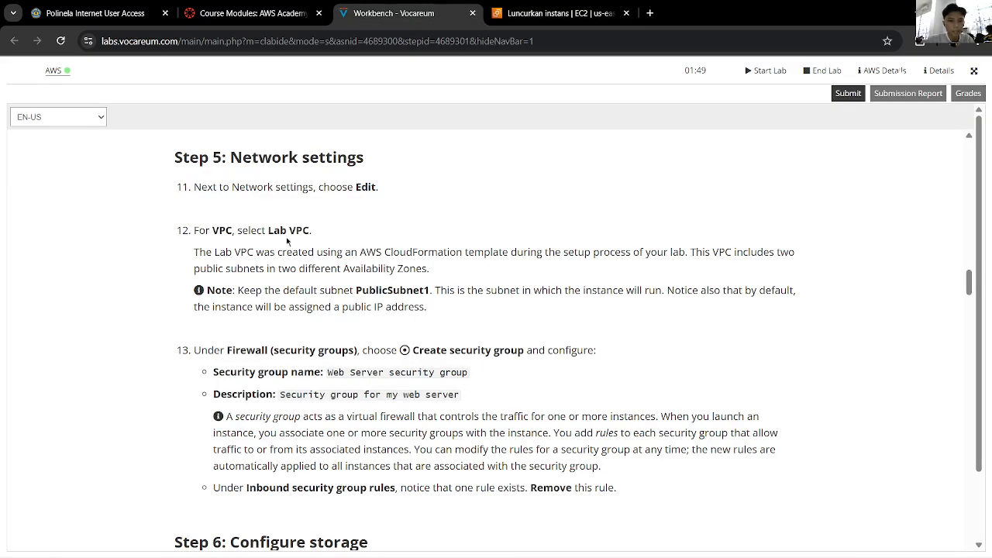
left_click(546, 13)
left_click(252, 200)
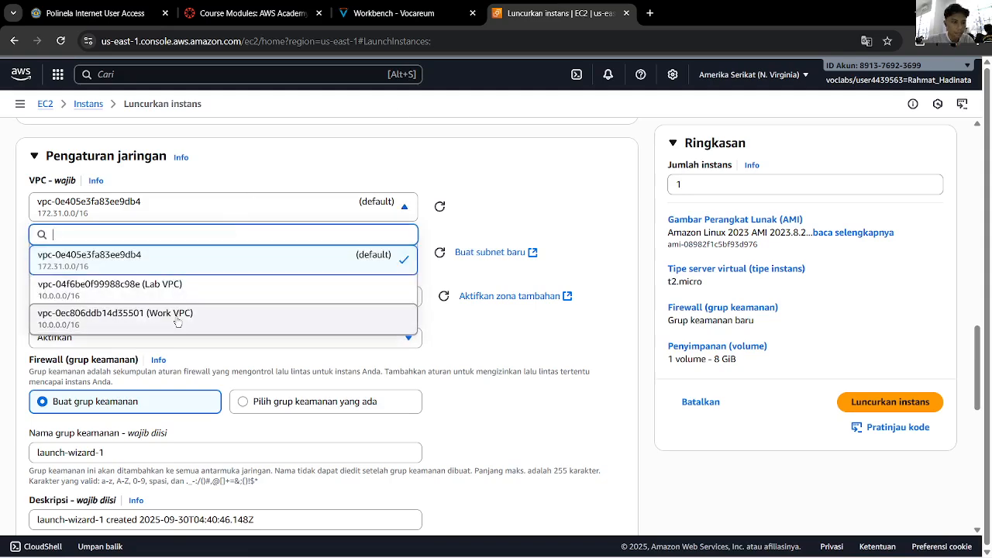
left_click(208, 287)
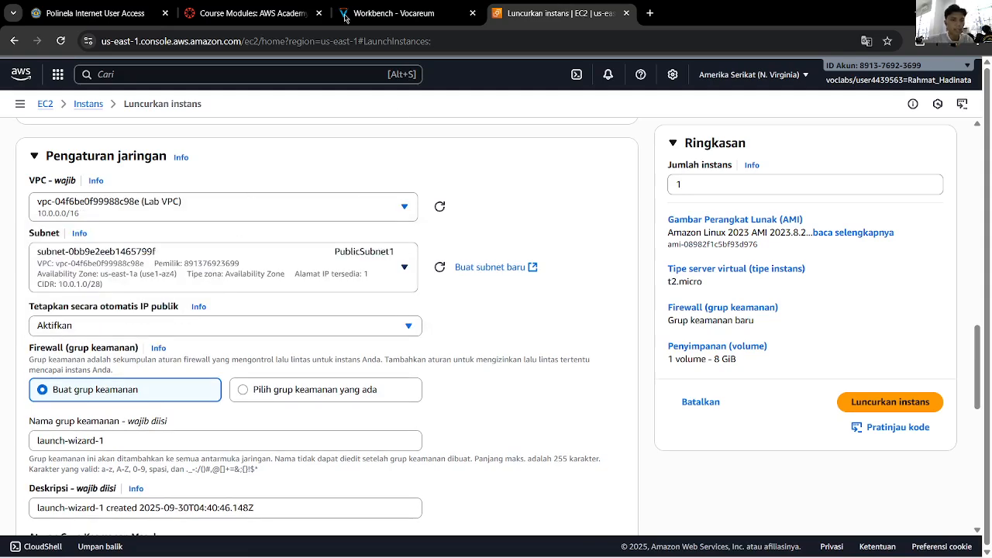
Compare the launch form's subnet and public IP settings with item 12 of the lab instructions
left_click(389, 13)
scroll(318, 248, "down", 2)
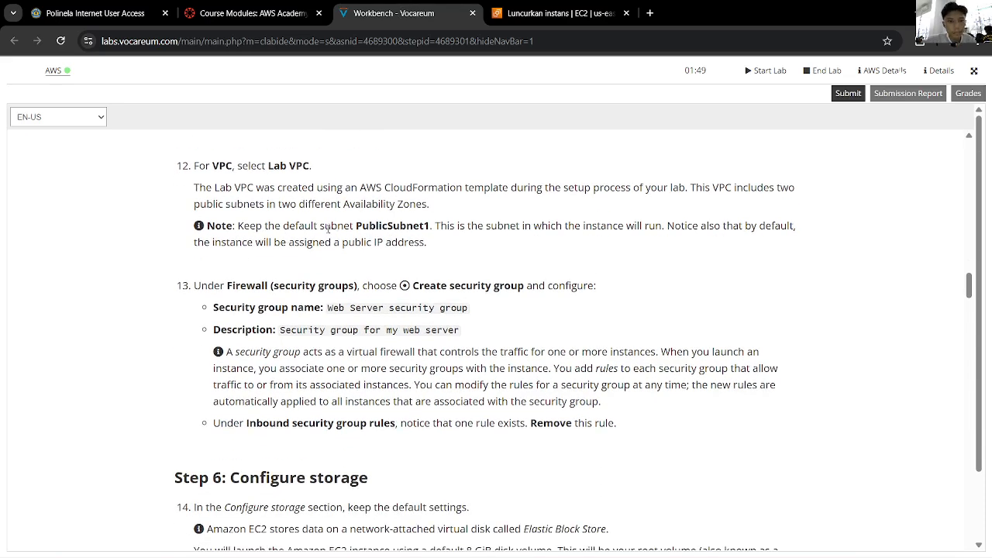
left_click(546, 14)
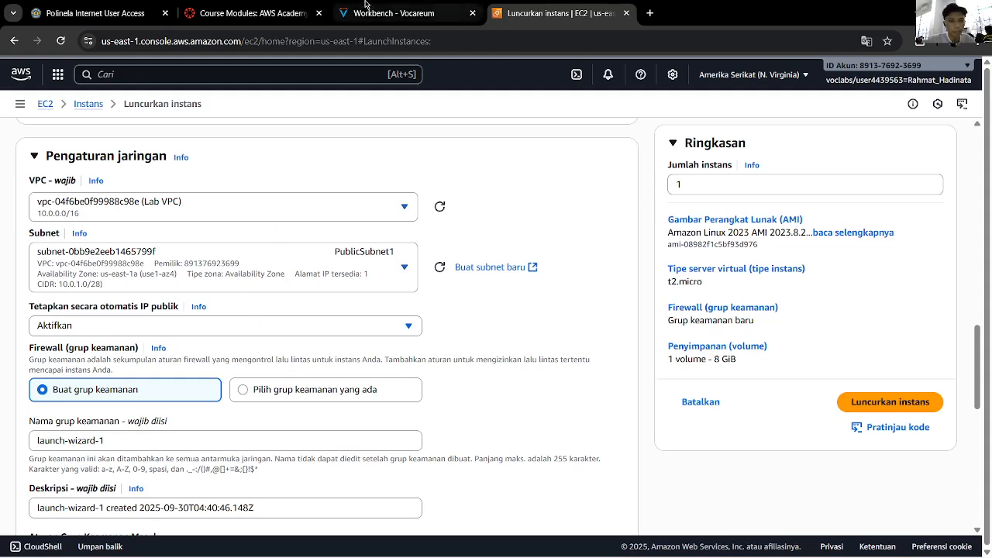
left_click(390, 13)
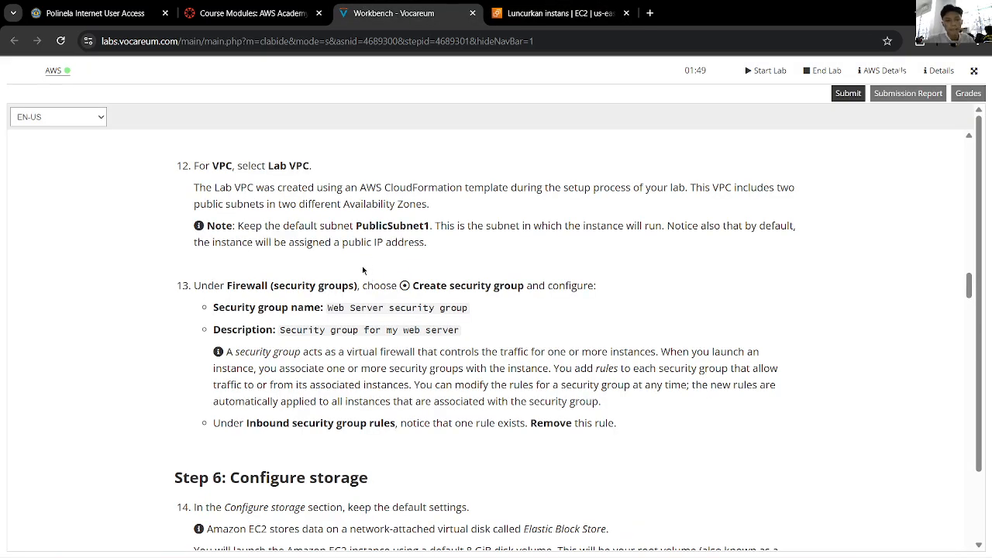
scroll(362, 270, "down", 1)
left_click(546, 13)
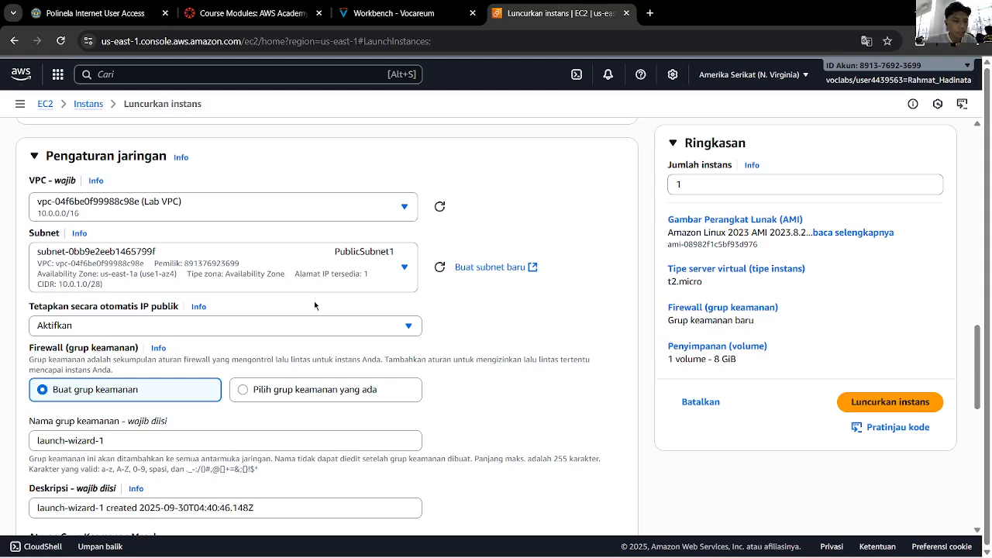
Compare the form's firewall, security group and inbound rule settings with item 13 of the lab instructions
left_click(439, 5)
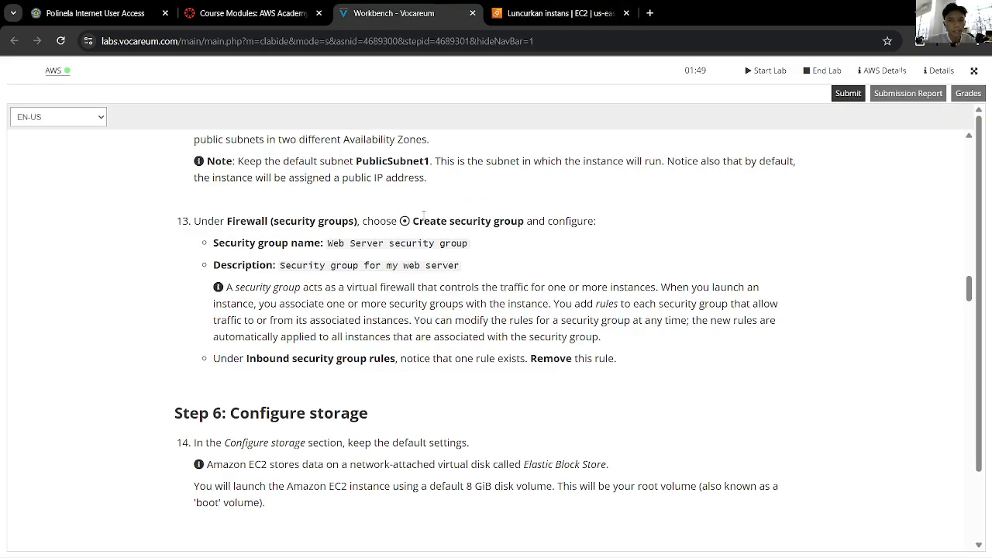
left_click(527, 17)
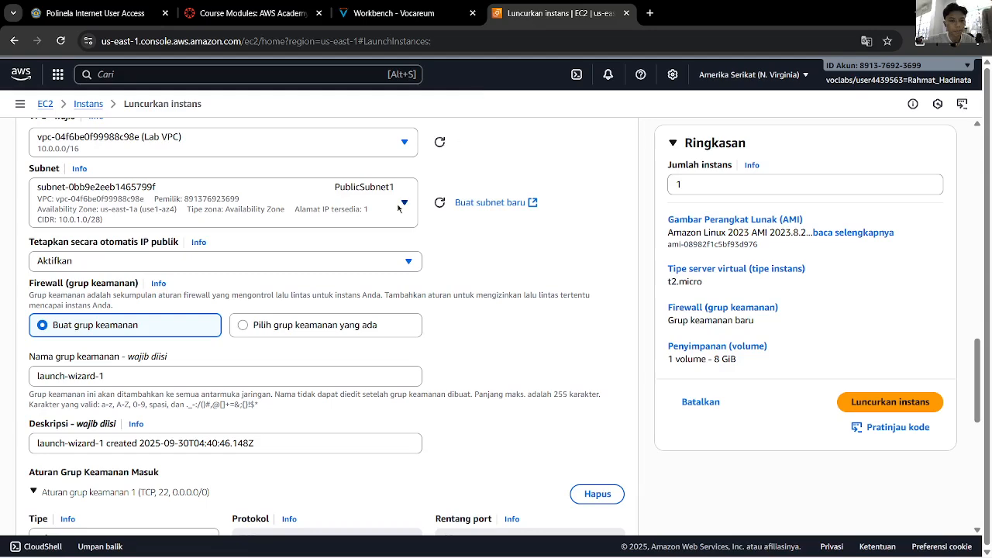
scroll(287, 354, "up", 2)
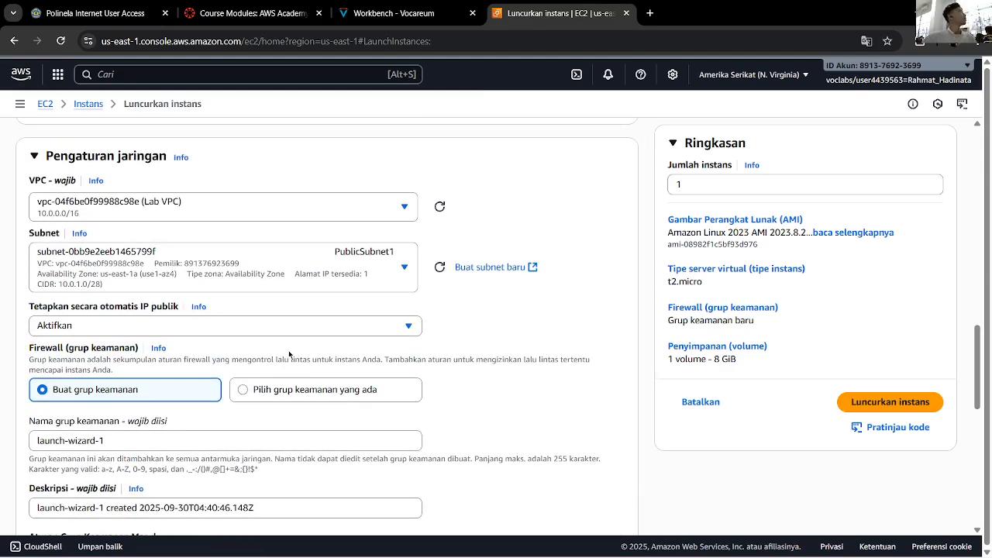
left_click(395, 13)
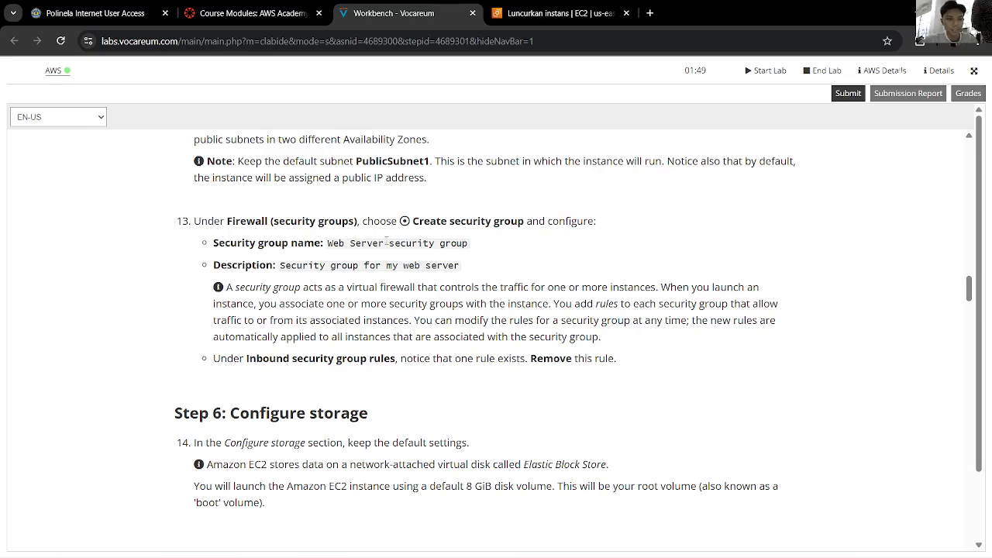
key("ctrl+Tab")
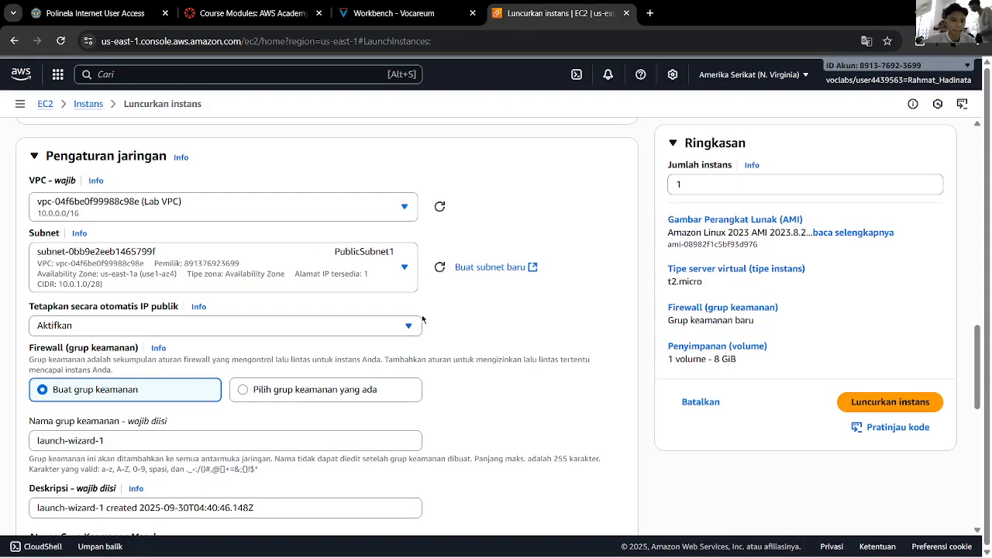
scroll(415, 318, "down", 4)
scroll(417, 313, "down", 8)
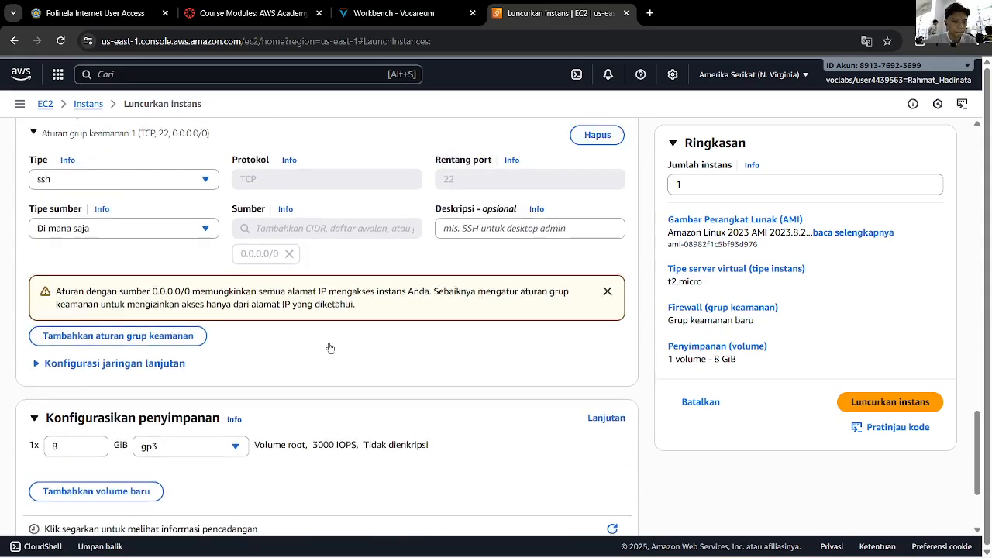
Translate the launch form page from Indonesian to English
scroll(333, 348, "up", 11)
triple_click(152, 304)
left_click_drag(29, 295, 136, 296)
right_click(133, 299)
left_click(167, 401)
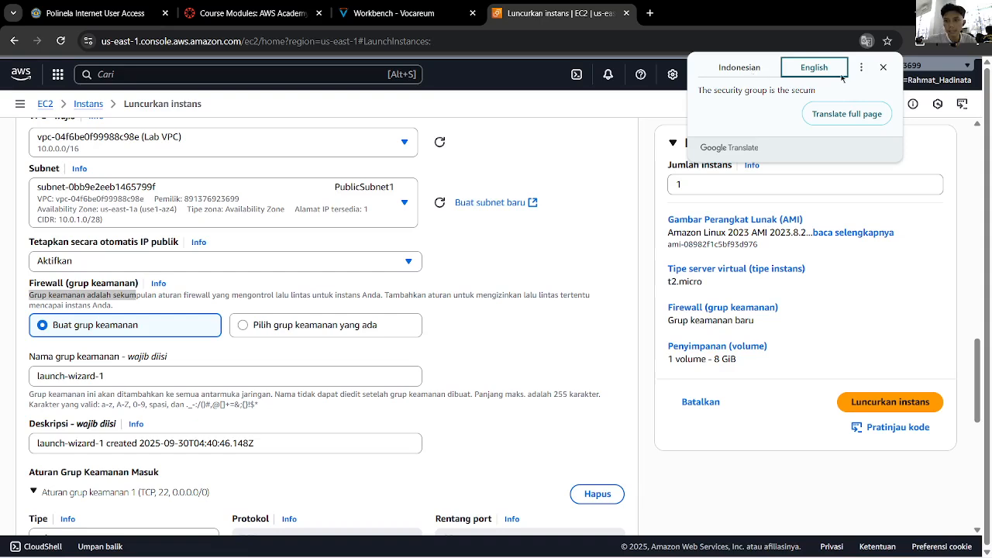
left_click(861, 114)
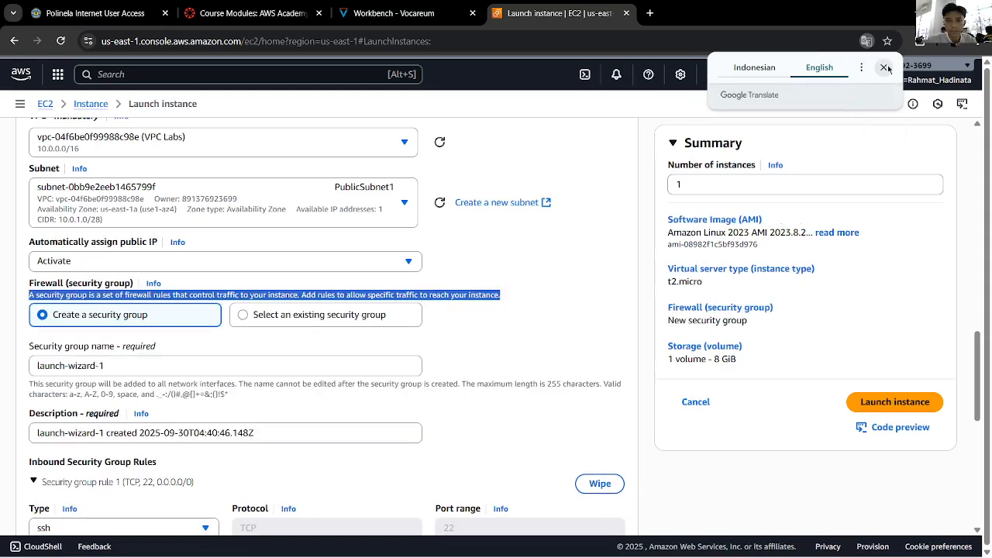
left_click(885, 68)
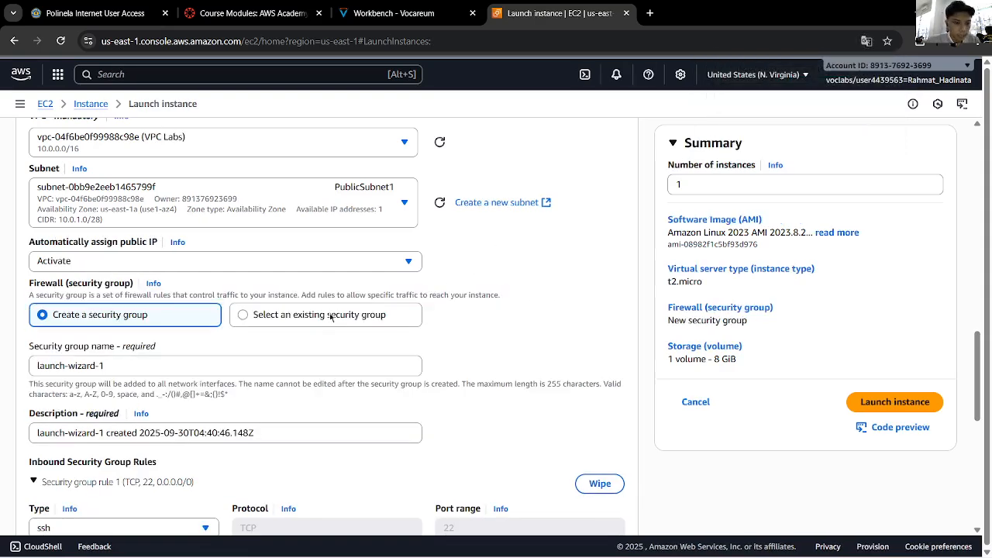
Copy the name "Web Server security group" from item 13 of the lab instructions and return to the form's security group name
left_click(461, 5)
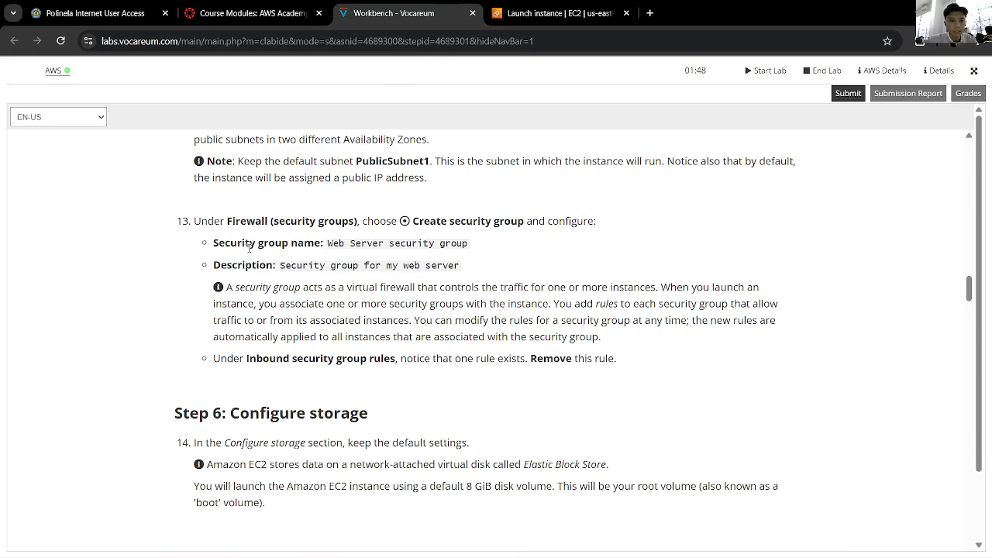
left_click(552, 13)
left_click(418, 13)
left_click(534, 13)
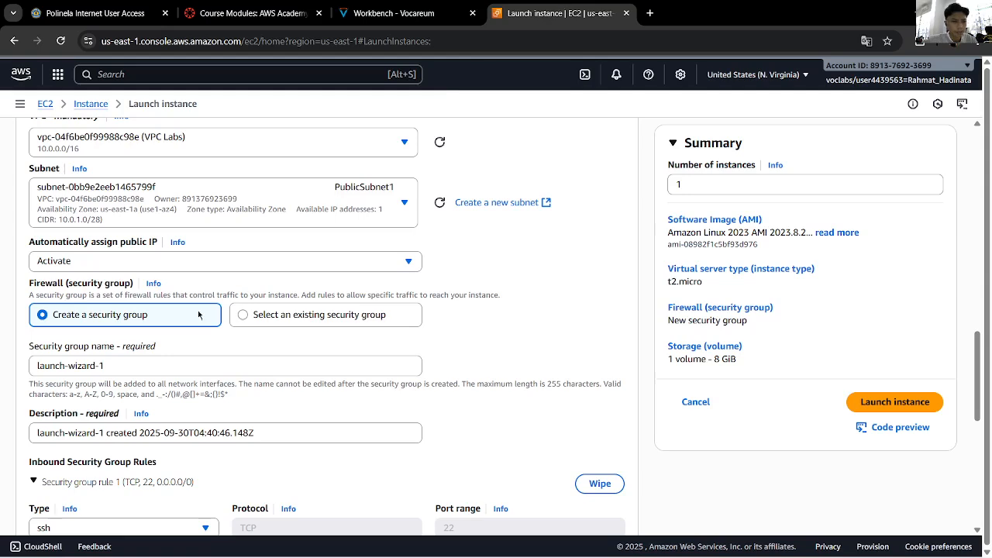
left_click(384, 6)
left_click_drag(329, 243, 468, 243)
key("ctrl+c")
left_click(546, 16)
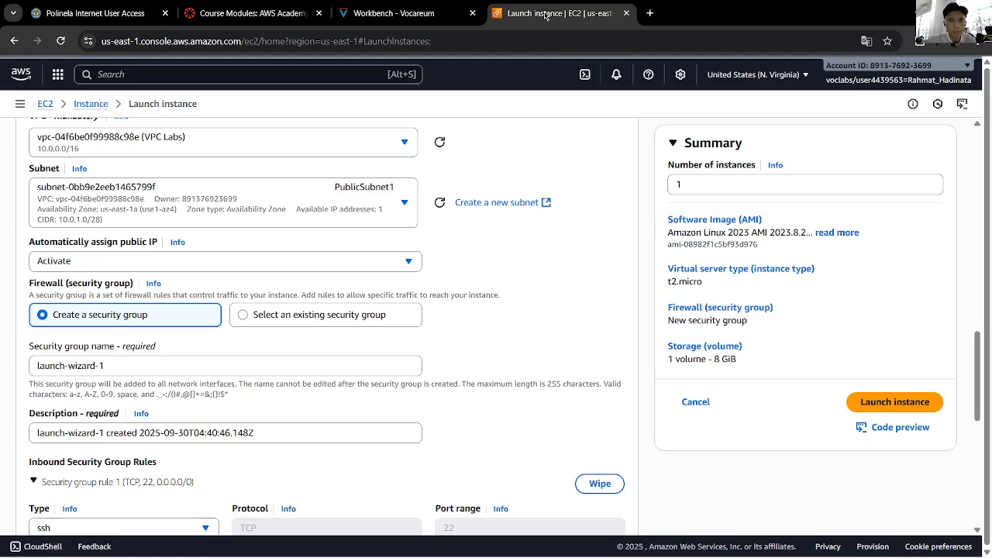
left_click(178, 365)
key("ctrl+a")
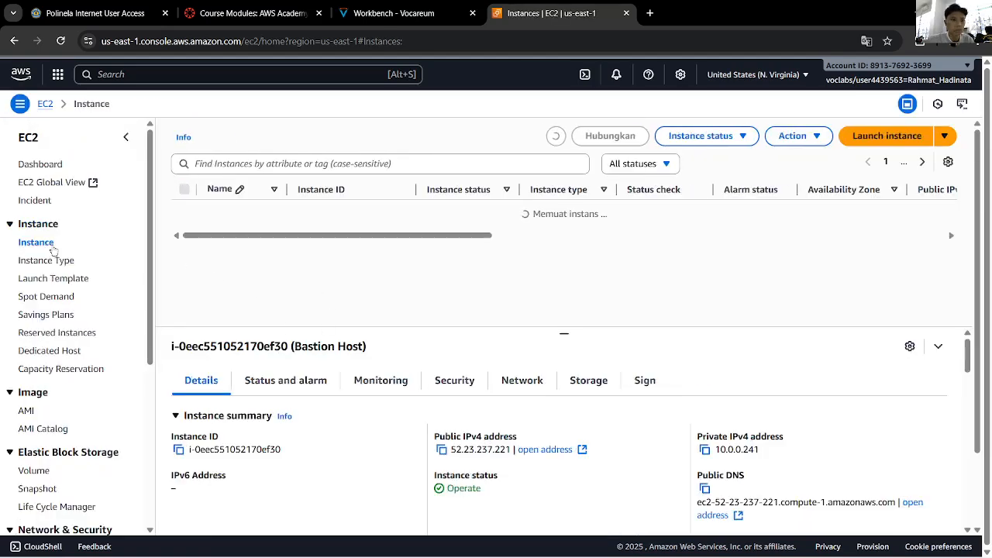
Start a new instance launch from the instance list and name the instance Web Server
left_click(863, 142)
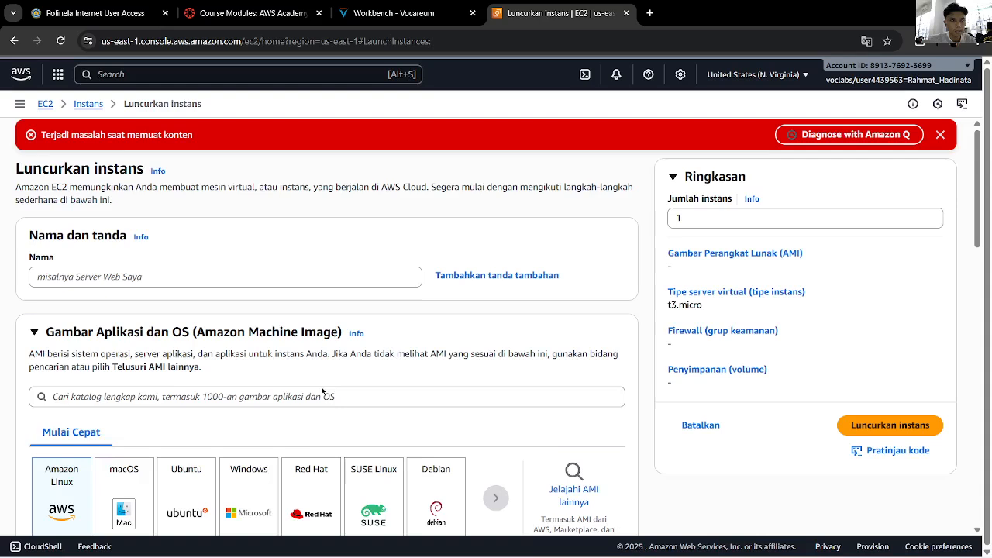
left_click(221, 280)
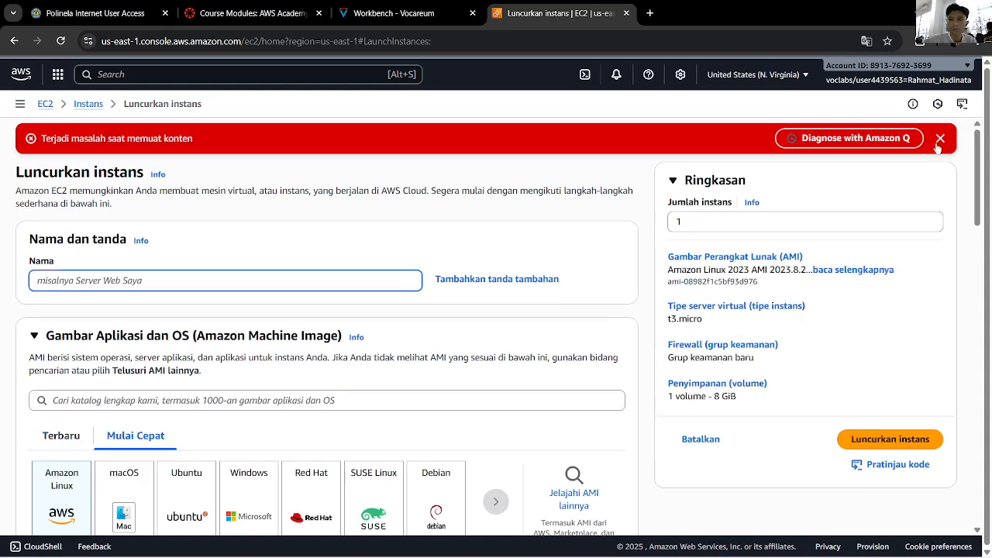
left_click(290, 249)
type("Web Server")
Find the t2 instance types and set the instance type to t2.micro
scroll(283, 264, "down", 5)
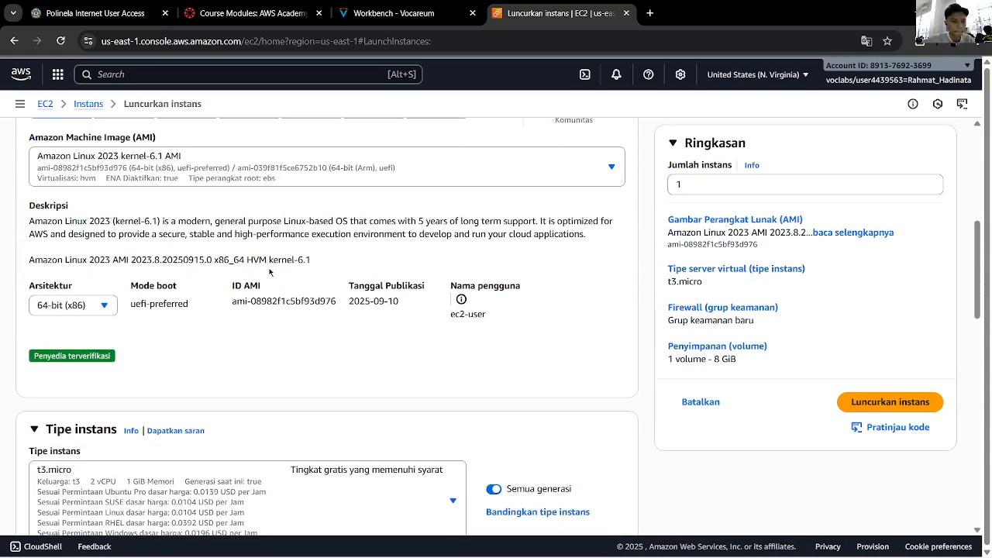
scroll(216, 271, "down", 2)
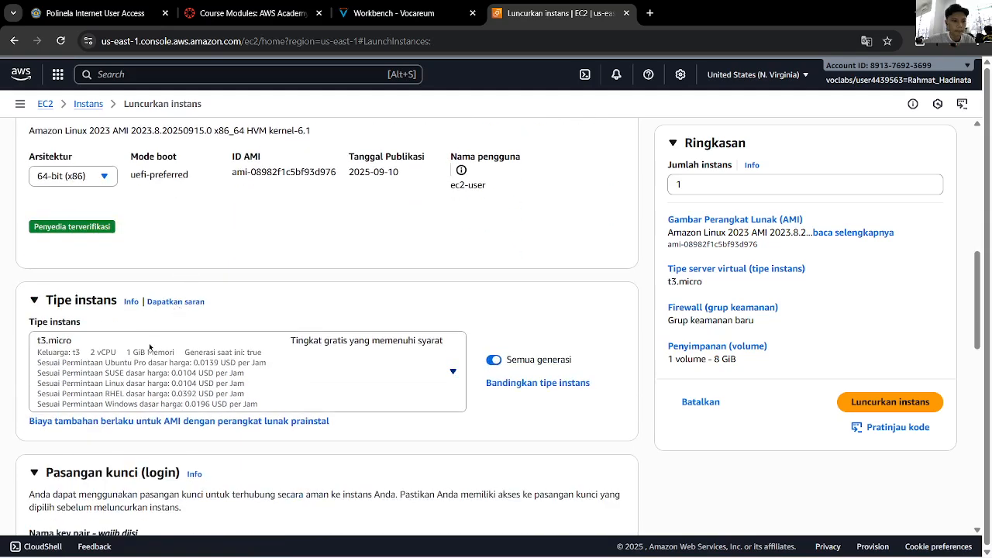
left_click(150, 346)
type("t2")
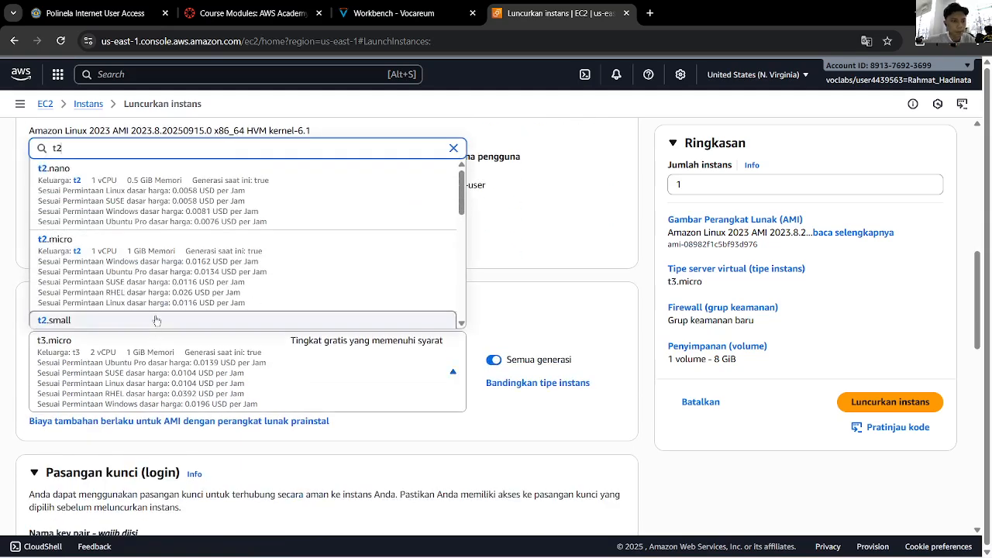
left_click(143, 269)
Choose an entry from the key pair list for the instance's login
scroll(144, 177, "down", 6)
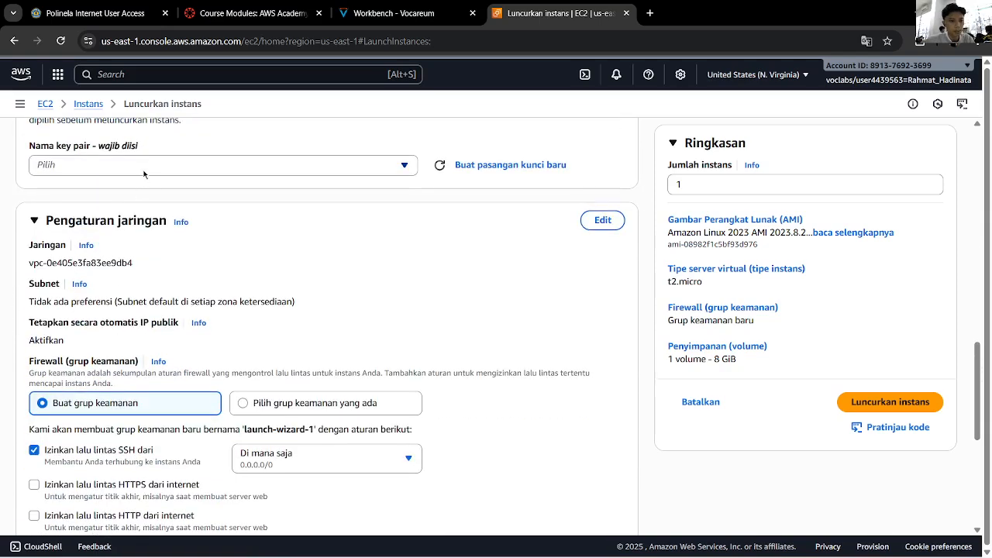
left_click(144, 166)
left_click(116, 227)
Open the launch form's network settings for editing and set the VPC to Lab VPC
scroll(107, 260, "down", 2)
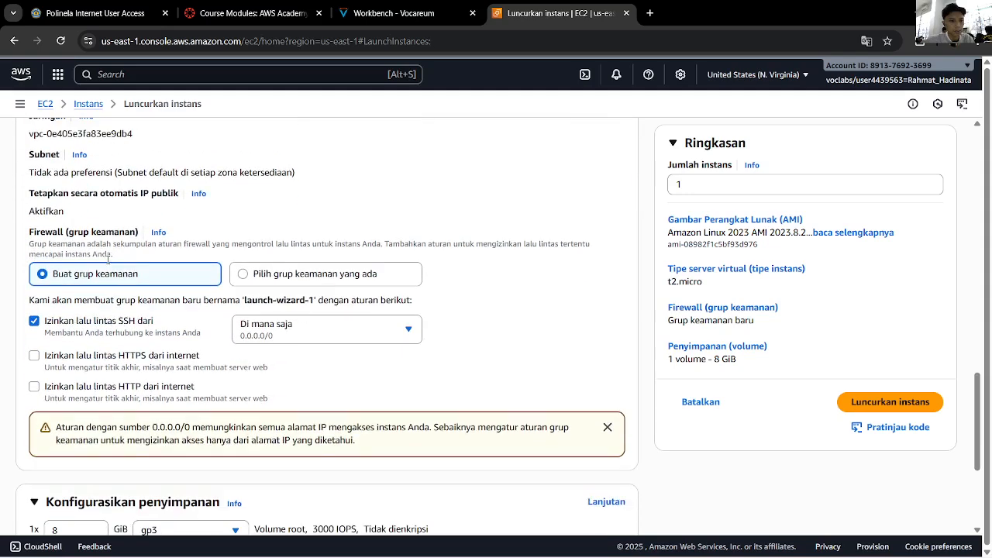
scroll(121, 195, "up", 1)
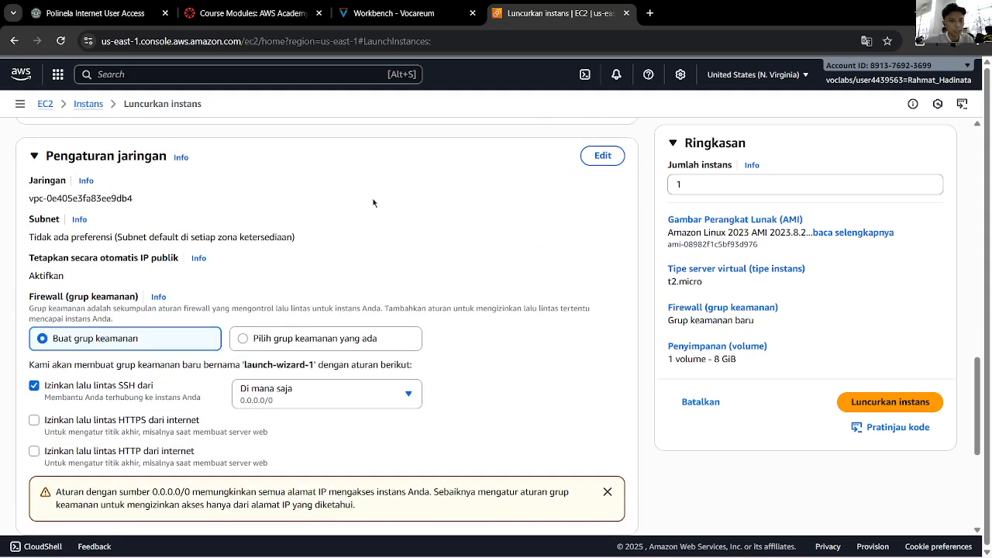
left_click(602, 155)
left_click(228, 203)
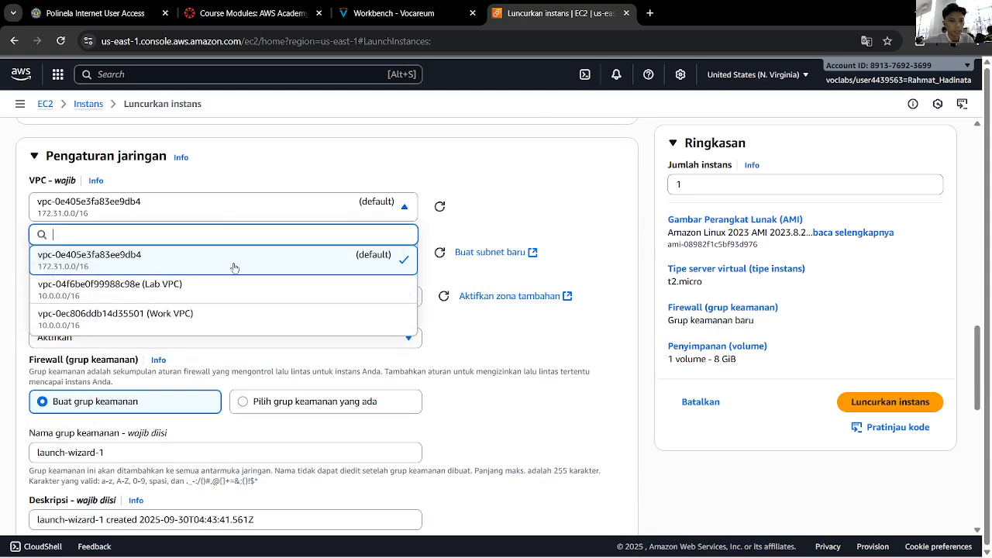
left_click(300, 303)
Name the new security group "Web Server security group" using the copied text
scroll(286, 321, "down", 2)
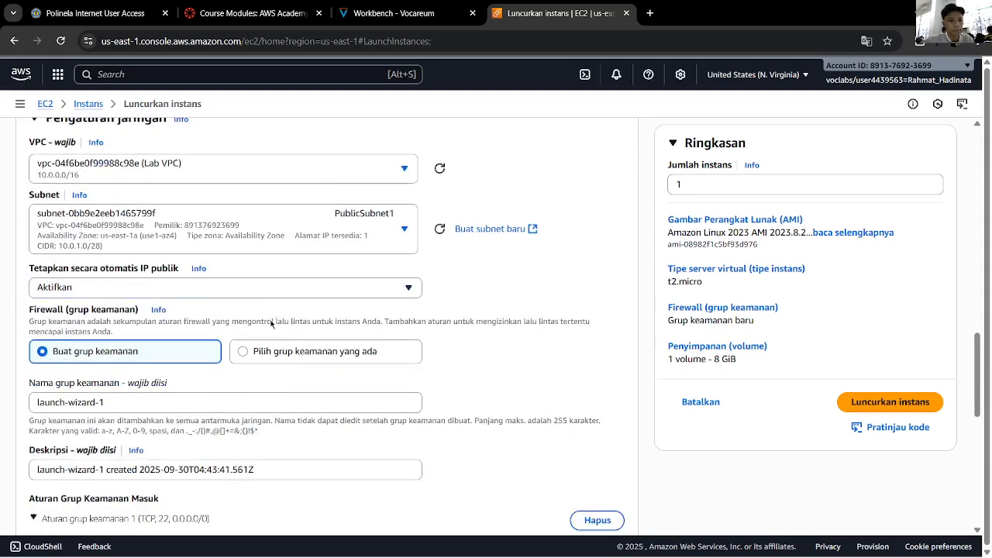
left_click(124, 311)
key("ctrl+a")
key("ctrl+v")
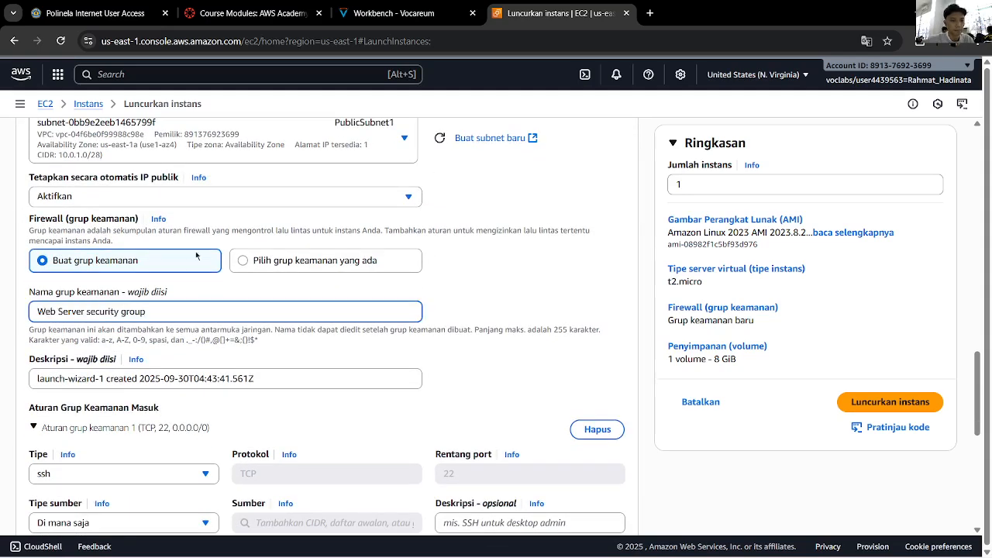
Copy the description from item 13 of the lab instructions and set the security group's description to "Security group for my web server"
left_click(411, 11)
left_click_drag(470, 270, 280, 265)
key("ctrl+c")
left_click(555, 13)
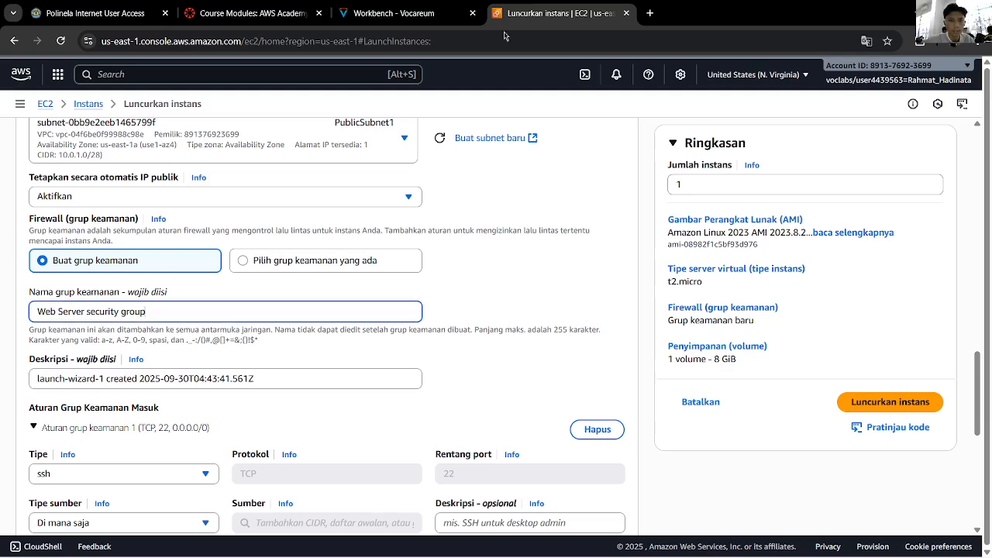
left_click(181, 377)
key("ctrl+a")
key("ctrl+v")
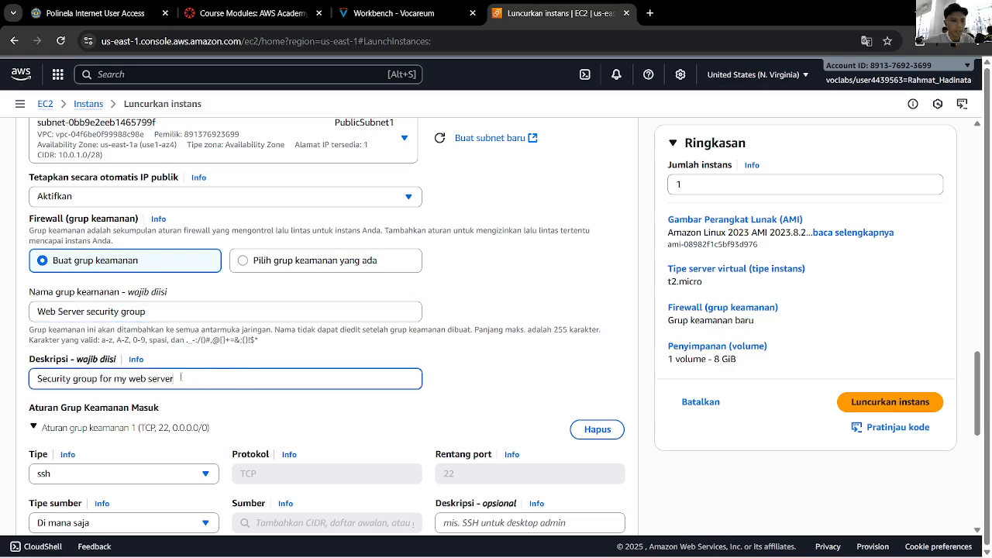
left_click(260, 350)
Compare the form's inbound security group rules with the last point of item 13 in the lab instructions
scroll(259, 350, "down", 3)
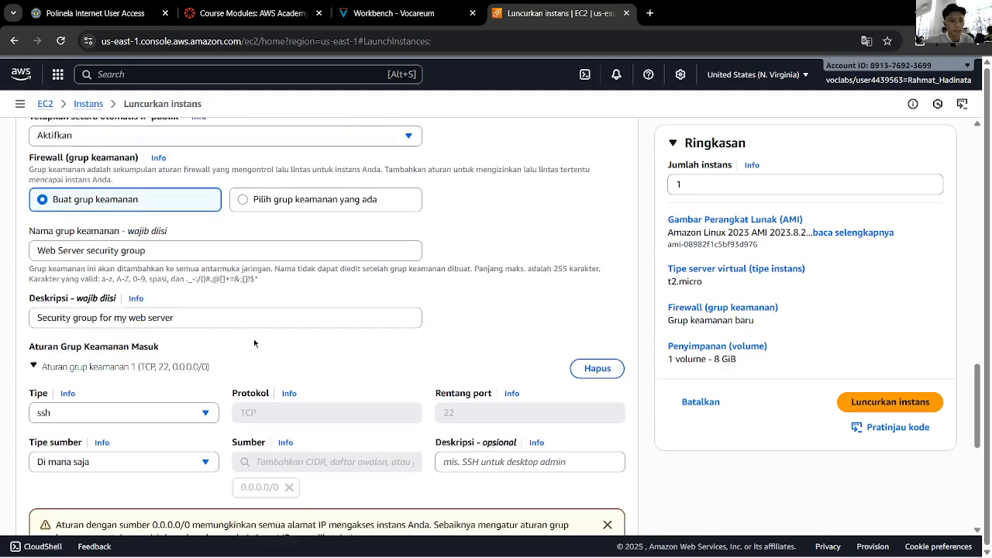
left_click(388, 13)
left_click(533, 284)
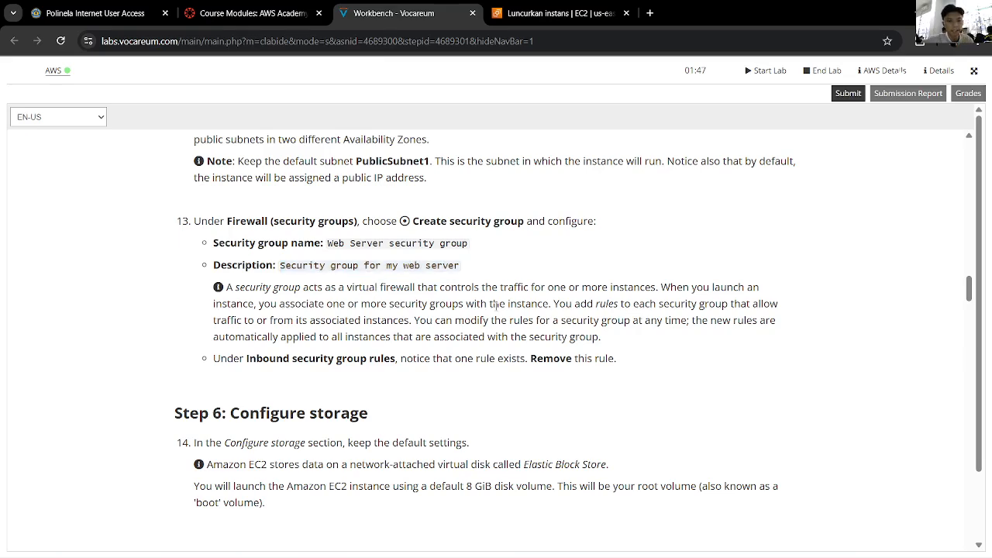
scroll(264, 360, "down", 1)
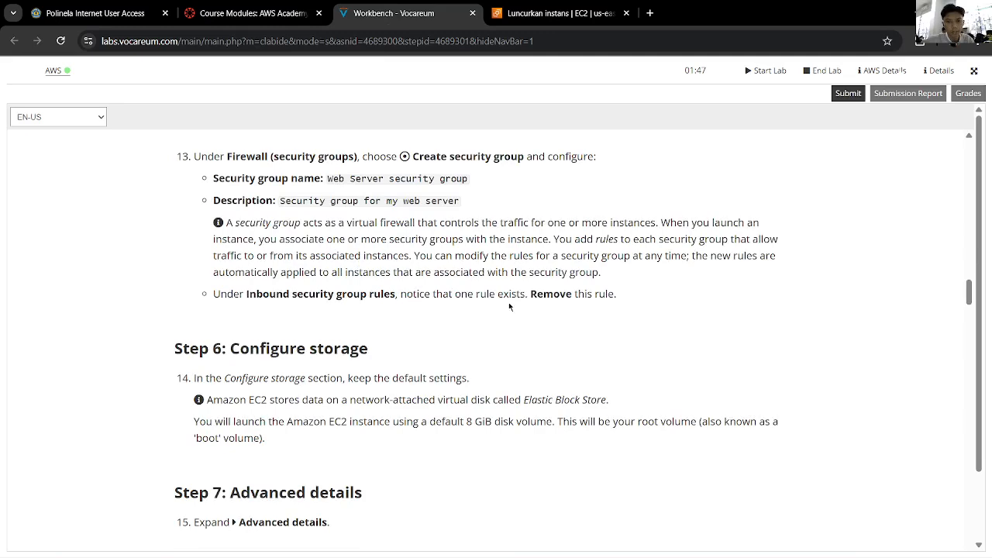
left_click(559, 13)
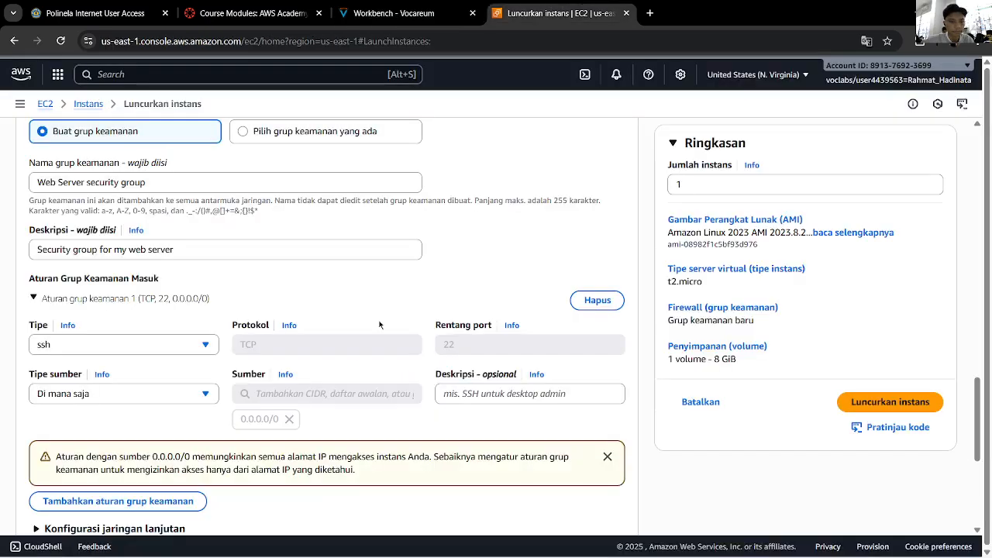
scroll(322, 355, "down", 1)
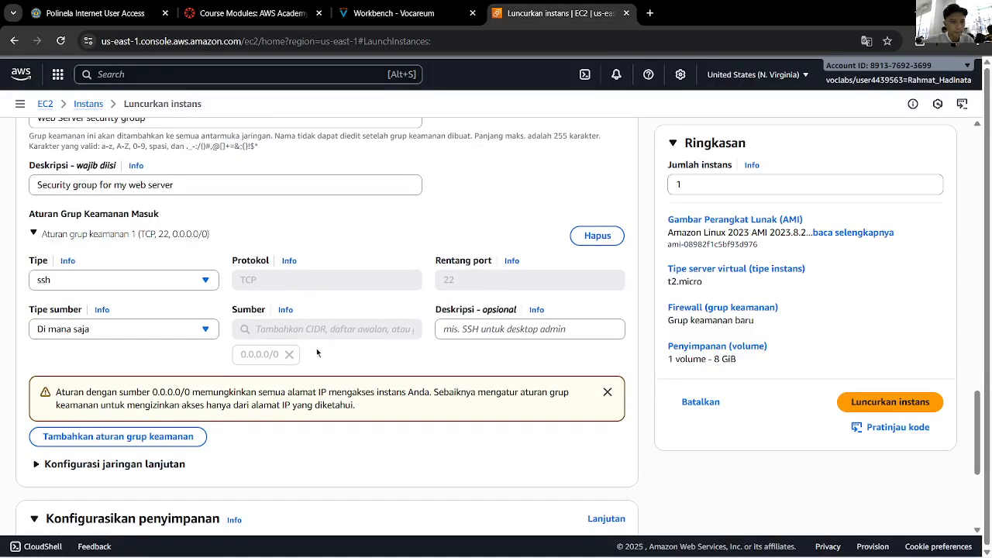
left_click(396, 6)
key("ctrl+Tab")
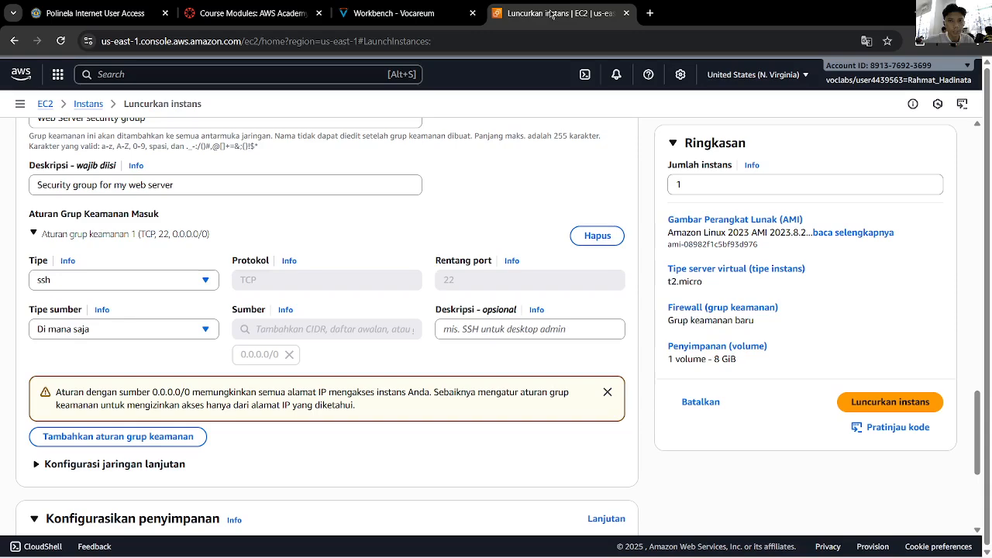
Recheck the lab instructions and remove the existing ssh inbound rule from the security group
scroll(302, 310, "down", 3)
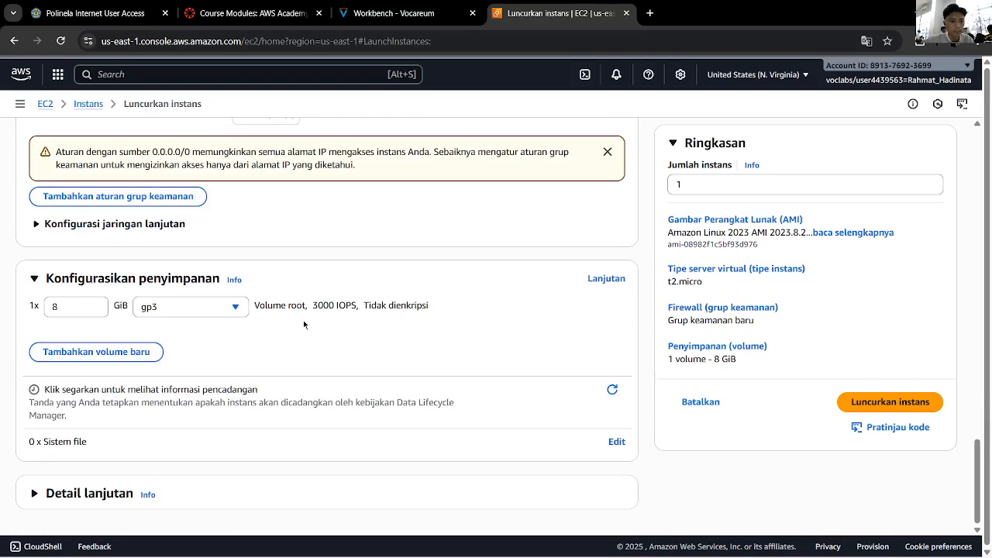
scroll(331, 334, "up", 5)
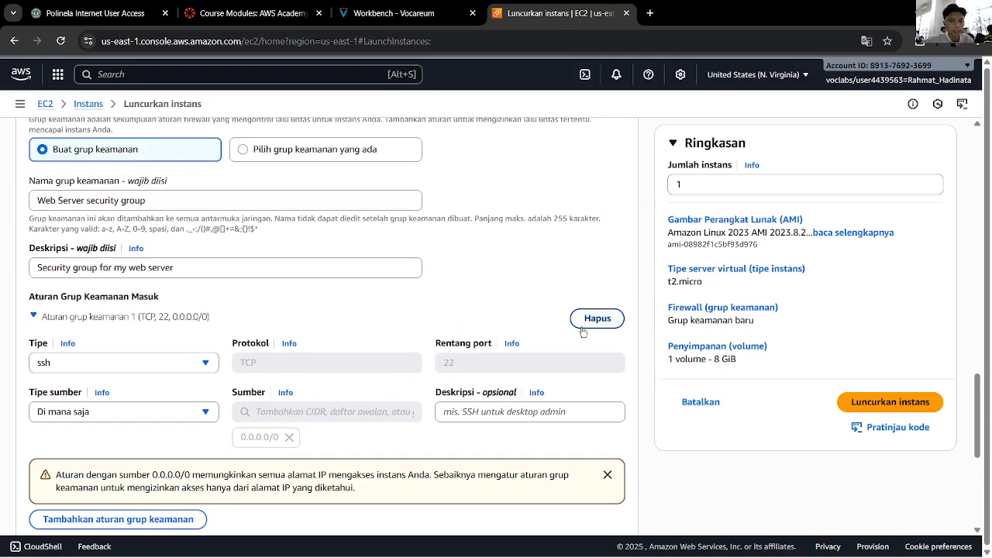
key("ctrl+shift+Tab")
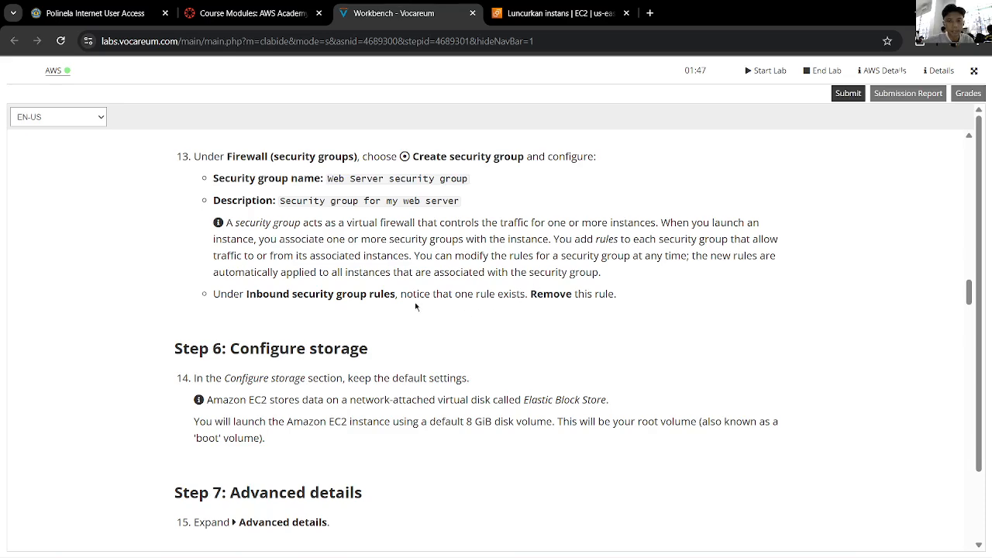
left_click(558, 14)
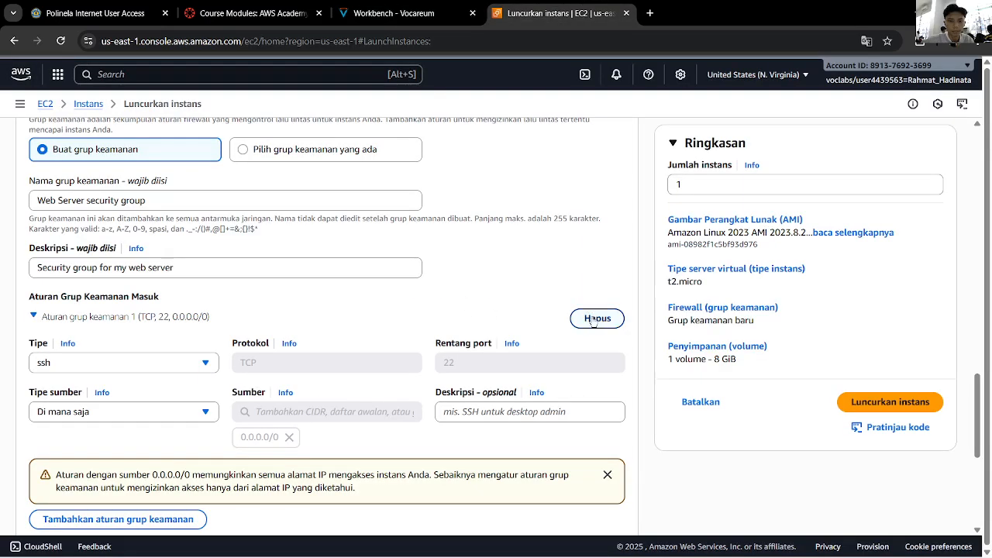
left_click(595, 319)
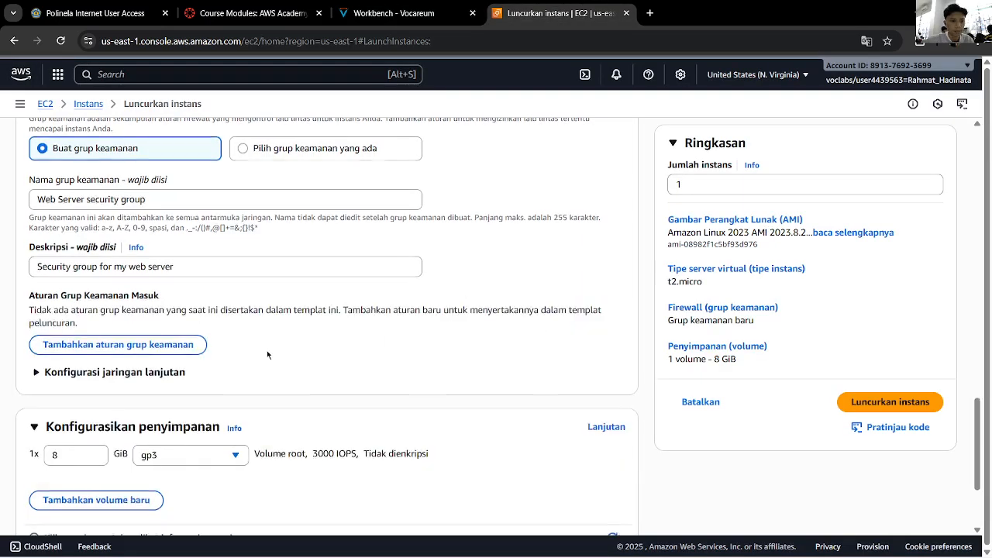
Compare the form's storage configuration with Step 6 of the lab instructions and read on to Step 7
key("ctrl+shift+Tab")
scroll(433, 245, "down", 1)
scroll(433, 246, "down", 1)
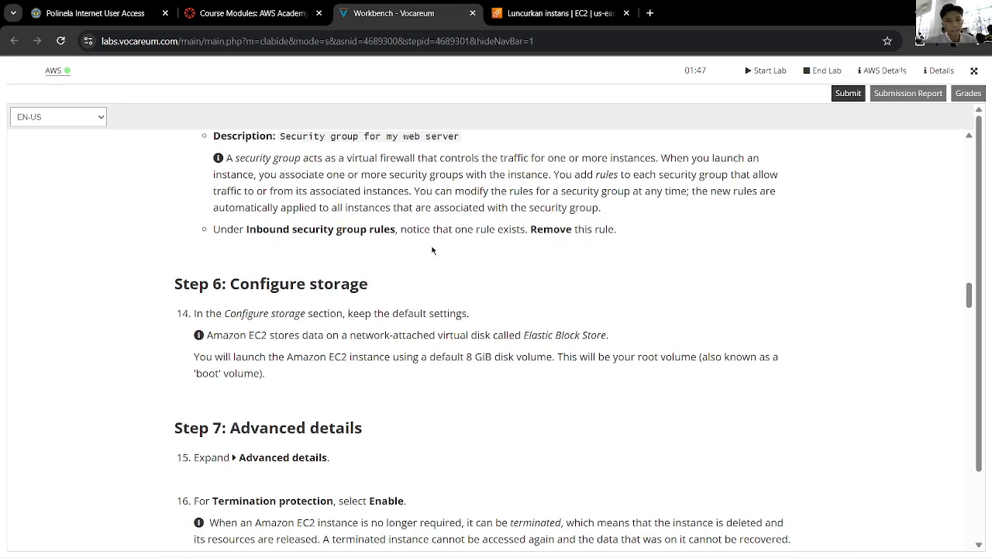
left_click(550, 5)
scroll(320, 293, "down", 2)
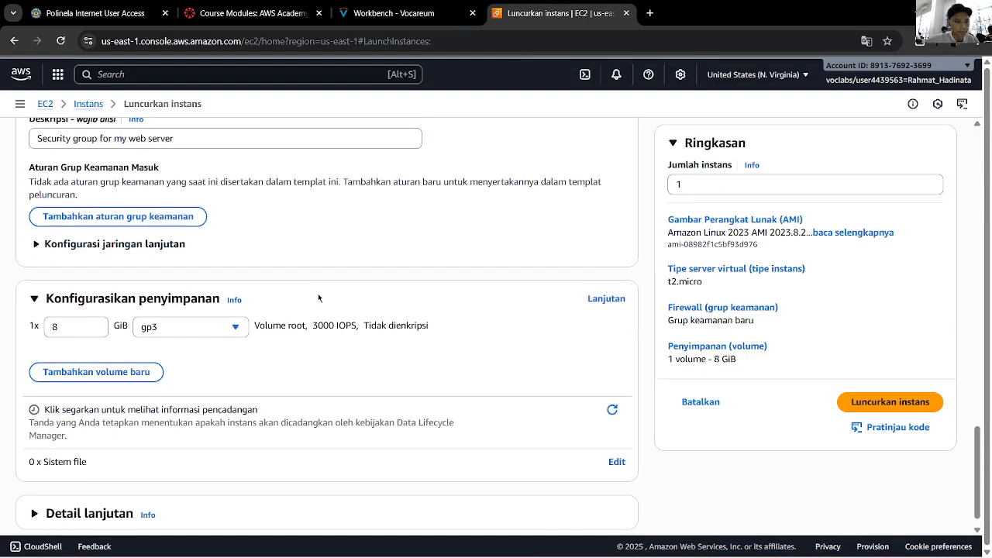
left_click(395, 7)
scroll(335, 272, "down", 1)
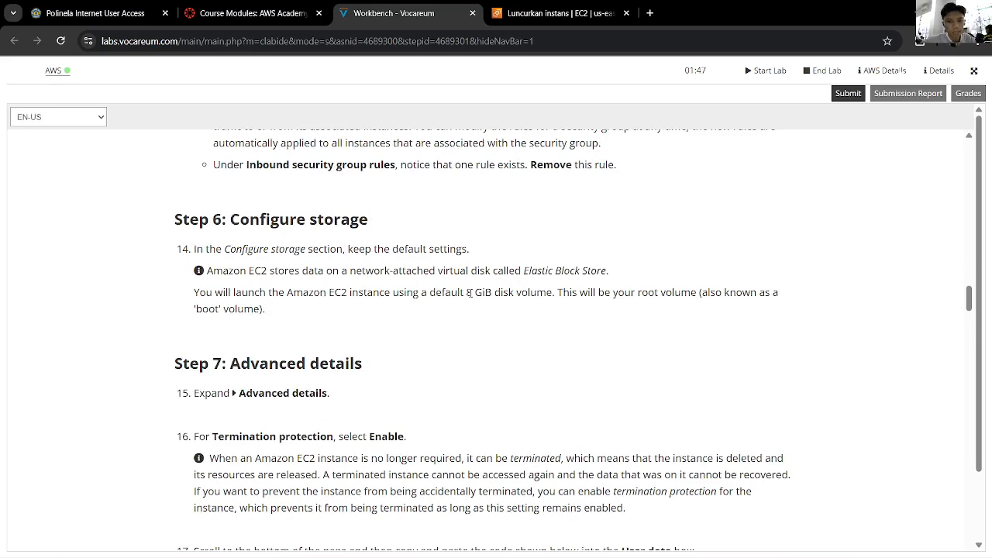
left_click(533, 10)
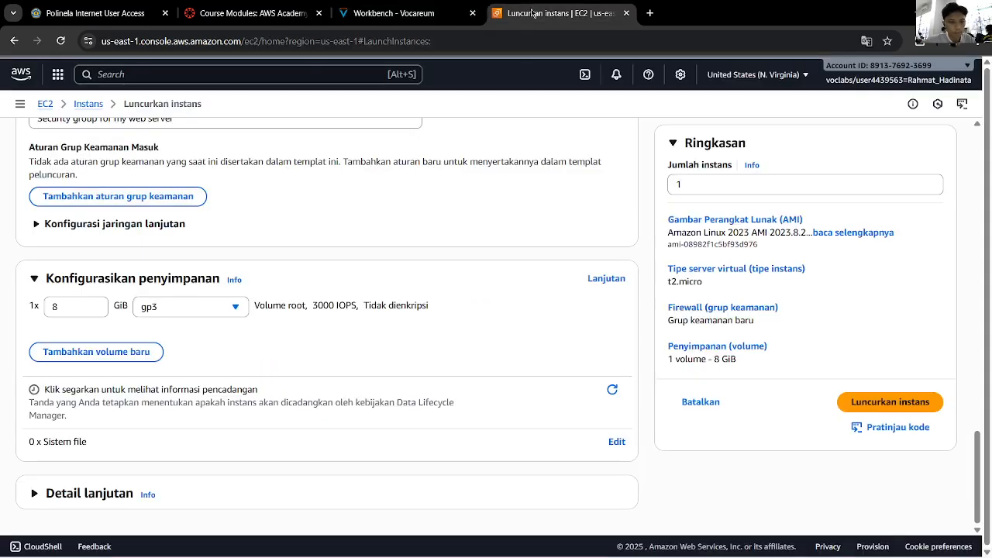
Recheck the storage section against Step 6 and read Step 7, Advanced details, in the lab instructions
left_click(373, 16)
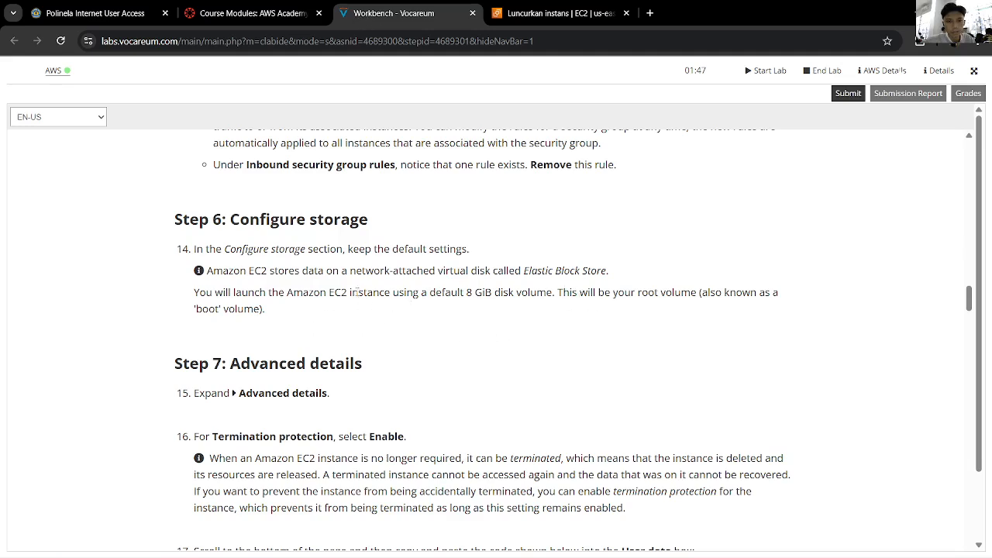
left_click(541, 9)
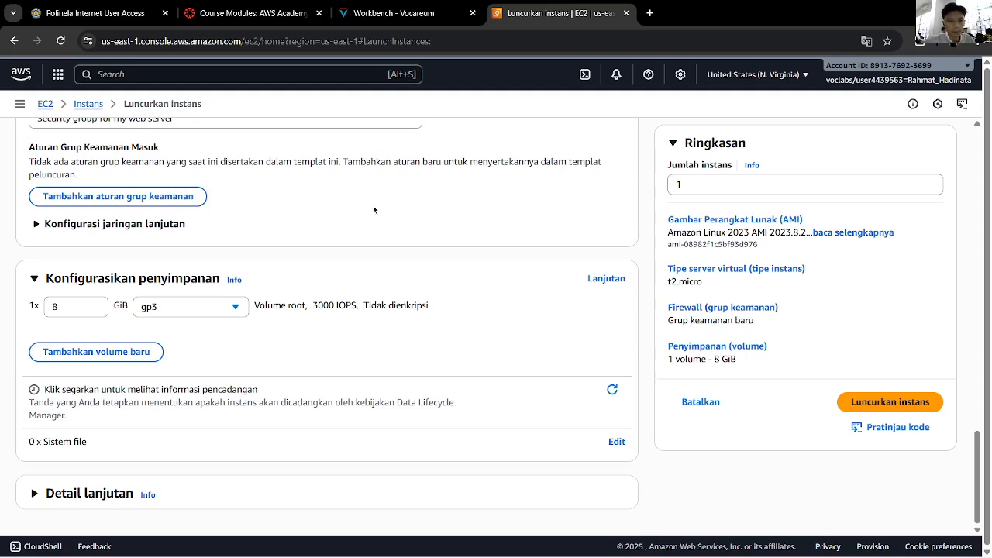
left_click(374, 6)
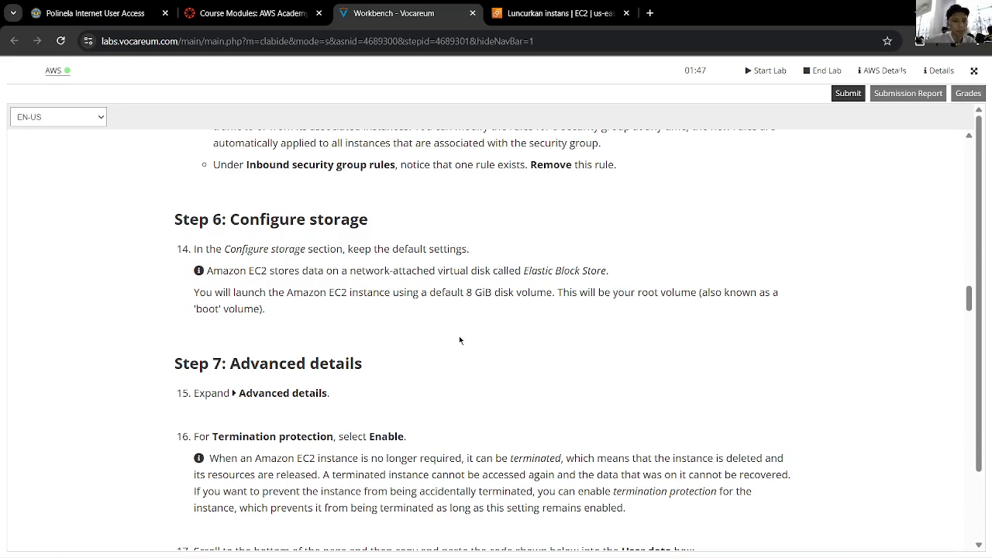
scroll(461, 339, "down", 2)
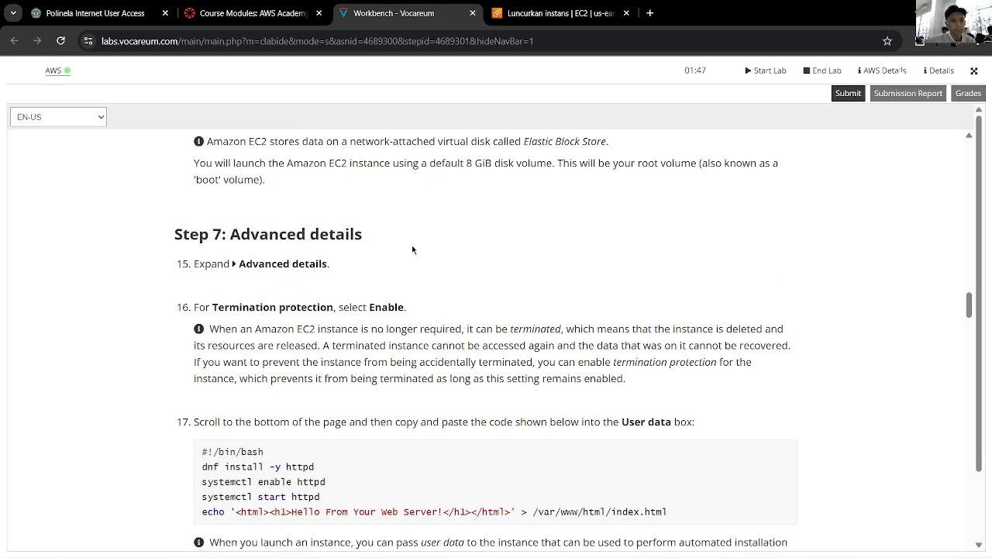
Expand the advanced details section of the launch form and recheck item 16 of the lab instructions
left_click(546, 11)
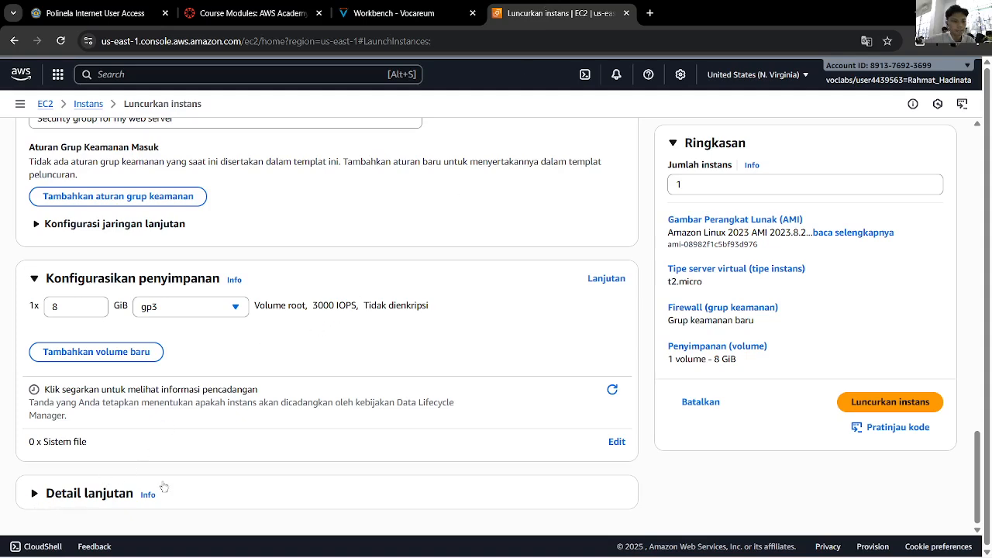
left_click(124, 493)
scroll(268, 468, "down", 3)
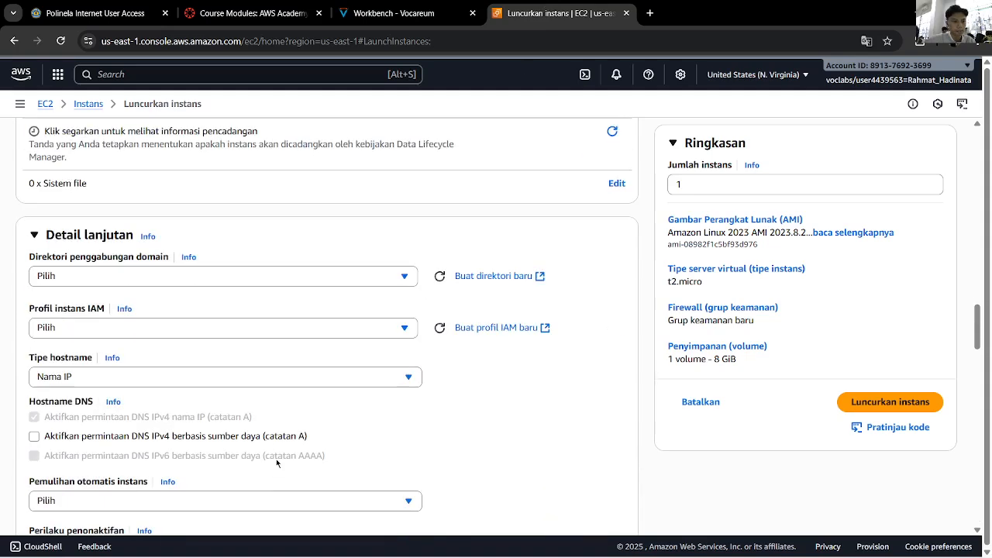
left_click(434, 14)
scroll(349, 349, "down", 1)
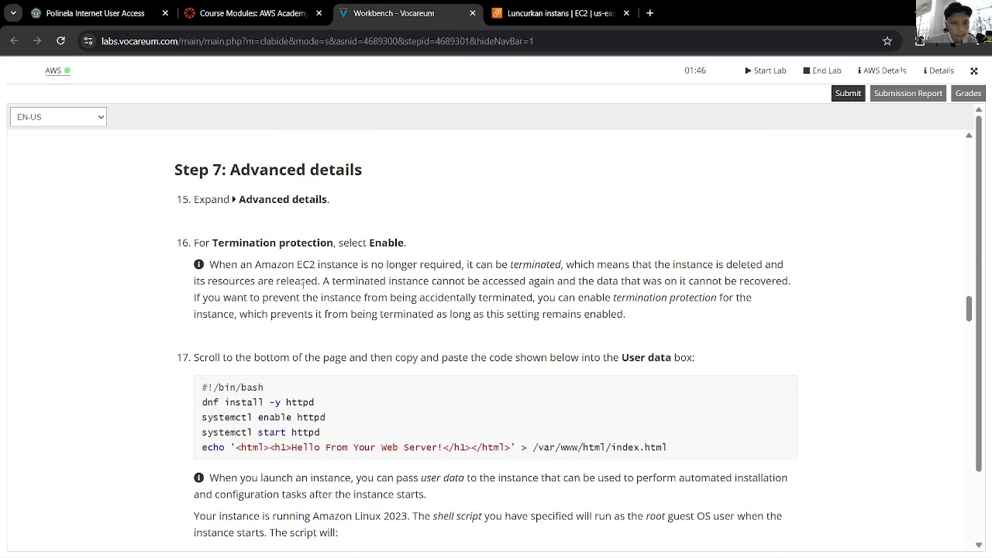
key("ctrl+Tab")
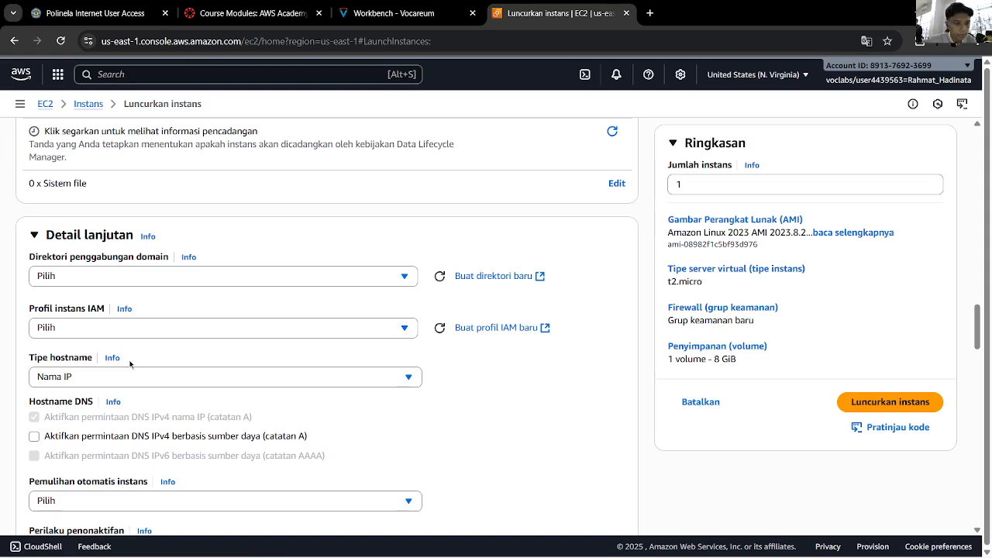
Translate the label "Direktori penggabungan domain" and the whole launch page from Indonesian into English
left_click_drag(177, 257, 42, 258)
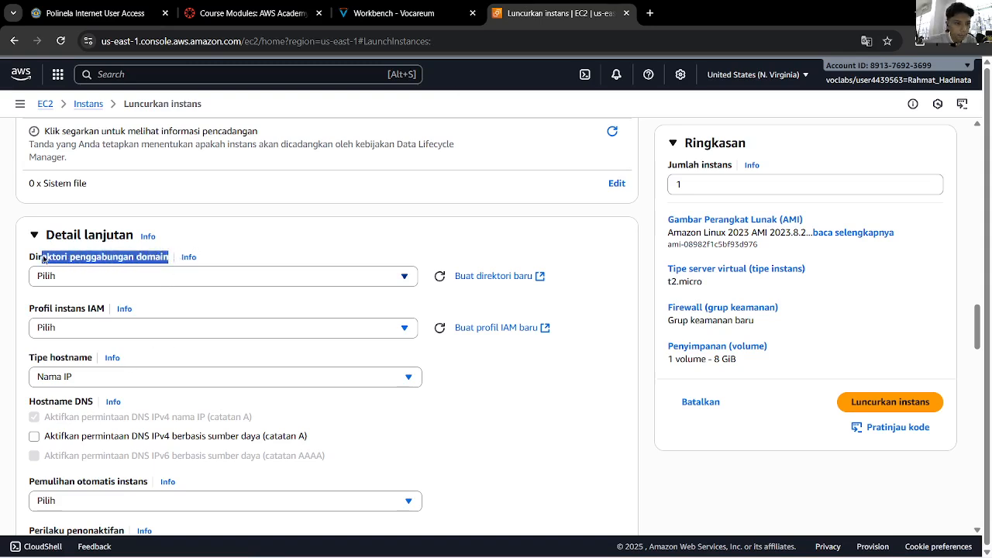
right_click(62, 262)
left_click(140, 369)
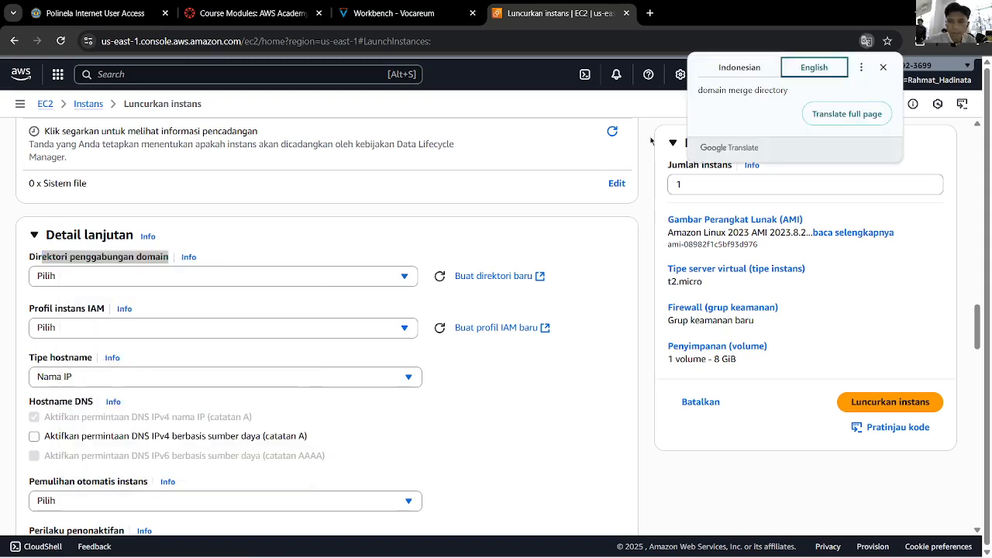
left_click(882, 68)
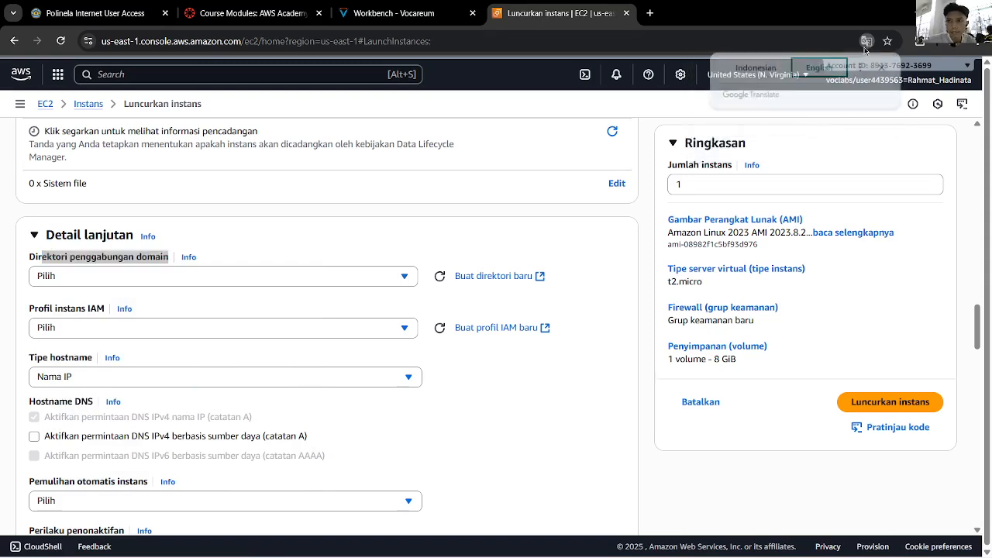
left_click(866, 40)
left_click(770, 65)
left_click(809, 69)
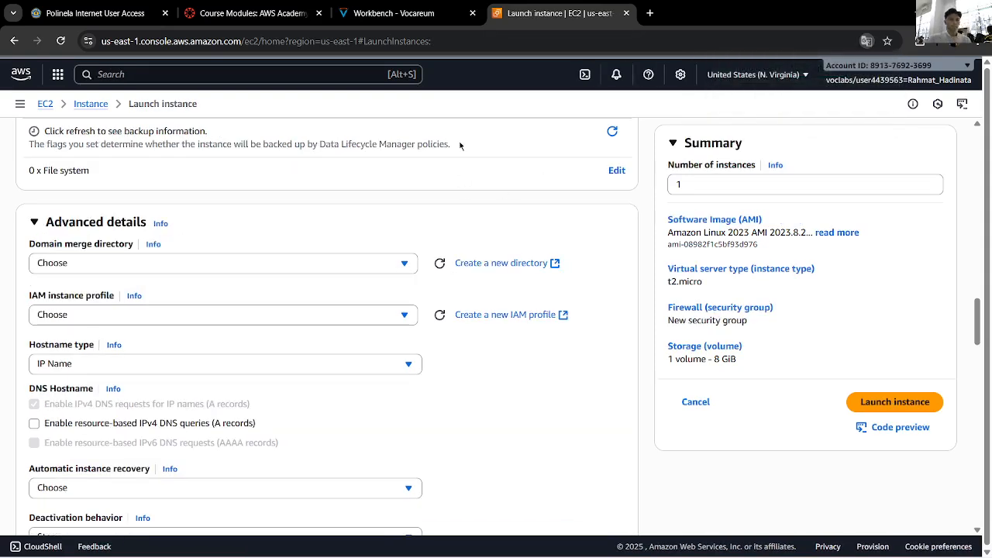
Recheck item 16 of the lab instructions and try to enable Termination protection in the advanced details
left_click(439, 9)
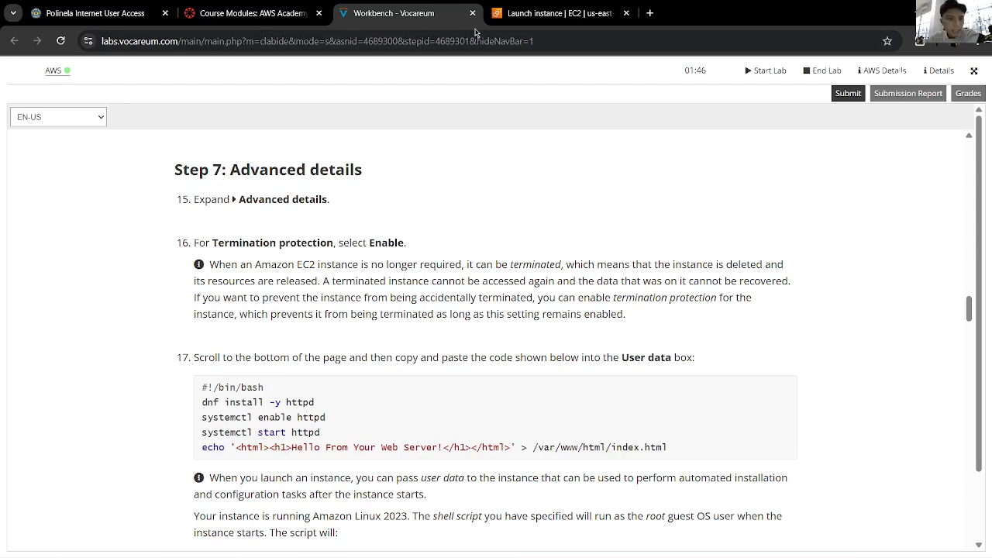
left_click(541, 9)
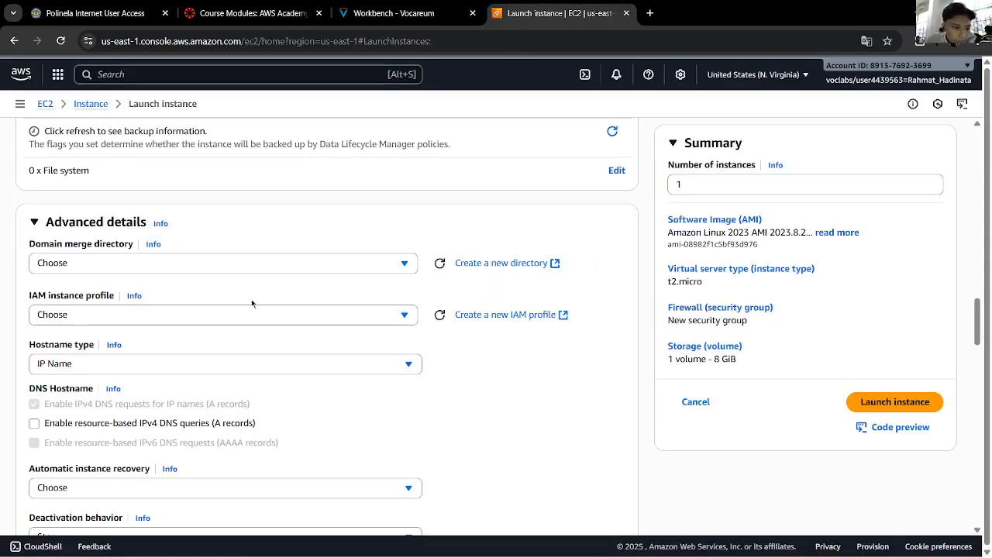
scroll(252, 322, "down", 4)
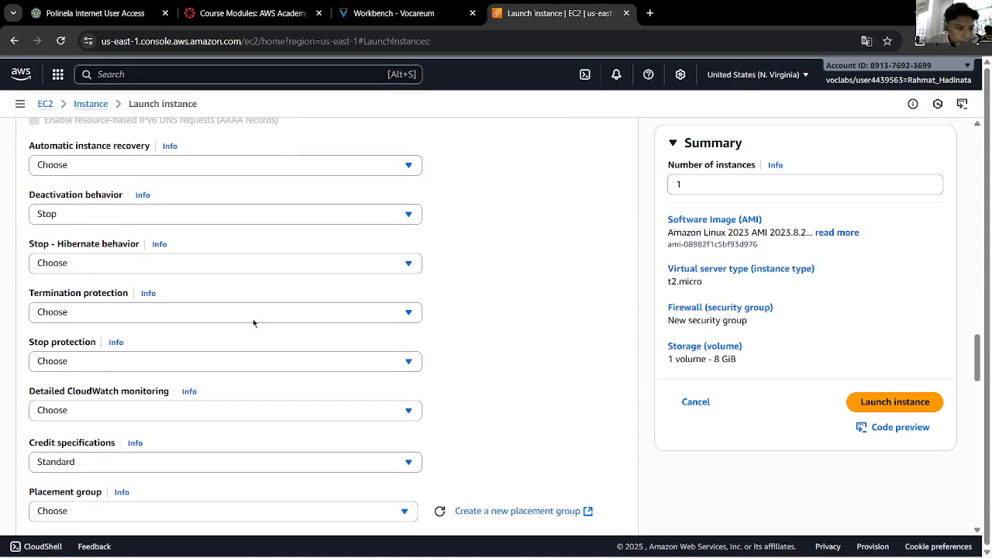
left_click(253, 320)
left_click(394, 13)
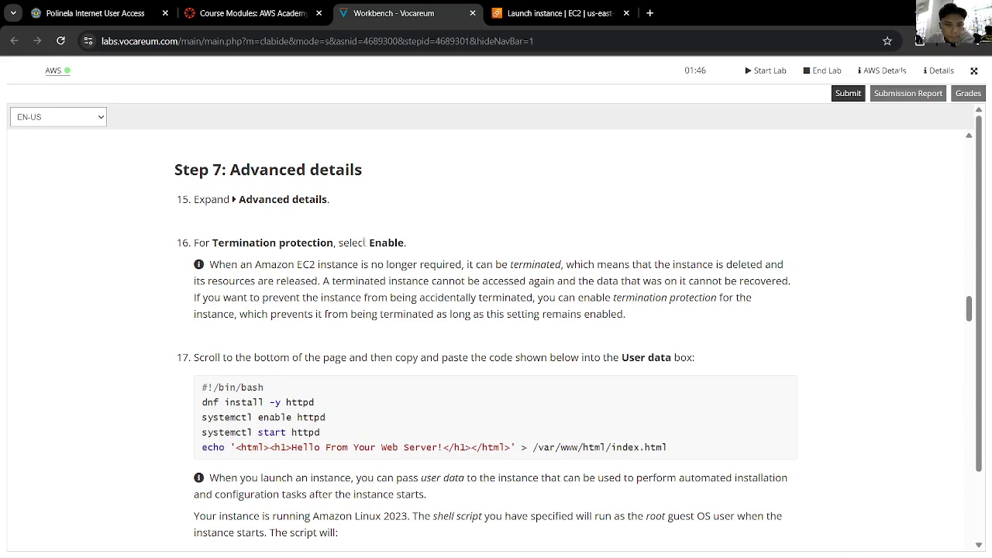
left_click(558, 13)
left_click(85, 363)
left_click(96, 316)
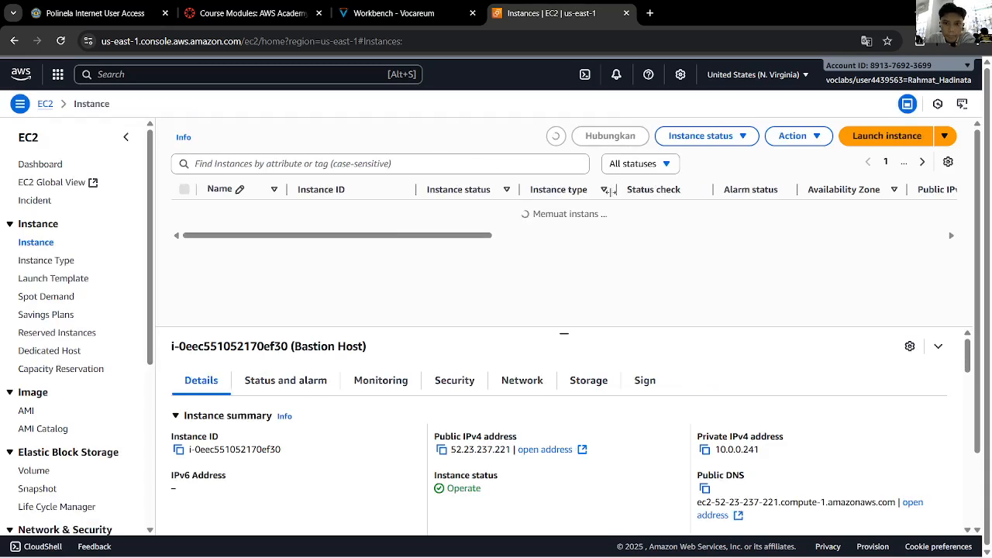
Start a new instance launch from the instances list, dismiss the error message and name the instance "Web Server"
left_click(892, 141)
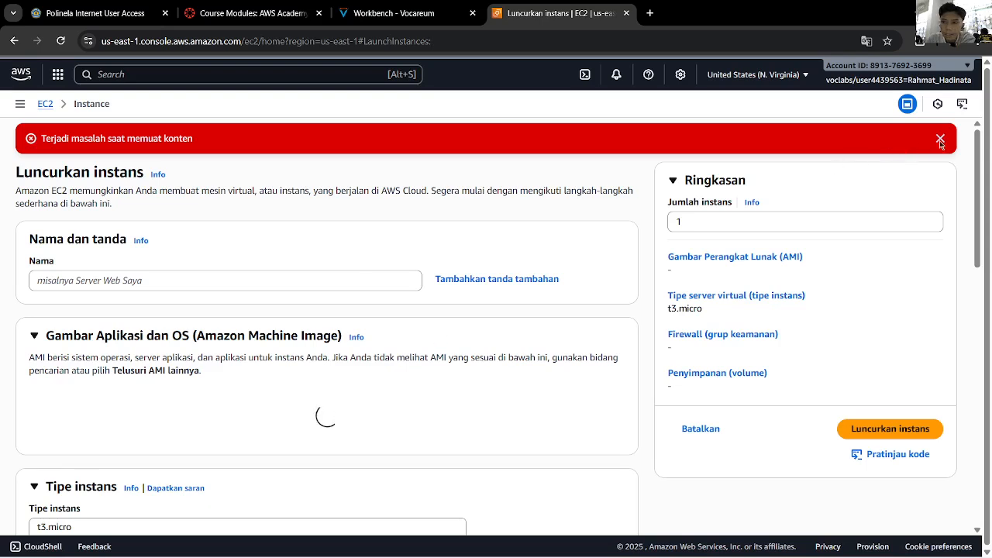
left_click(939, 141)
left_click(283, 242)
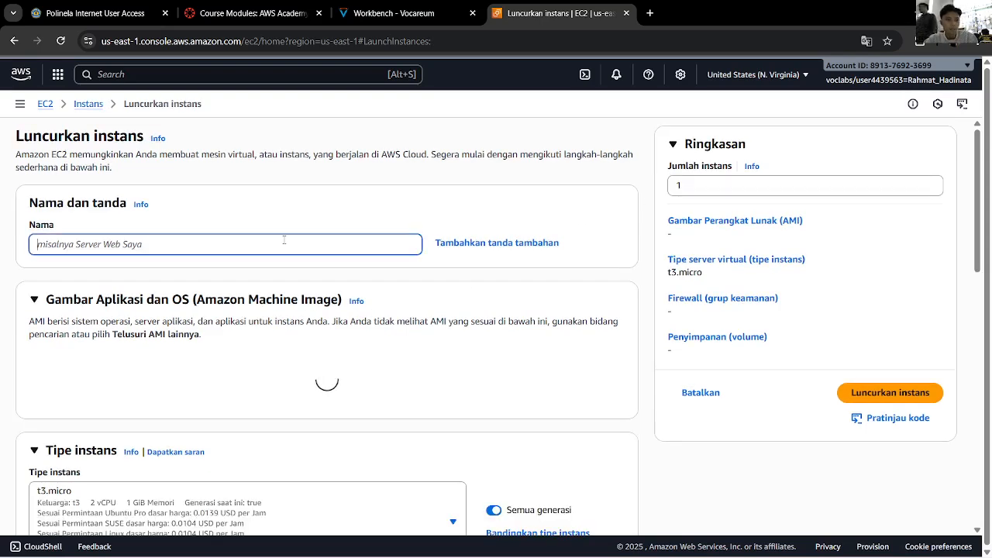
type("Web ")
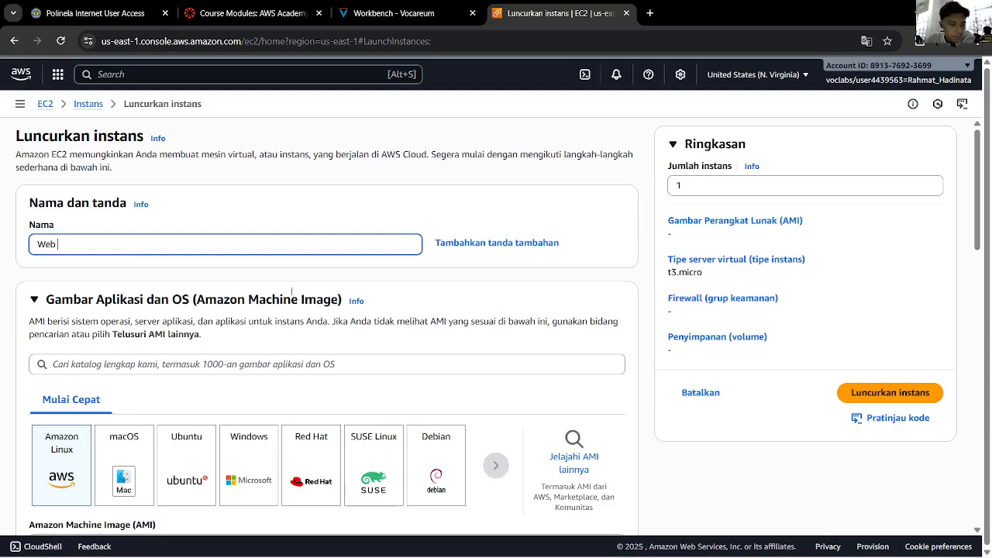
type("Server")
Keep the Amazon Linux 2023 kernel-6.1 AMI and choose t2.micro as the instance type
scroll(232, 310, "down", 5)
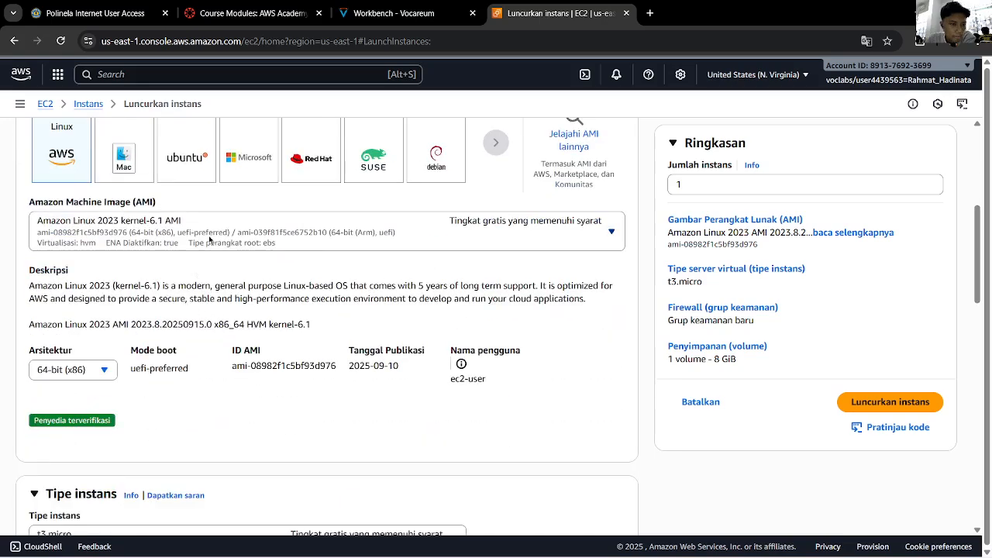
left_click(209, 240)
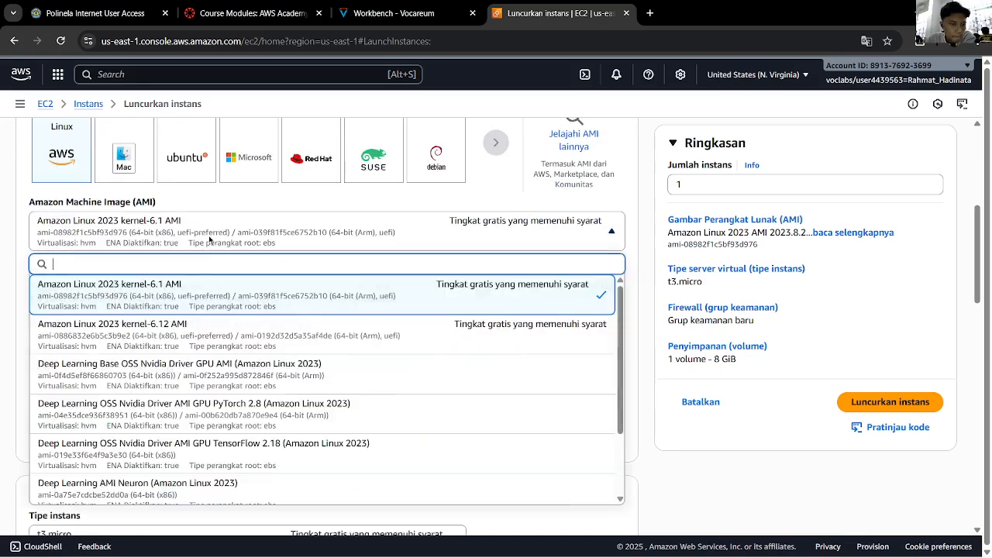
left_click(17, 259)
scroll(55, 277, "down", 5)
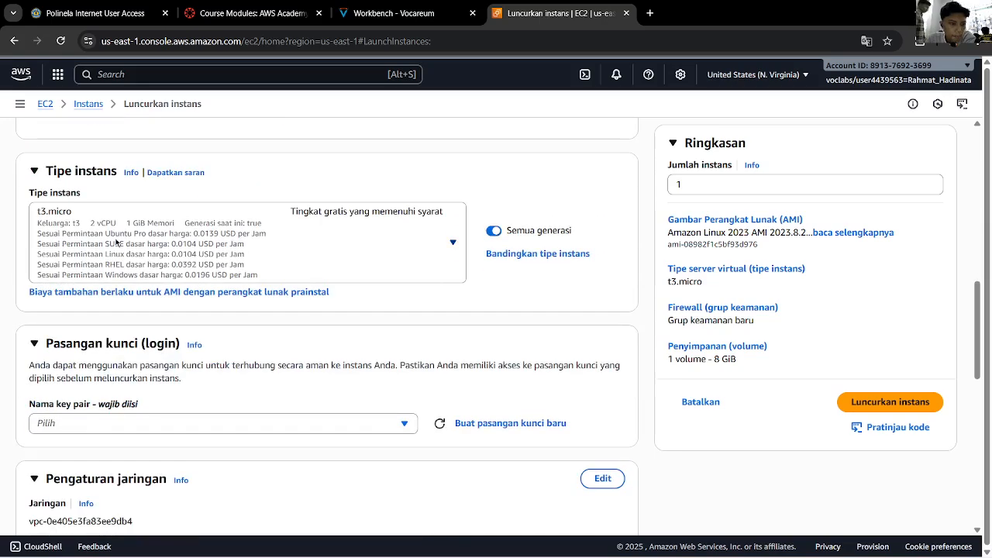
left_click(116, 243)
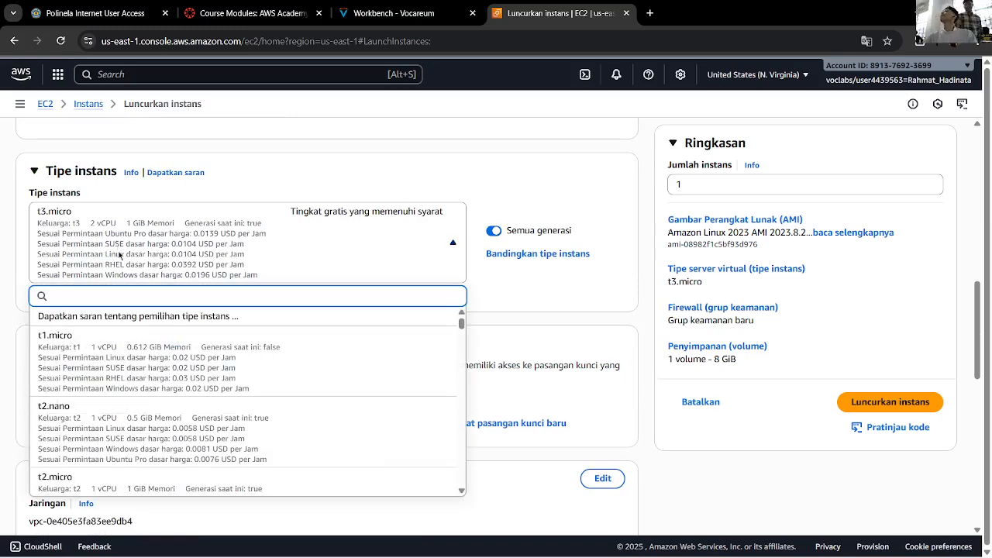
type("t2")
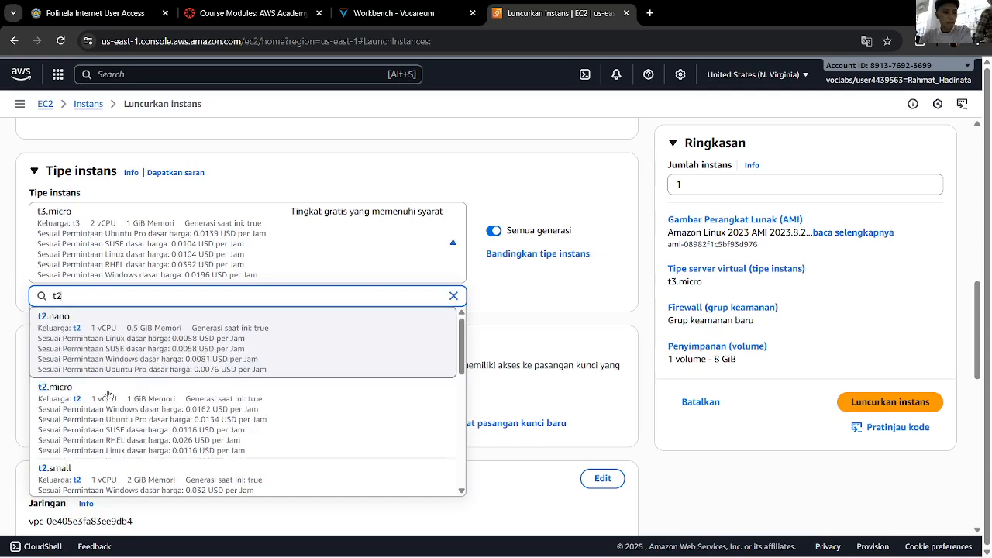
left_click(131, 395)
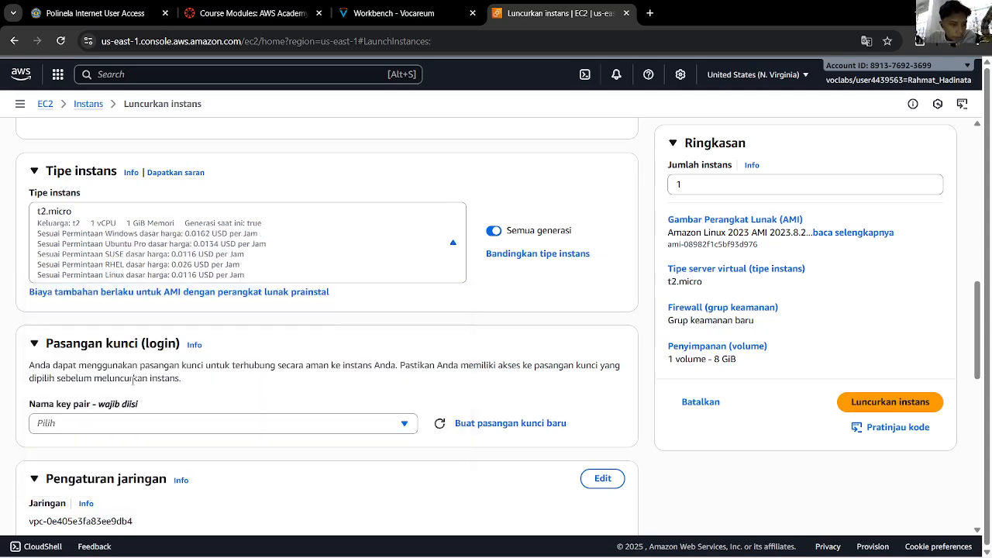
Select vockey as the key pair for the instance
scroll(170, 272, "down", 3)
left_click(169, 229)
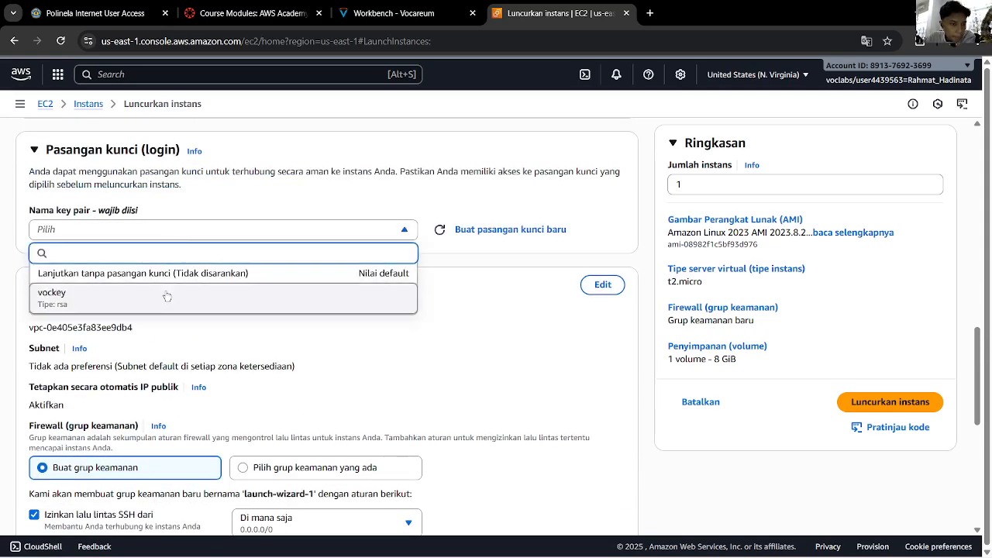
left_click(166, 293)
Edit the network settings and choose Lab VPC as the instance's VPC
scroll(166, 295, "down", 1)
left_click(588, 222)
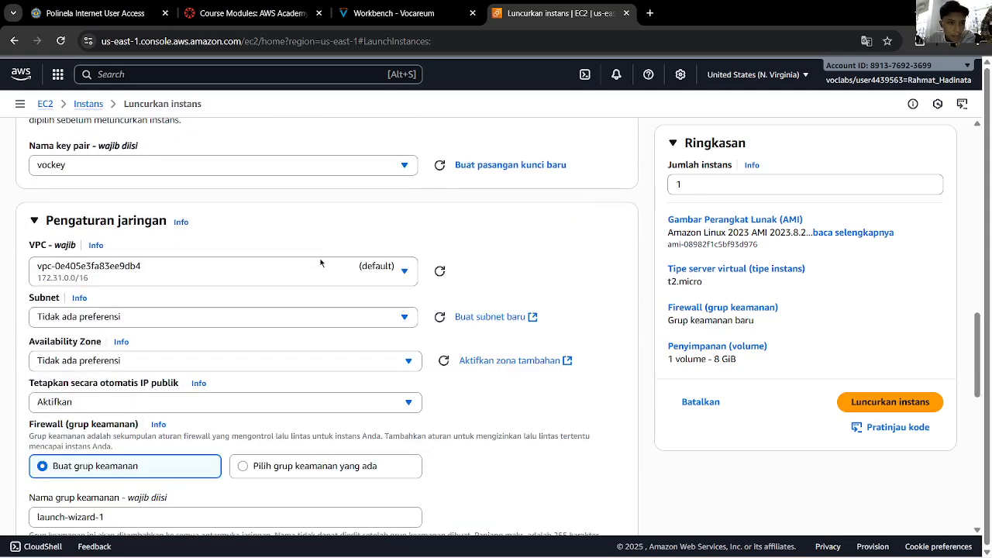
left_click(243, 281)
left_click(245, 355)
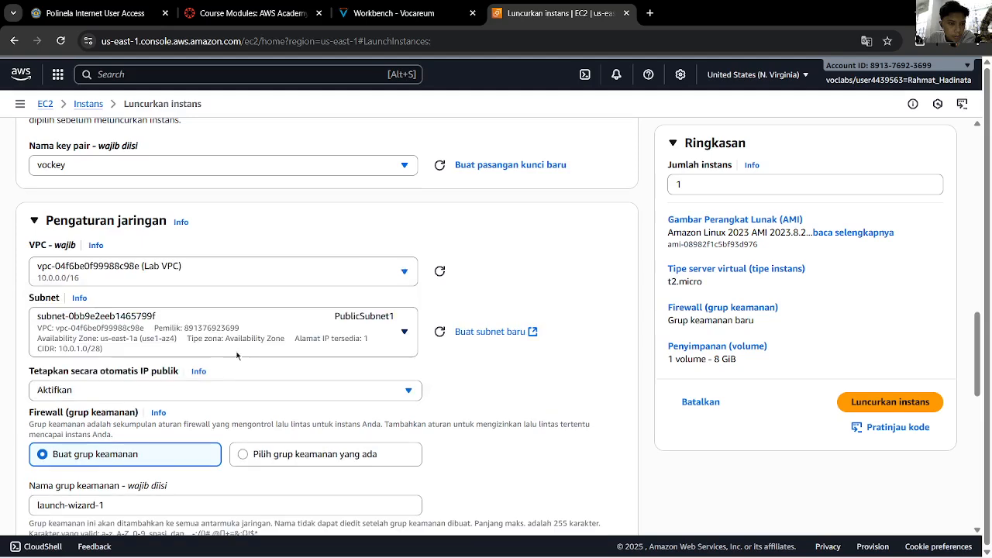
Set the new security group's name to "Web Server security group" from the clipboard history
scroll(209, 341, "down", 2)
scroll(225, 329, "down", 1)
left_click(208, 314)
key("ctrl+a")
key("super+period")
key("Down")
key("Return")
Set the security group's description to "Security group for my web server" from the clipboard history
double_click(210, 379)
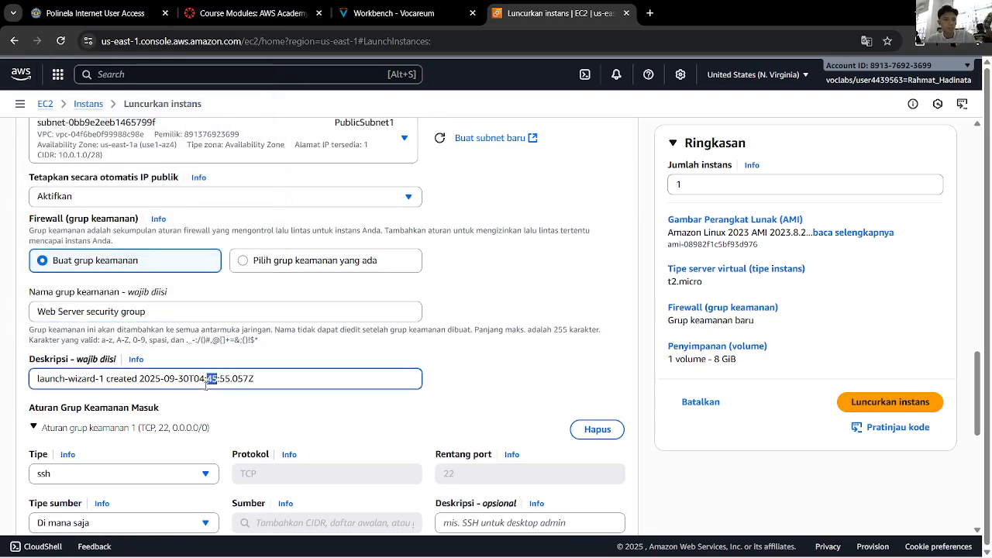
key("super+period")
key("Escape")
key("ctrl+a")
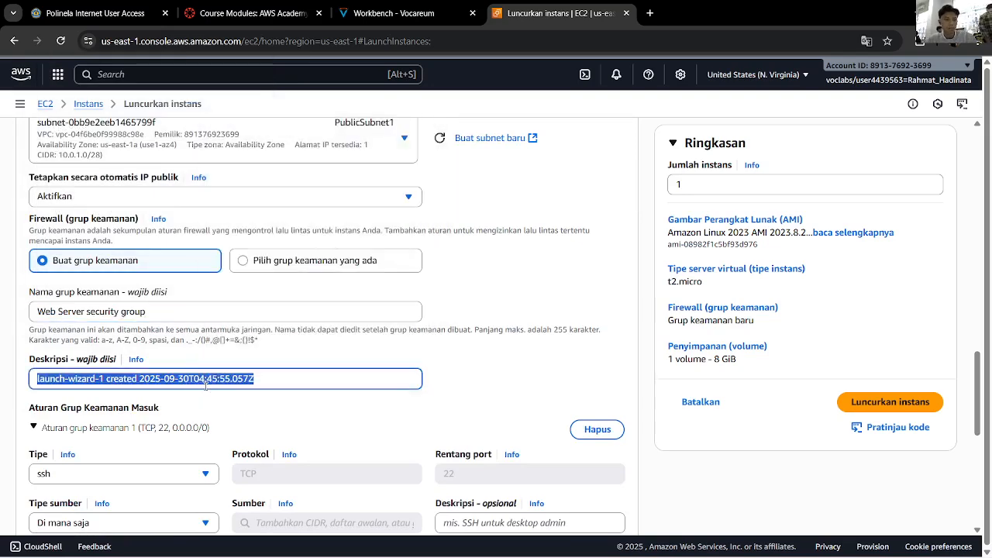
type("Web Server security group")
key("ctrl+z")
key("super+v")
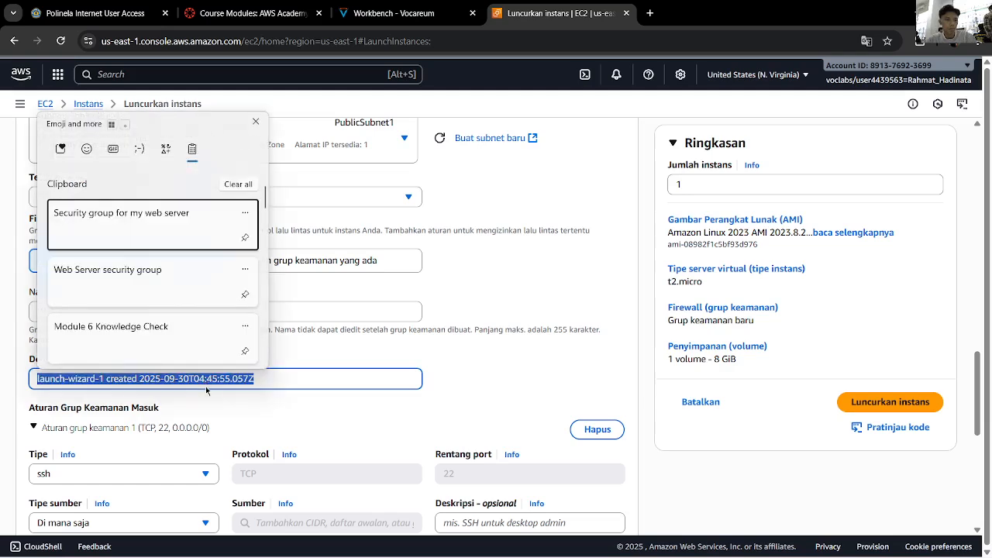
key("Return")
Remove the existing ssh inbound rule from the security group and recheck the network and storage settings
scroll(466, 341, "down", 3)
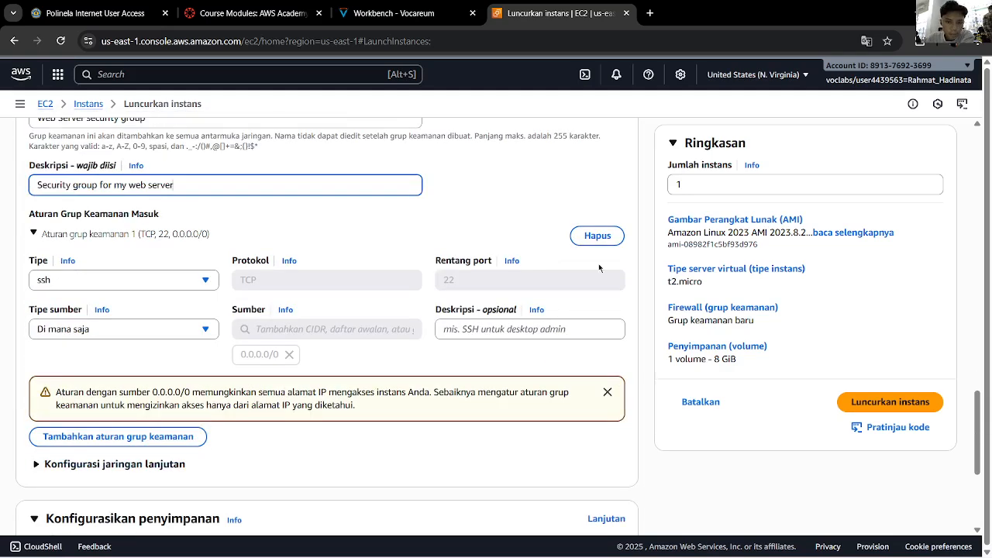
left_click(596, 235)
scroll(320, 442, "up", 5)
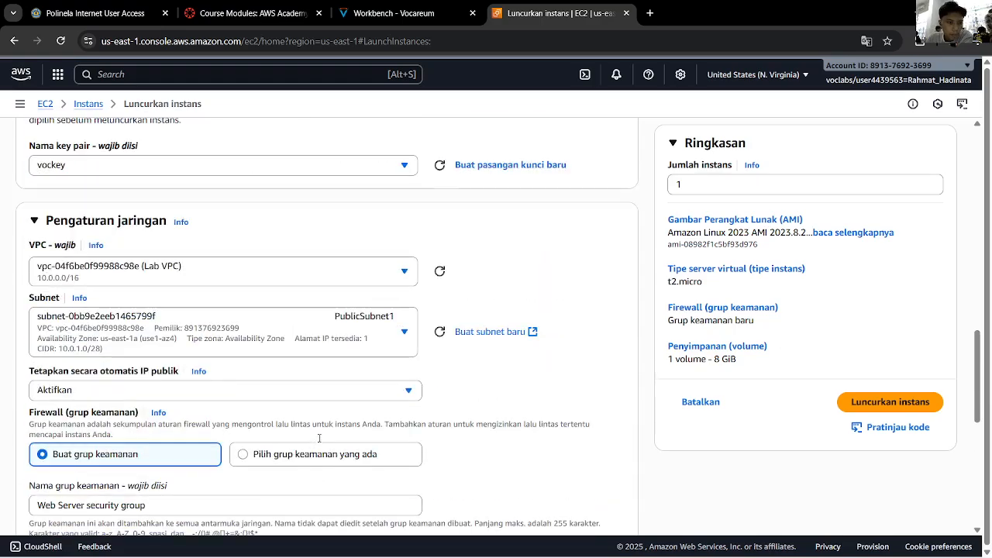
scroll(320, 442, "down", 5)
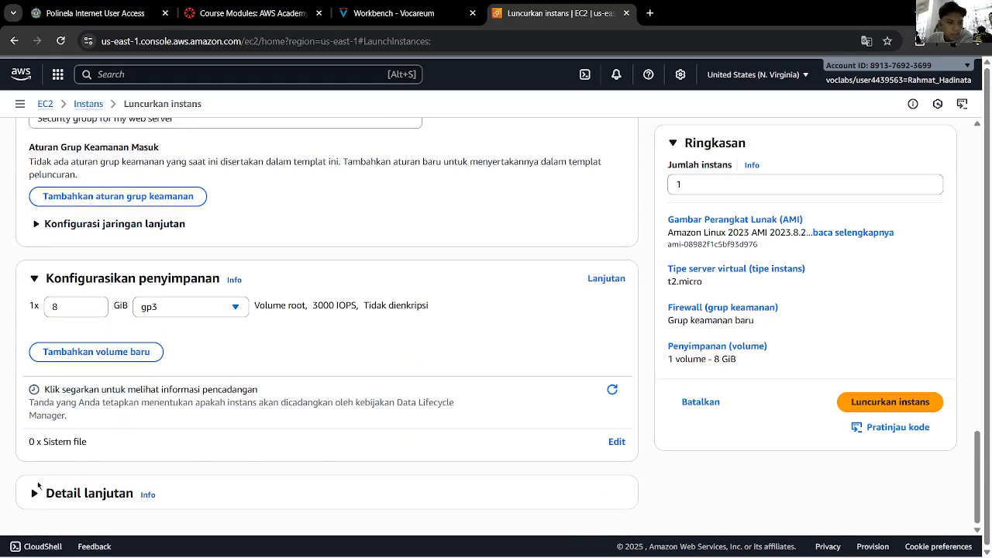
Expand the advanced details and set termination protection (Perlindungan pengakhiran) to Aktifkan, as lab step 16 instructs
left_click(35, 493)
scroll(120, 370, "down", 8)
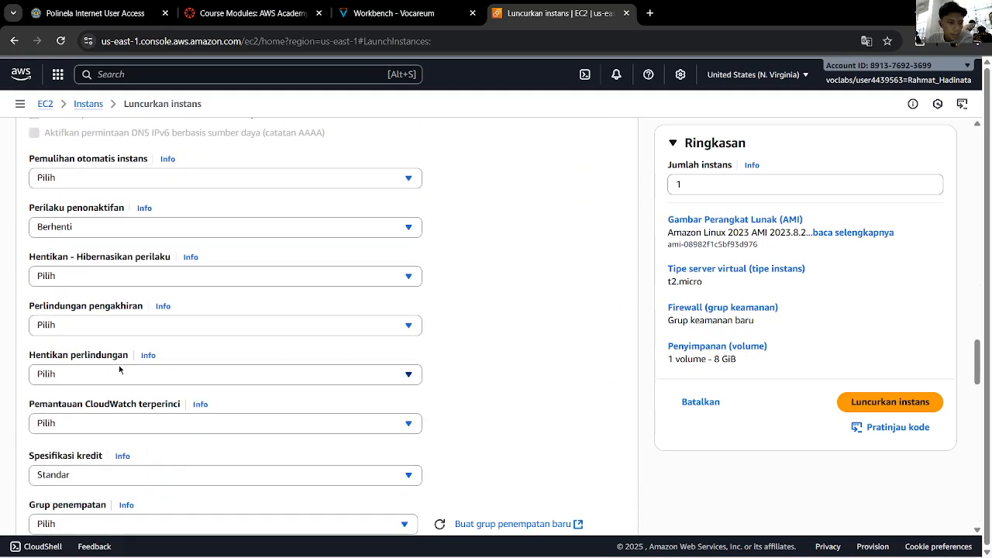
left_click(147, 330)
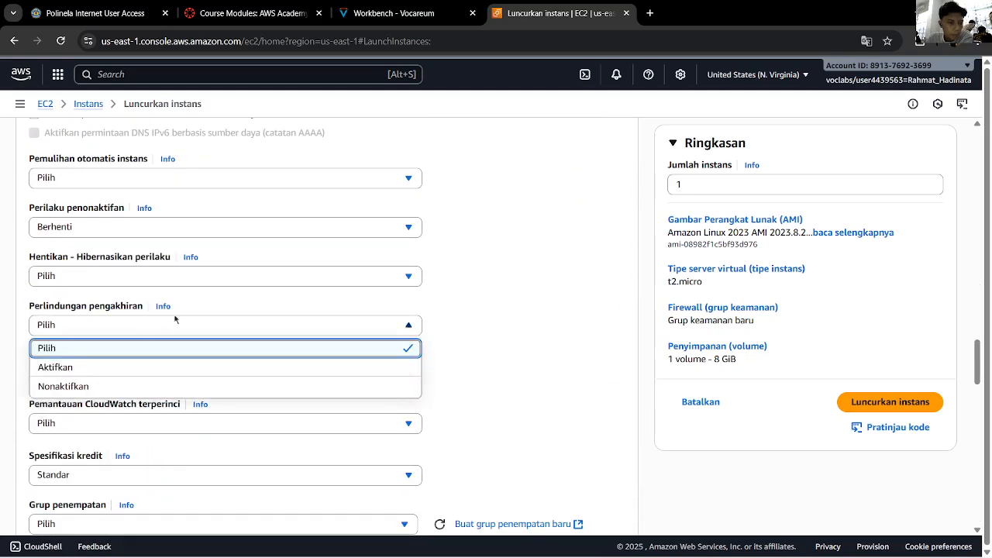
left_click(216, 310)
left_click(388, 13)
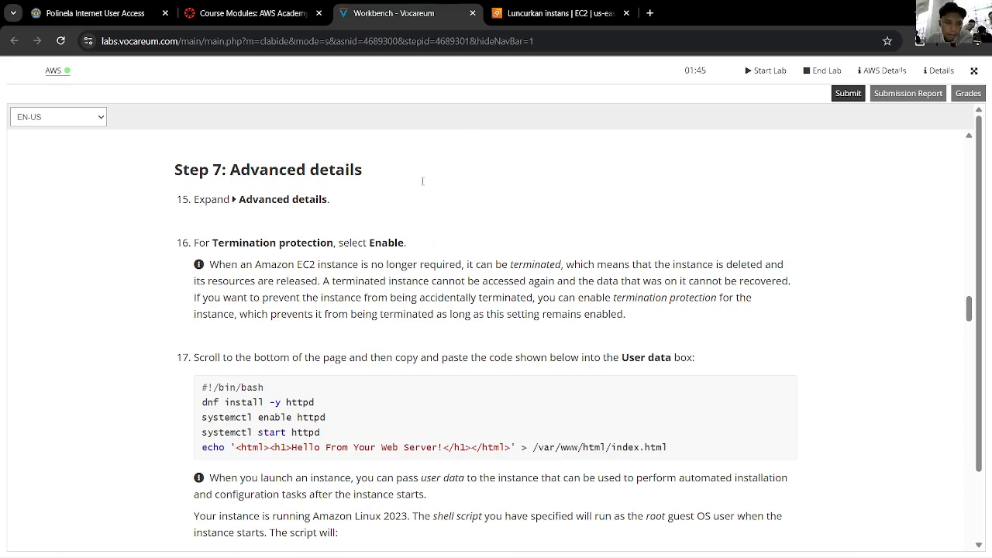
left_click_drag(333, 242, 212, 243)
right_click(213, 243)
left_click(310, 353)
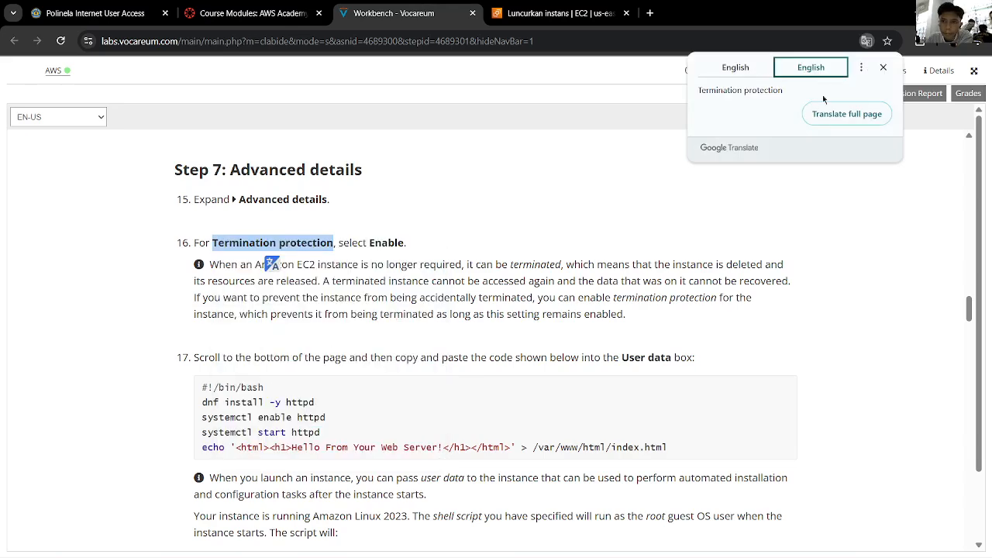
left_click(883, 67)
left_click(544, 10)
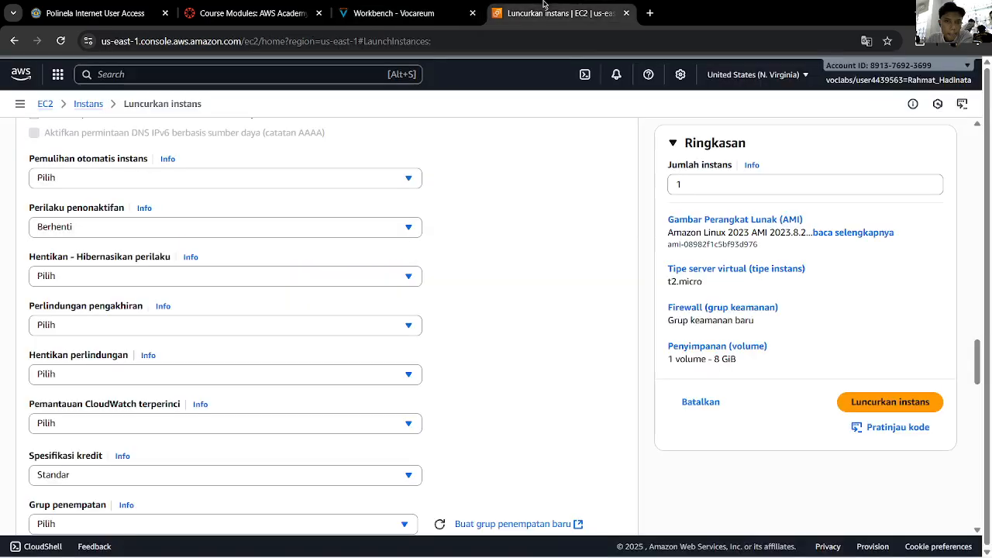
left_click(161, 327)
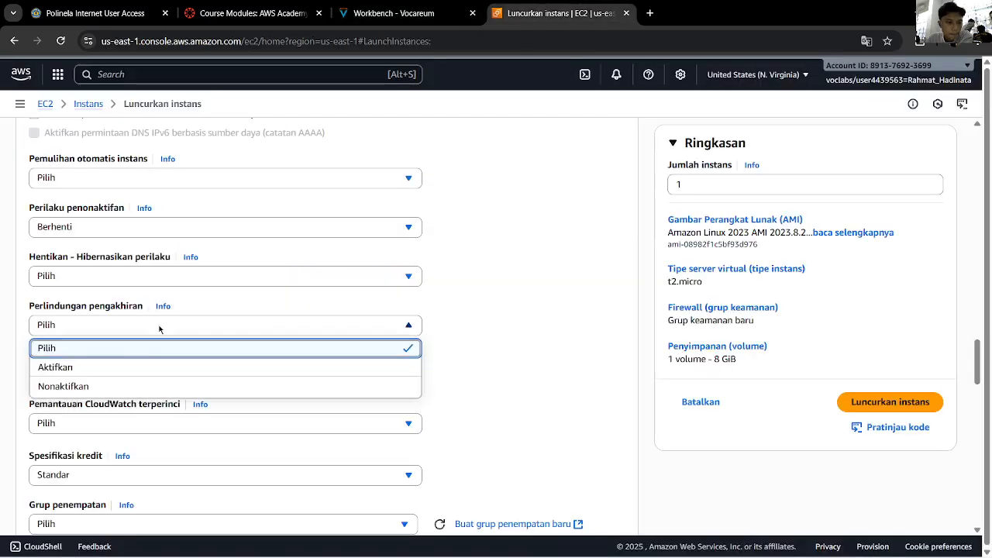
left_click(160, 367)
Copy the httpd bash script from lab step 17 into the instance's User data box
left_click(395, 13)
scroll(414, 261, "down", 2)
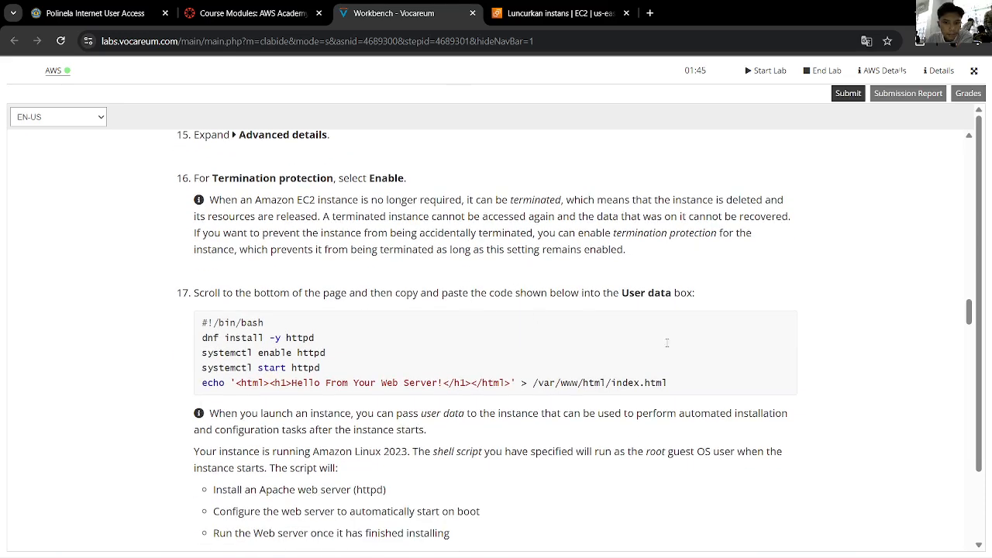
left_click_drag(668, 382, 201, 322)
key("ctrl+c")
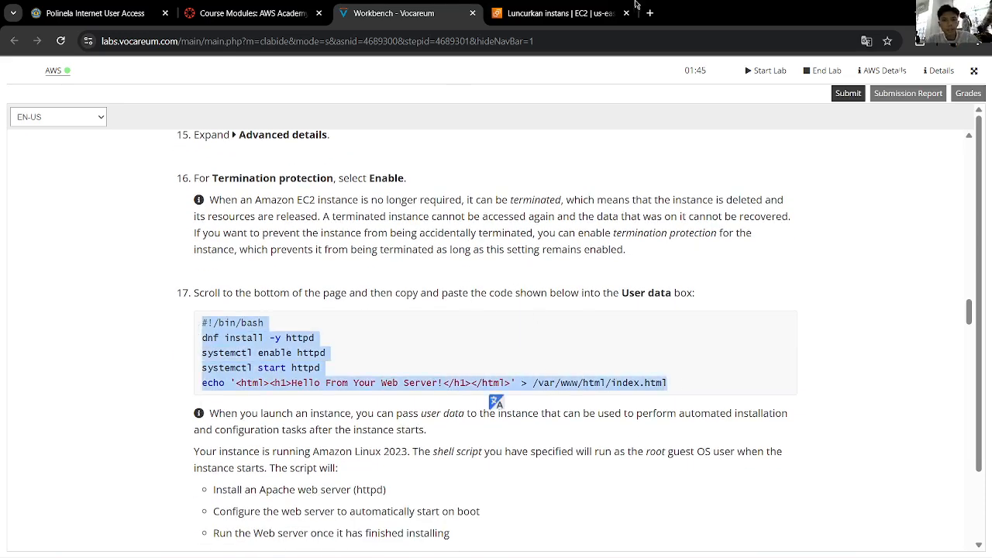
left_click(558, 12)
scroll(496, 201, "down", 10)
left_click(308, 328)
key("ctrl+v")
Examine the lab's explanation of the user data script and match its points to the install, enable and start commands
key("ctrl+shift+Tab")
scroll(372, 287, "down", 3)
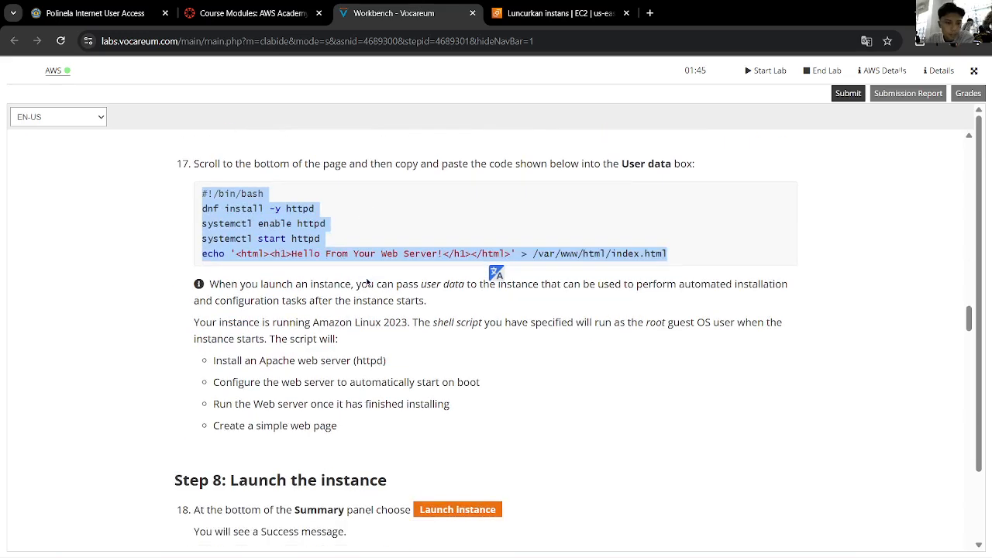
left_click(378, 308)
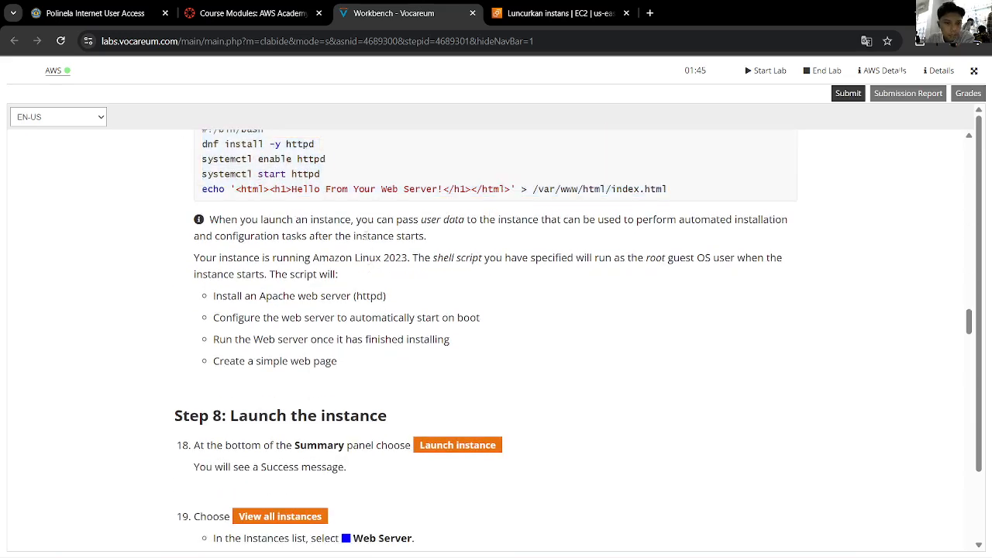
scroll(273, 319, "up", 1)
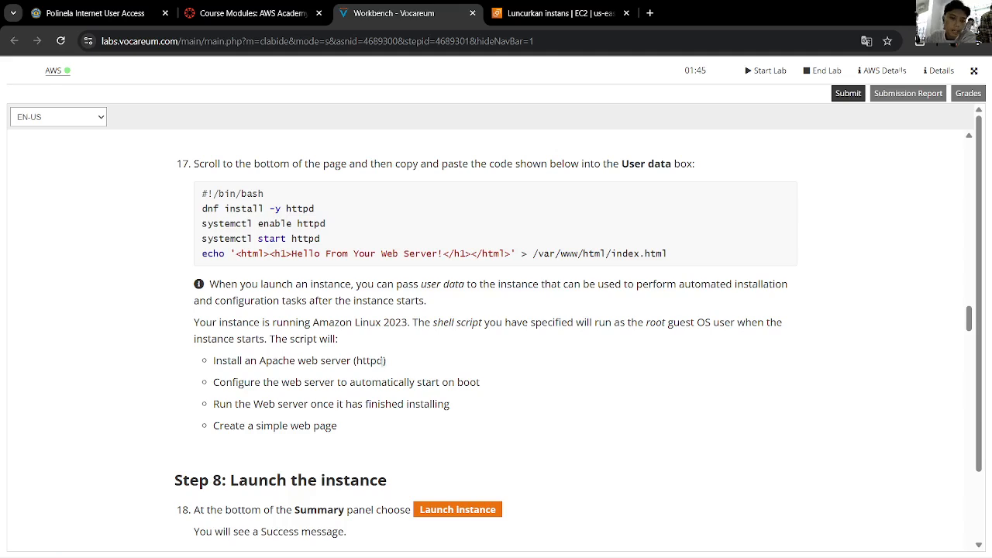
left_click_drag(385, 360, 214, 361)
left_click_drag(330, 204, 198, 203)
left_click(261, 209)
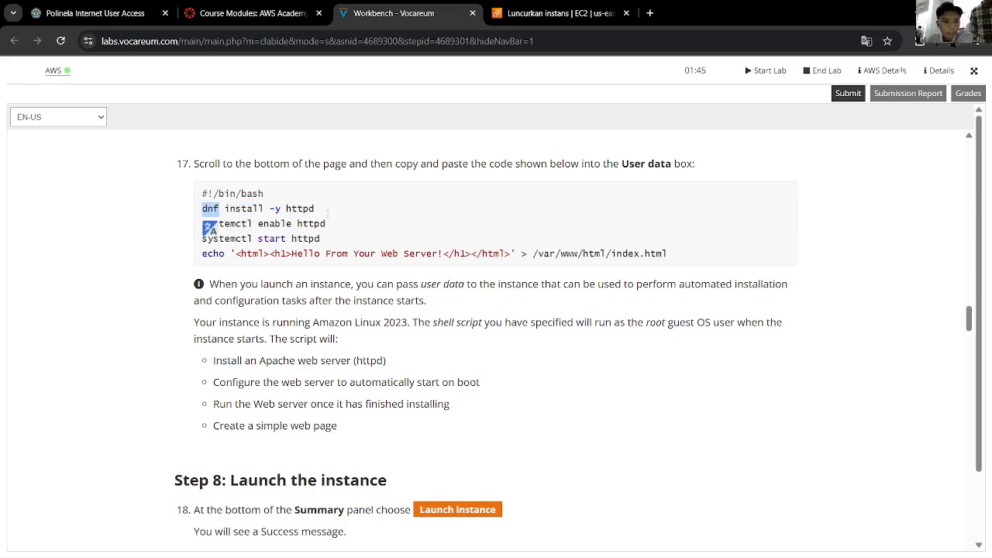
left_click(413, 361)
left_click_drag(326, 224, 262, 224)
left_click(261, 224)
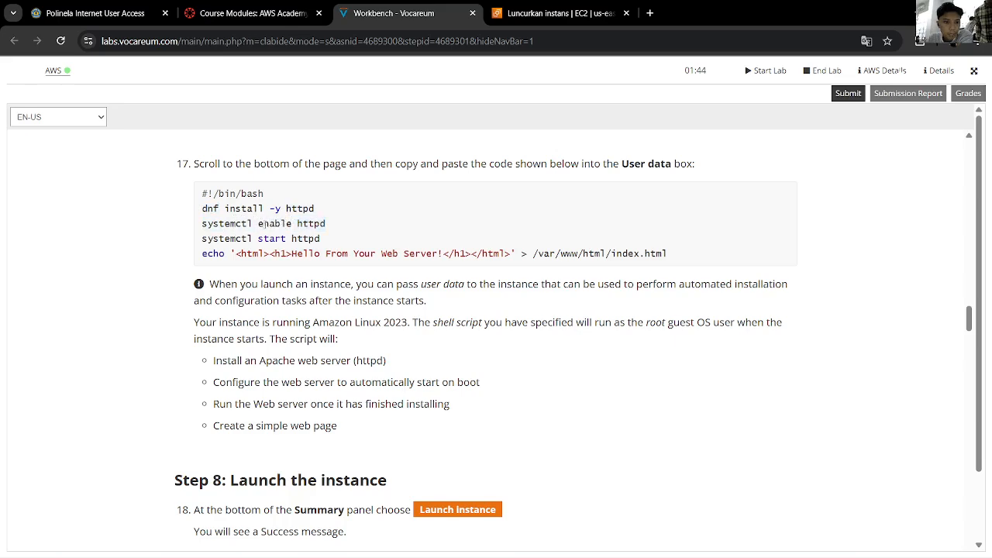
double_click(263, 239)
left_click(450, 423)
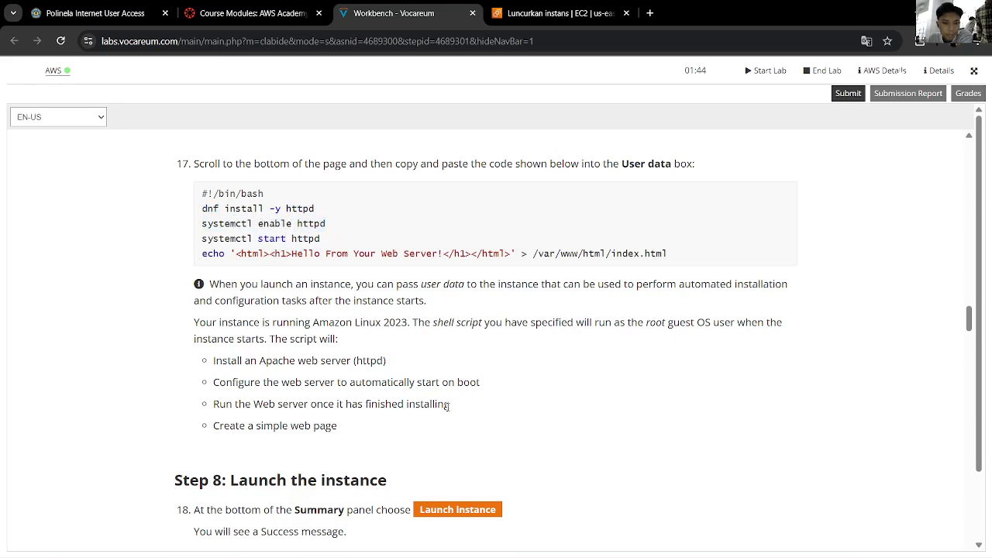
Launch the configured instance, following lab step 18
scroll(450, 423, "down", 4)
left_click(558, 13)
left_click(890, 401)
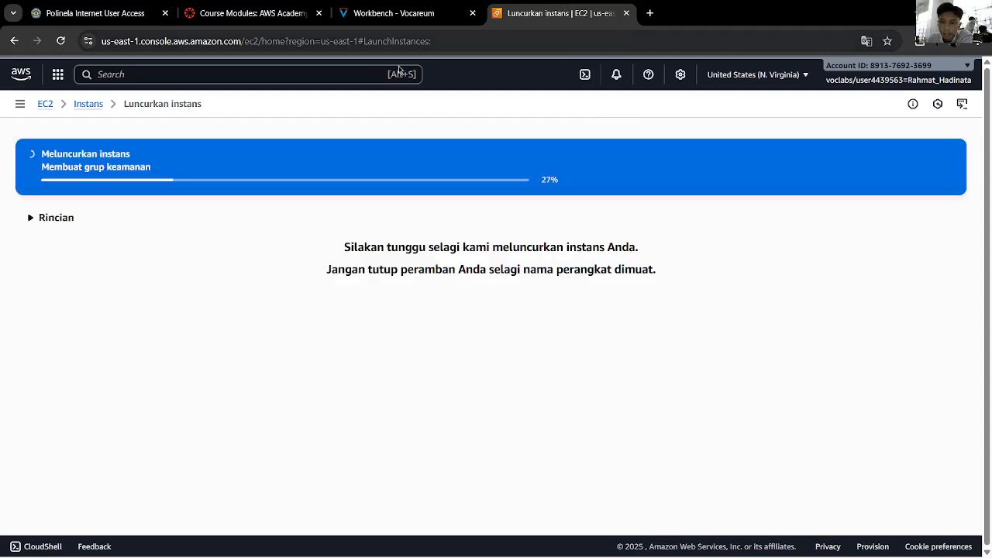
Read lab step 19 and open the list of EC2 instances
left_click(387, 14)
scroll(409, 308, "down", 3)
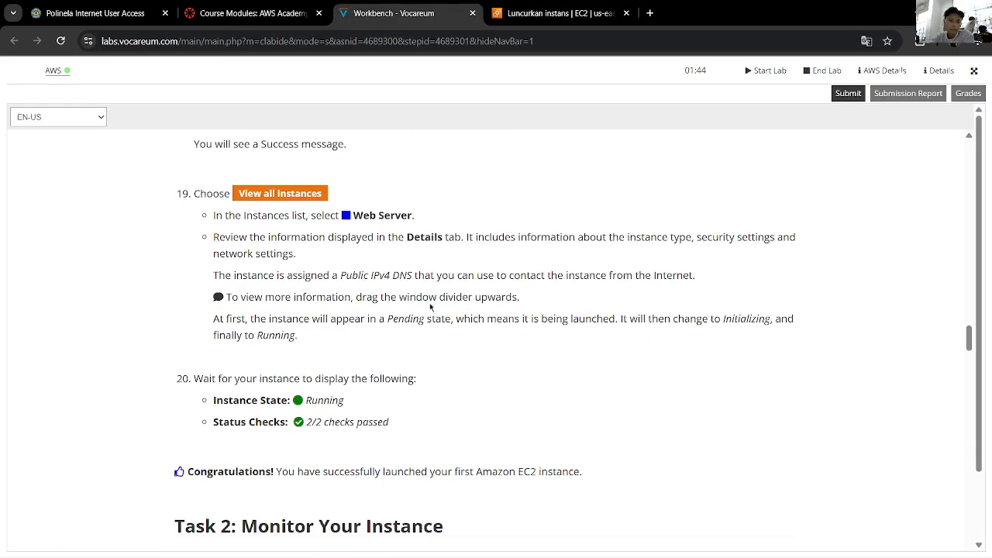
left_click(551, 22)
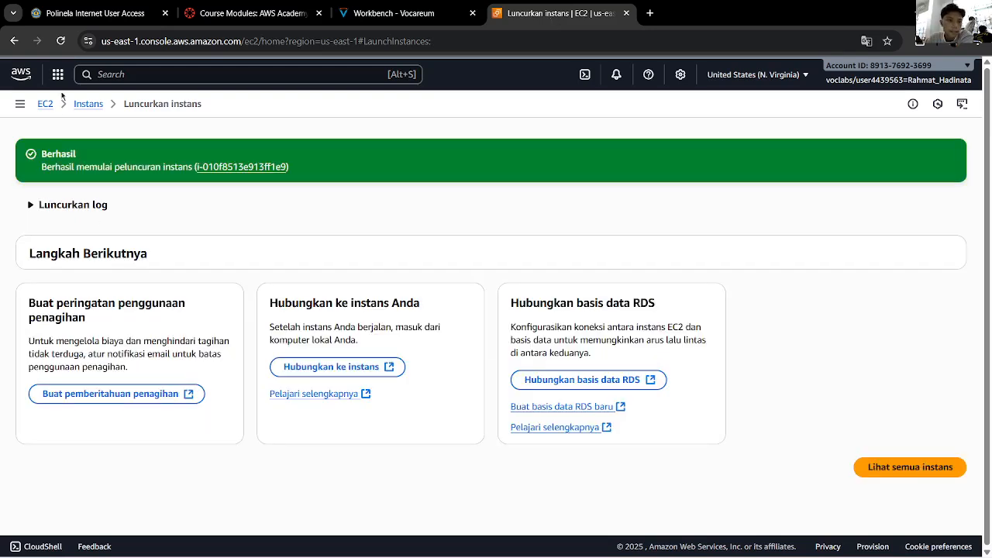
left_click(89, 108)
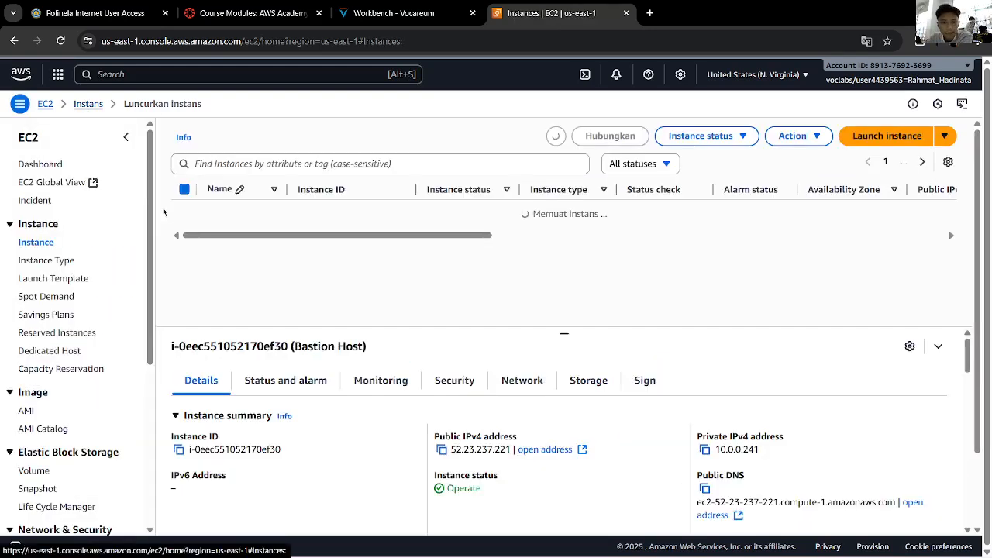
Select the Web Server instance in the list and deselect Bastion Host
left_click(391, 13)
scroll(283, 202, "down", 1)
scroll(282, 191, "up", 1)
left_click(546, 13)
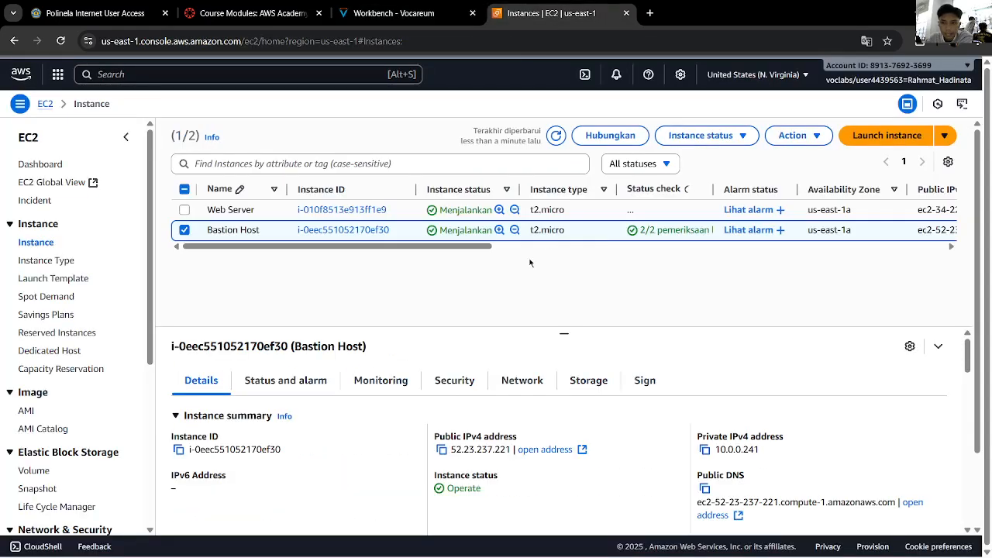
key("ctrl+shift+Tab")
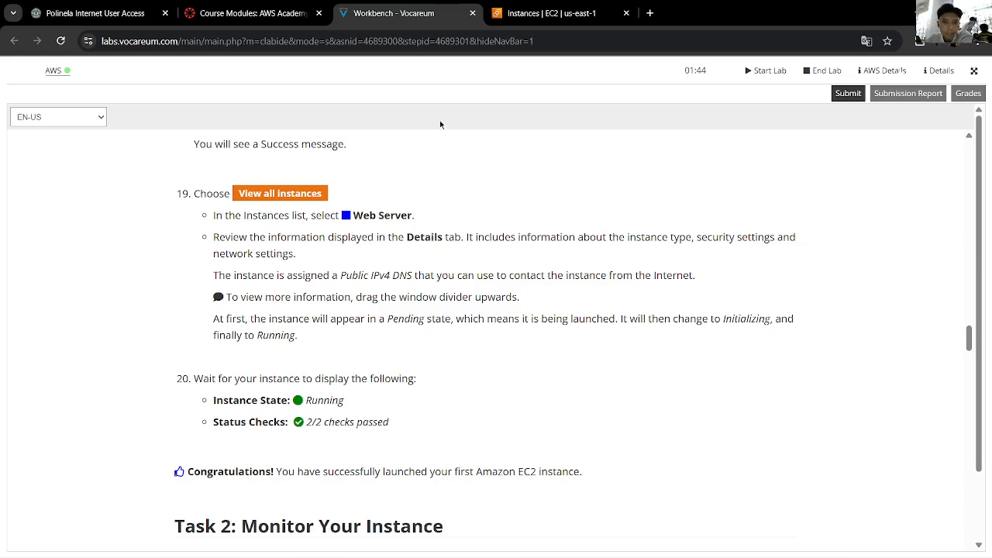
key("ctrl+Tab")
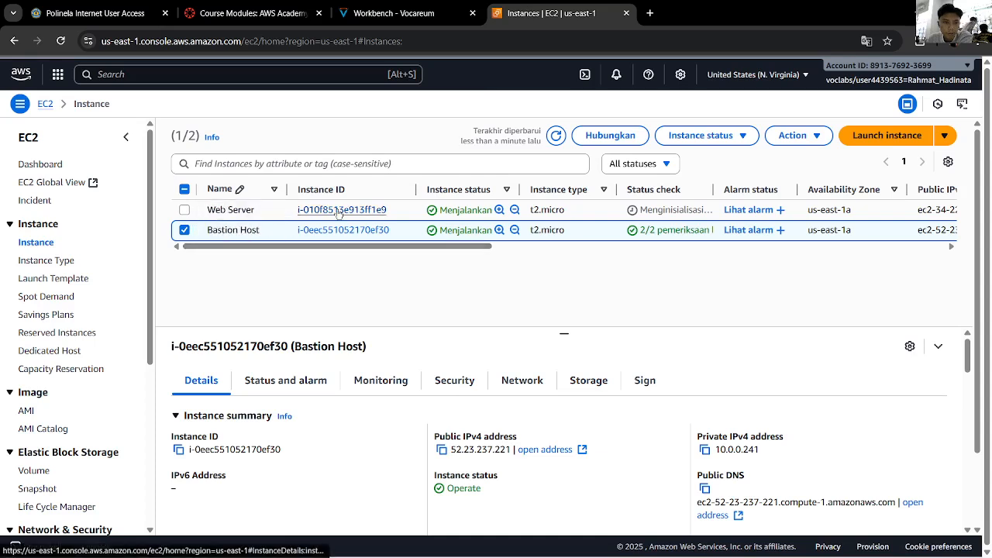
left_click(183, 209)
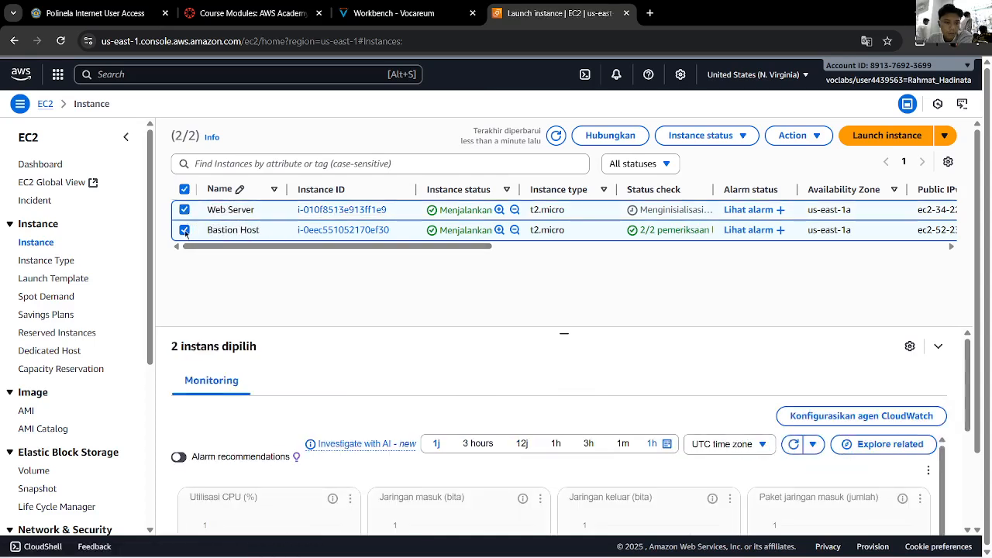
left_click(184, 230)
Review the Web Server's instance details alongside lab steps 19 and 20
scroll(290, 409, "down", 3)
scroll(290, 409, "up", 2)
scroll(292, 413, "down", 3)
left_click(407, 8)
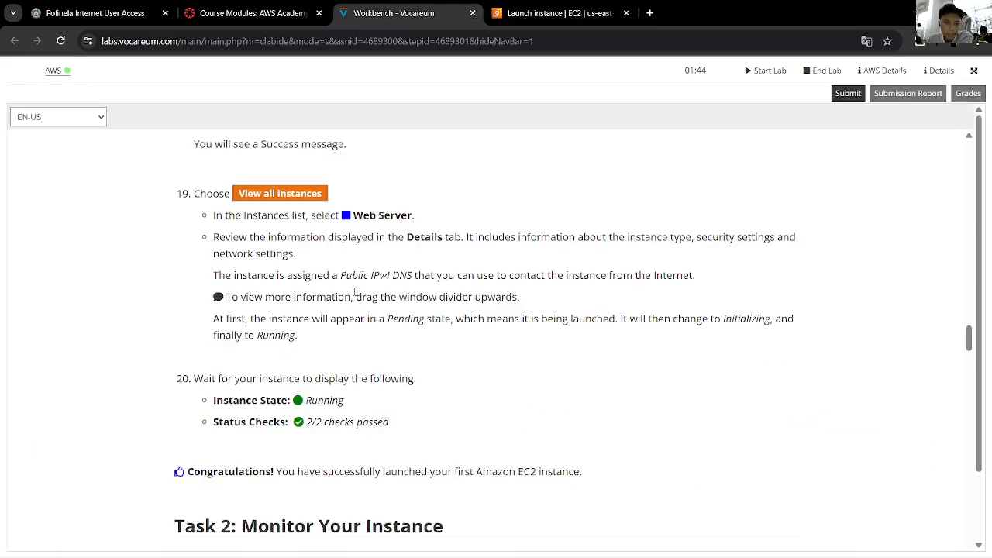
left_click(517, 10)
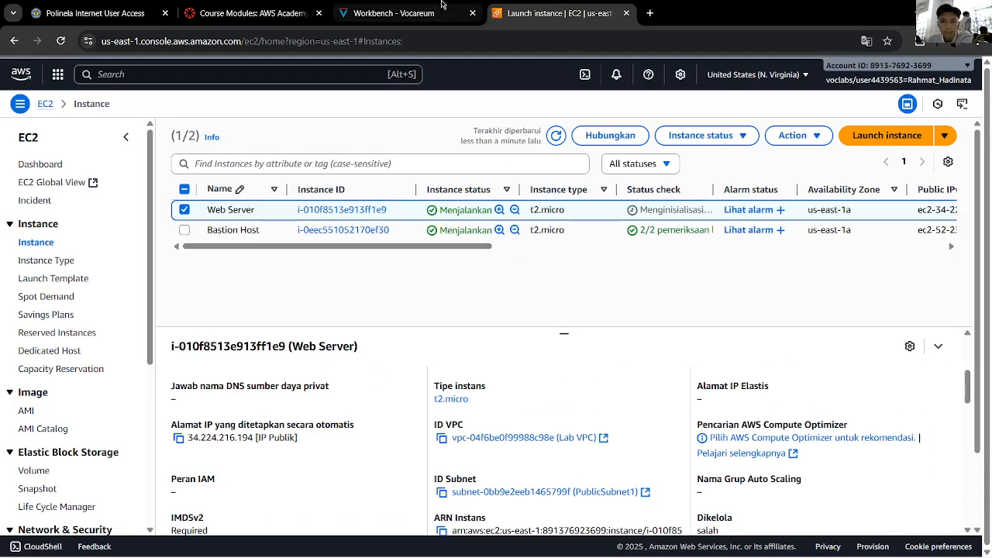
left_click(405, 12)
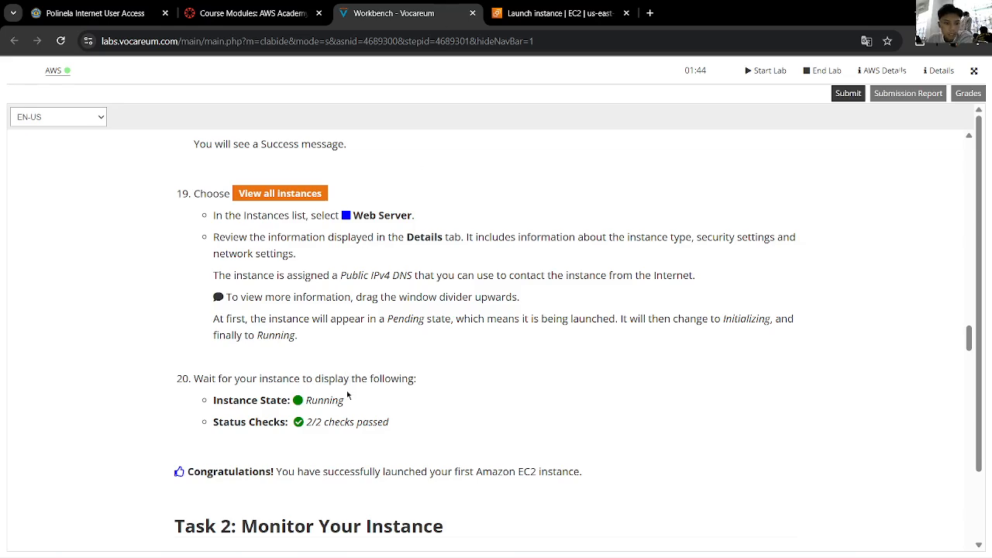
left_click(554, 12)
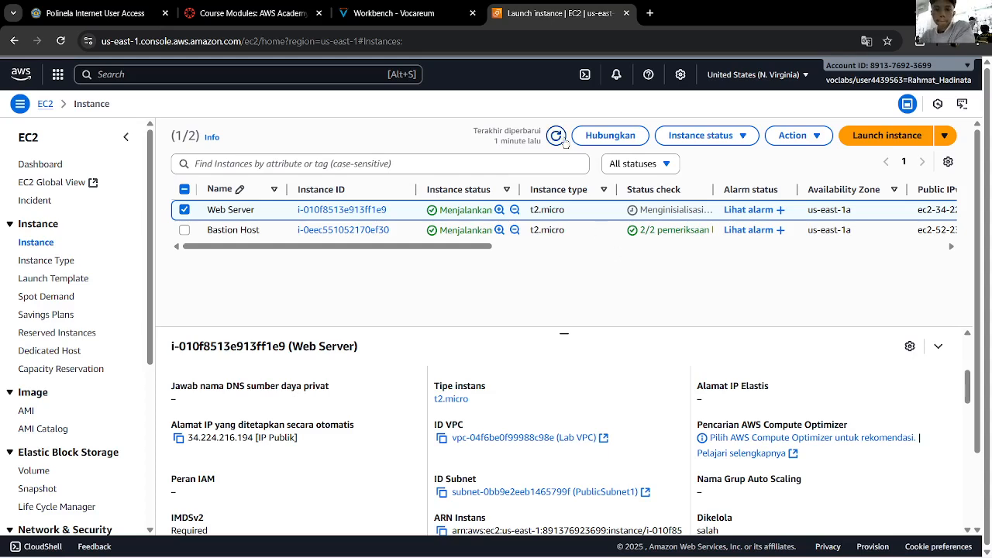
Refresh the instance list repeatedly to check the Web Server's state and status check against the requirements in lab step 20
left_click(556, 137)
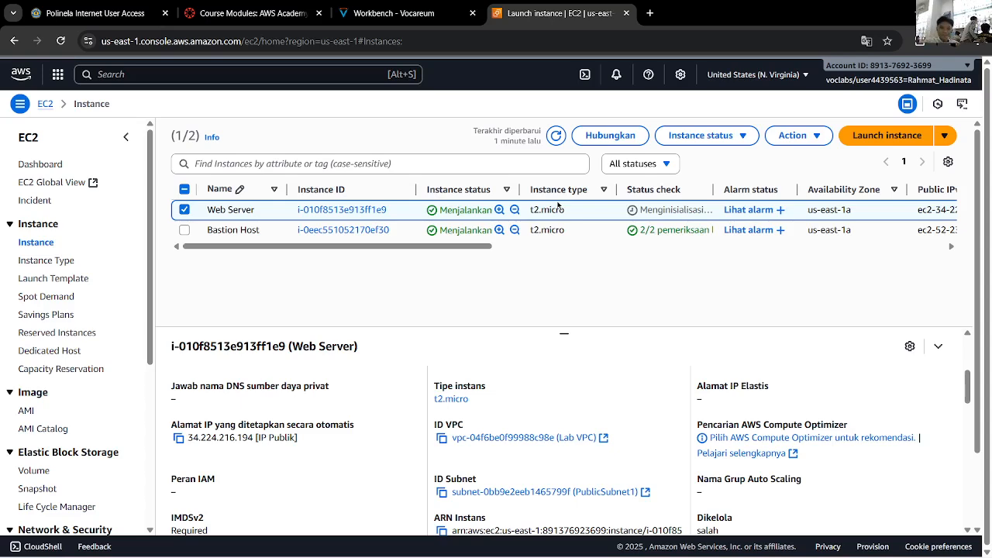
left_click(556, 135)
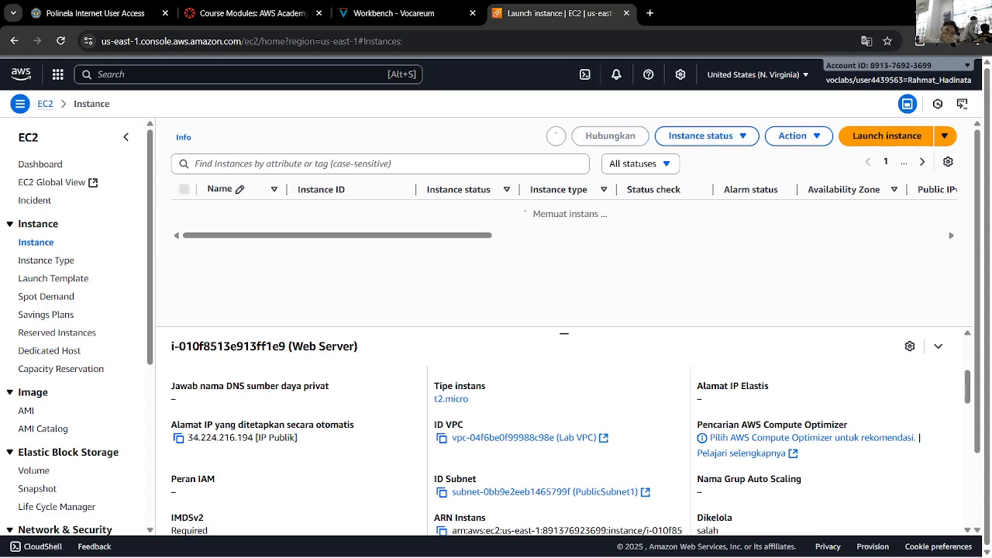
mouse_move(595, 540)
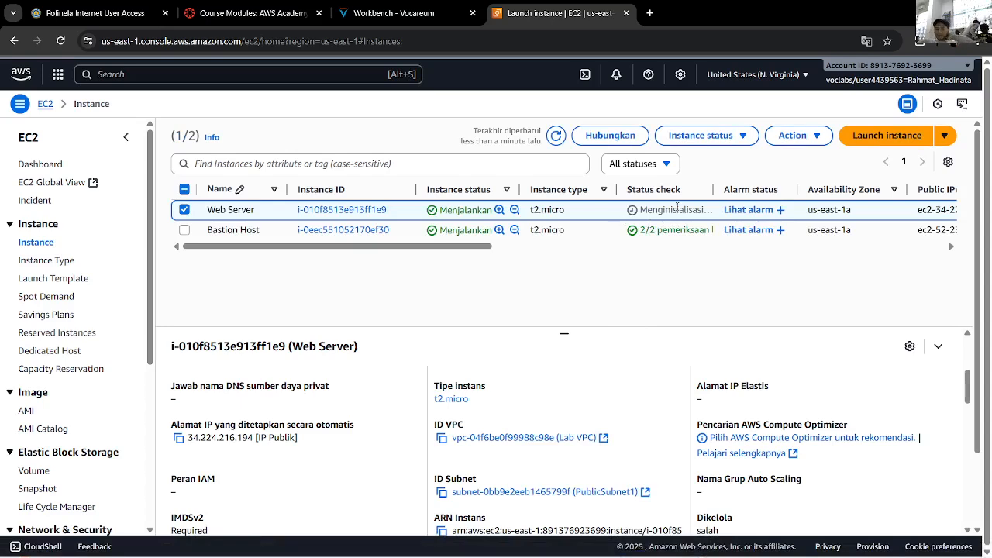
left_click(558, 138)
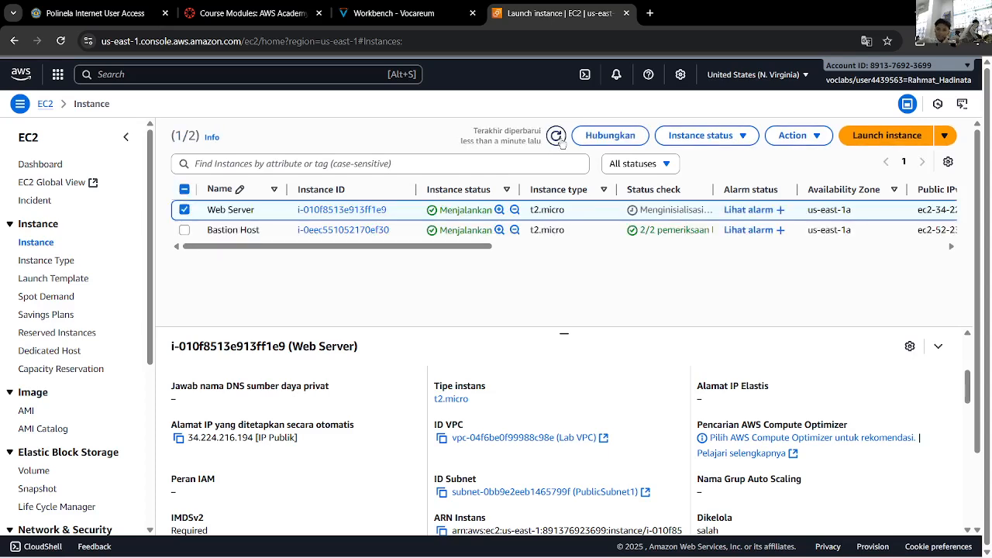
left_click(558, 138)
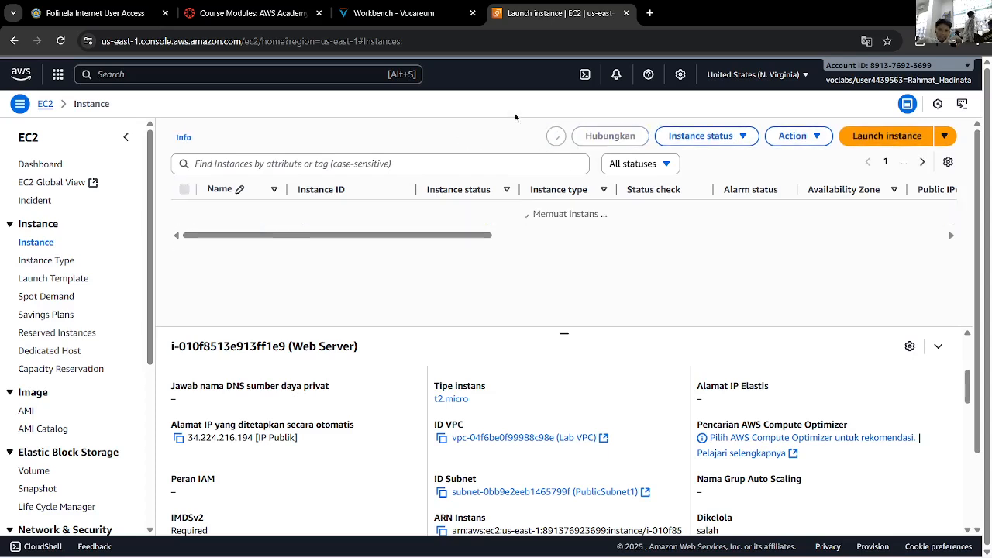
left_click(425, 11)
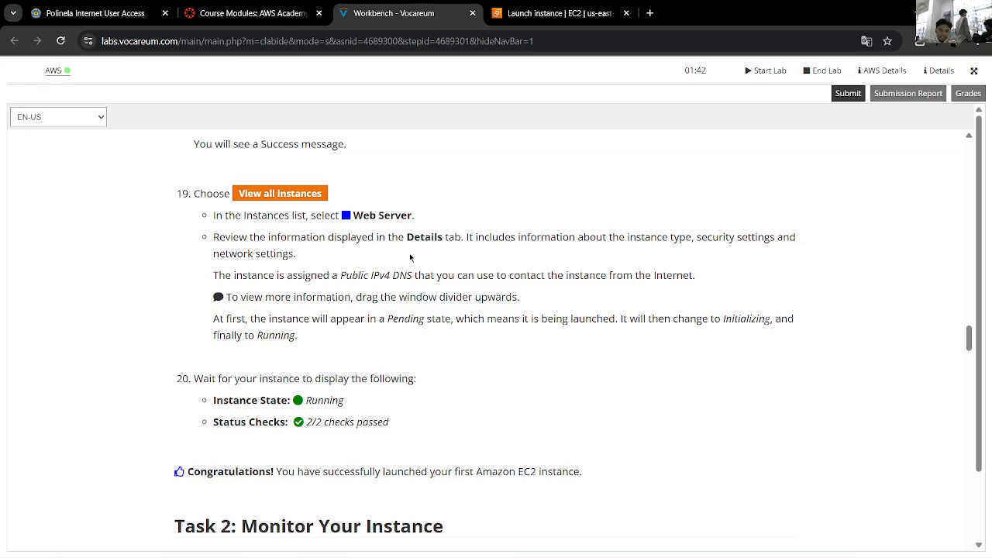
scroll(412, 257, "down", 3)
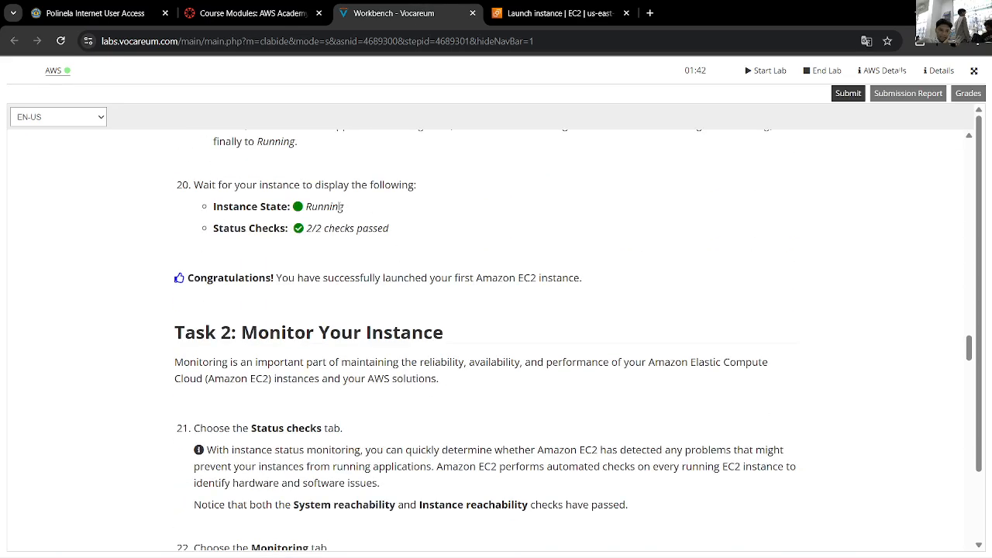
left_click_drag(260, 206, 299, 248)
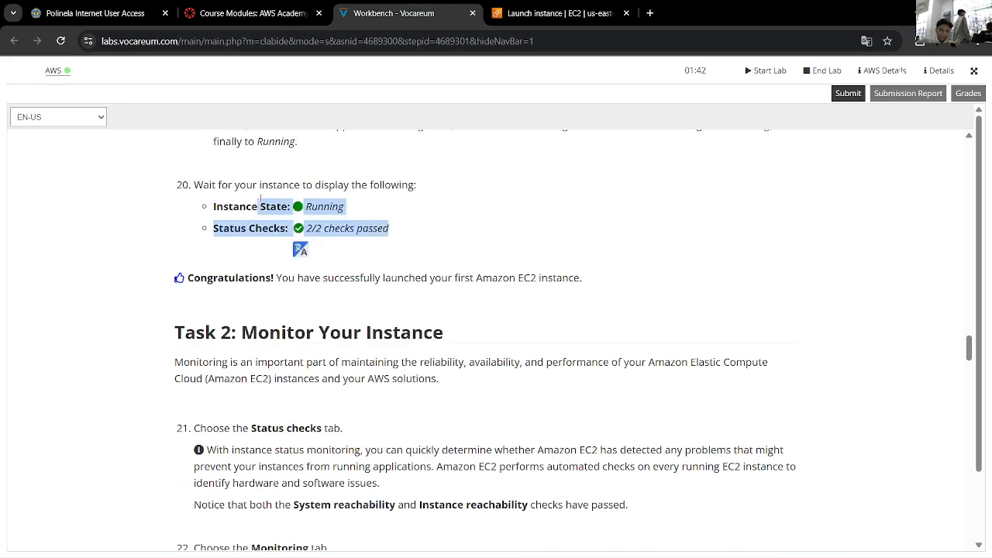
left_click(511, 12)
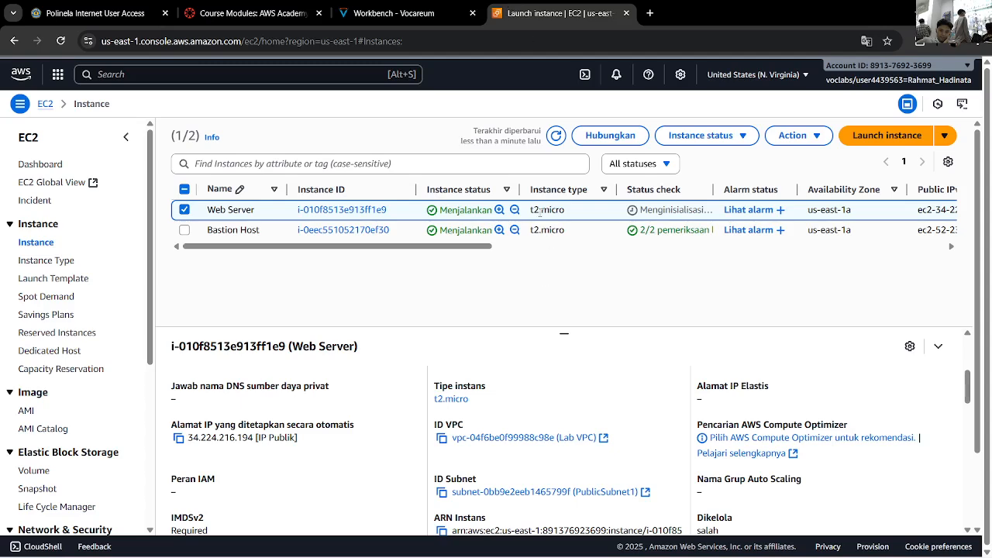
Refresh the instance list and compare the Web Server's state and status check with lab step 20
mouse_move(471, 248)
left_mouse_down()
mouse_move(612, 248)
mouse_move(465, 246)
left_mouse_up()
scroll(500, 379, "down", 10)
scroll(502, 393, "up", 10)
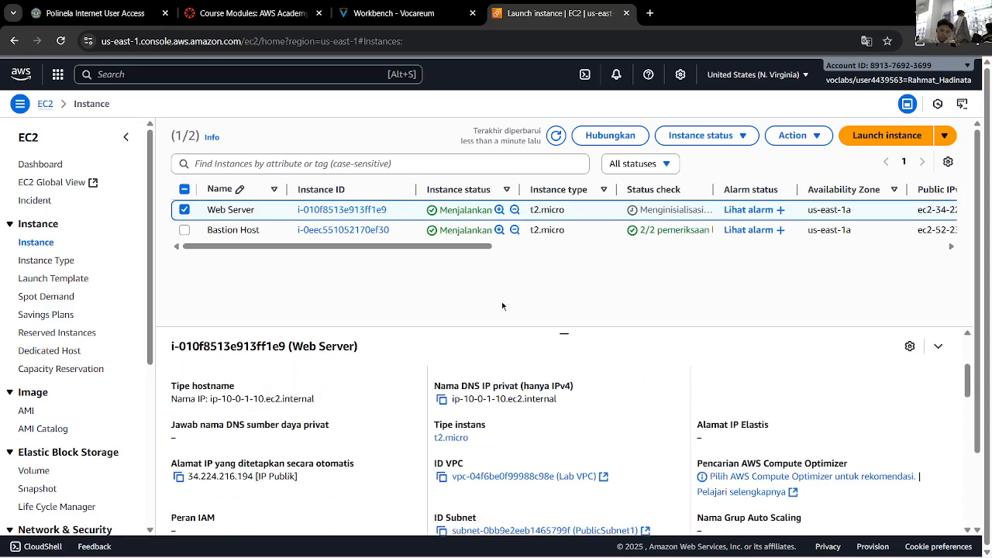
left_click(557, 136)
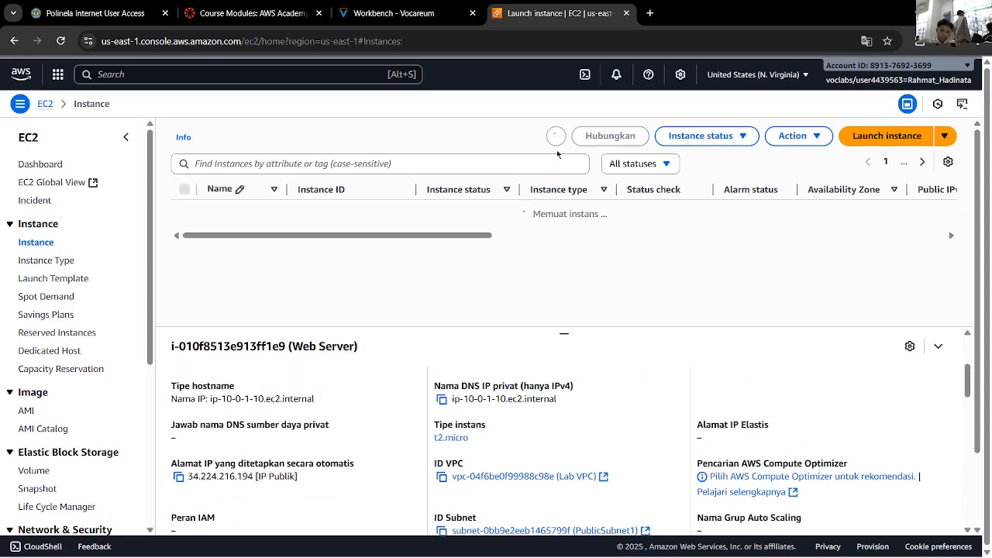
left_click(415, 13)
left_click(491, 183)
left_click(557, 13)
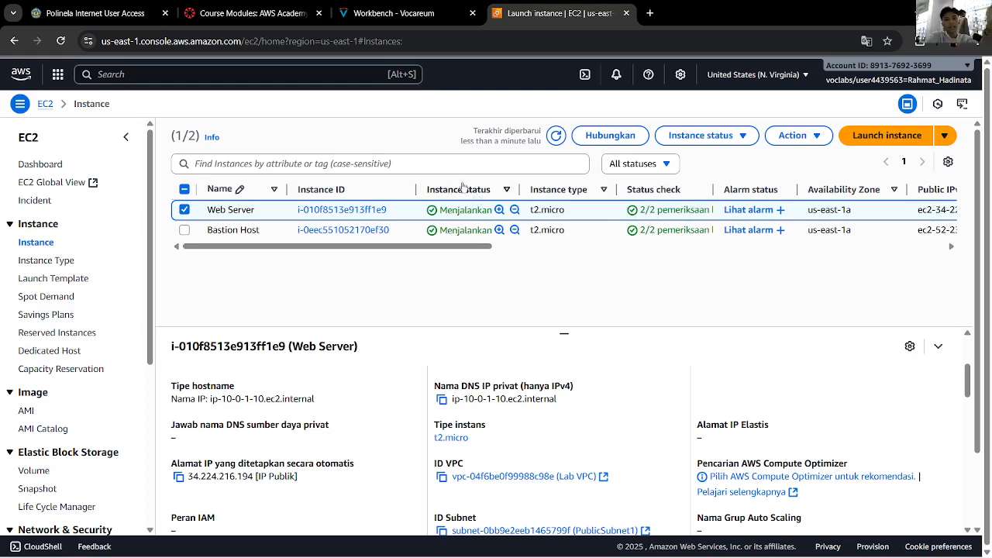
Read the Task 2 lab instructions on checking the instance's status checks and monitoring metrics in steps 21 and 22
left_click(446, 10)
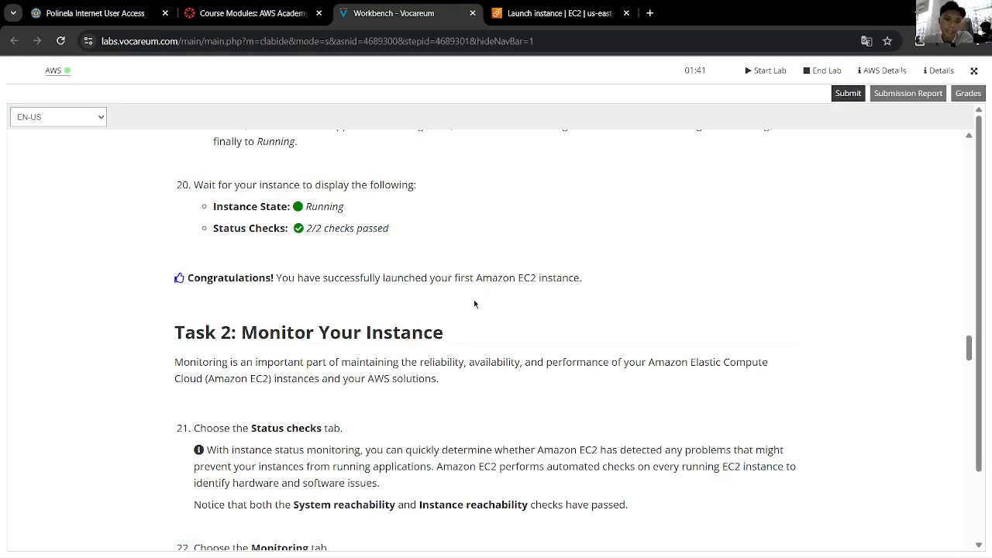
scroll(464, 365, "down", 4)
scroll(457, 372, "up", 2)
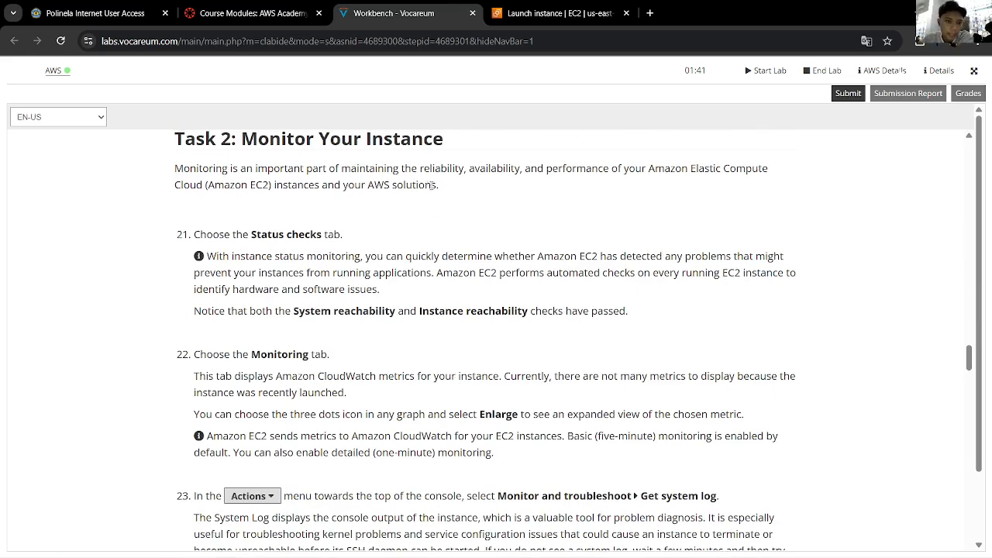
scroll(433, 185, "down", 3)
scroll(433, 184, "up", 2)
left_click(522, 8)
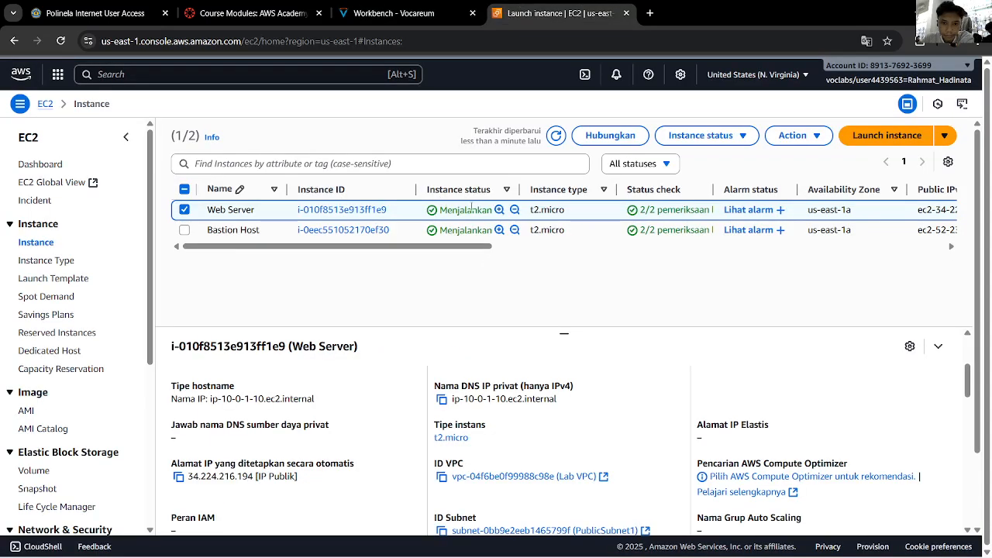
left_click(438, 13)
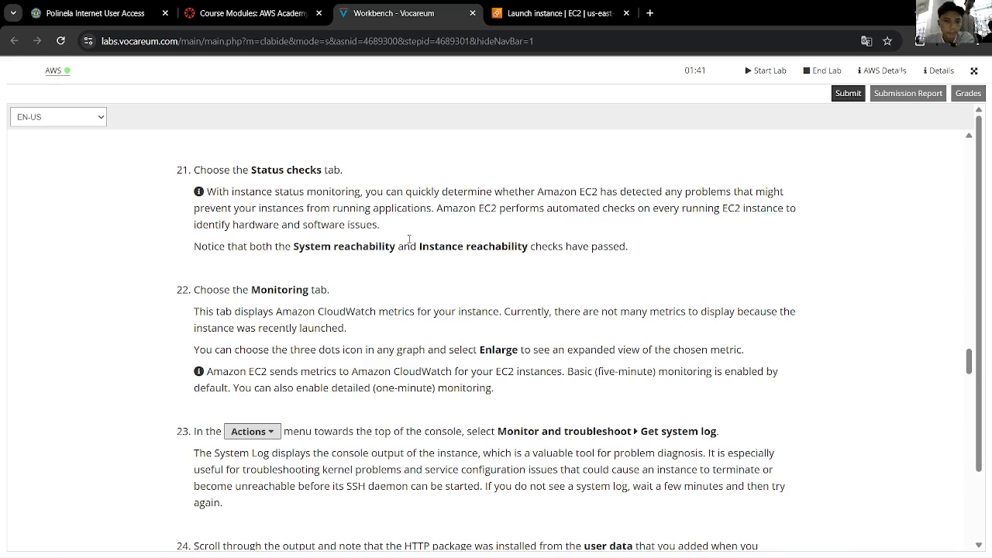
left_click(554, 13)
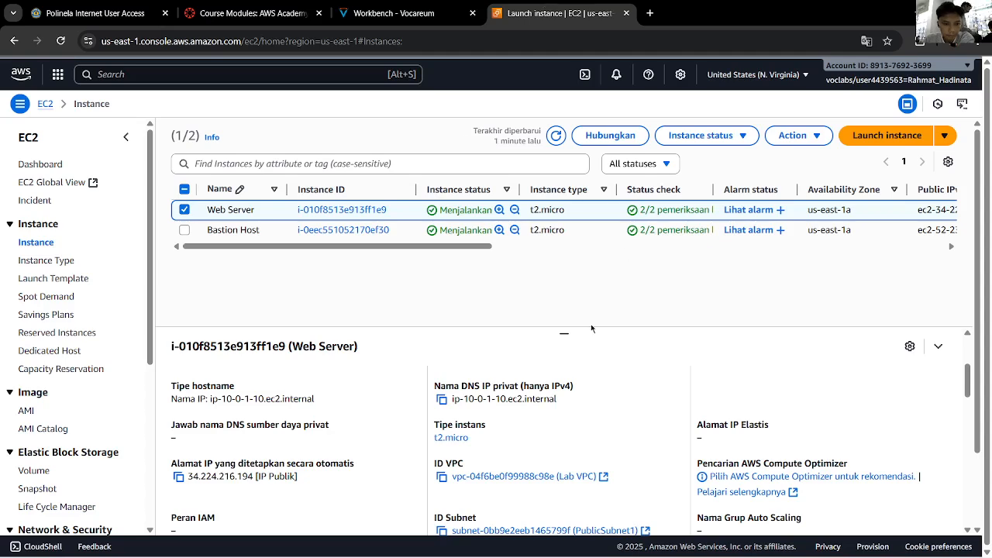
scroll(566, 390, "down", 1)
scroll(566, 390, "up", 1)
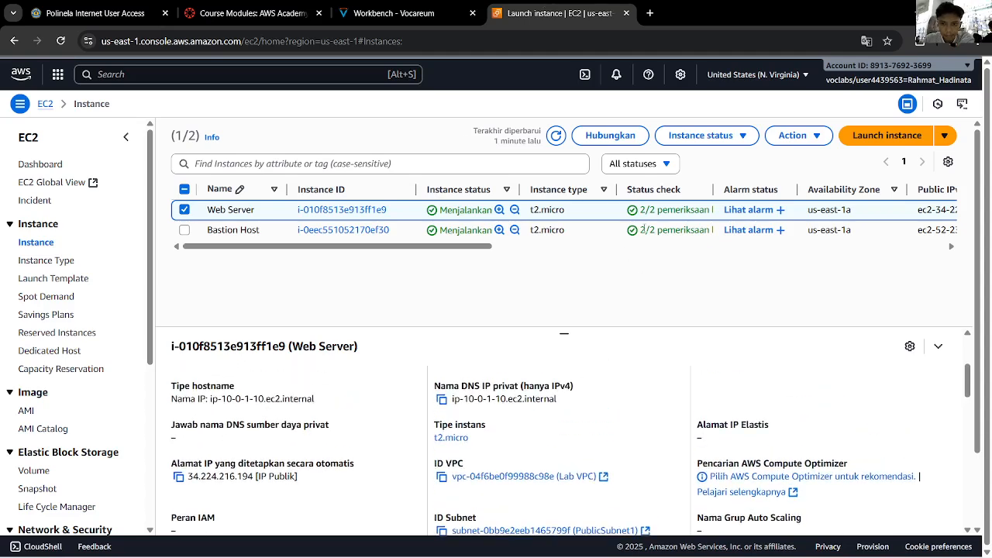
left_click(639, 169)
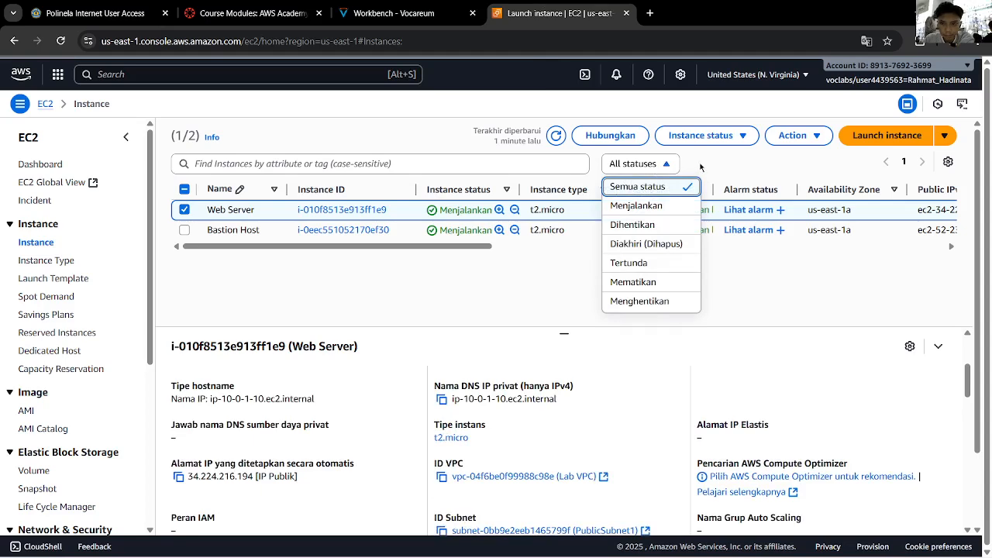
left_click(700, 166)
scroll(519, 247, "right", 1)
mouse_move(504, 247)
left_mouse_down()
mouse_move(935, 245)
mouse_move(484, 245)
left_mouse_up()
left_click(934, 230)
left_click(355, 210)
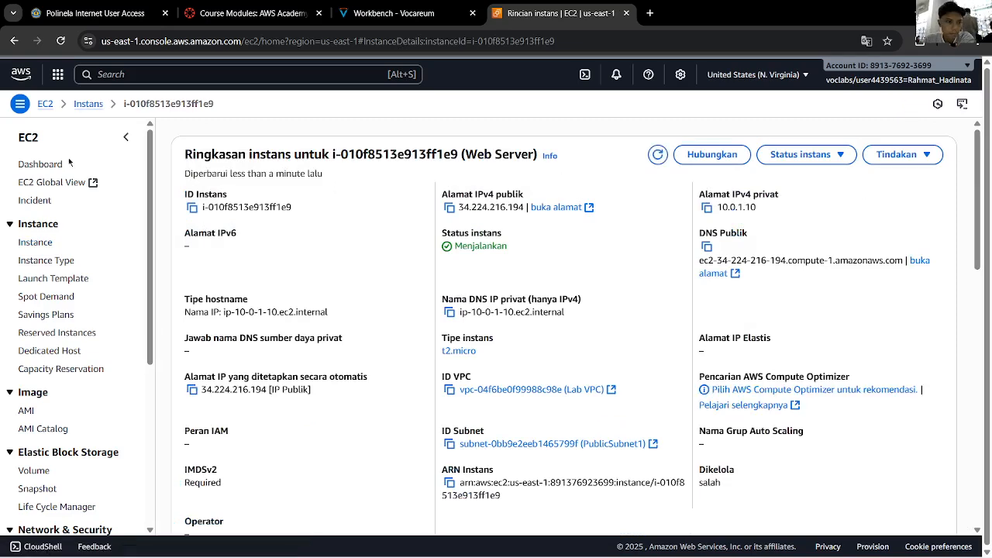
left_click(35, 242)
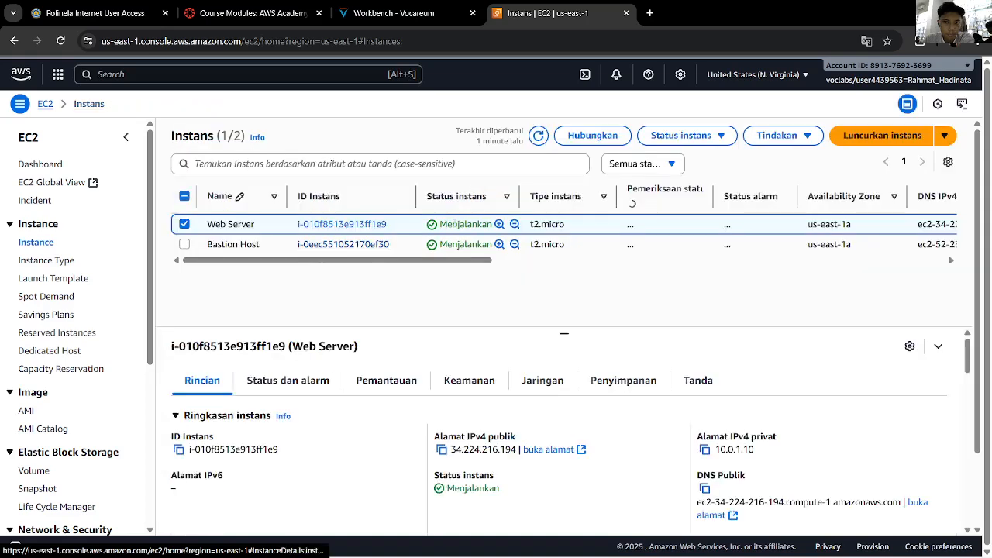
Reselect the Web Server instance in the list and enlarge its details pane
left_click(185, 210)
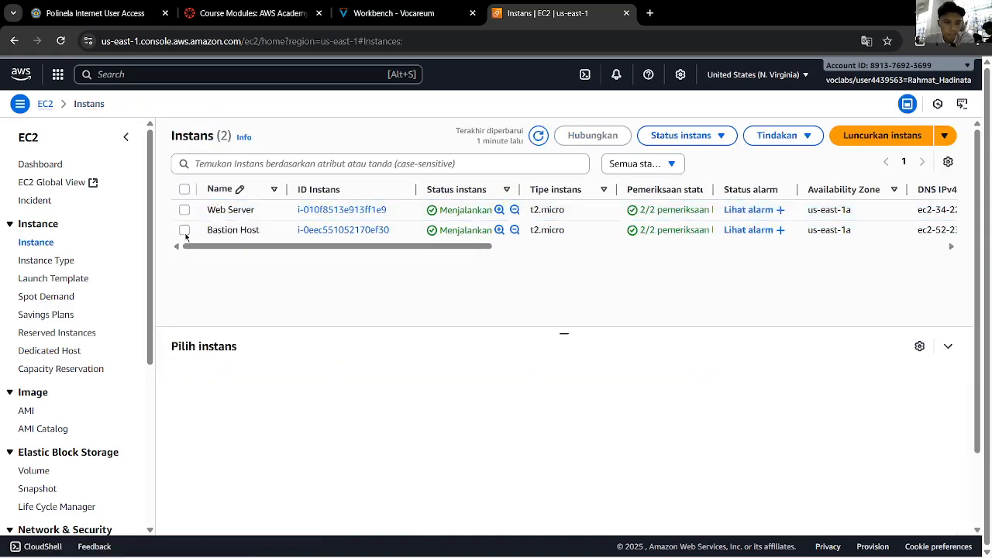
left_click(185, 210)
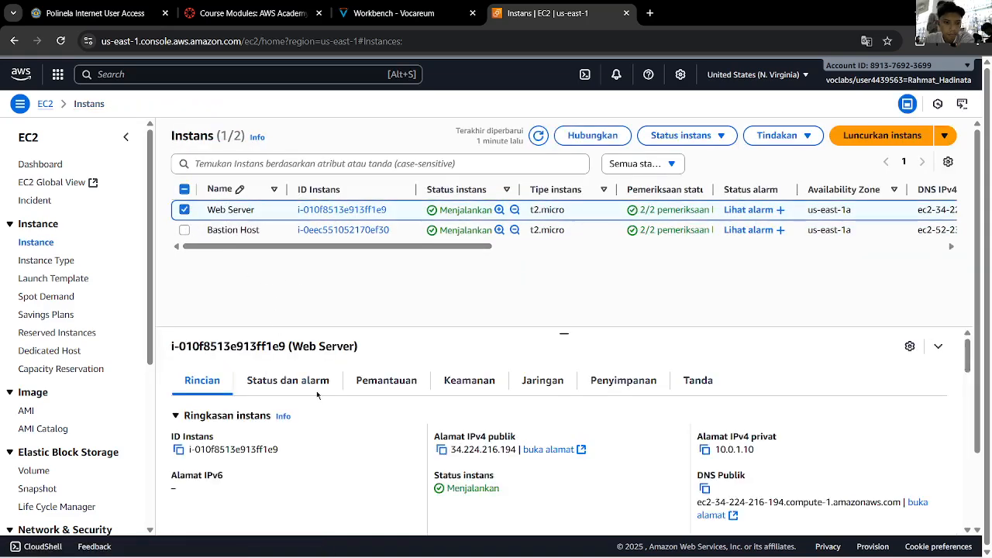
scroll(465, 392, "down", 3)
scroll(519, 392, "up", 2)
scroll(518, 392, "down", 1)
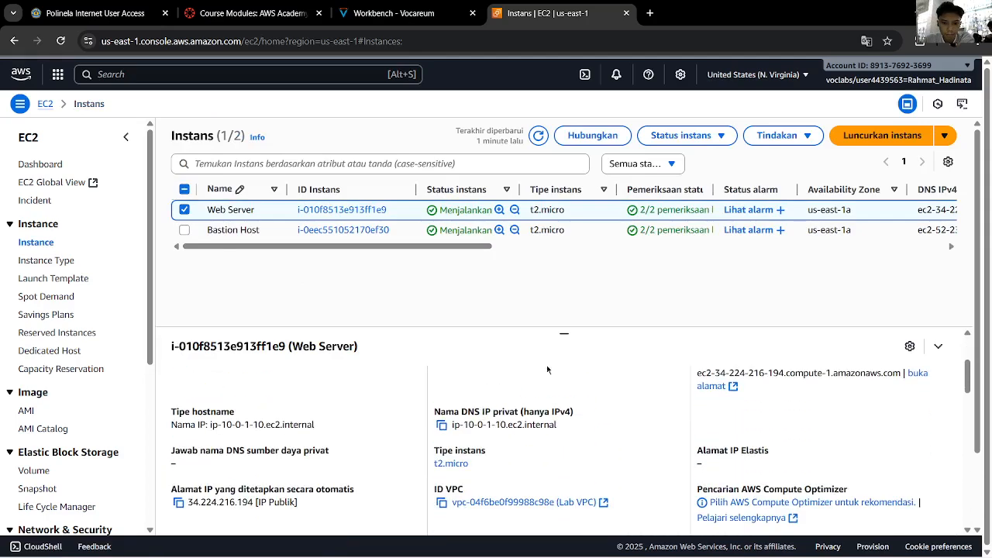
left_click_drag(564, 332, 564, 288)
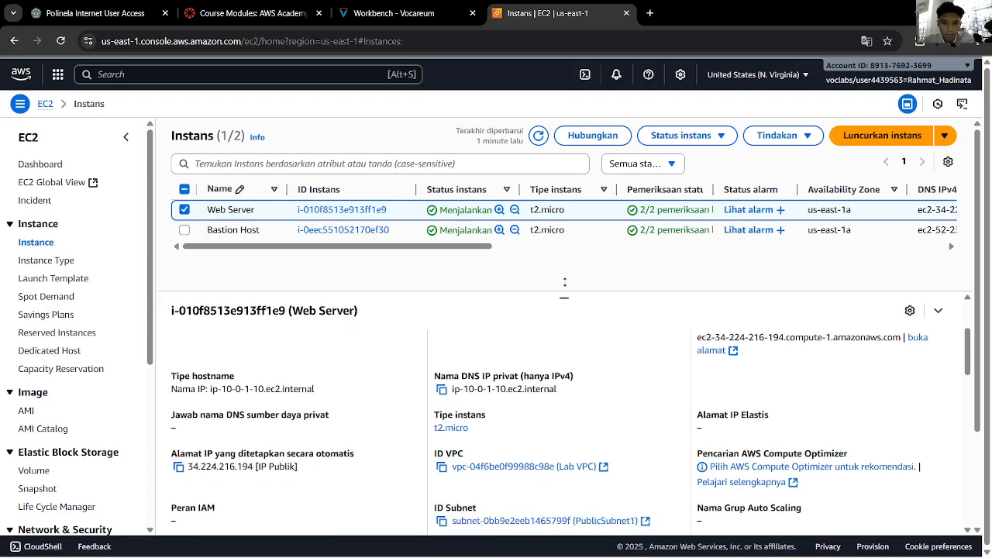
scroll(564, 341, "up", 2)
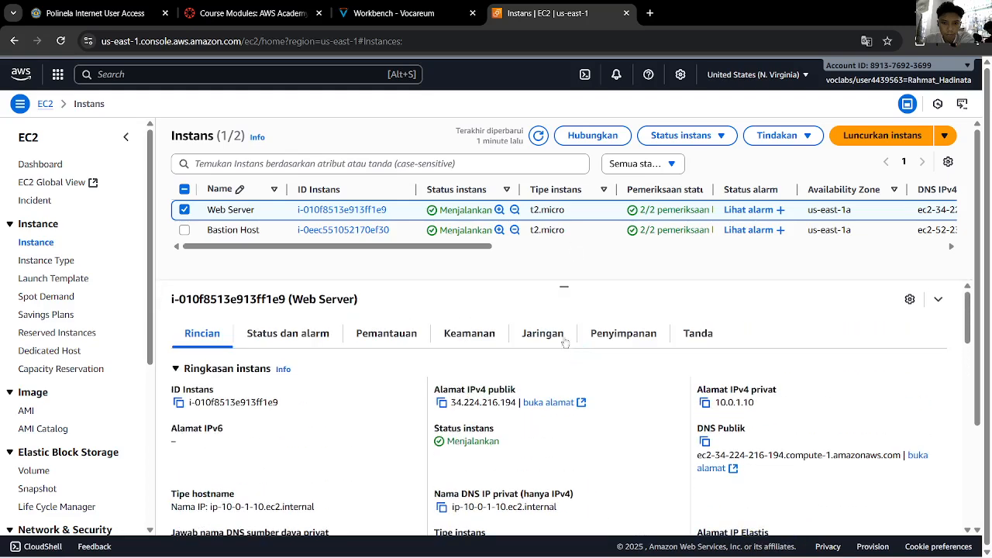
Open the Web Server's status checks and alarms view and expand the status check metrics
left_click(299, 341)
scroll(411, 386, "down", 2)
scroll(410, 385, "up", 1)
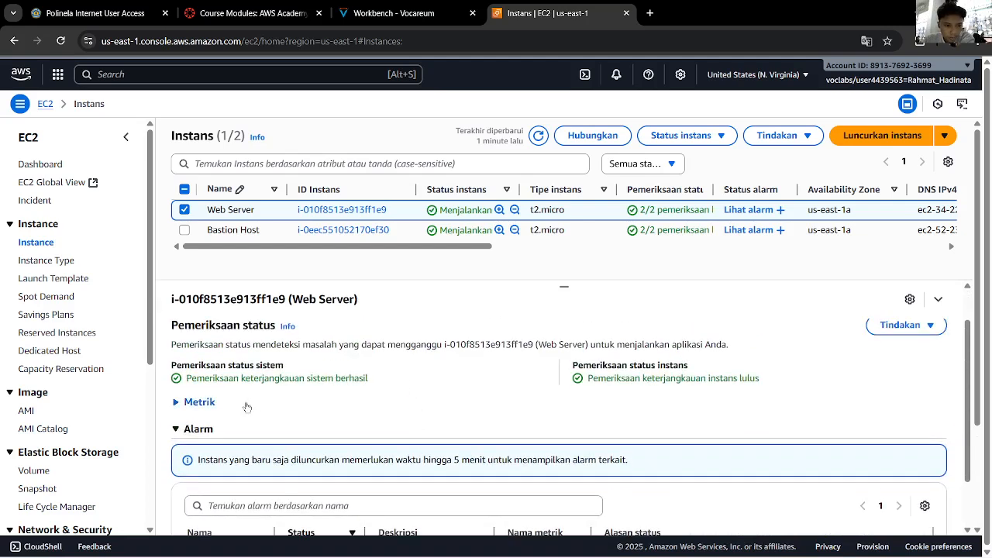
left_click(195, 401)
scroll(342, 421, "down", 2)
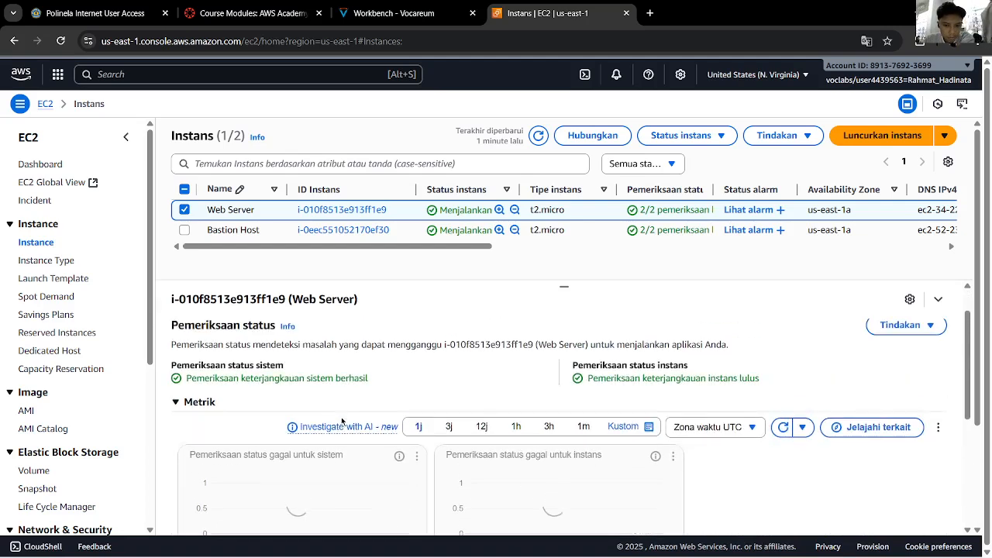
Compare the Web Server's system and instance reachability checks with lab step 21 and read step 22
left_click(403, 14)
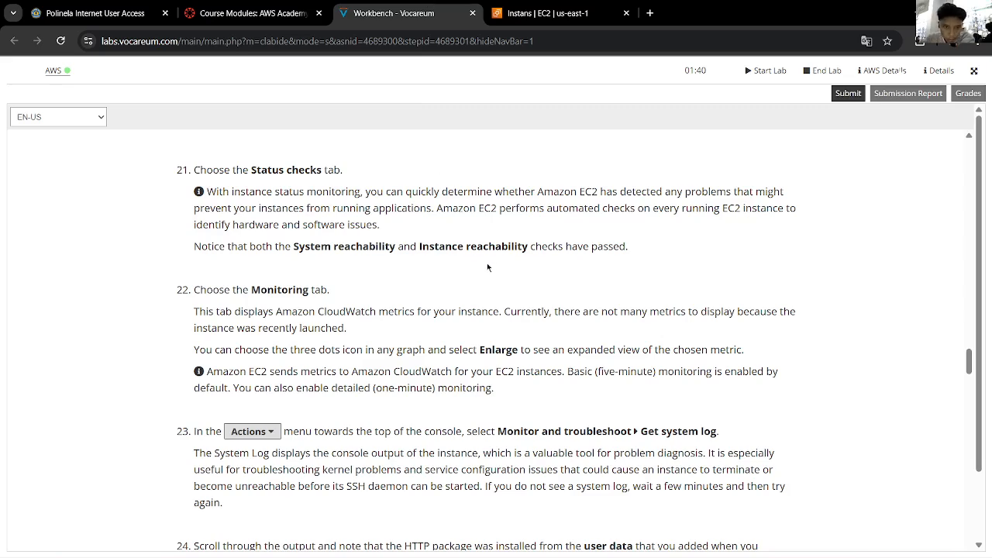
left_click(547, 13)
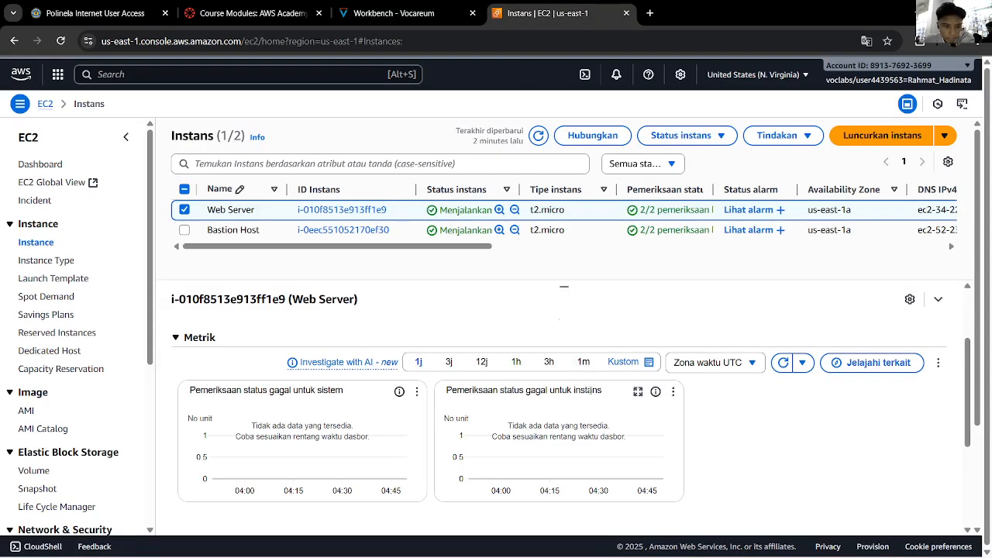
scroll(590, 380, "up", 2)
left_click(403, 13)
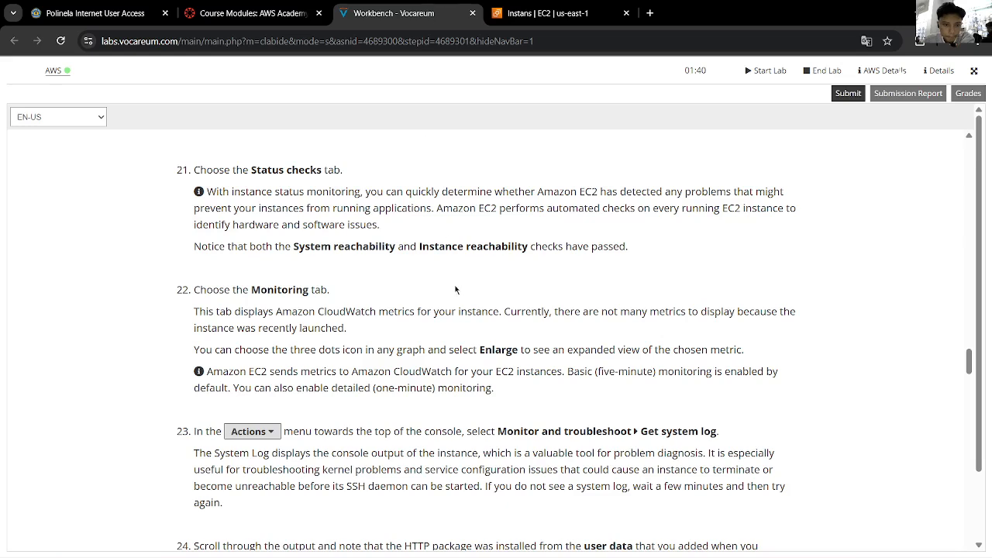
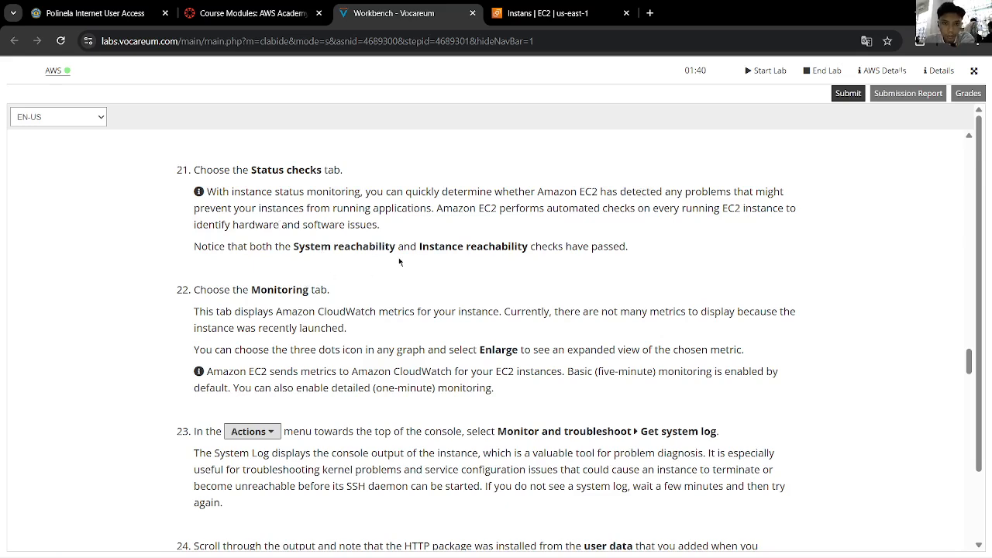
left_click(548, 13)
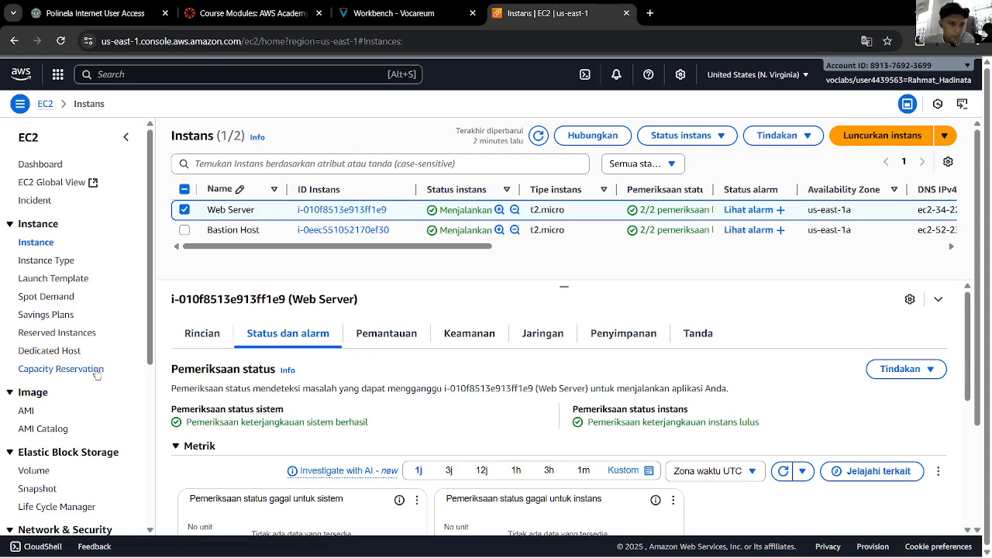
Open the Web Server's monitoring view and examine its CloudWatch metric graphs
scroll(97, 376, "down", 1)
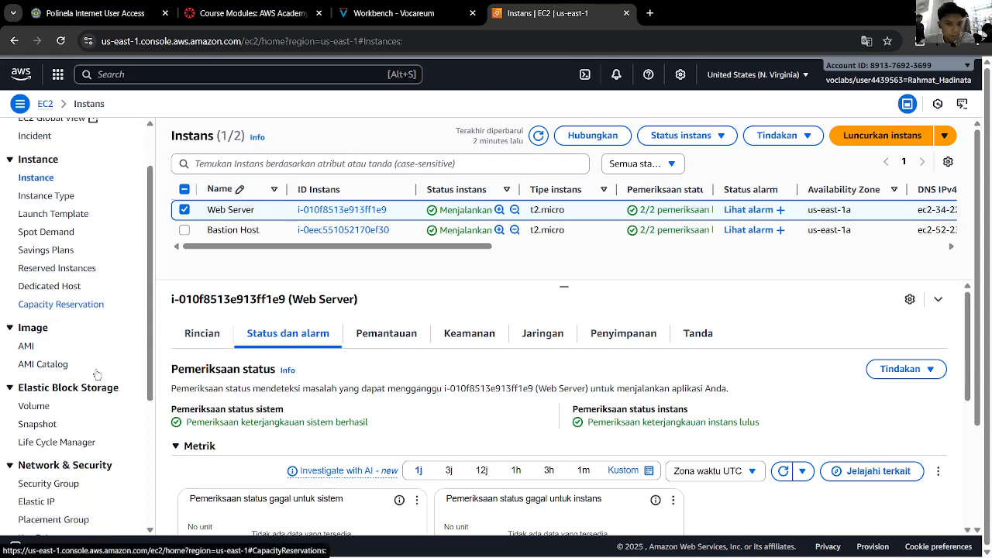
scroll(96, 374, "down", 1)
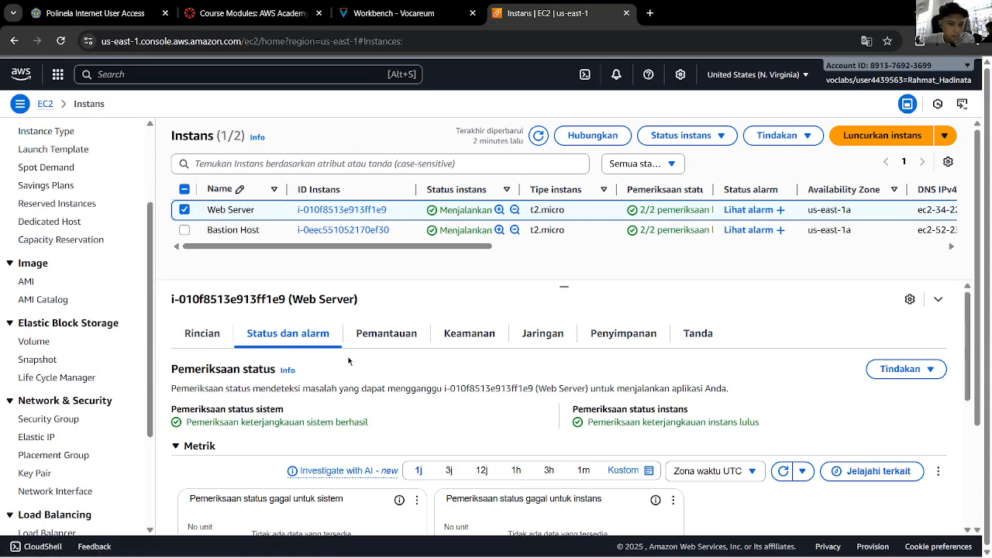
left_click(389, 335)
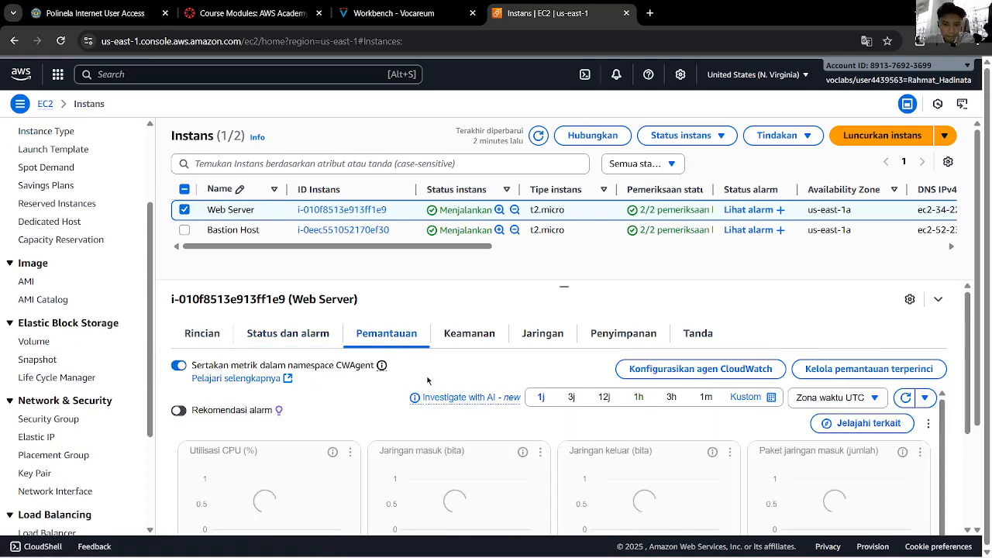
scroll(427, 380, "down", 2)
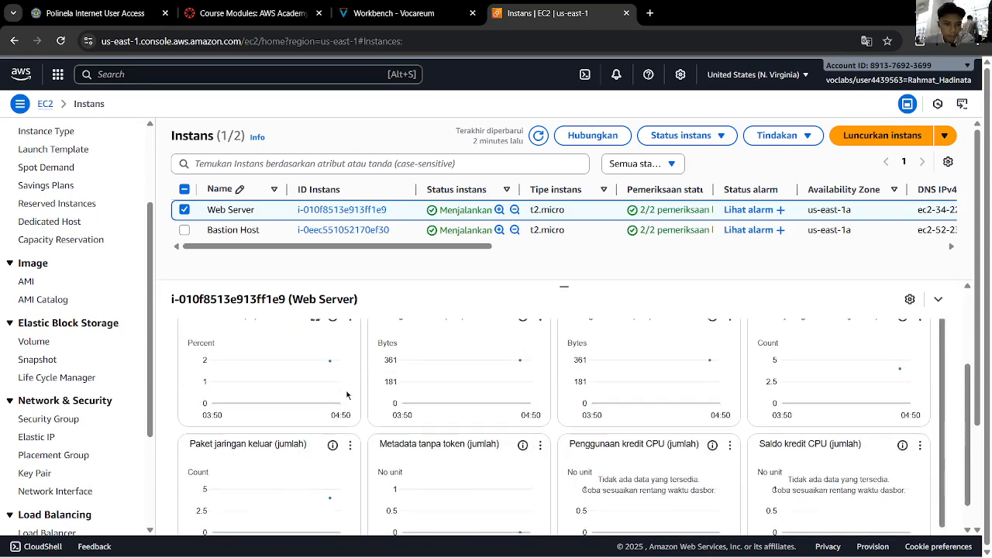
scroll(353, 391, "up", 2)
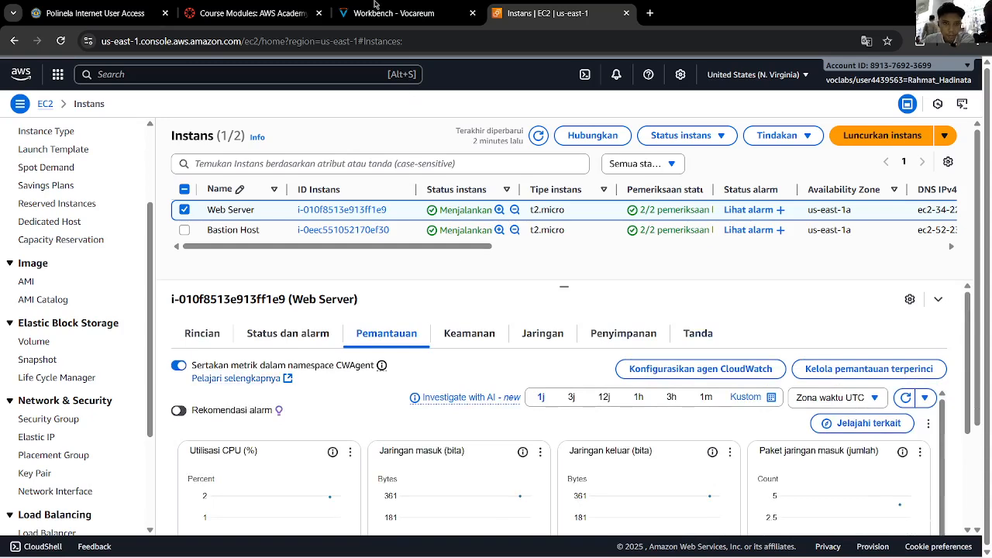
Read lab step 23 about getting the system log and look through the EC2 console navigation for the needed option
left_click(390, 20)
left_click(515, 11)
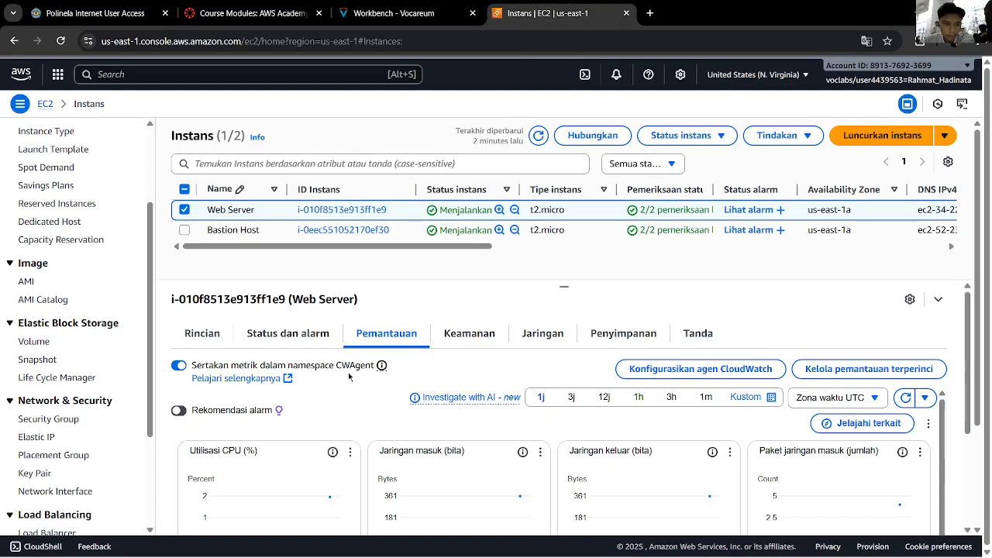
left_click(390, 13)
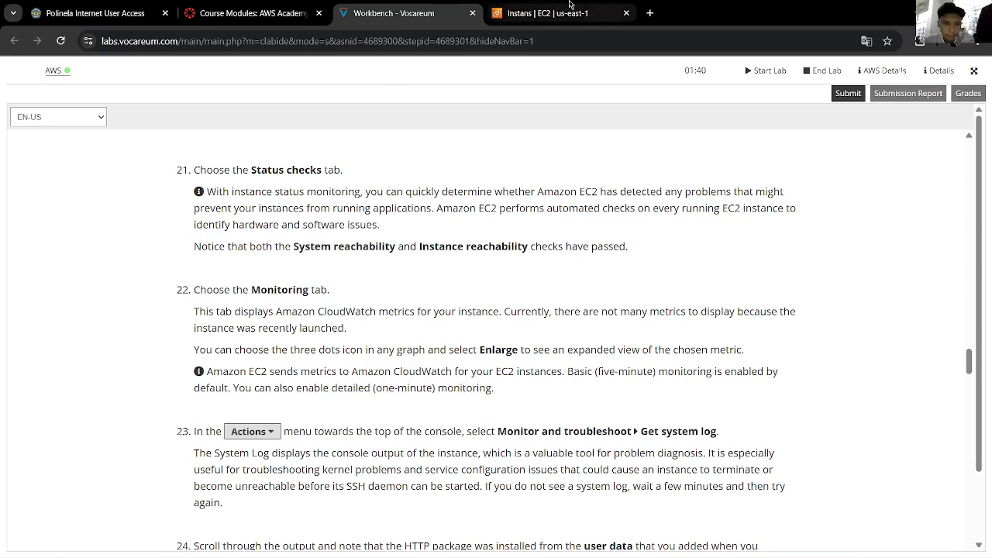
left_click(535, 13)
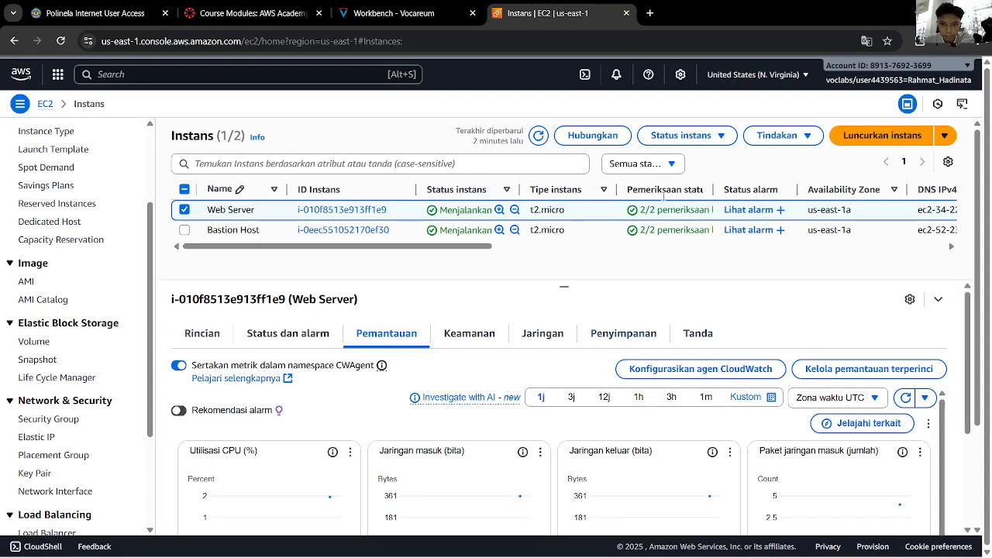
scroll(86, 403, "down", 2)
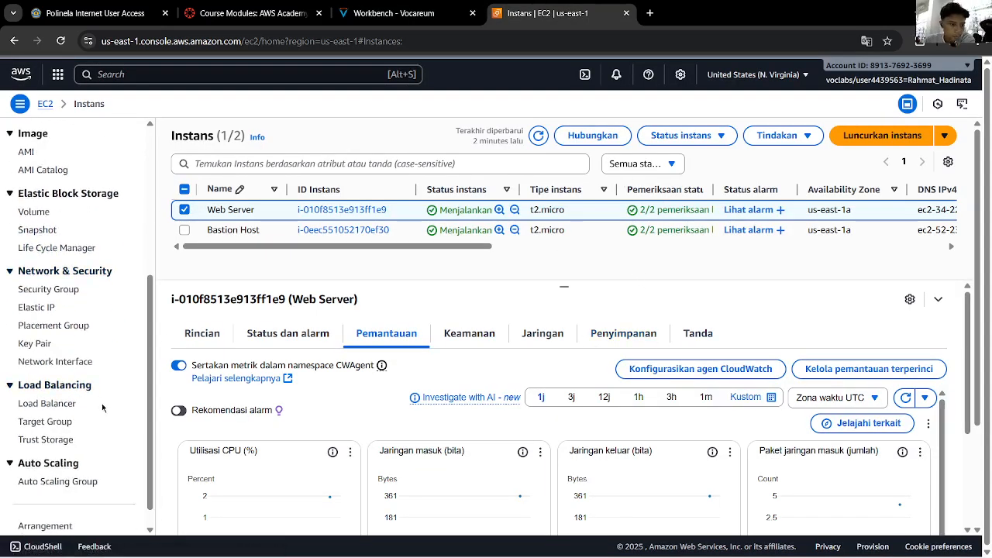
scroll(108, 428, "up", 3)
scroll(108, 429, "up", 1)
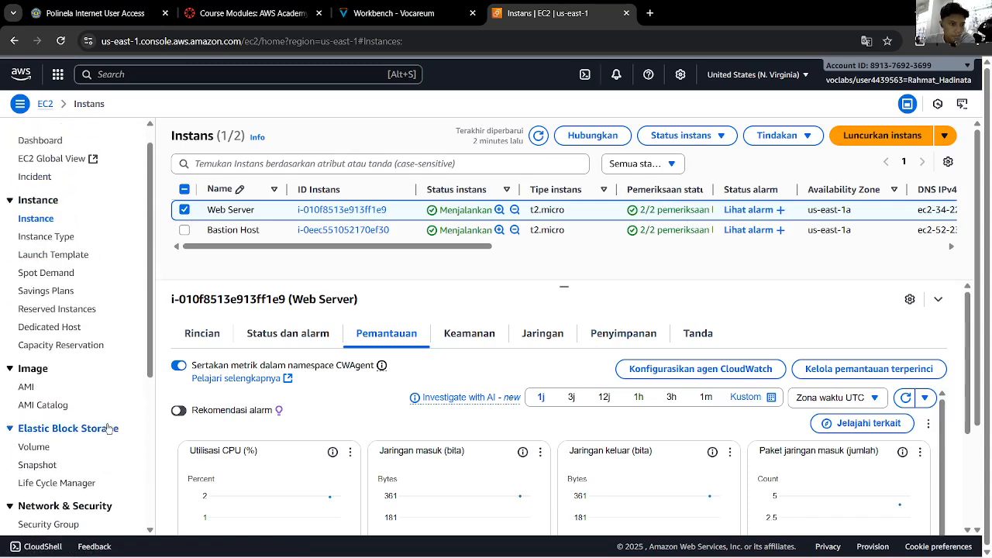
scroll(108, 429, "up", 1)
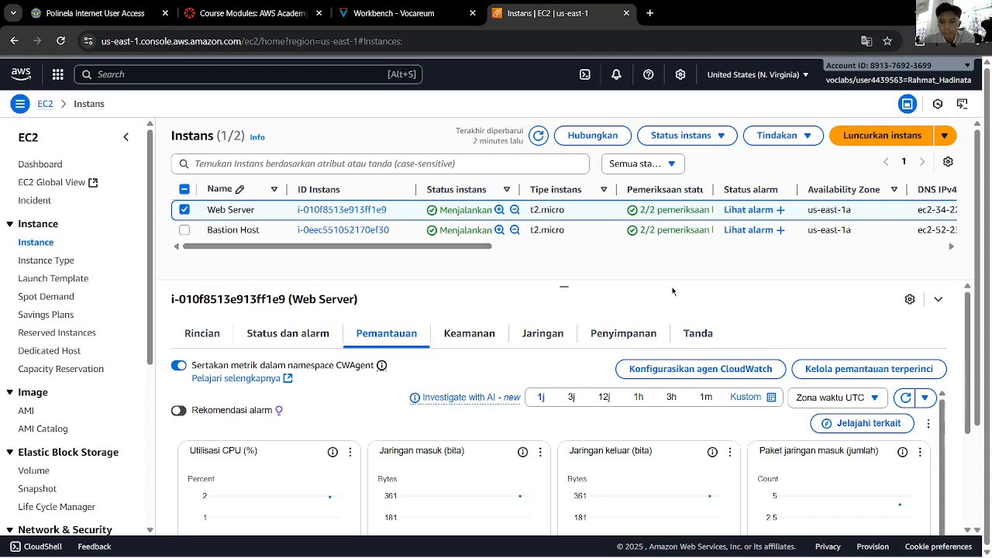
Read lab step 22 on monitoring and look through all of the Web Server's CloudWatch metric graphs
left_click(453, 13)
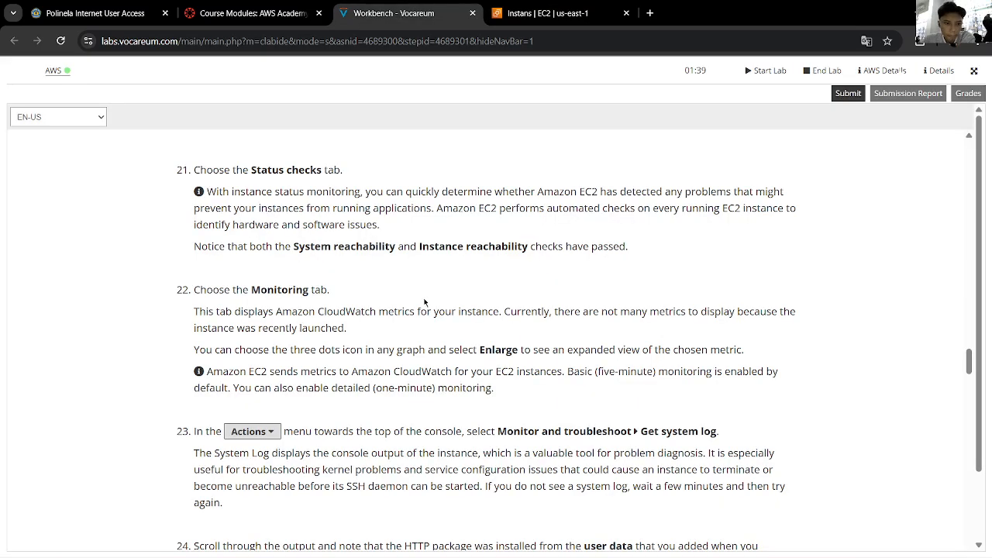
key("ctrl+Tab")
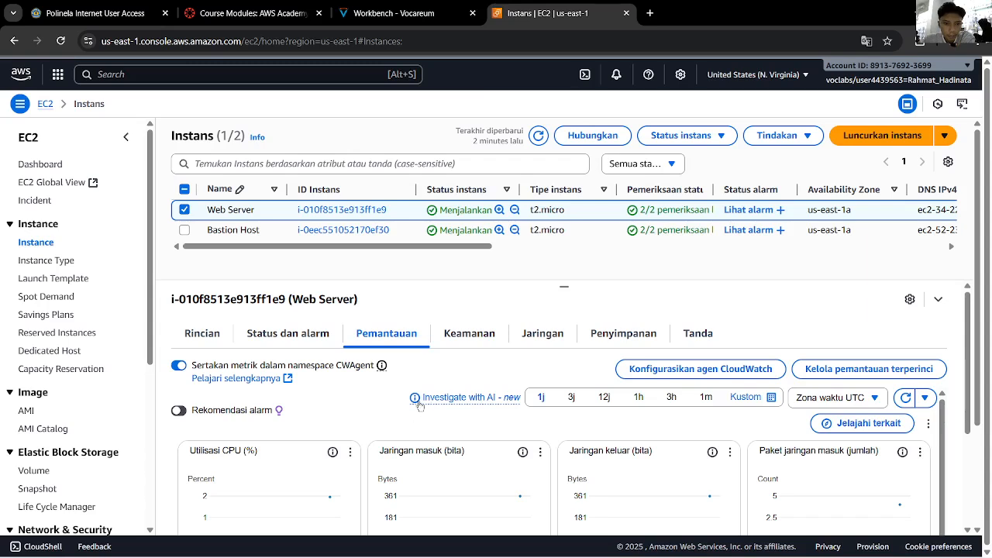
scroll(419, 428, "down", 1)
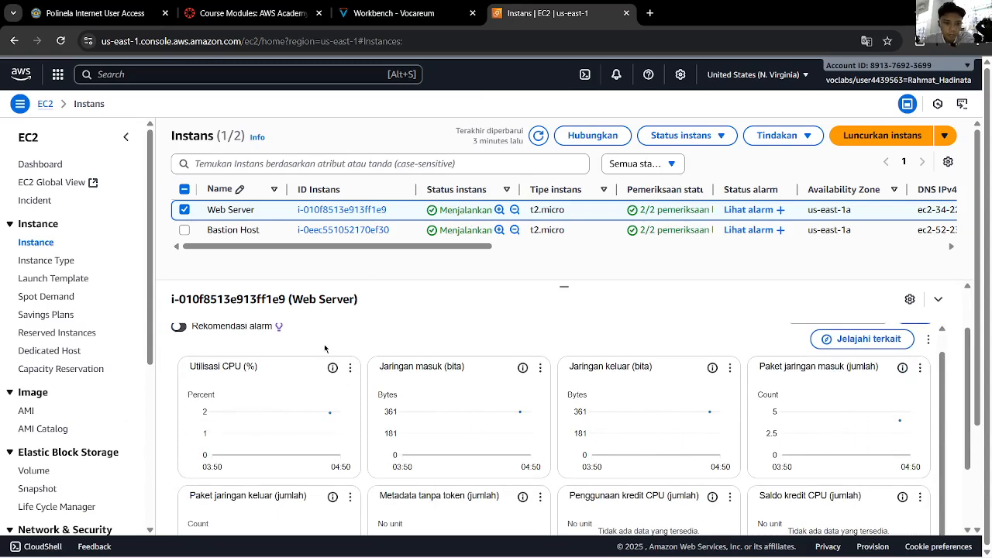
mouse_move(230, 422)
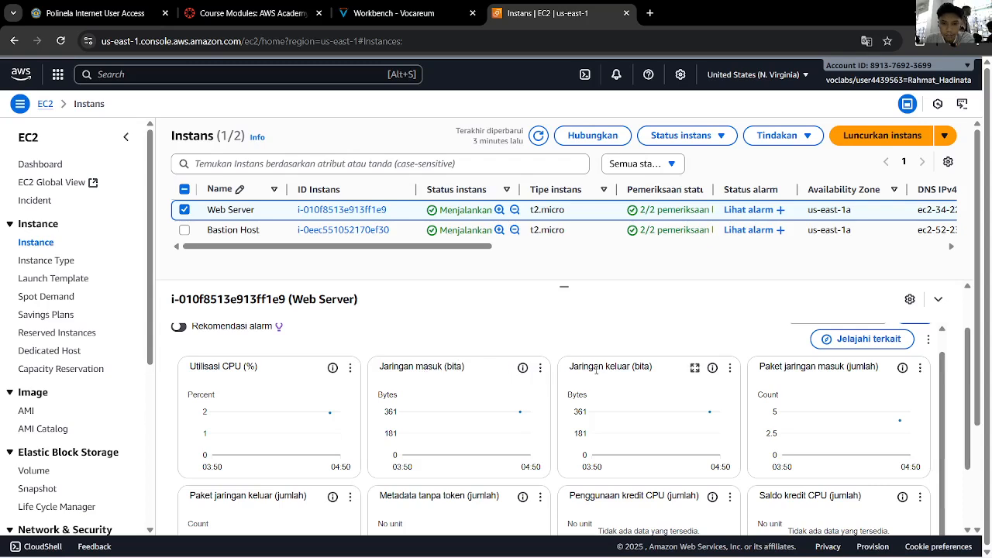
scroll(788, 387, "down", 2)
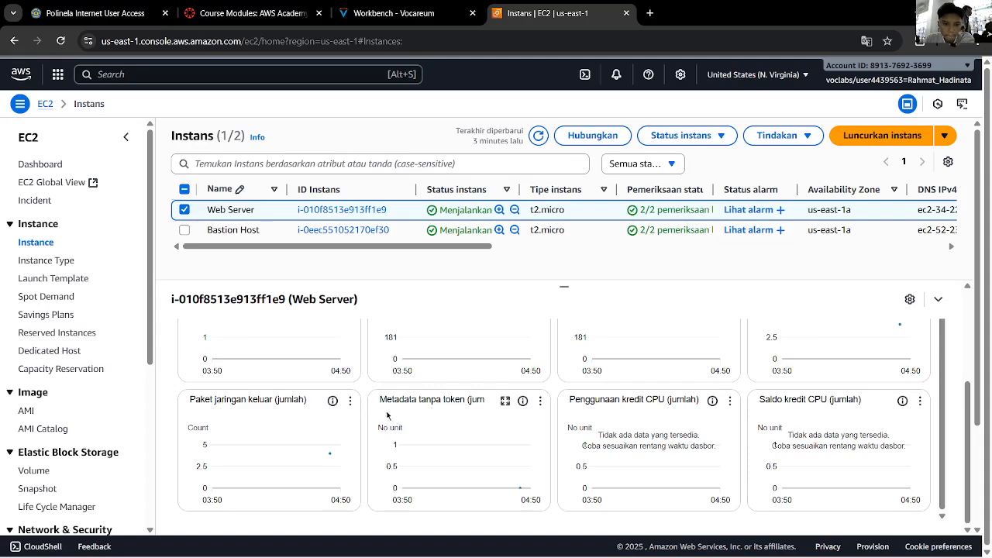
scroll(386, 416, "up", 1)
scroll(386, 416, "up", 4)
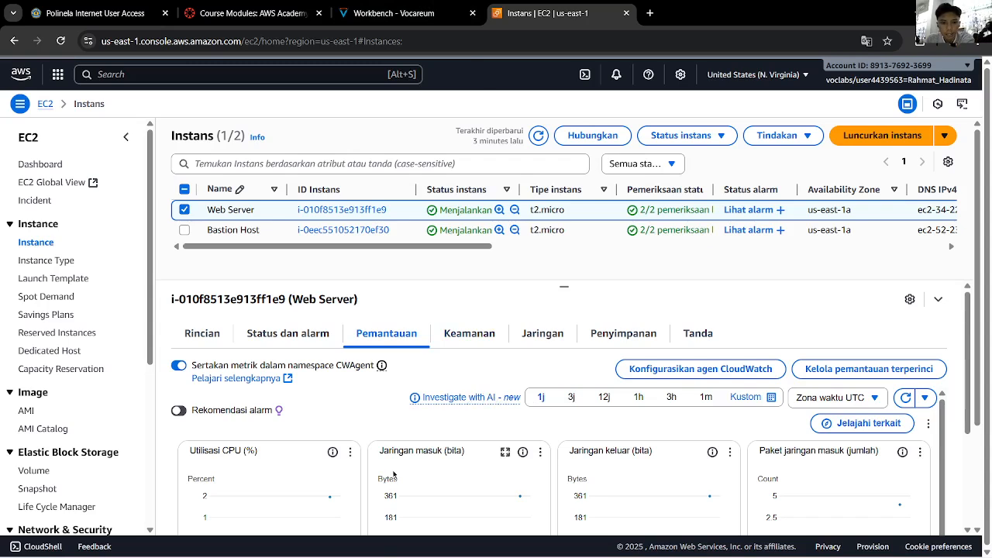
Recheck lab step 22 and open the related-resource exploration from the Web Server's outgoing network graph
left_click(397, 8)
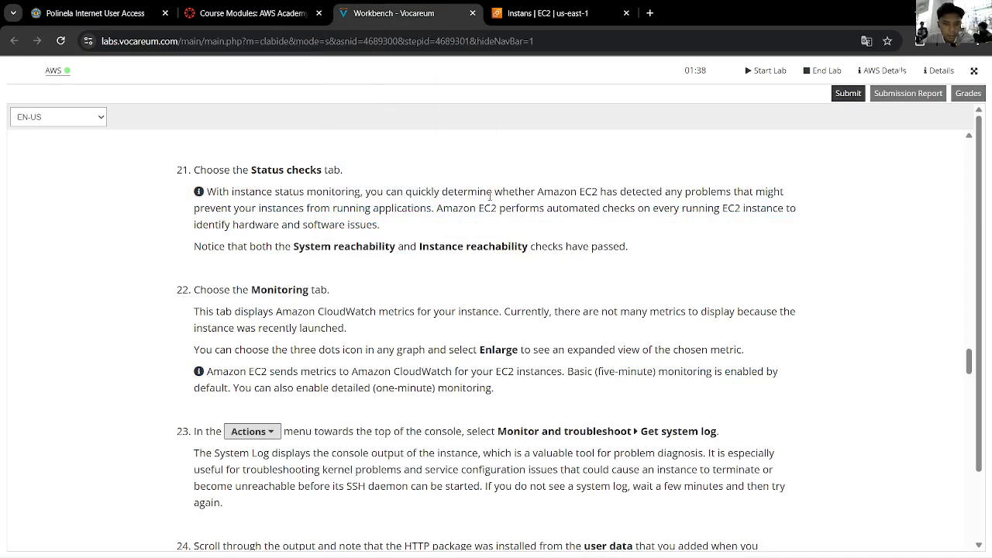
left_click(554, 13)
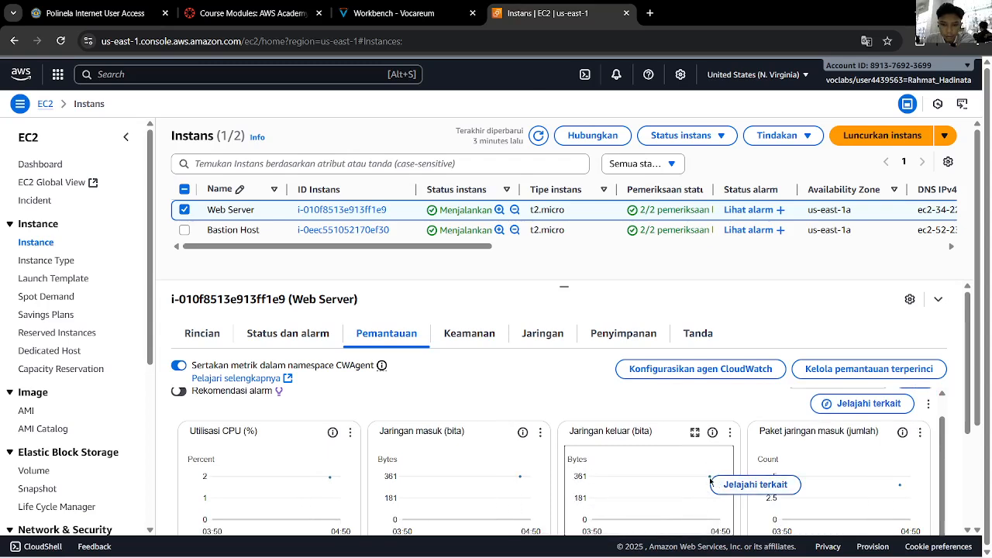
left_click(713, 482)
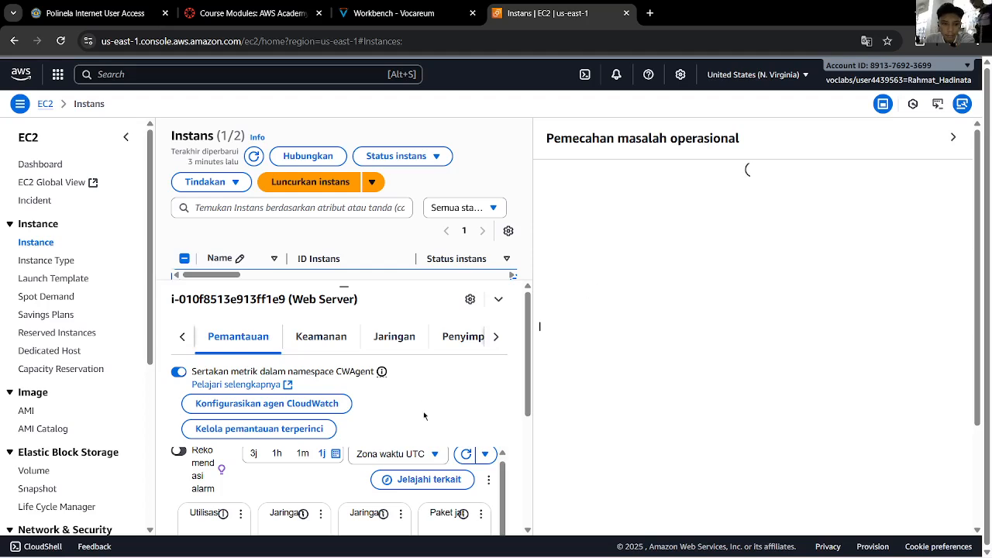
scroll(423, 406, "down", 3)
scroll(454, 419, "down", 1)
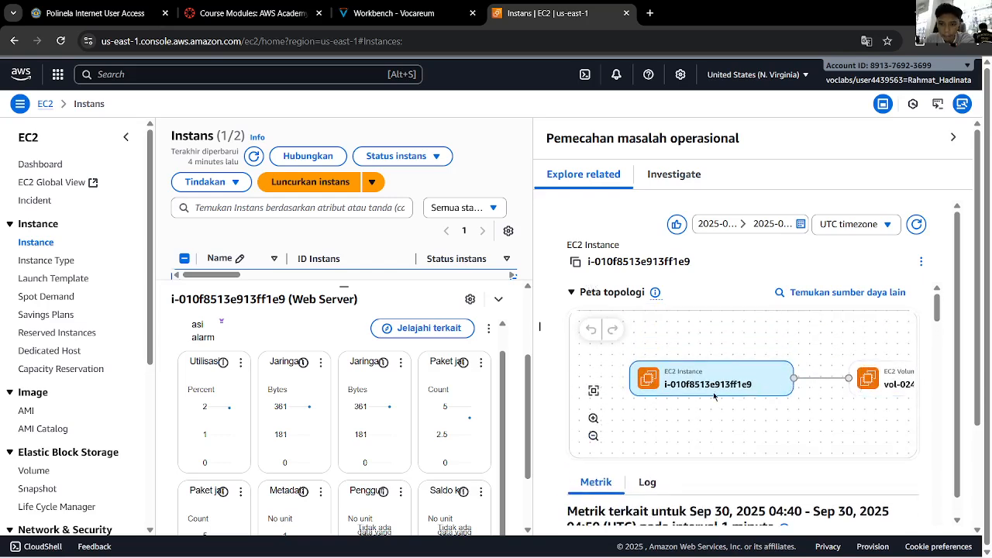
Examine the topology map linking the Web Server instance to its EC2 volume, and view the related metrics below it
left_click(593, 435)
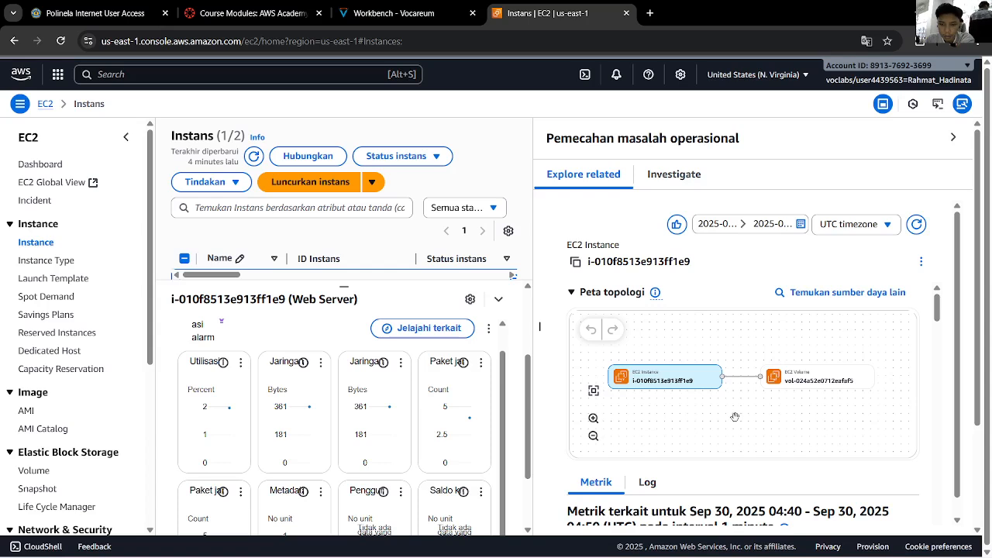
left_click(593, 419)
left_click_drag(694, 417, 694, 408)
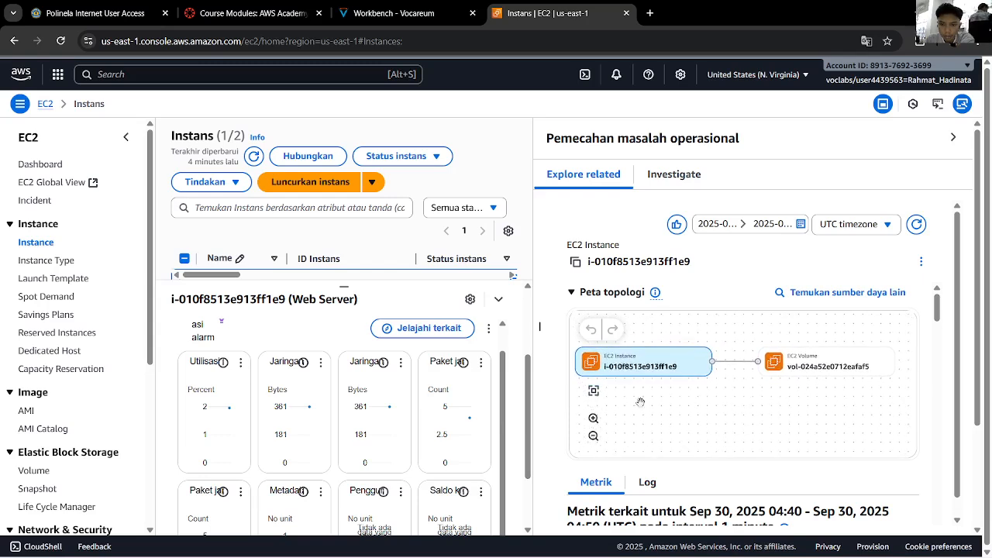
left_click(593, 418)
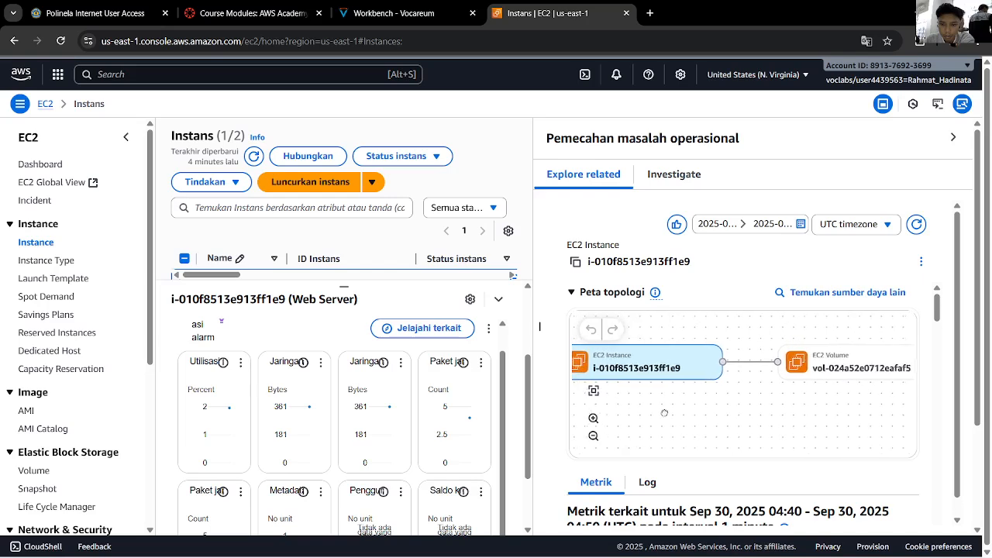
left_click(594, 436)
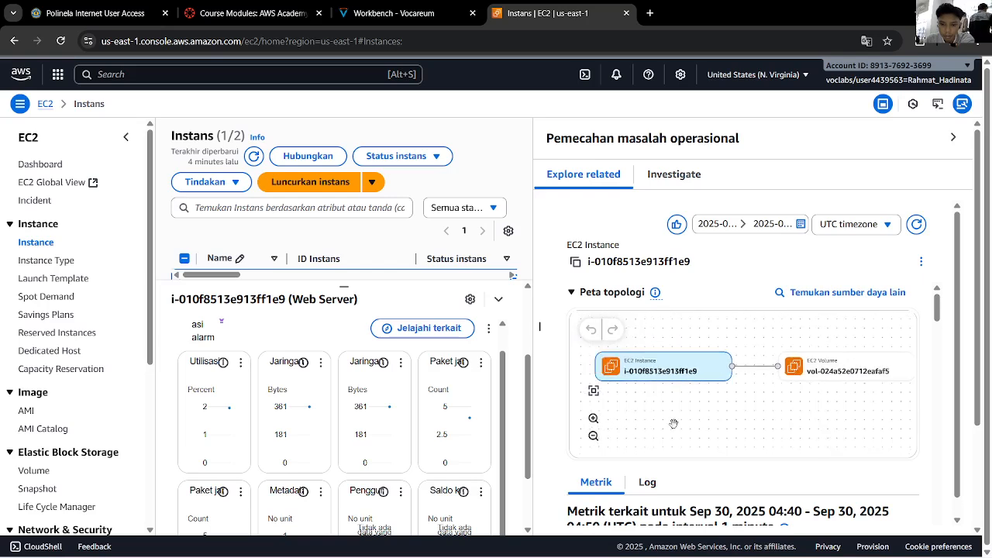
scroll(688, 480, "down", 5)
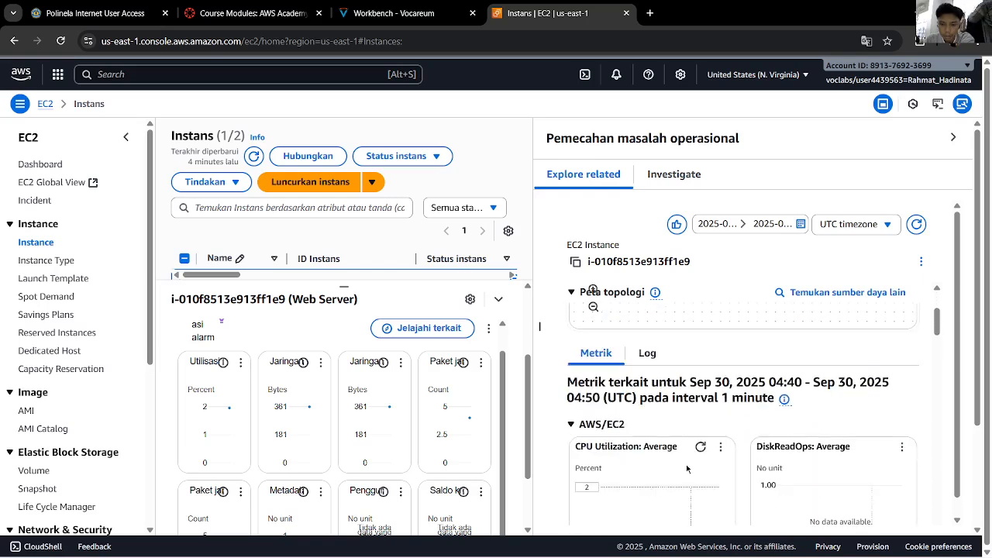
Check the related logs and the Investigate view, and close the operational troubleshooting panel
left_click(651, 357)
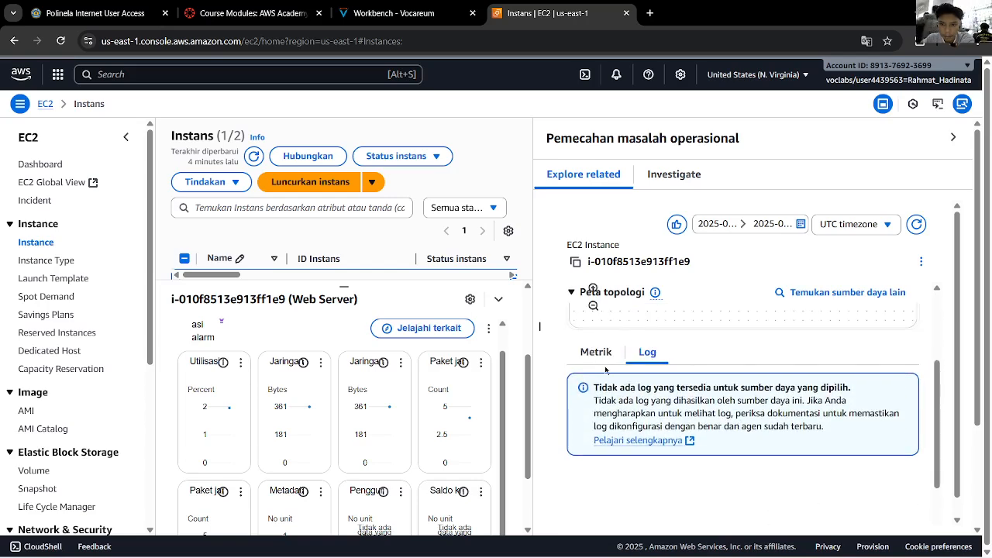
left_click(598, 354)
left_click(672, 176)
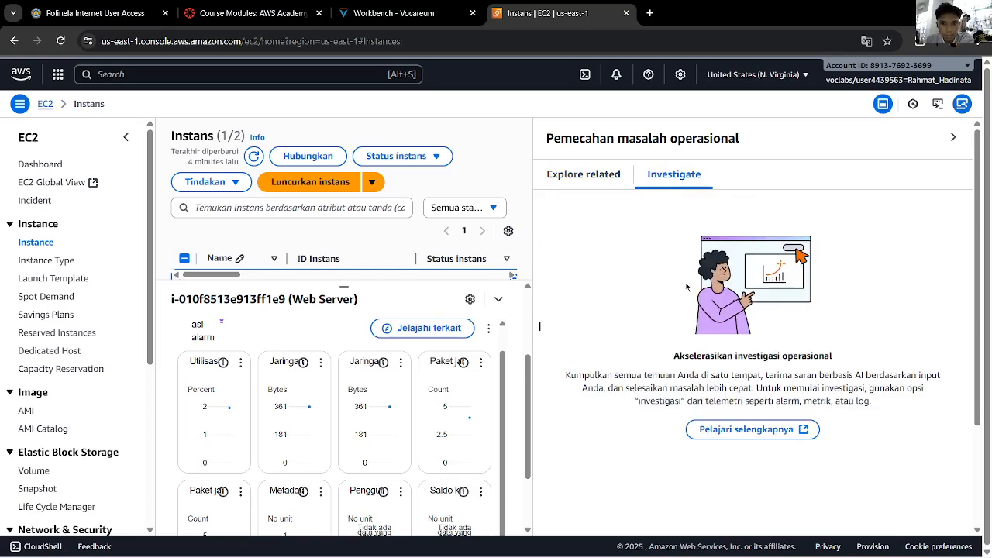
left_click(952, 137)
Read lab steps 22 to 24 about enlarging metrics, getting the system log and checking the HTTP package installation
left_click(393, 13)
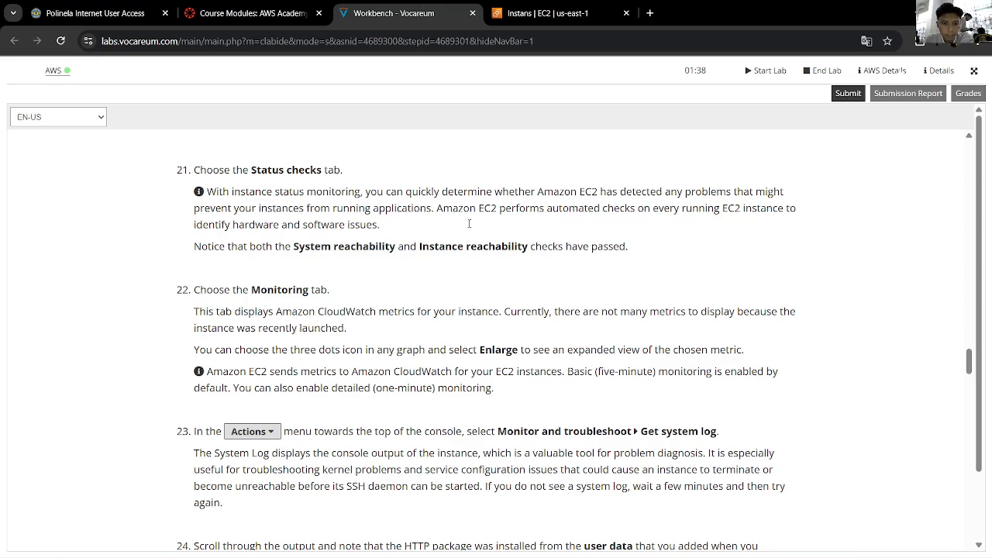
scroll(477, 249, "down", 4)
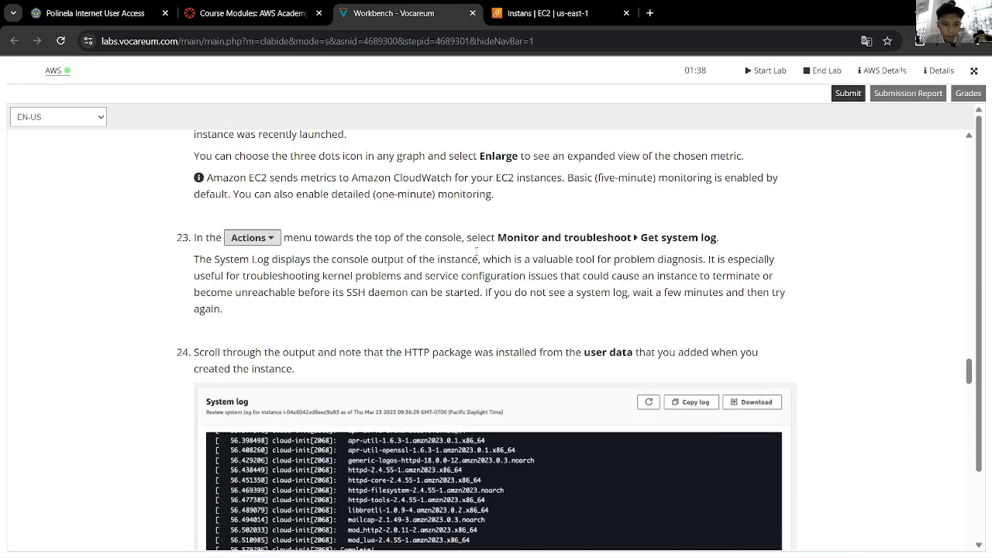
scroll(476, 249, "up", 2)
scroll(477, 249, "up", 3)
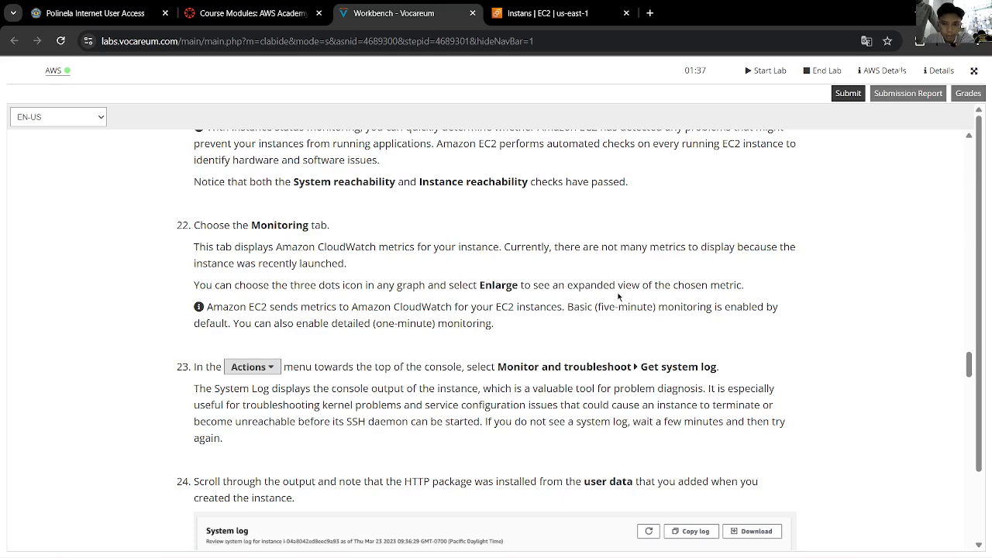
scroll(290, 309, "down", 2)
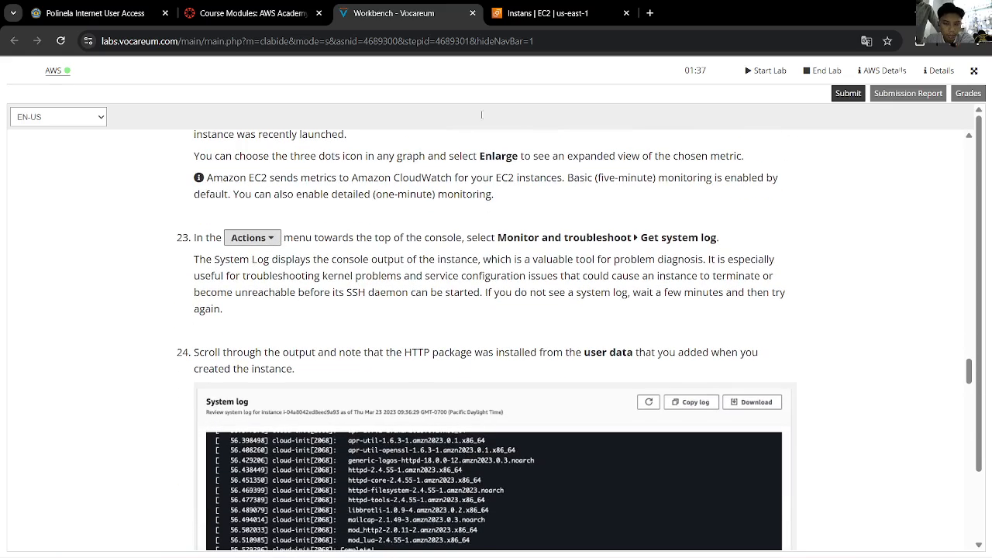
Examine the Web Server's incoming network graph and check the option for adding the monitoring metrics to a dashboard
left_click(556, 13)
scroll(736, 357, "up", 3)
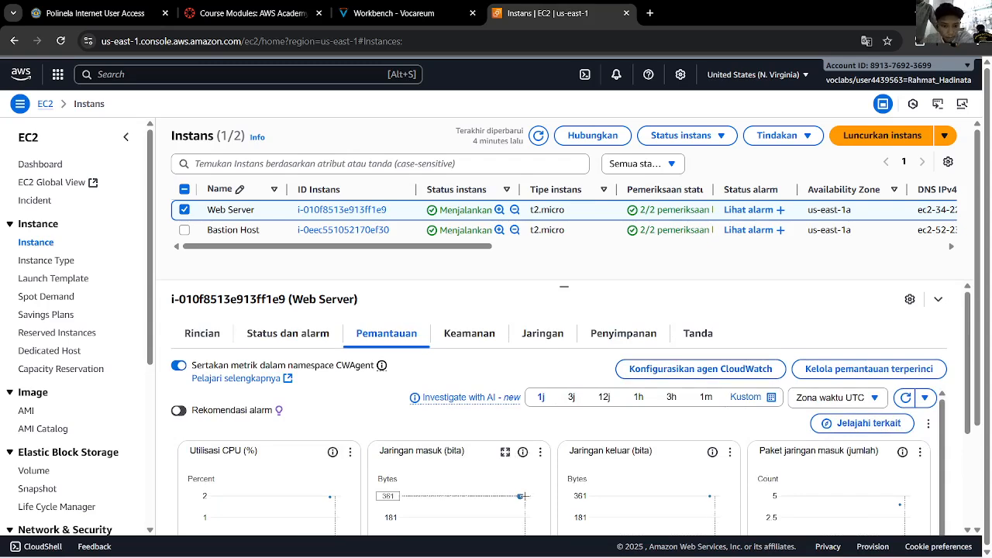
mouse_move(523, 500)
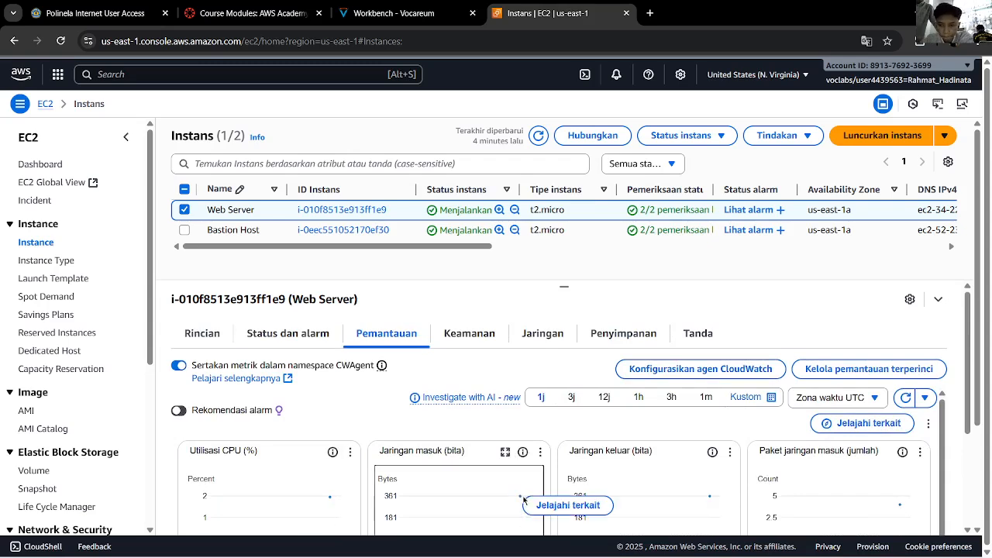
scroll(525, 498, "down", 5)
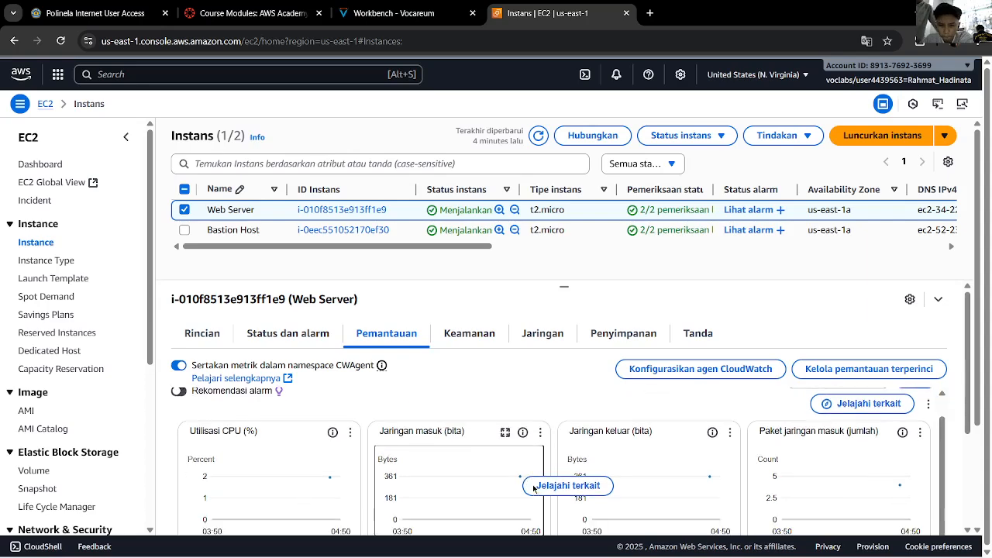
scroll(766, 418, "up", 5)
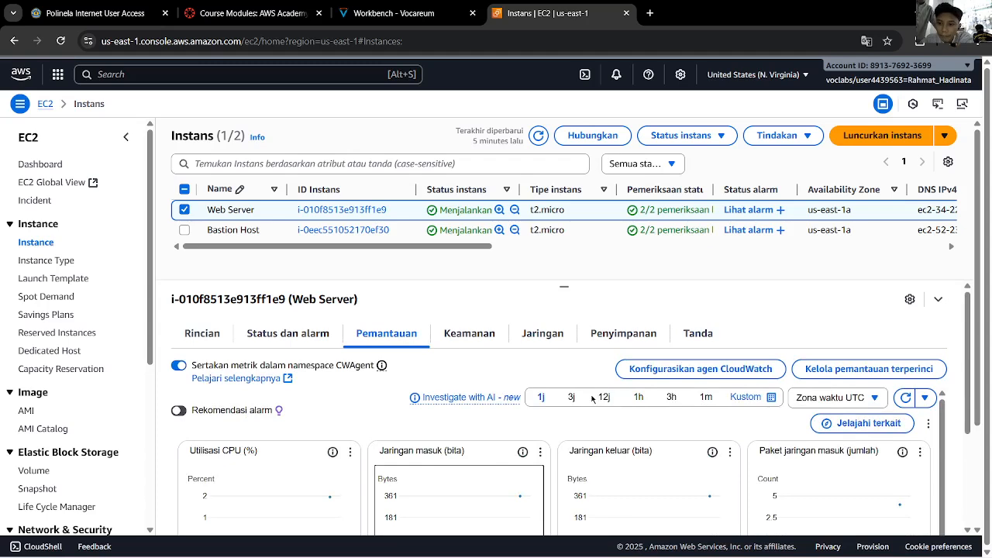
left_click(927, 423)
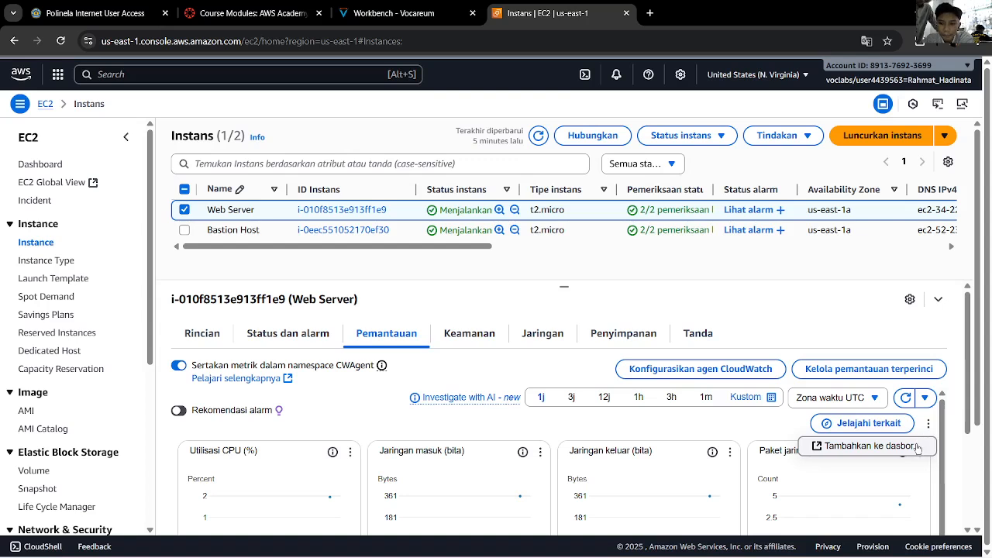
left_click(788, 431)
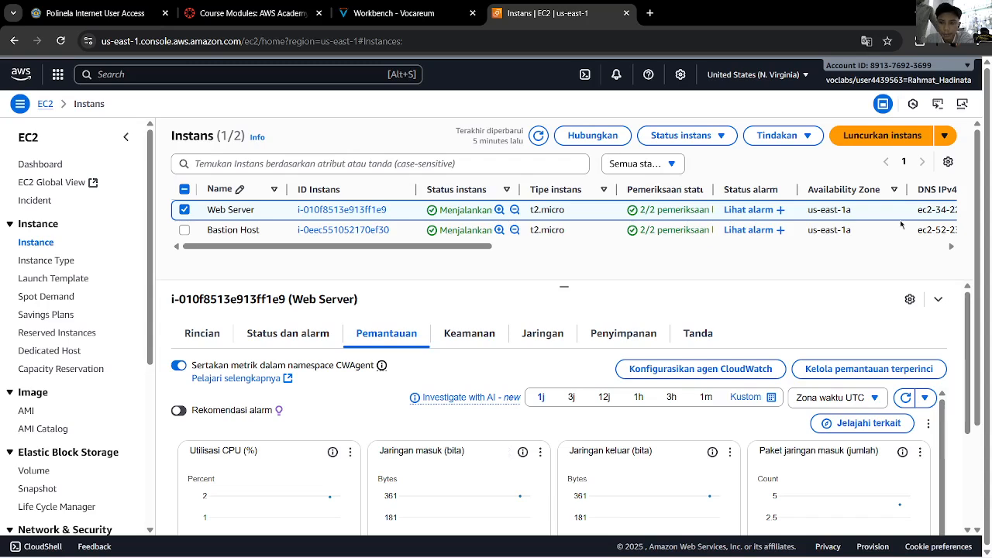
Look over the remaining metric graphs and check the options of the incoming network graph
scroll(524, 364, "down", 3)
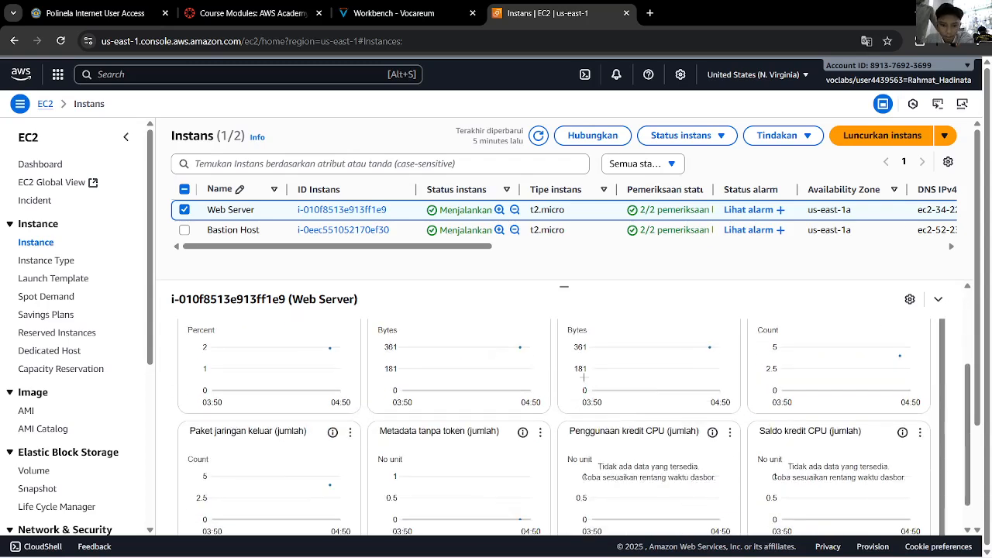
scroll(525, 349, "up", 3)
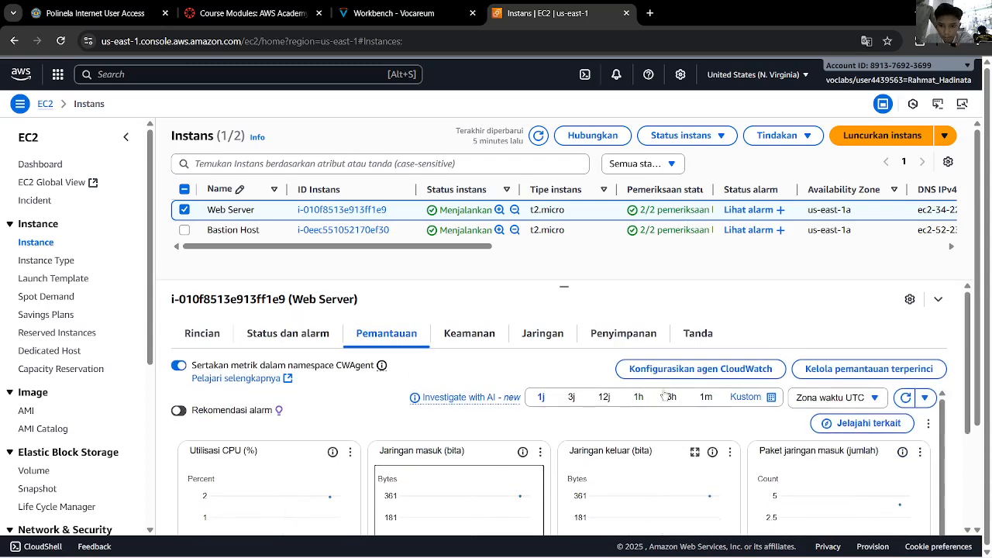
left_click(541, 452)
left_click(561, 476)
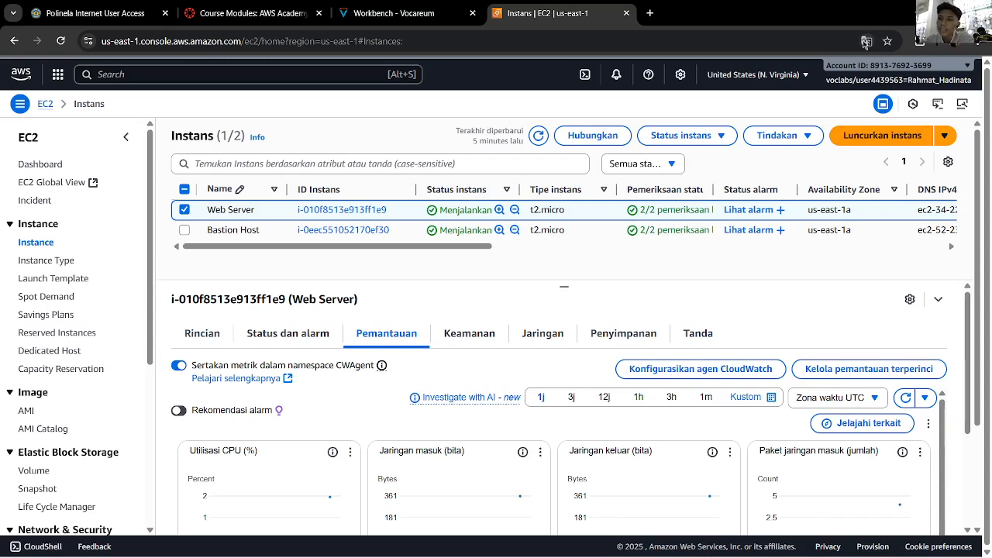
Translate the whole EC2 console page into English with Google Translate
left_click(865, 43)
left_click(775, 72)
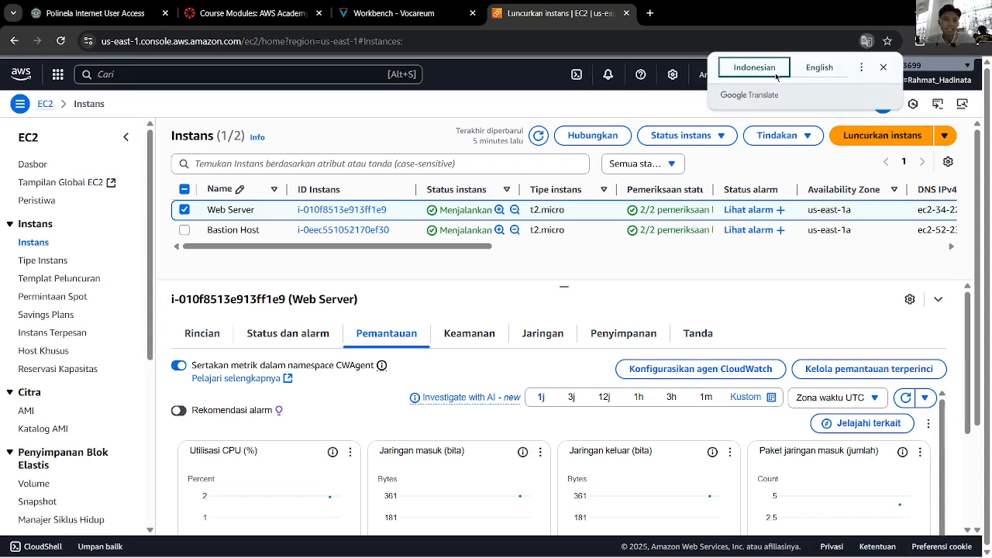
left_click(797, 74)
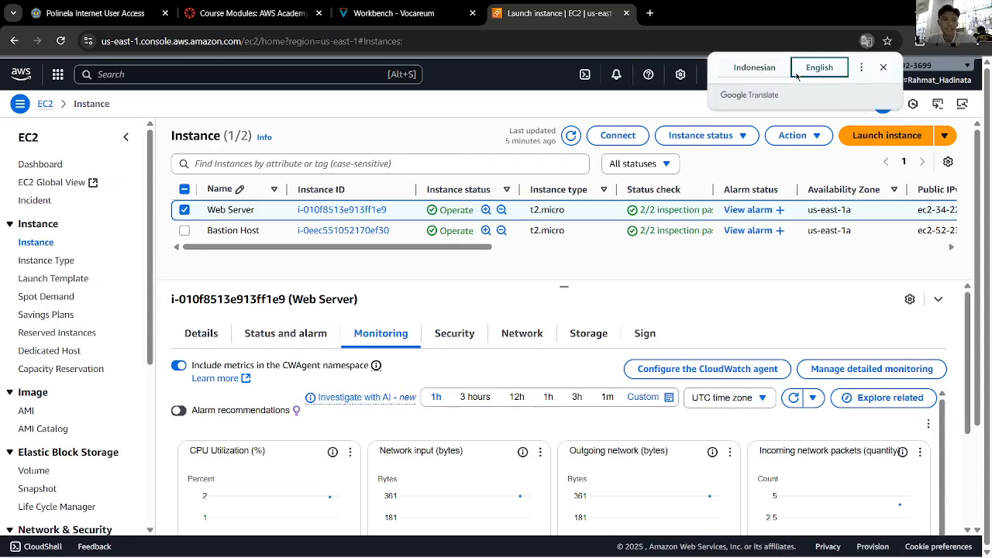
left_click(883, 67)
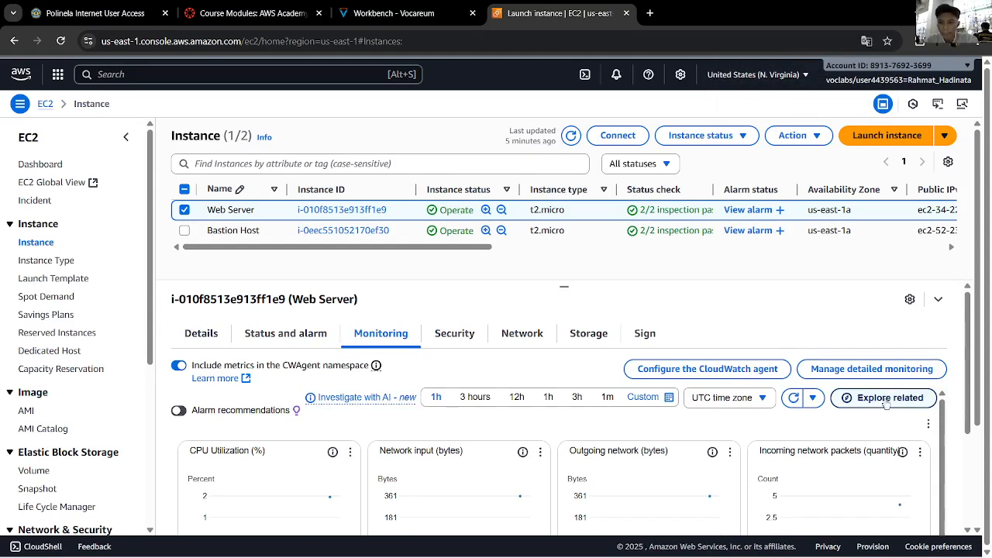
Look over the translated monitoring view and reread lab step 23 on getting the system log
scroll(764, 390, "down", 1)
scroll(764, 390, "down", 2)
scroll(698, 388, "up", 4)
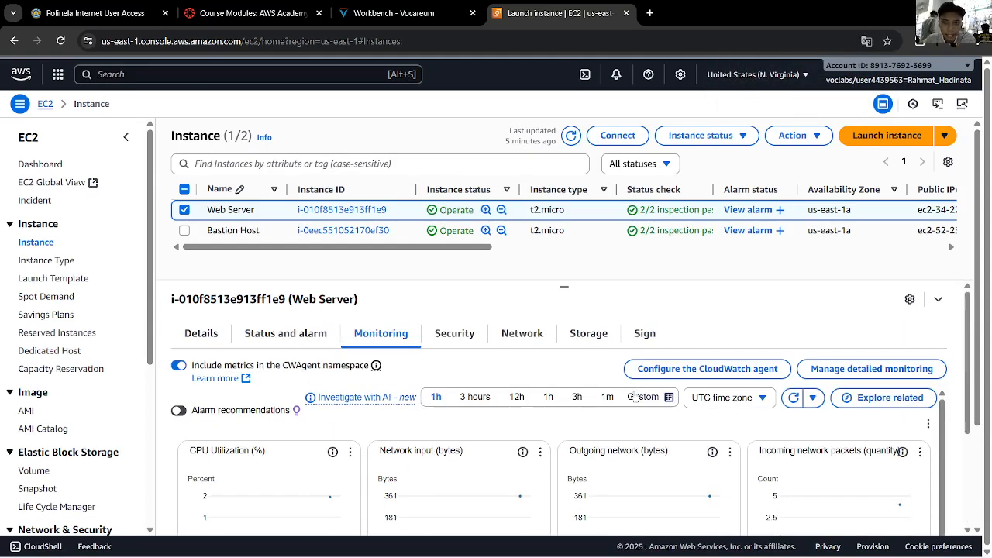
left_click(399, 8)
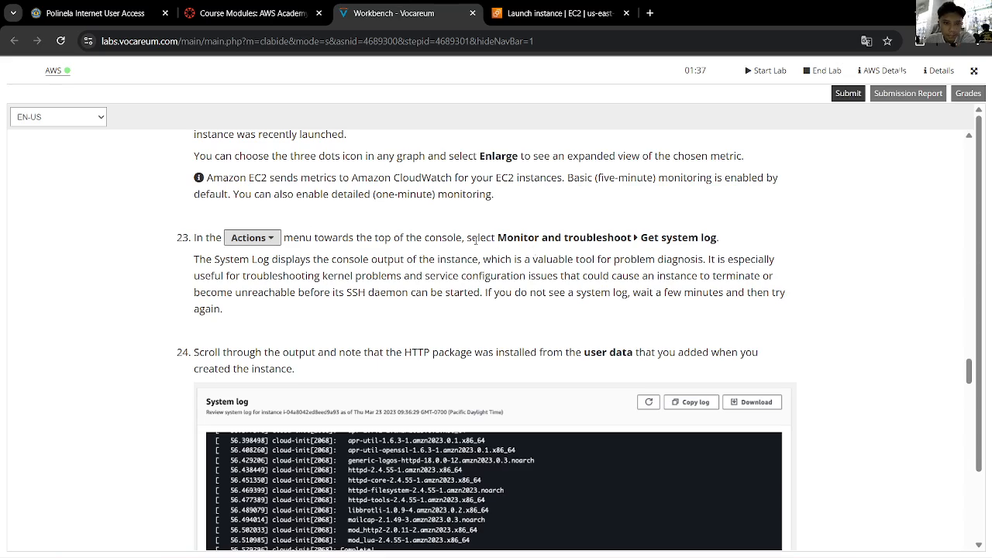
Look over all of the Web Server's metric graphs in the console and reread lab steps 22 and 23
scroll(412, 259, "up", 2)
left_click(552, 13)
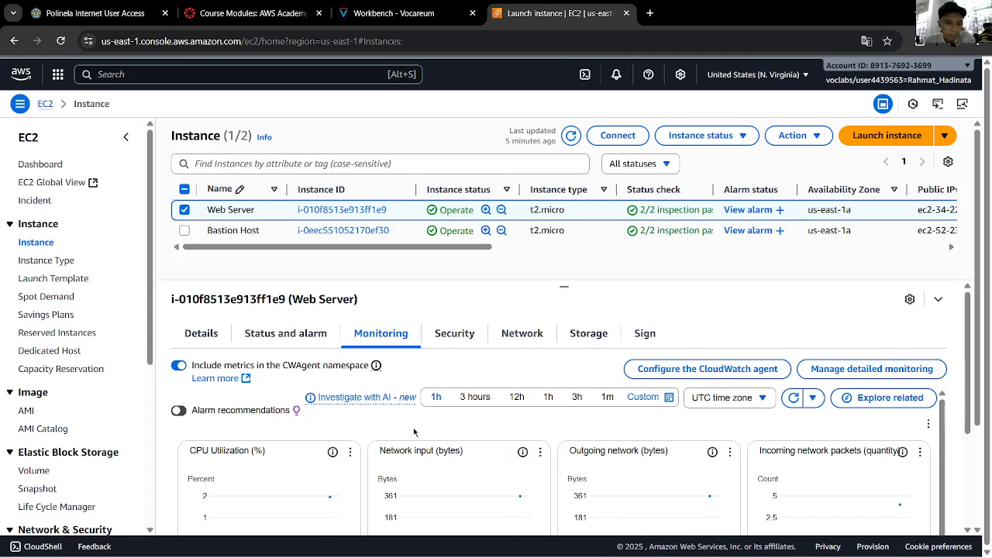
scroll(415, 423, "down", 5)
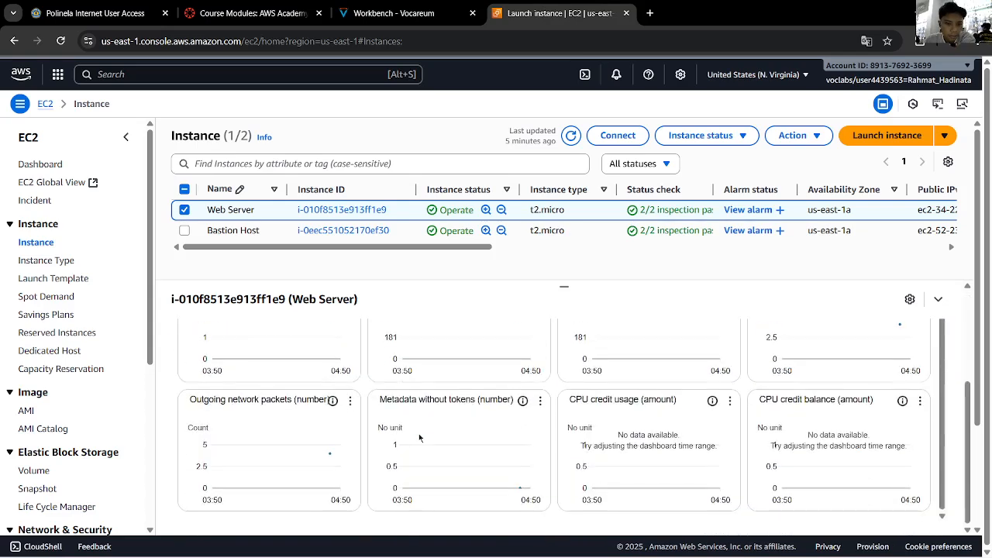
scroll(418, 438, "up", 6)
scroll(418, 438, "down", 6)
scroll(434, 434, "up", 1)
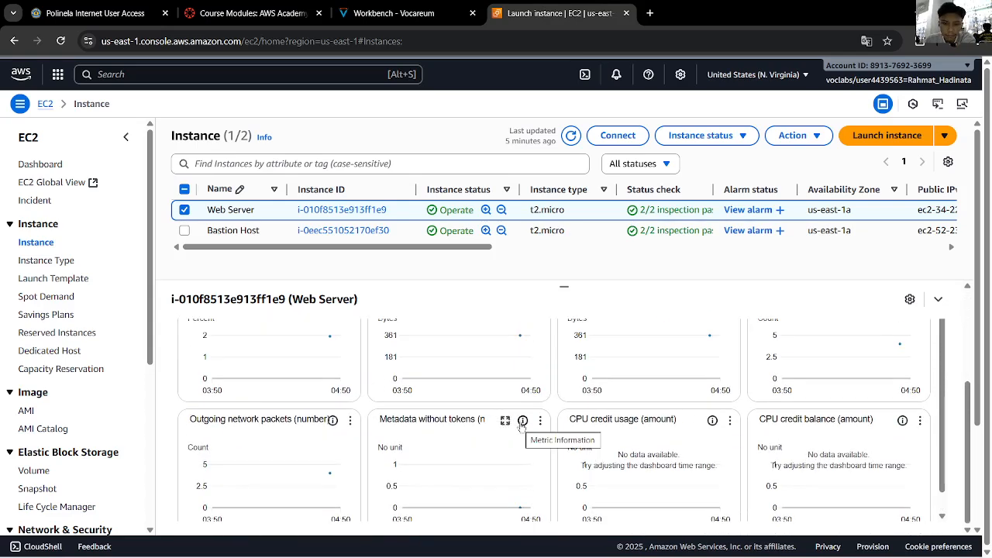
scroll(521, 425, "up", 5)
left_click(392, 13)
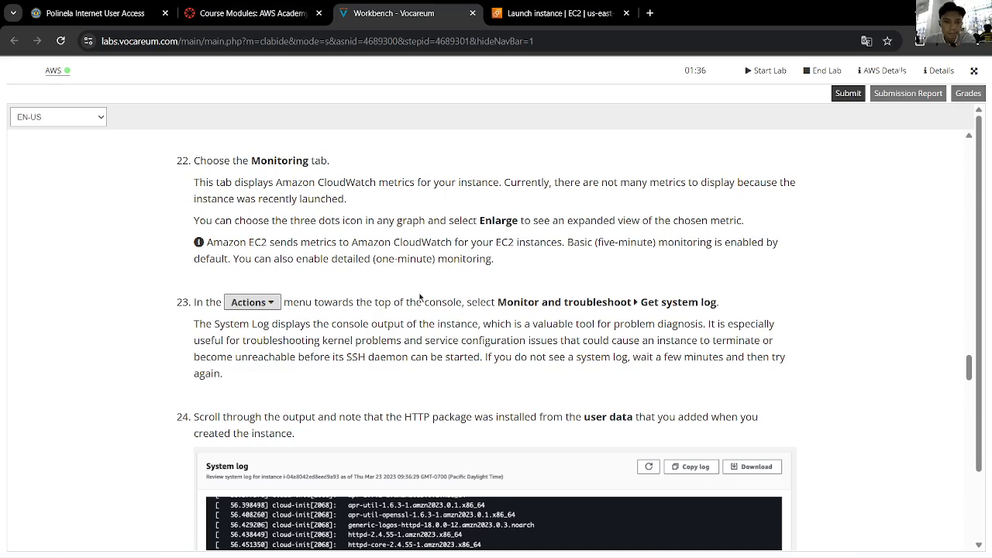
Get the Web Server's system log from the monitoring and troubleshooting actions, checking the option names against lab step 23
left_click(516, 5)
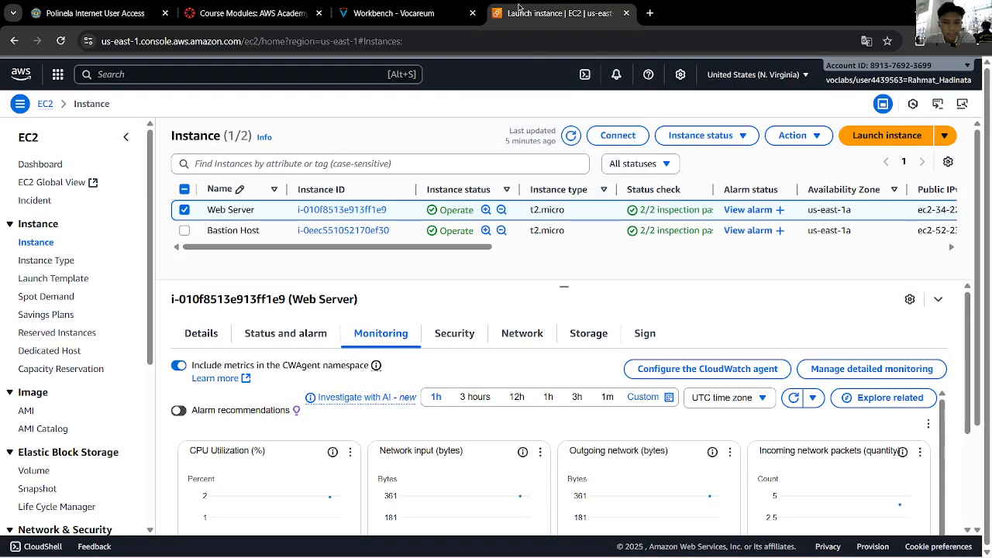
left_click(792, 135)
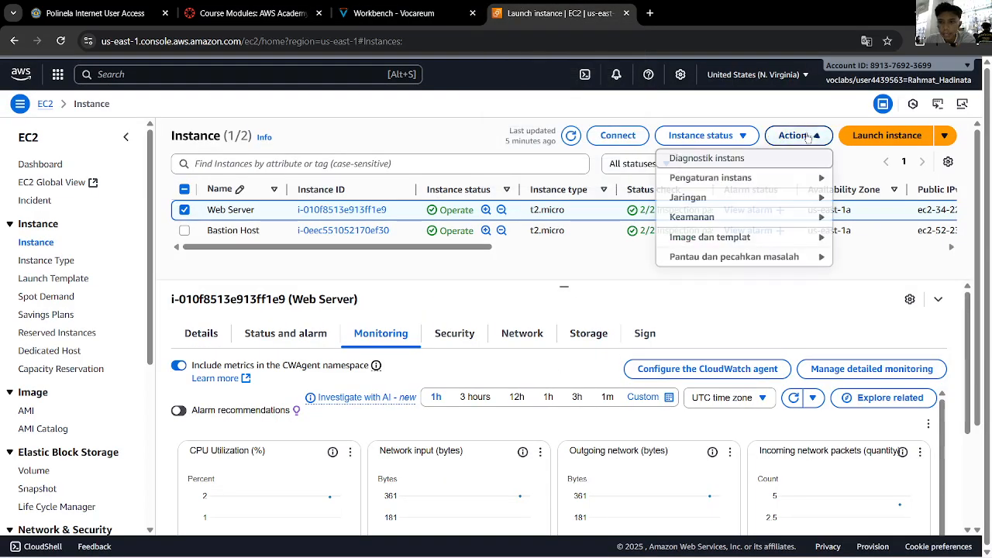
left_click(391, 13)
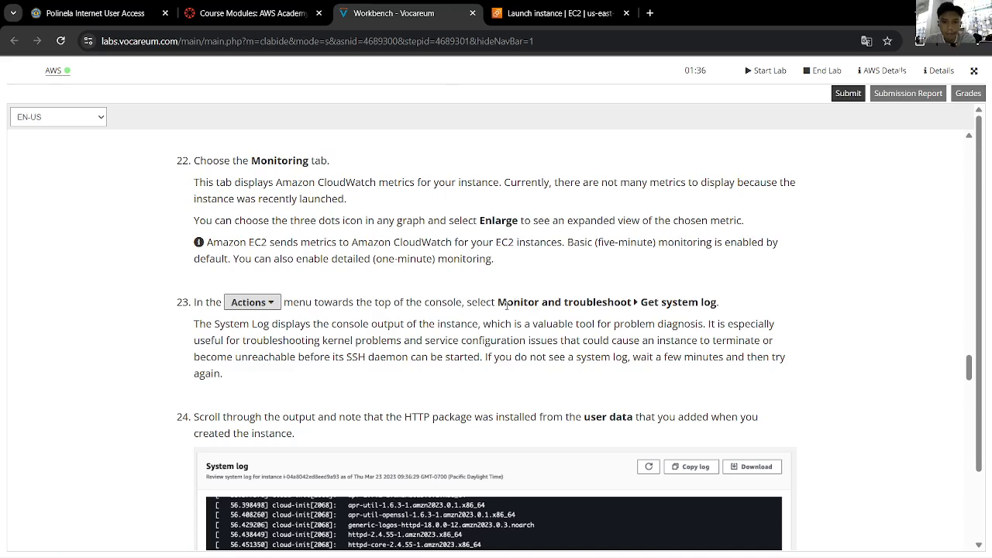
left_click(554, 13)
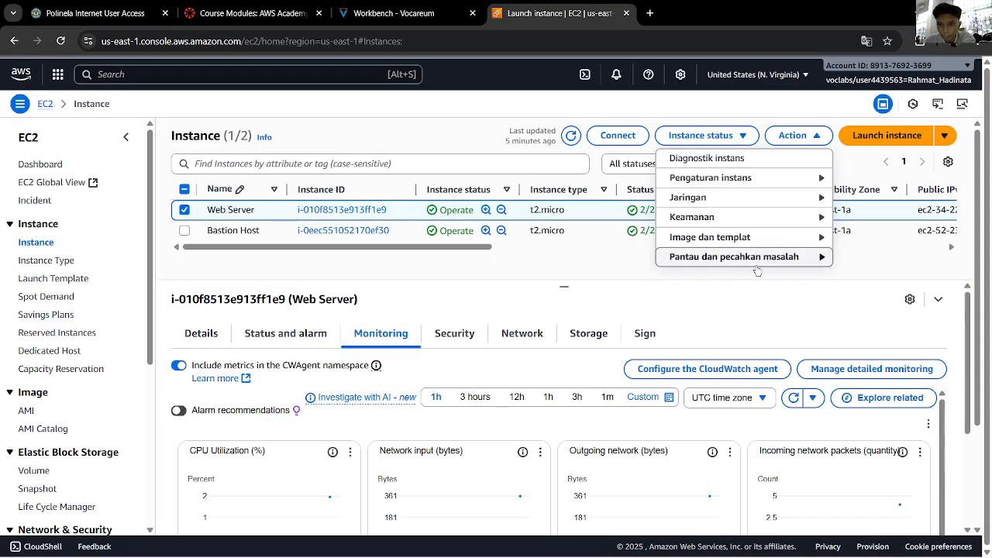
mouse_move(702, 264)
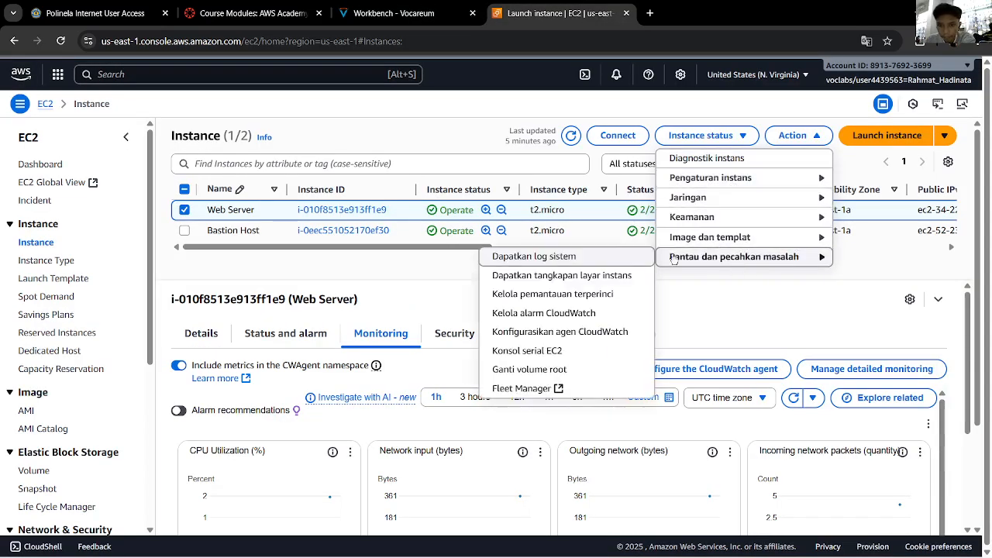
left_click(462, 7)
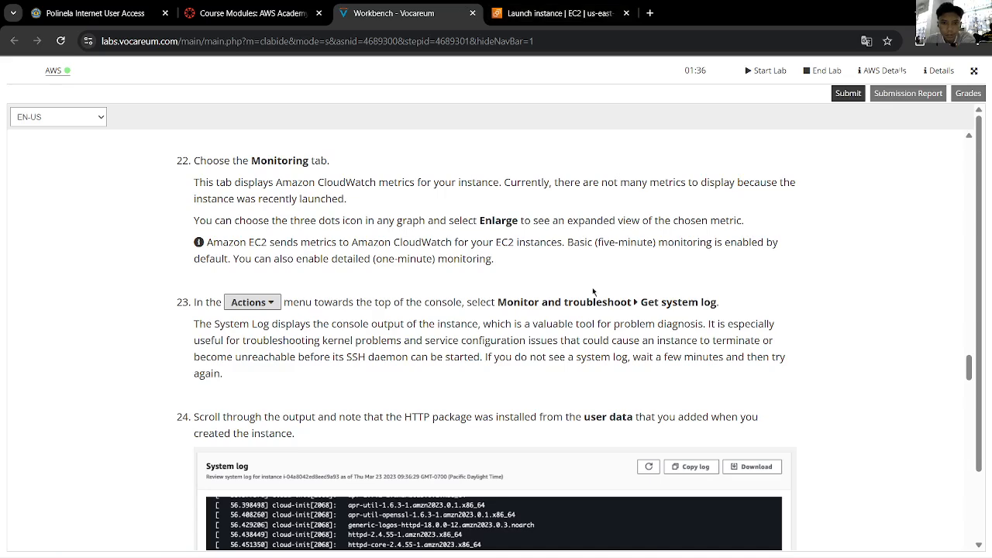
left_click(541, 11)
left_click(558, 257)
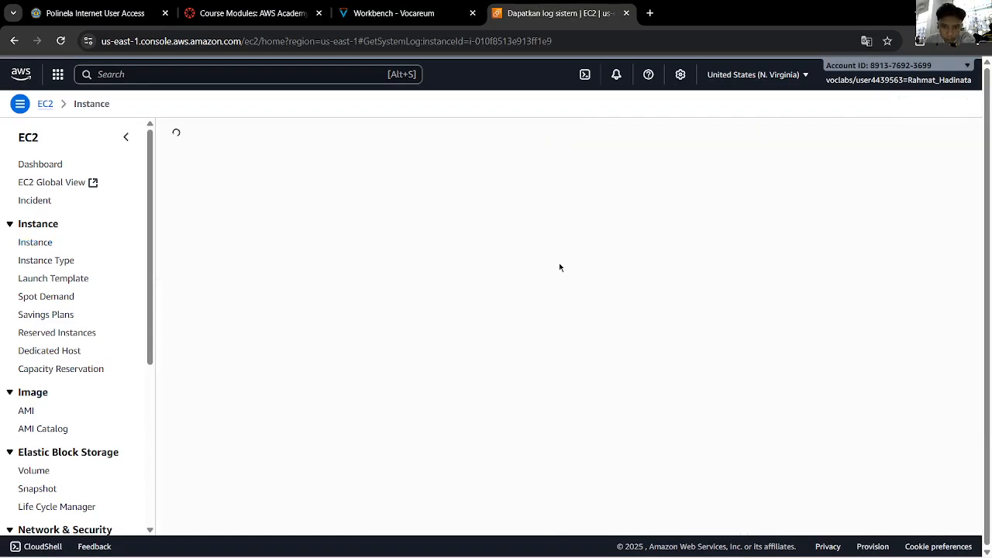
scroll(550, 320, "down", 2)
scroll(550, 320, "up", 1)
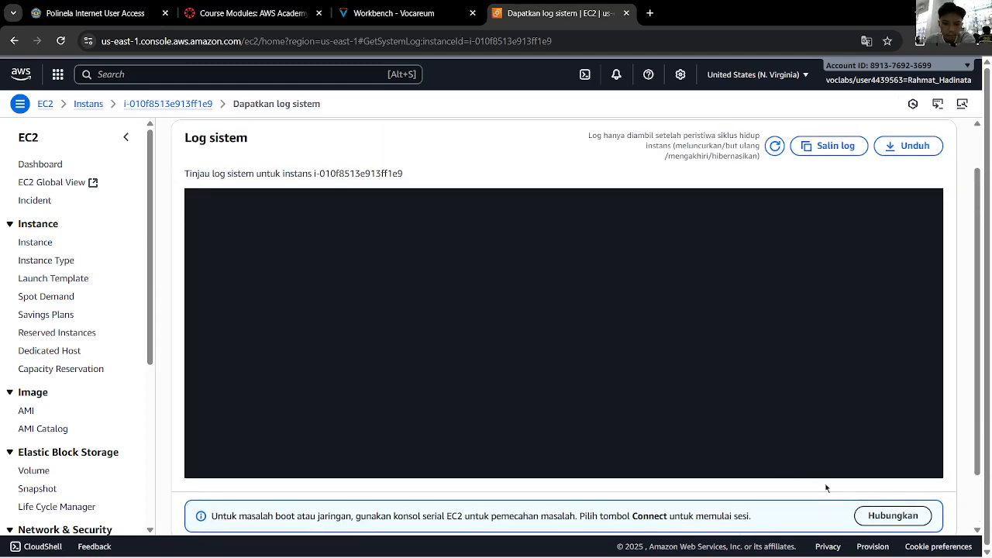
Open the Web Server's EC2 serial console connection page and compare it with lab steps 23 and 24
left_click(891, 516)
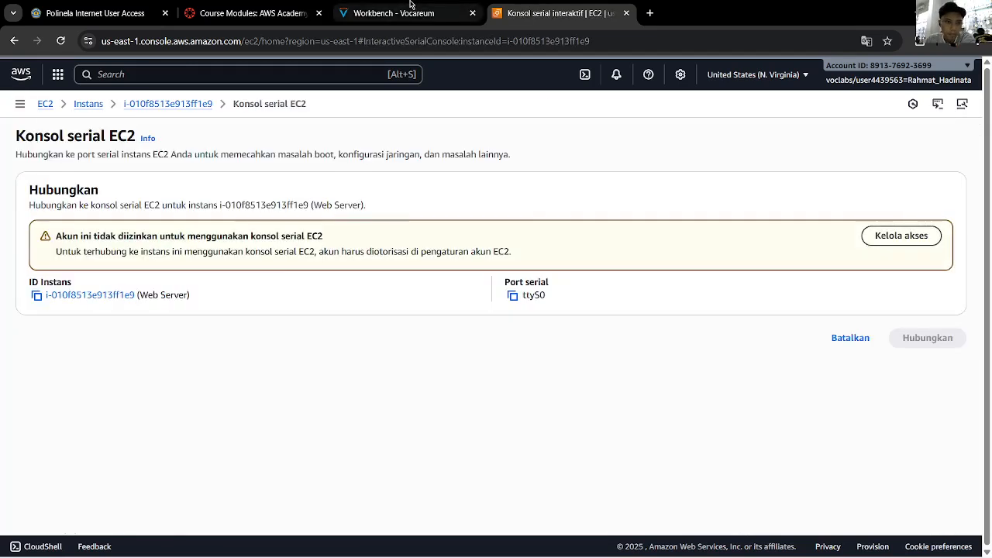
left_click(411, 6)
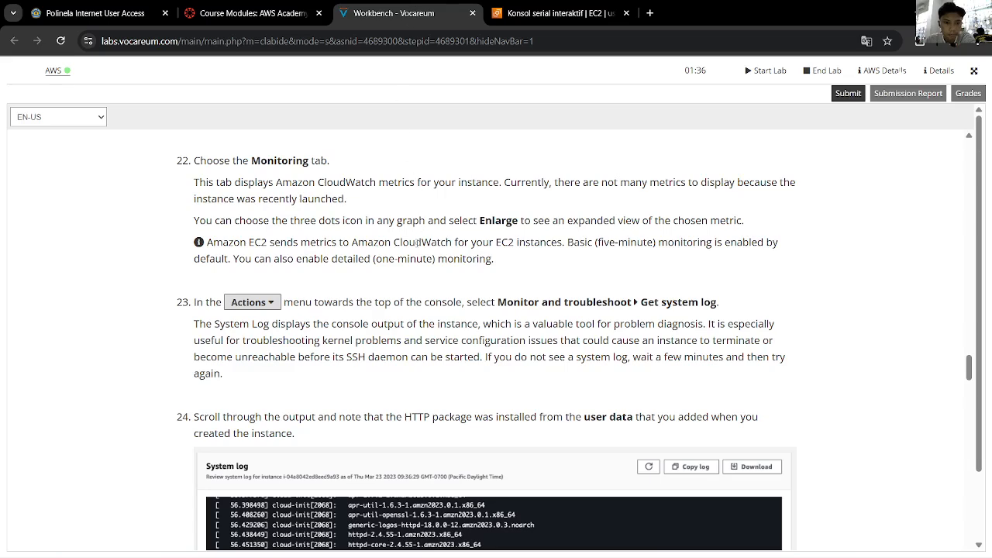
scroll(423, 245, "down", 1)
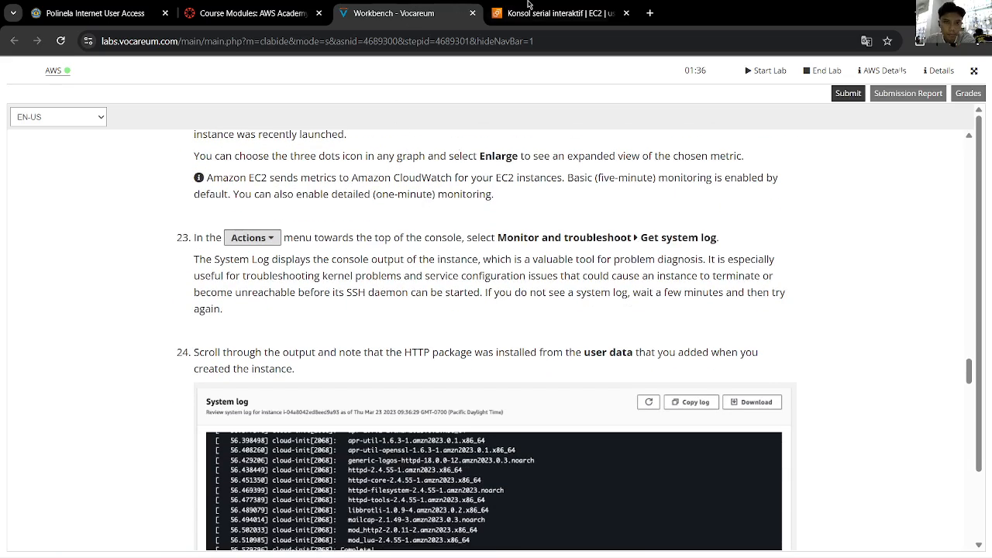
left_click(508, 6)
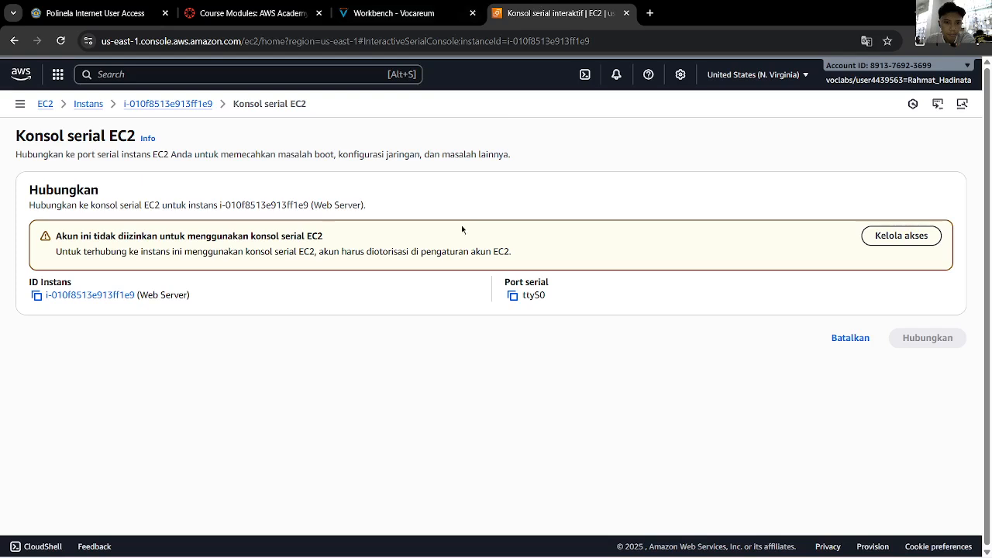
Allow EC2 serial console access for the account, save the setting and recheck it
left_click(881, 237)
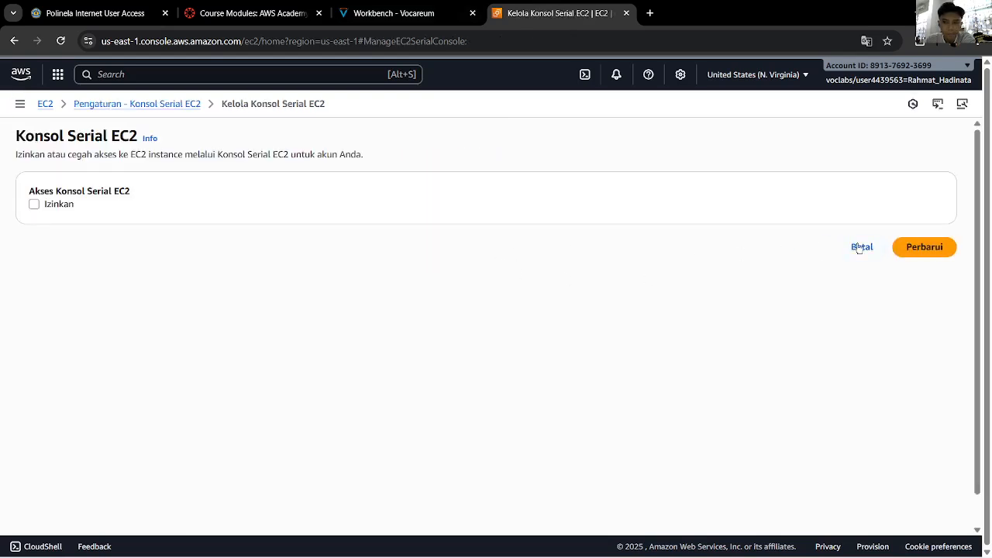
left_click(898, 247)
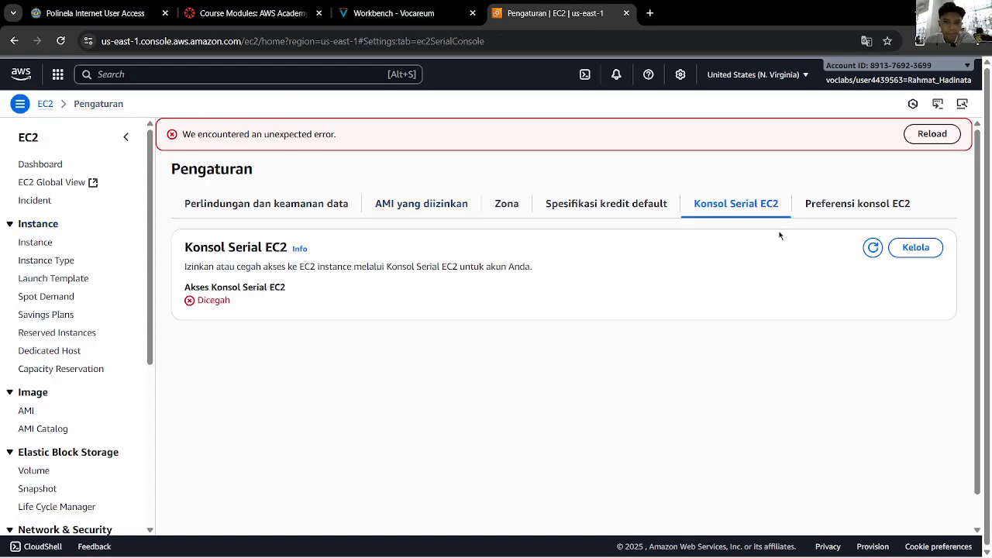
left_click(910, 247)
left_click(44, 278)
left_click(930, 317)
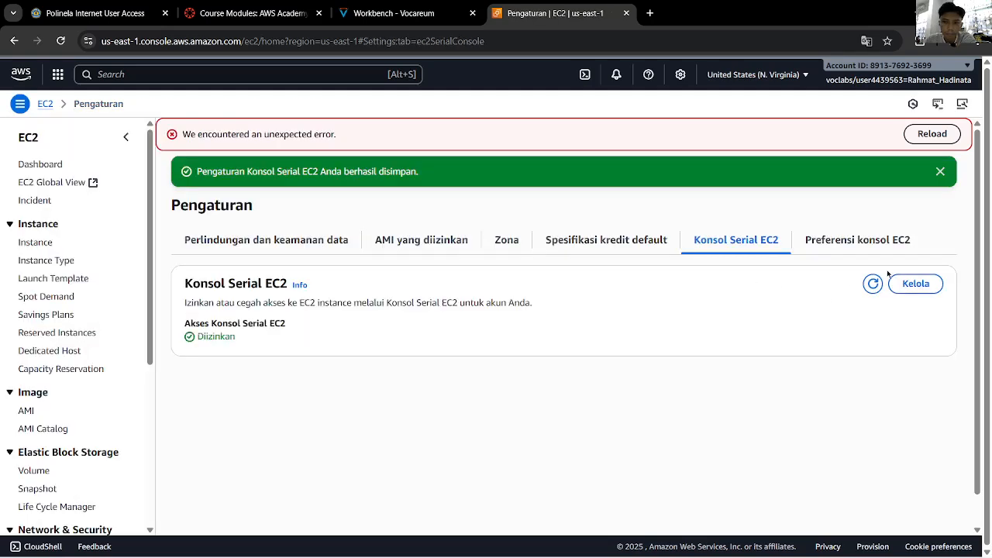
left_click(906, 279)
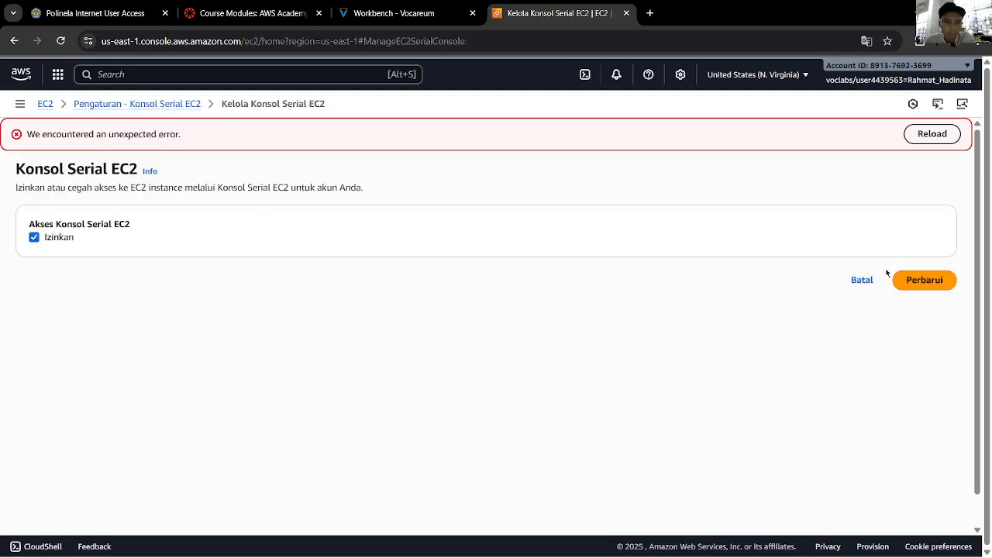
left_click(864, 282)
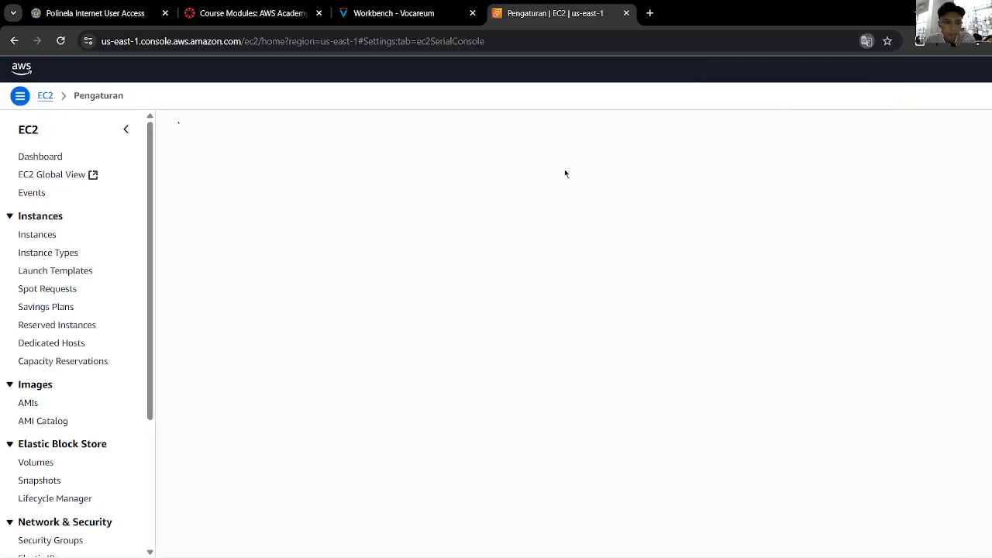
Select the Web Server in the instances list and get its system log again
left_click(34, 243)
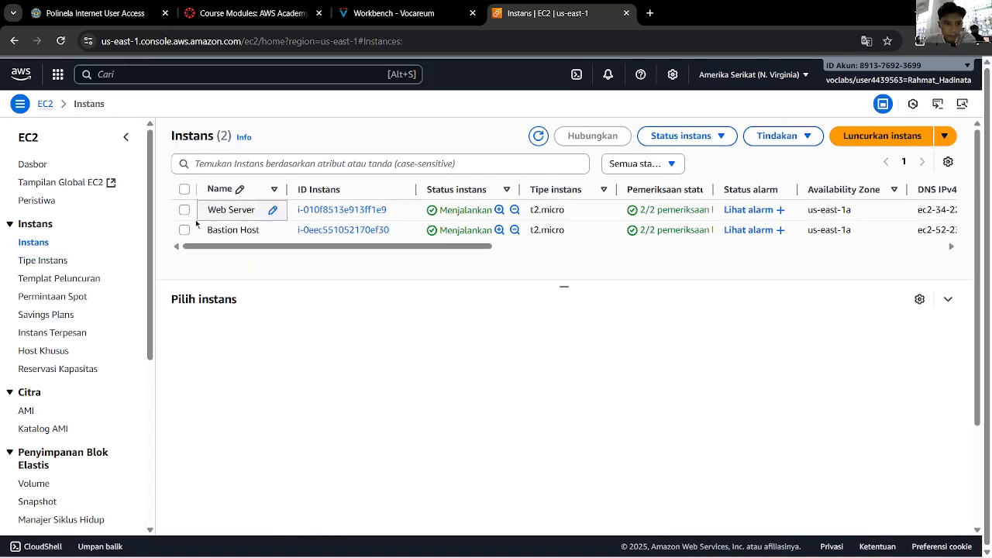
left_click(185, 210)
left_click(778, 136)
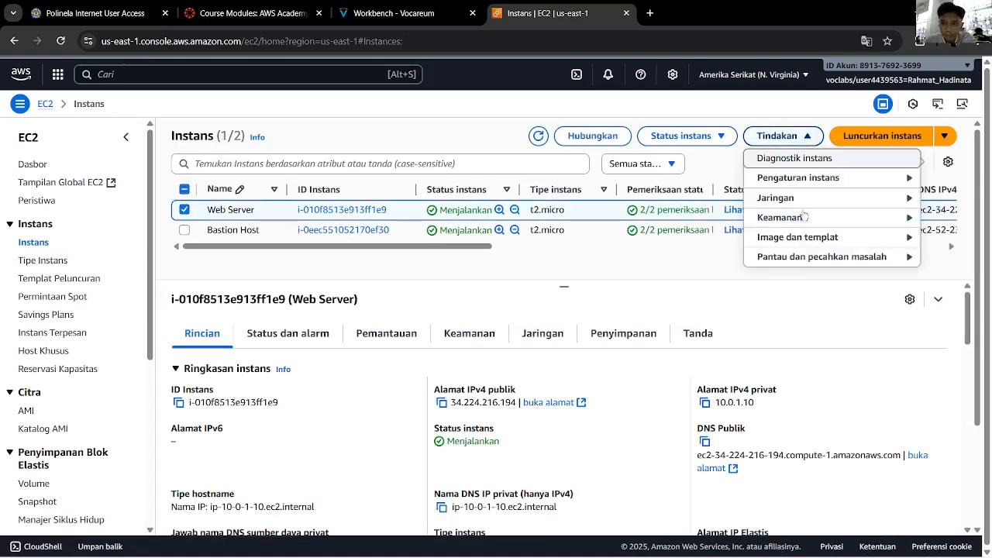
mouse_move(815, 258)
left_click(674, 258)
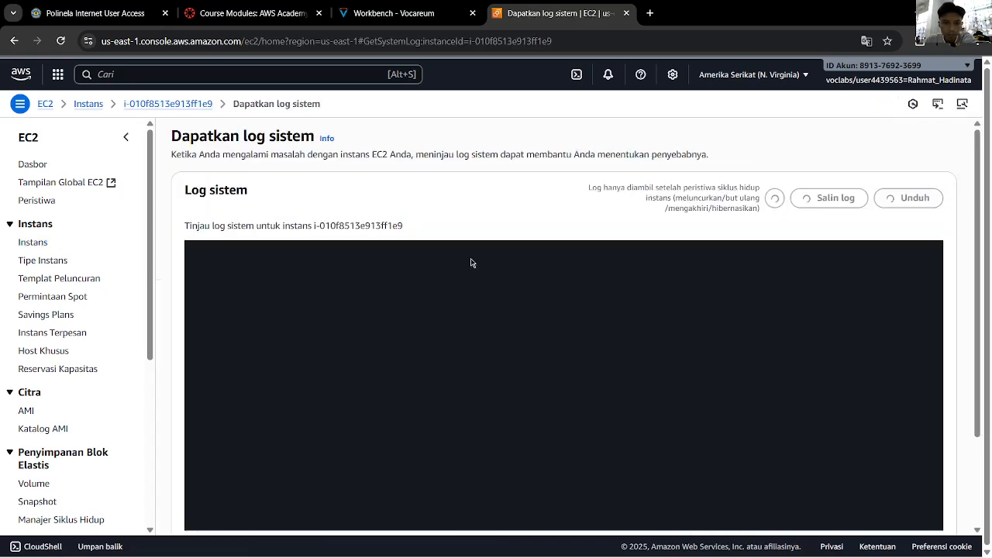
scroll(606, 301, "down", 2)
scroll(605, 300, "up", 1)
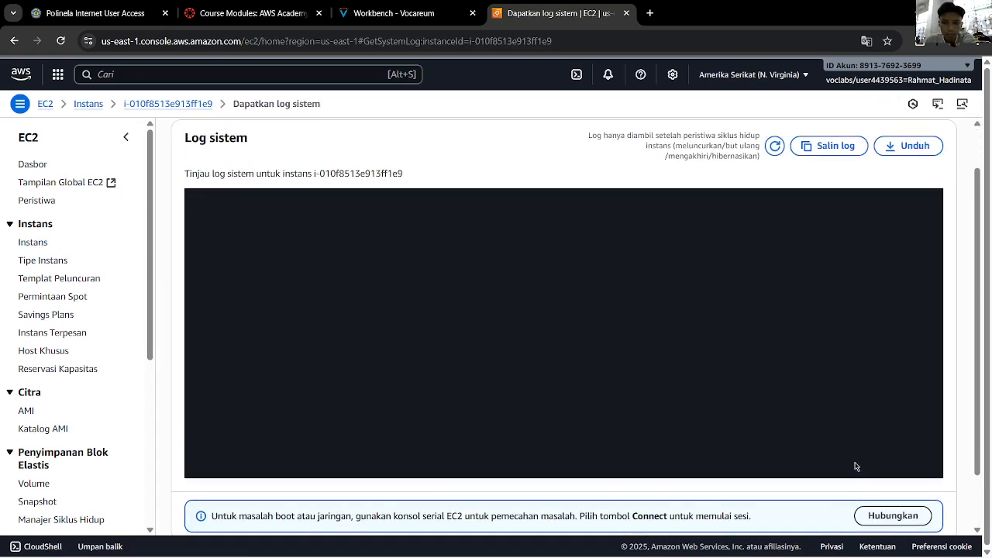
Check the Web Server's serial console page, its instance state options and its connection methods, and return to the instances list
left_click(892, 515)
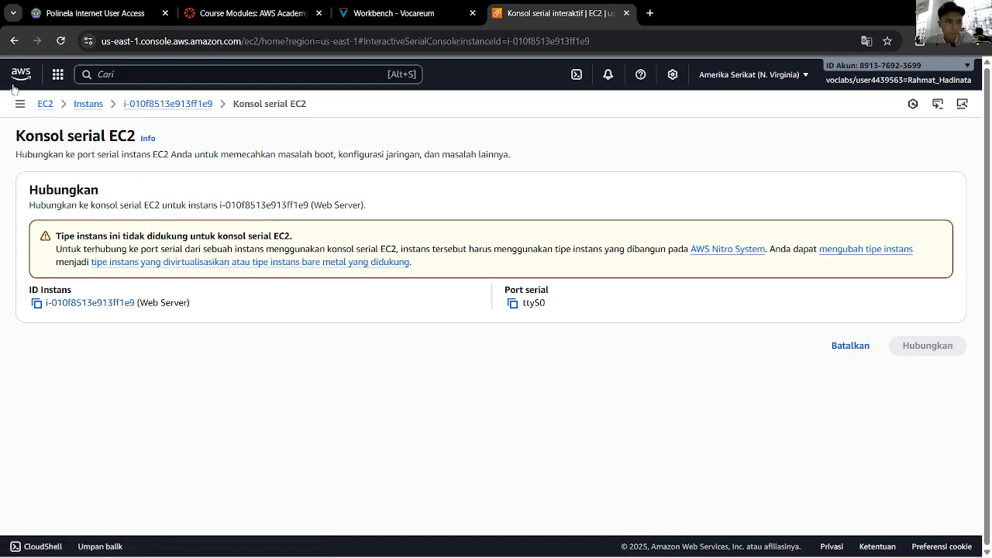
left_click(181, 105)
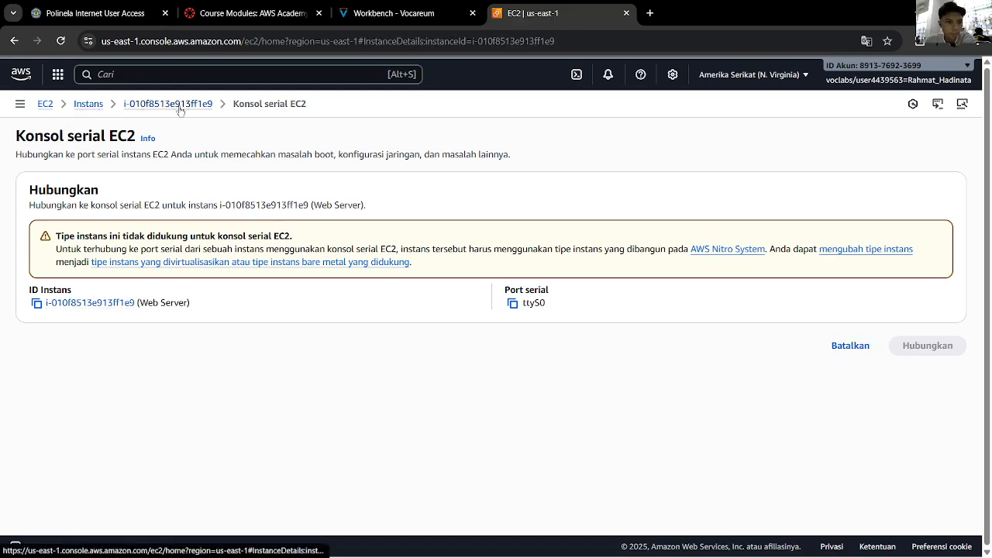
left_click(810, 155)
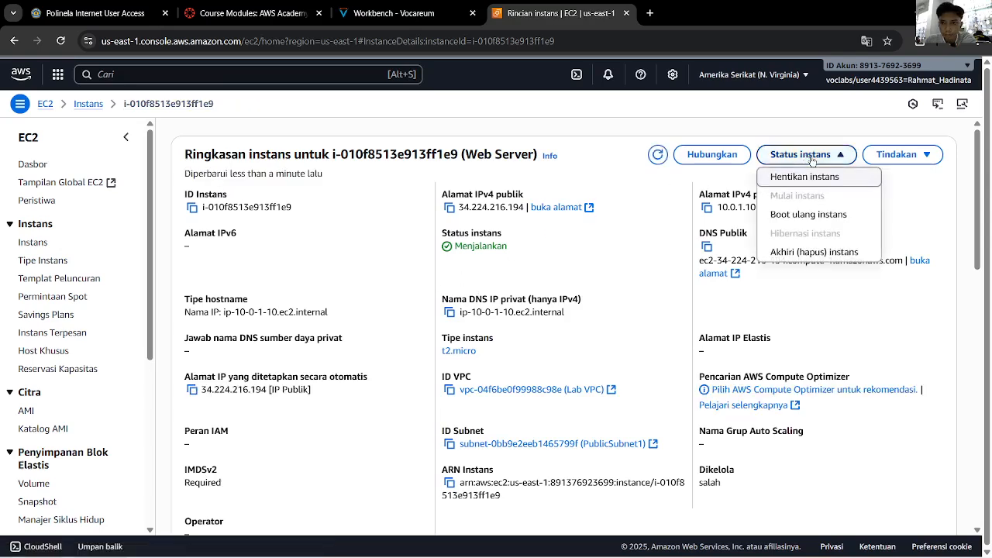
left_click(713, 154)
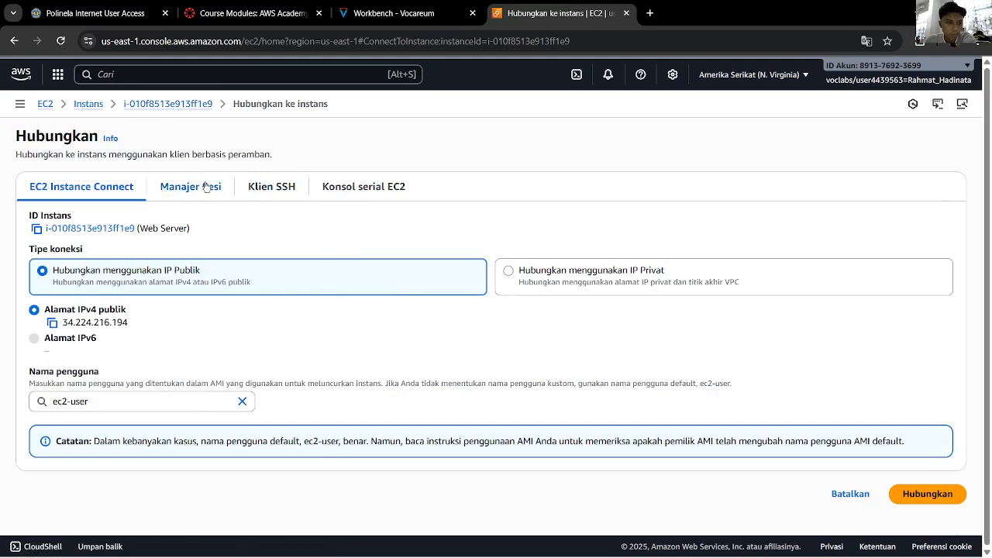
left_click(103, 106)
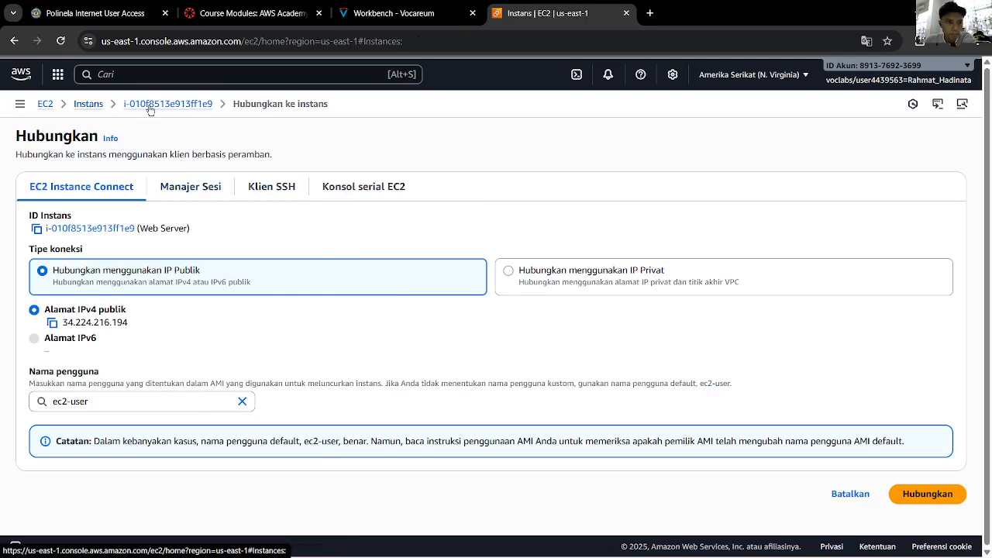
Review the Web Server's status checks, monitoring graphs and the automatic refresh intervals offered for the graphs
left_click(312, 335)
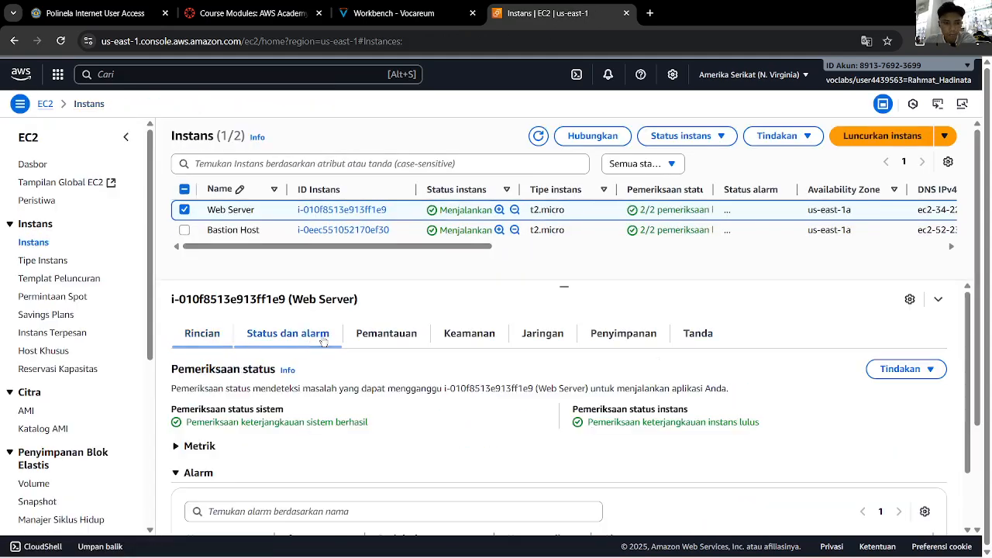
left_click(409, 337)
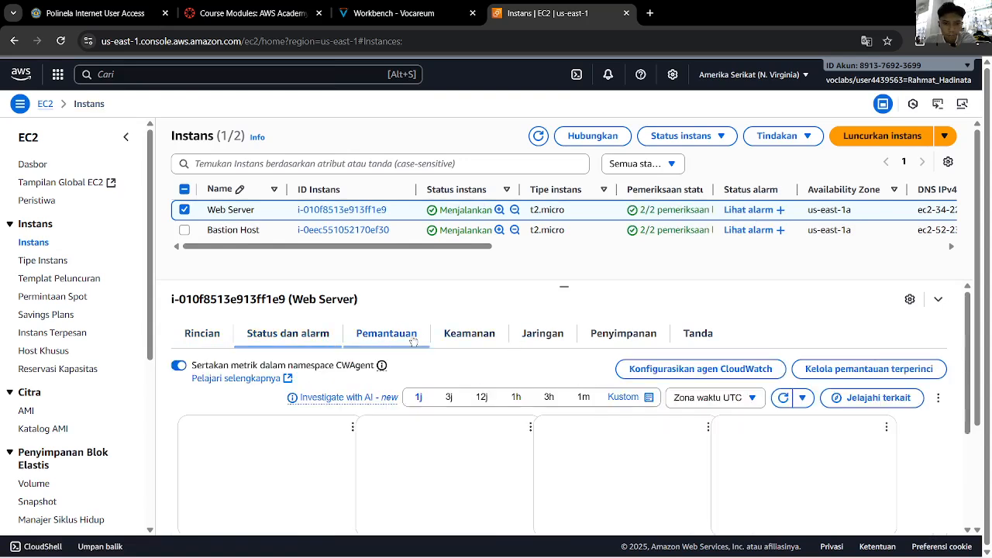
left_click(924, 397)
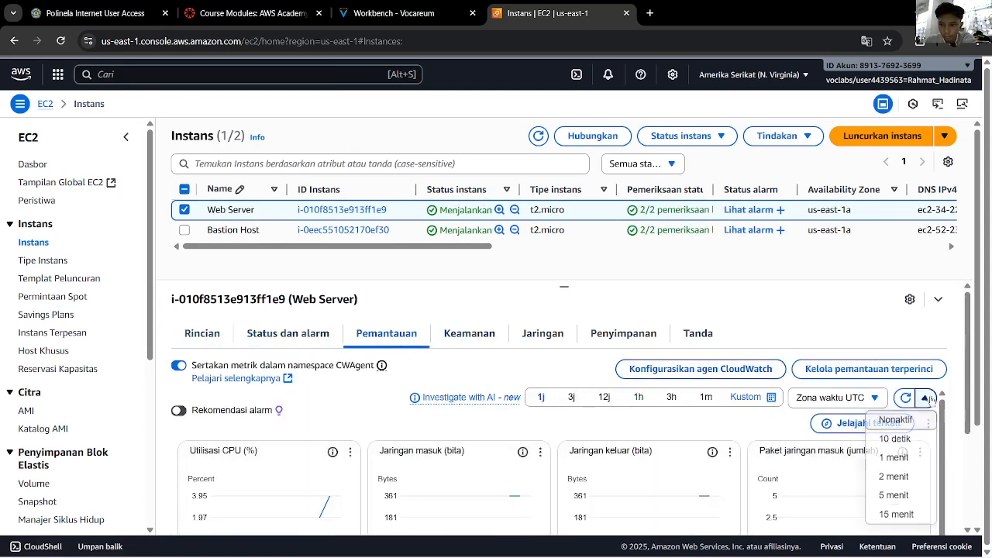
left_click(913, 398)
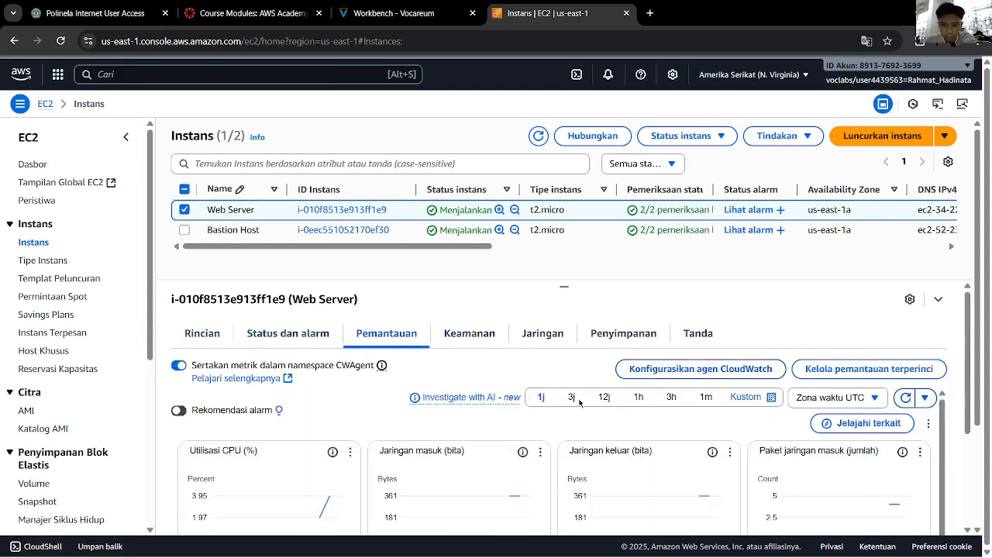
scroll(289, 400, "down", 1)
scroll(289, 400, "down", 1)
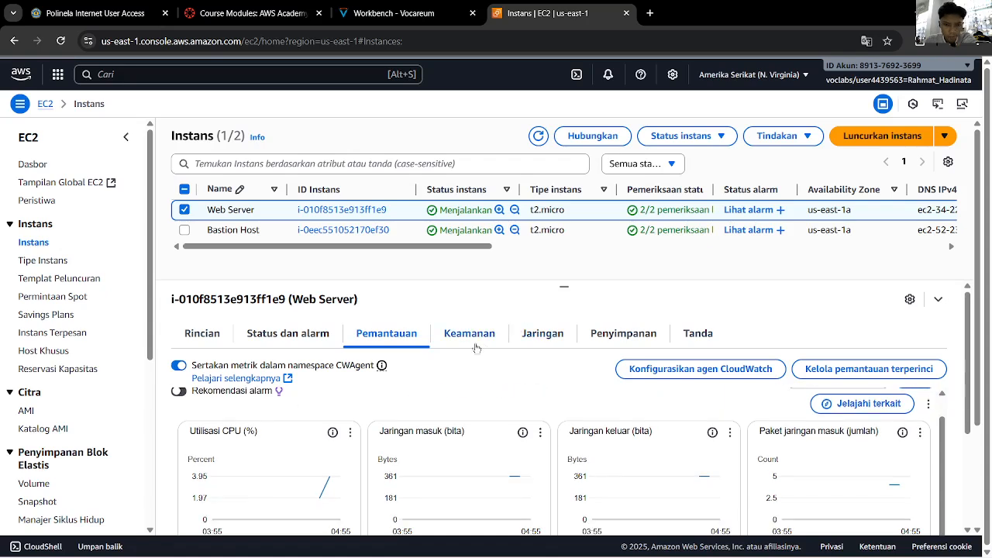
Get the Web Server's system log and look through its output for the HTTP package installation
left_click(777, 136)
mouse_move(819, 262)
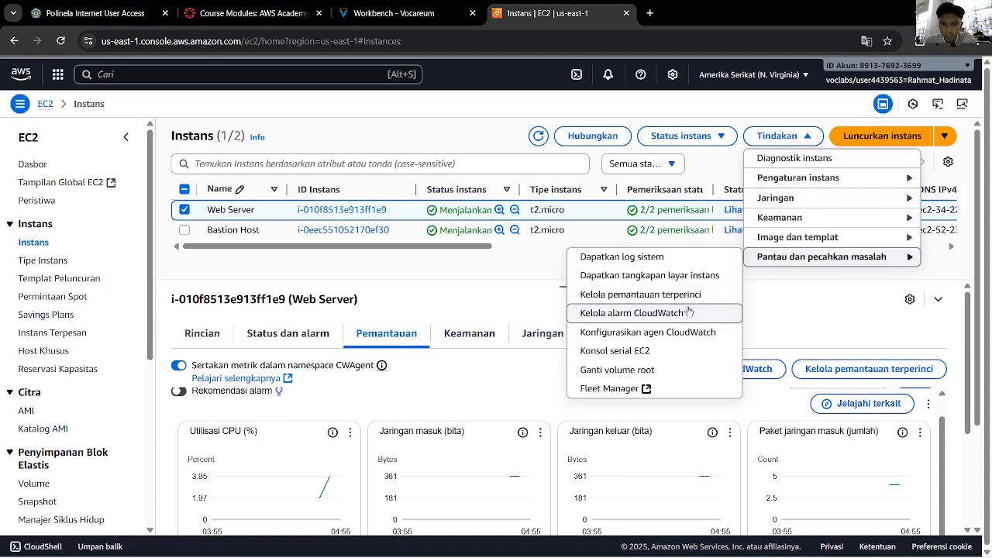
left_click(659, 257)
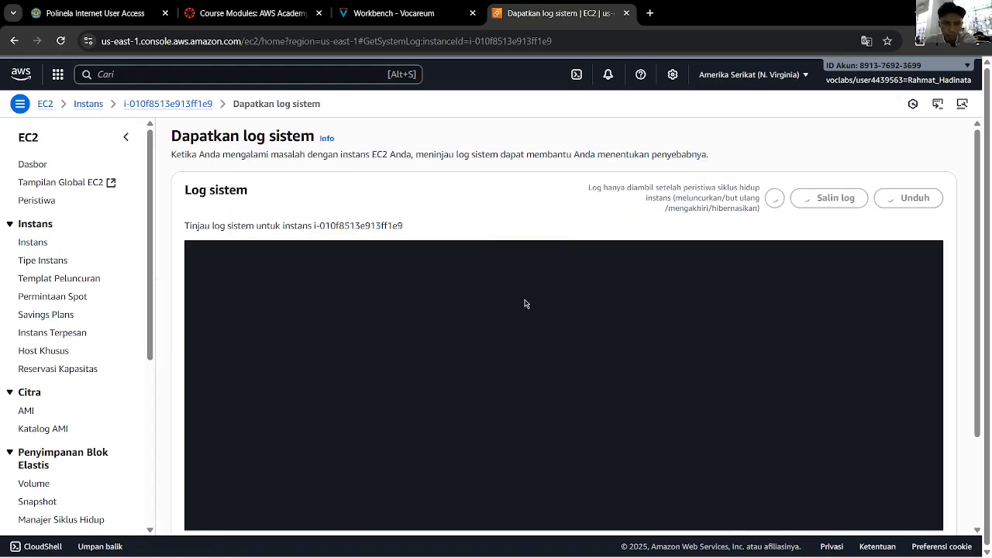
scroll(620, 351, "up", 10)
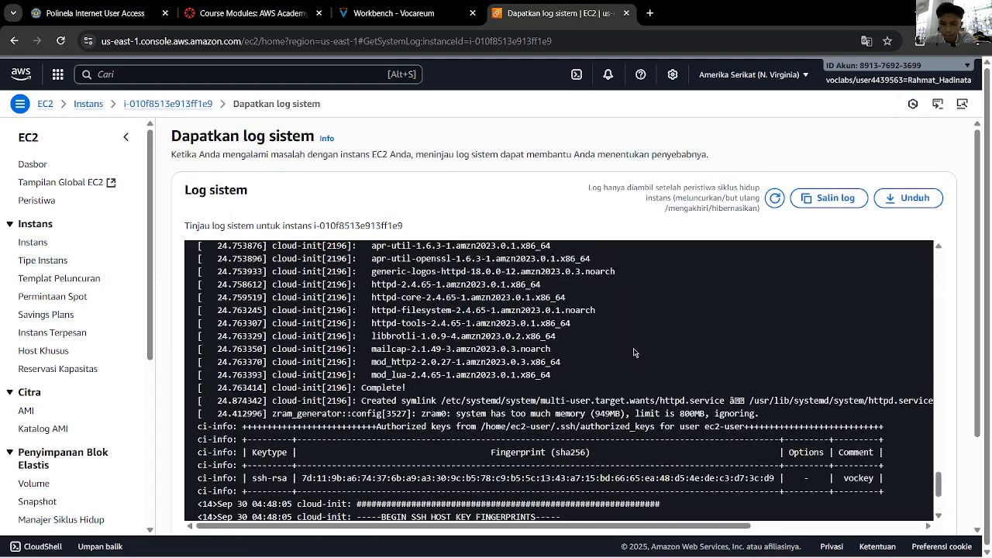
scroll(633, 353, "up", 10)
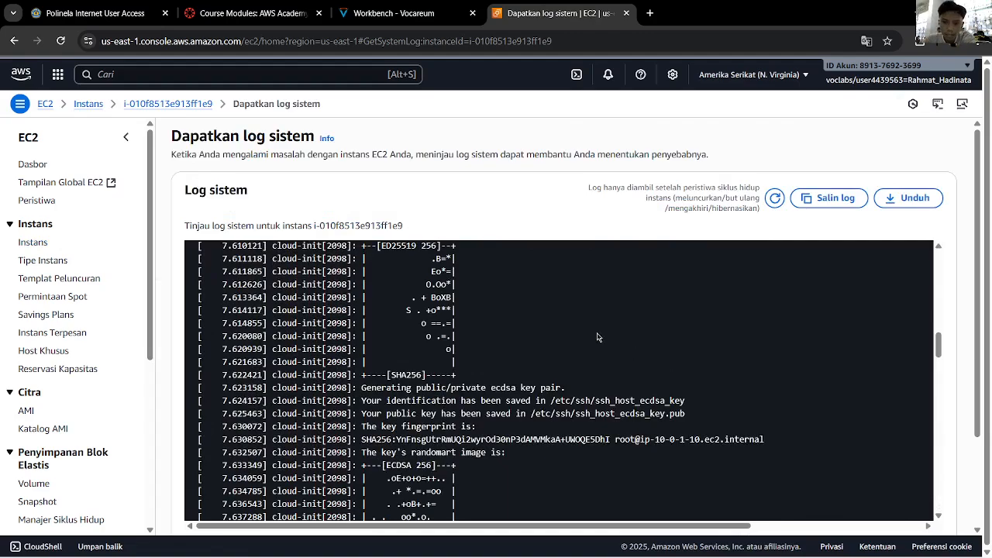
scroll(586, 327, "down", 20)
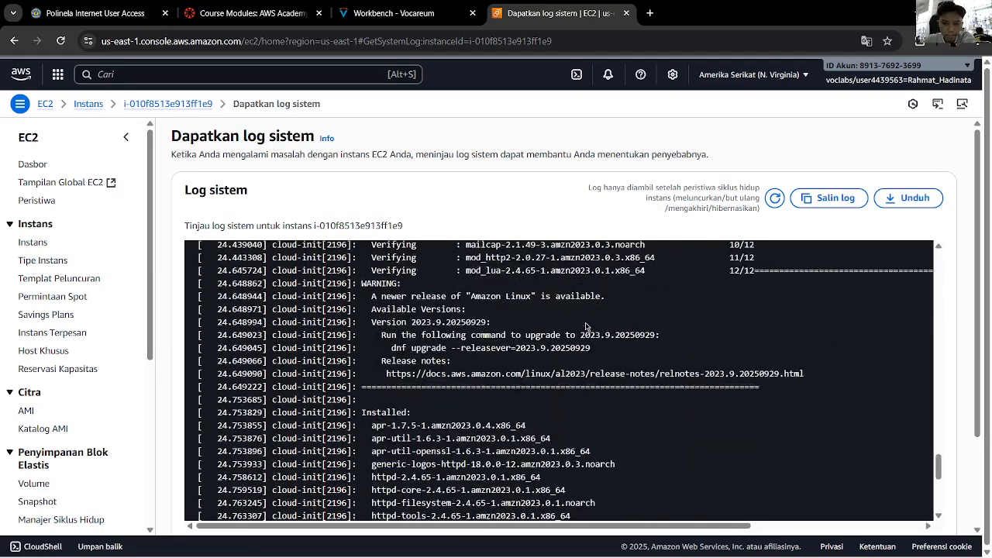
Switch to the Vocareum lab instructions, read steps 23 to 26, and compare the sample system log with the Web Server's log
left_click(392, 13)
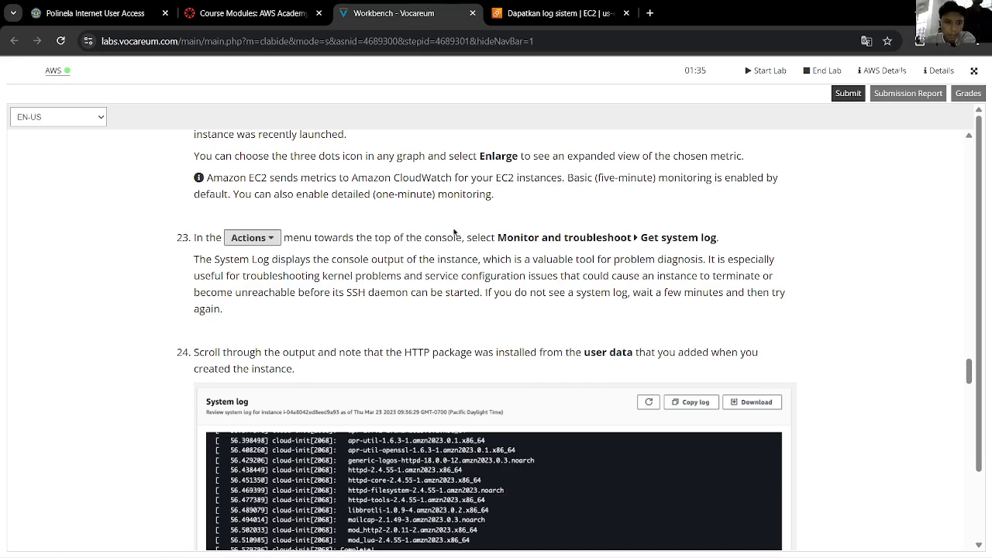
scroll(431, 310, "down", 4)
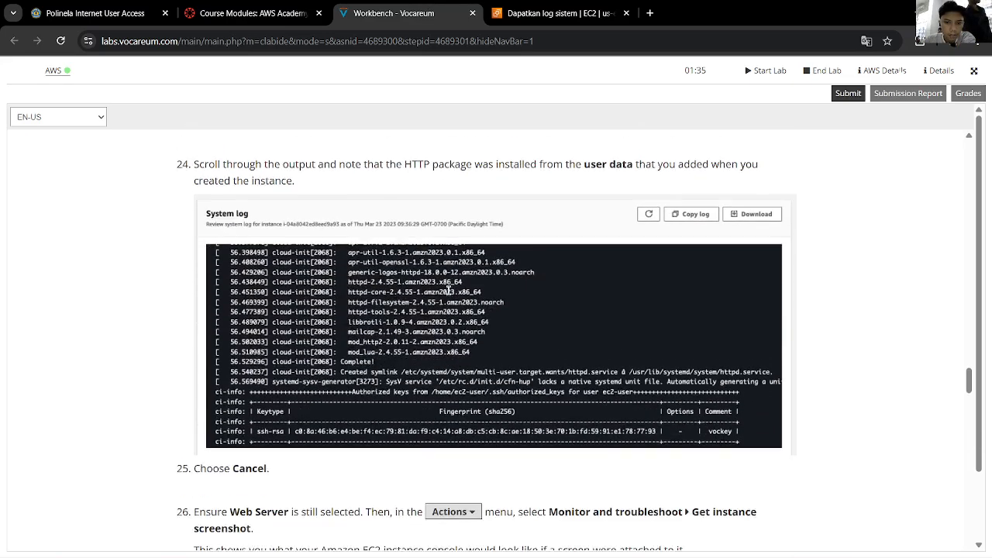
scroll(447, 290, "down", 2)
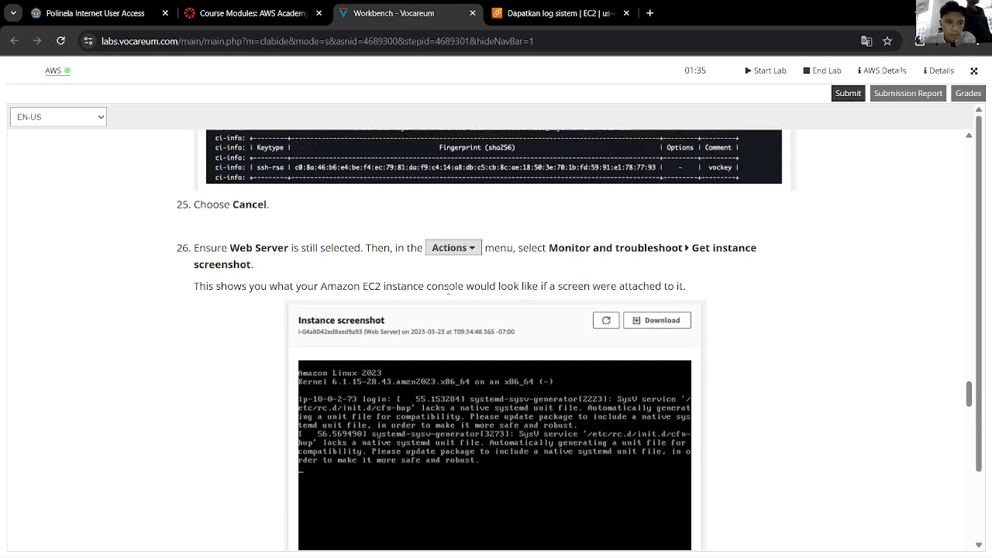
left_click(521, 8)
scroll(598, 359, "up", 5)
scroll(598, 359, "up", 1)
scroll(599, 359, "down", 4)
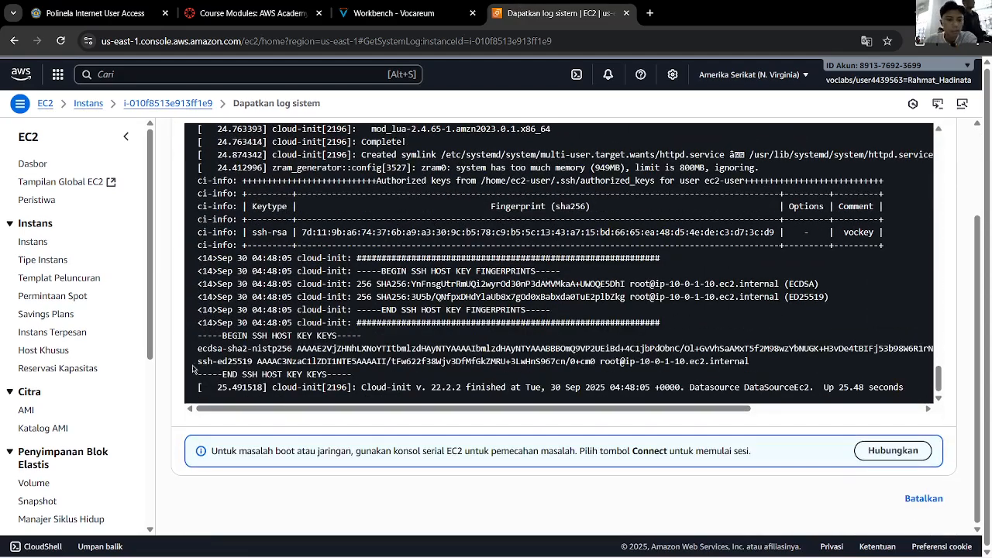
scroll(163, 373, "up", 2)
left_click(403, 13)
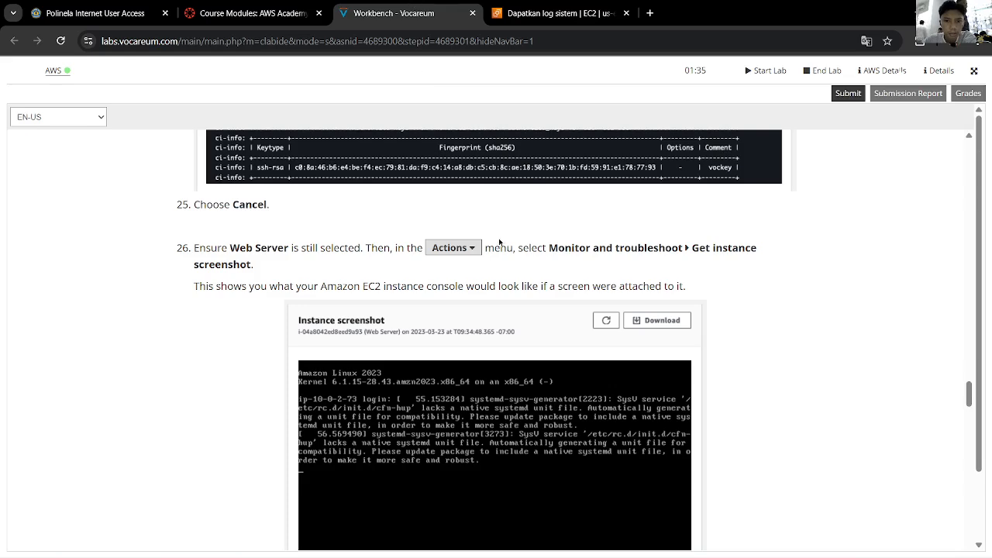
scroll(496, 240, "up", 2)
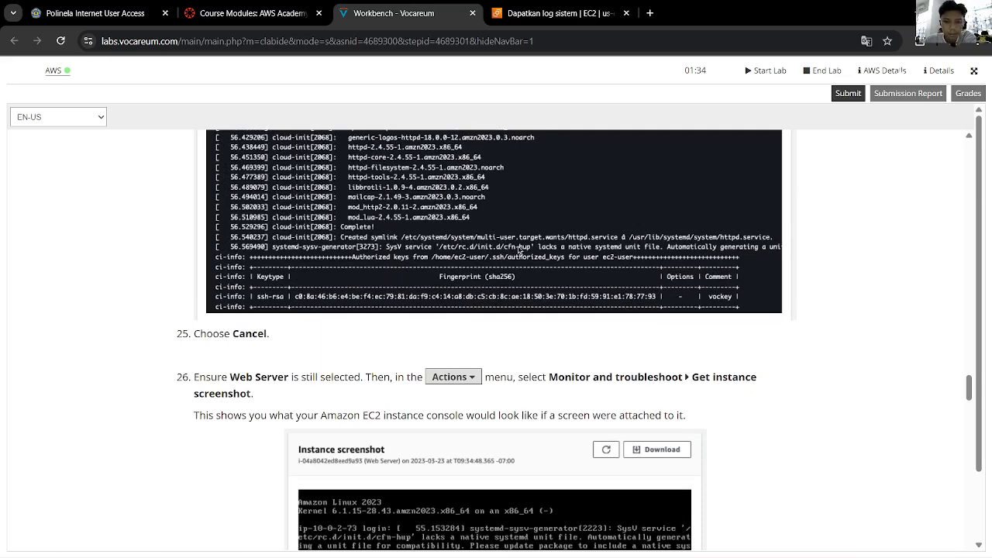
Read lab steps 25 and 26 about closing the system log and getting the Web Server's instance screenshot
scroll(513, 154, "down", 2)
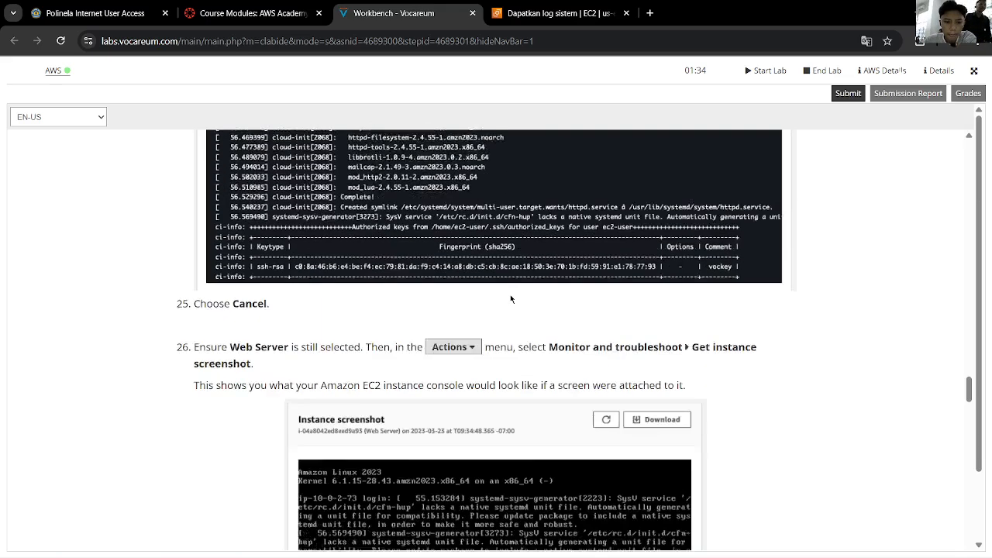
key("ctrl+Tab")
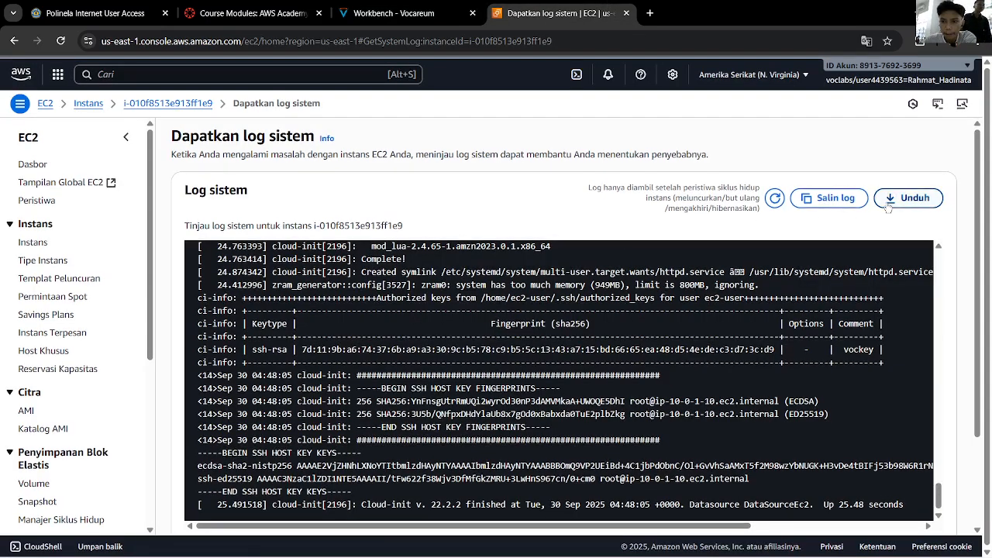
key("ctrl+shift+Tab")
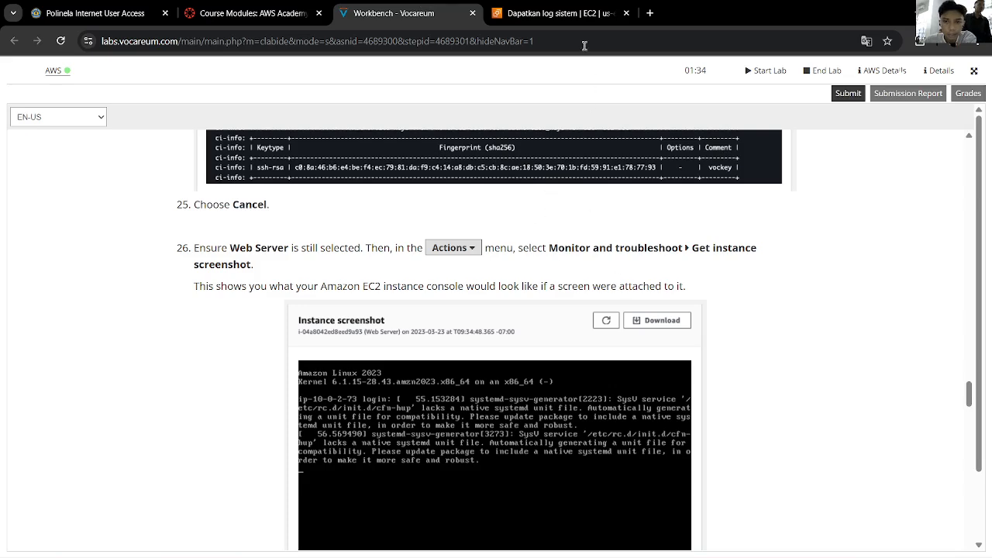
key("ctrl+Tab")
key("ctrl+shift+Tab")
scroll(382, 283, "down", 2)
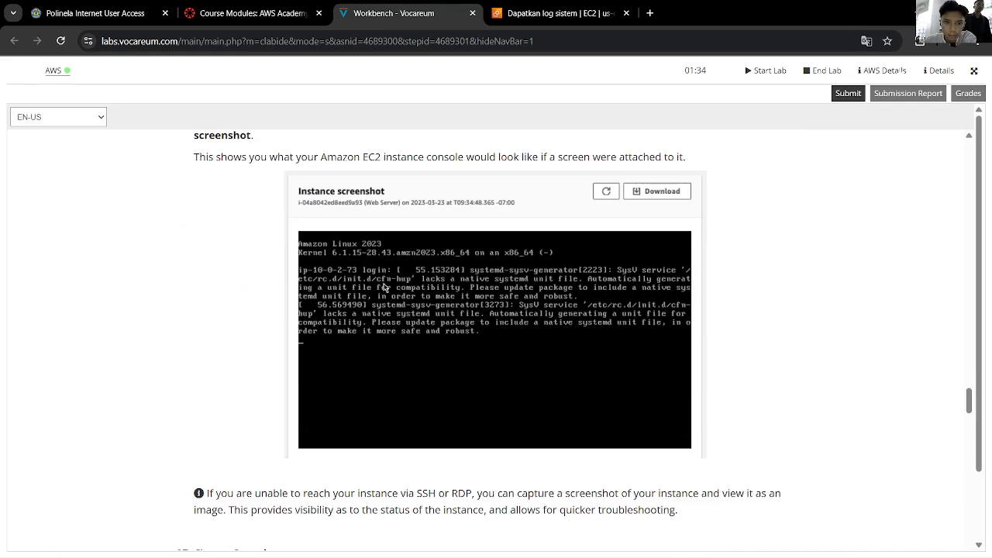
scroll(489, 236, "up", 3)
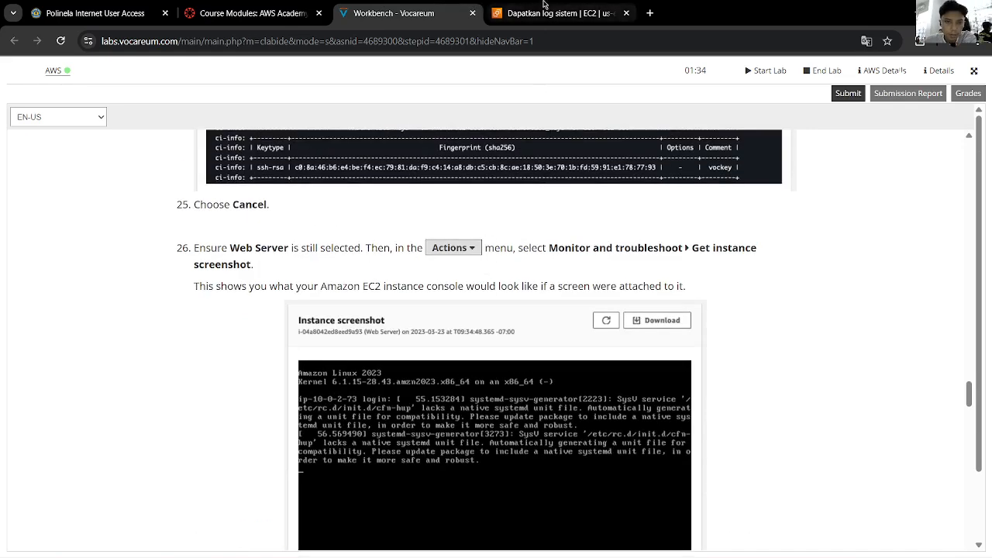
In the EC2 console, leave the system log for the instance list and get the instance screenshot of Web Server
left_click(558, 13)
left_click(167, 103)
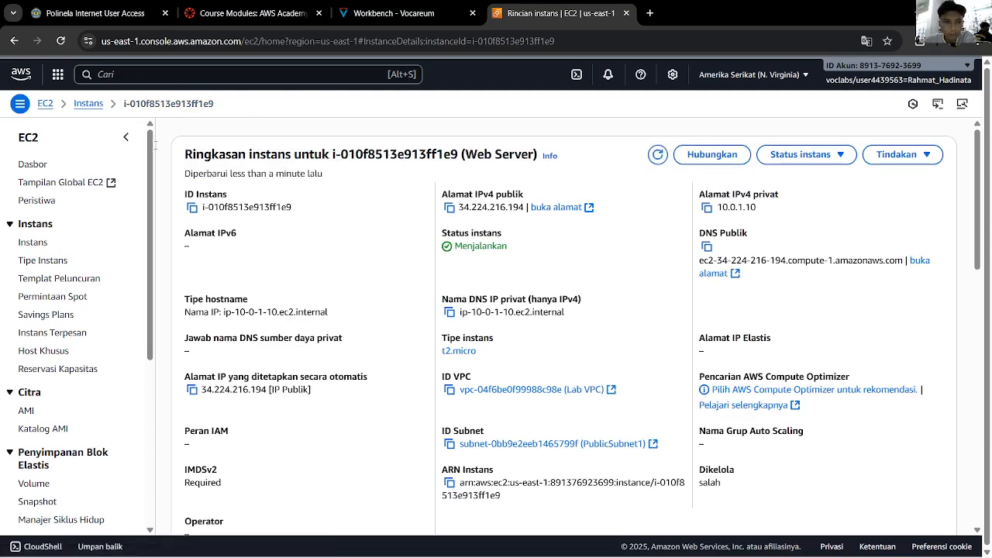
left_click(90, 107)
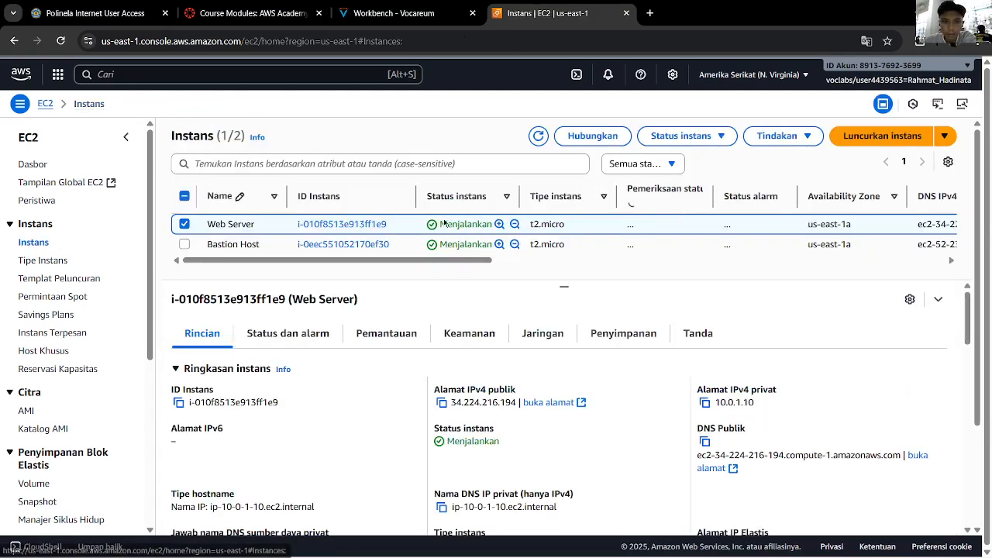
left_click(775, 137)
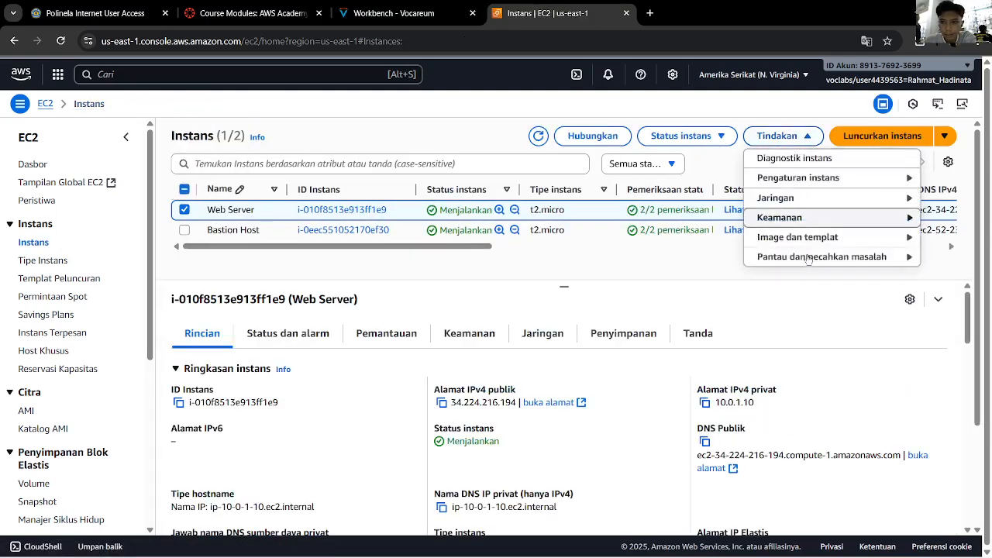
mouse_move(810, 259)
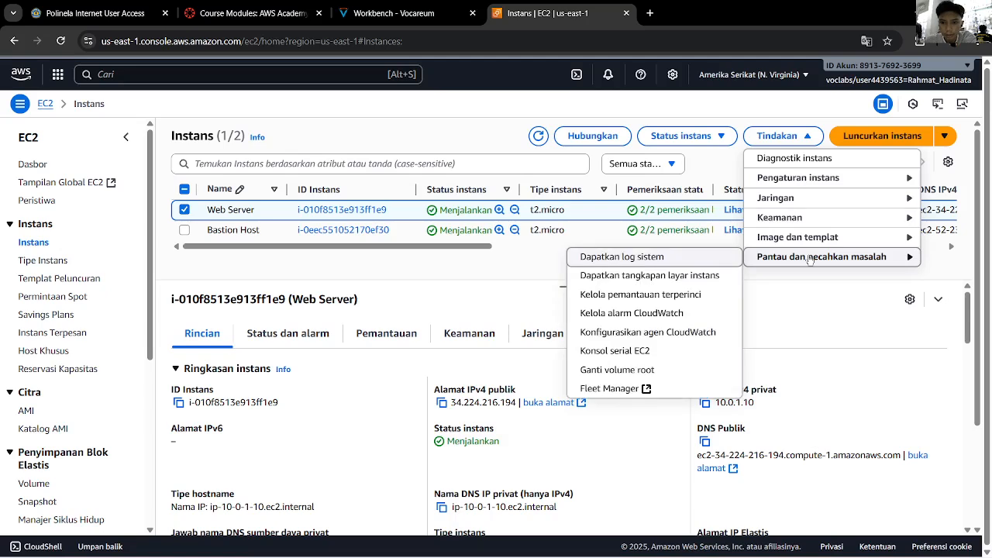
left_click(682, 275)
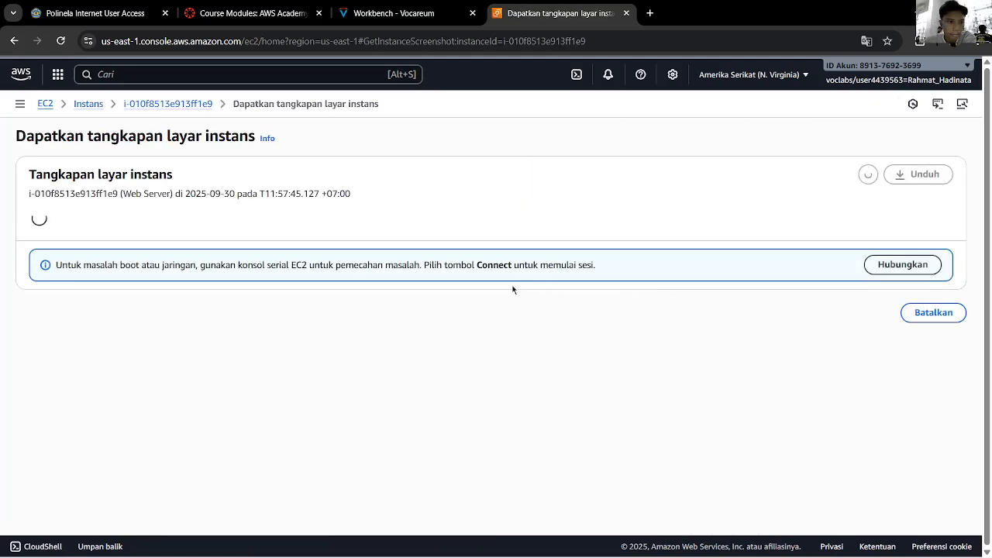
scroll(588, 310, "down", 1)
scroll(587, 310, "up", 1)
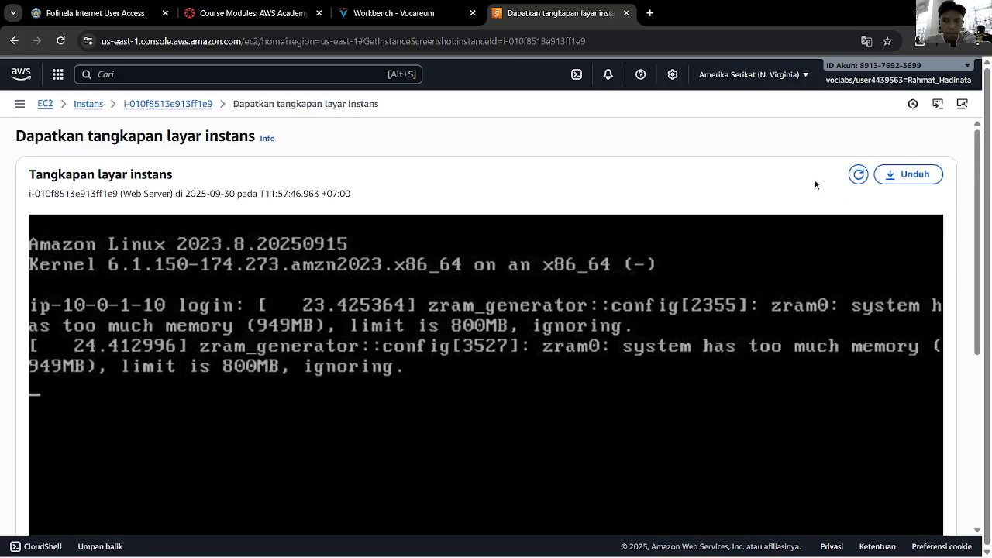
Compare the lab's sample instance screenshot with the Web Server's own and read lab steps 26 and 27
left_click(348, 12)
scroll(496, 295, "down", 3)
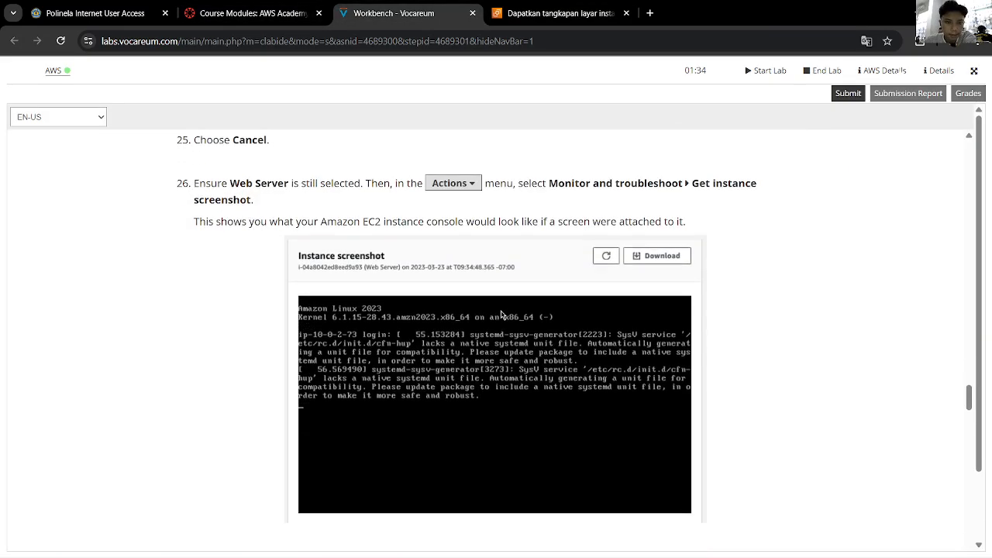
scroll(500, 313, "down", 2)
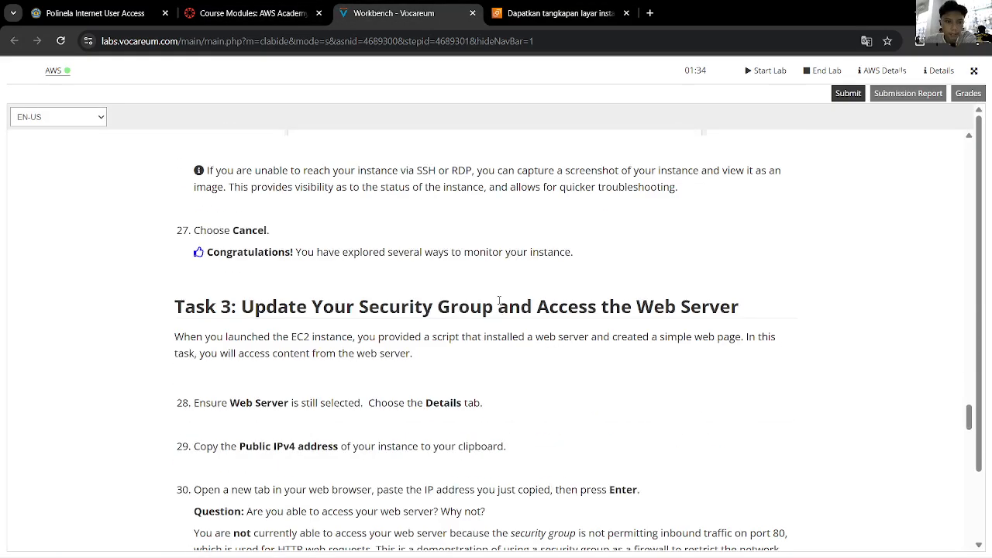
scroll(473, 270, "up", 5)
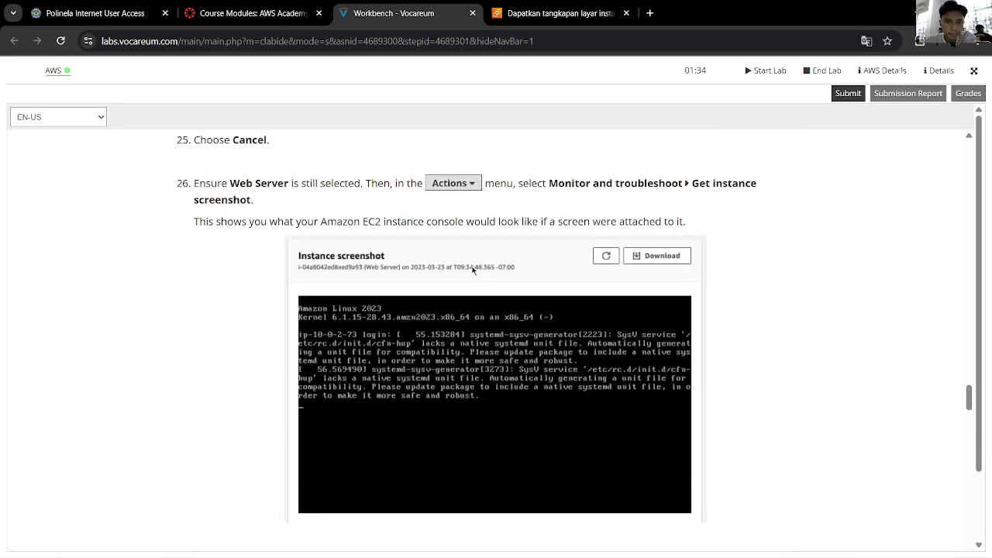
scroll(473, 270, "down", 2)
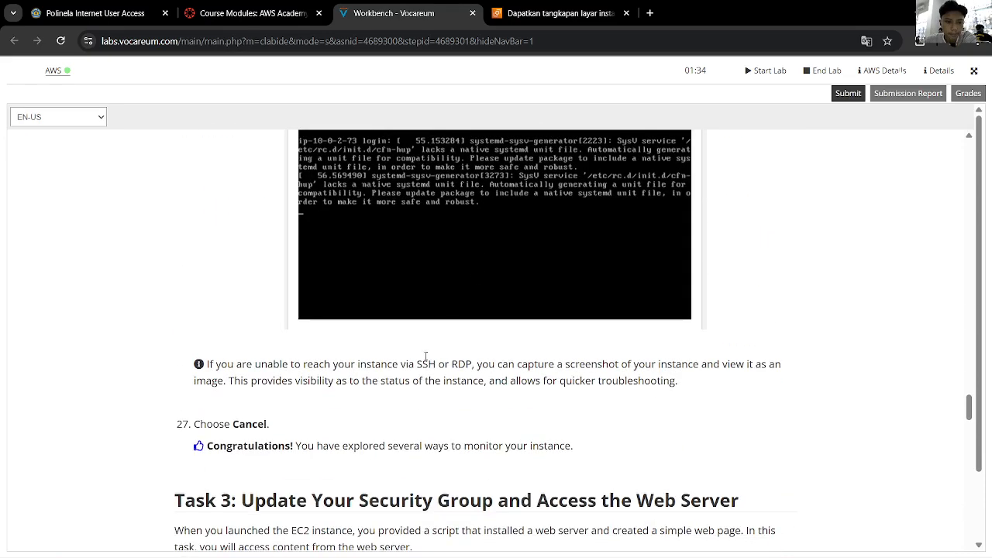
left_click(554, 13)
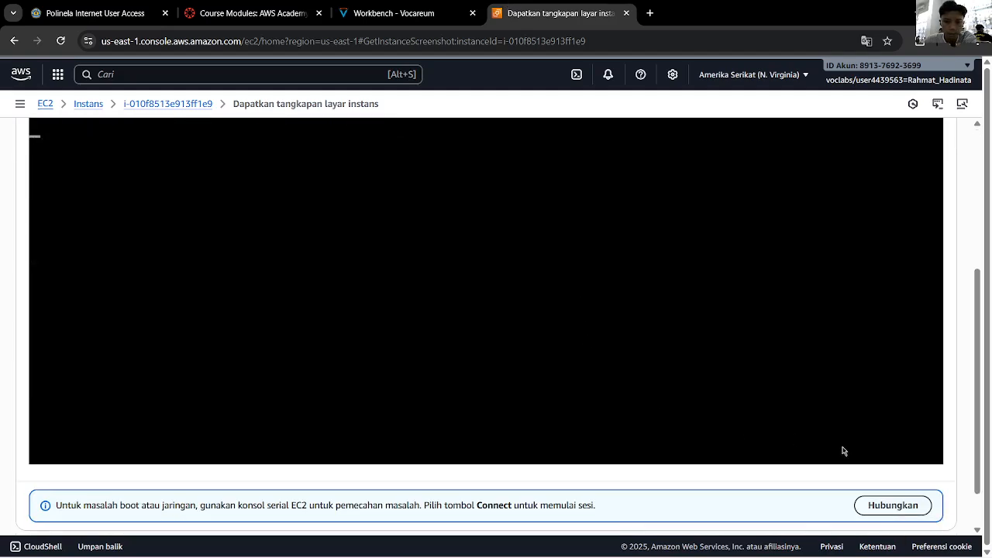
scroll(501, 398, "up", 3)
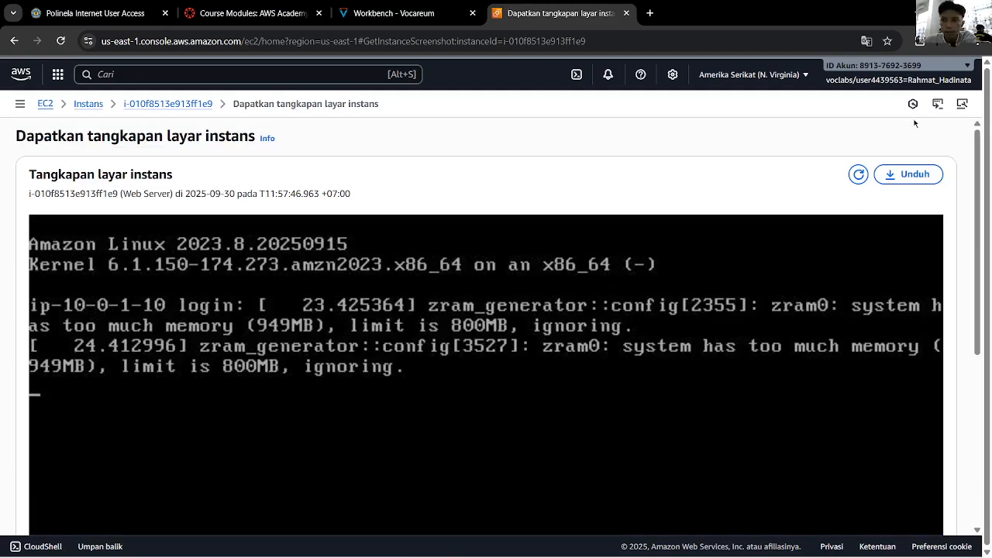
left_click(433, 4)
scroll(560, 290, "up", 3)
scroll(560, 290, "down", 2)
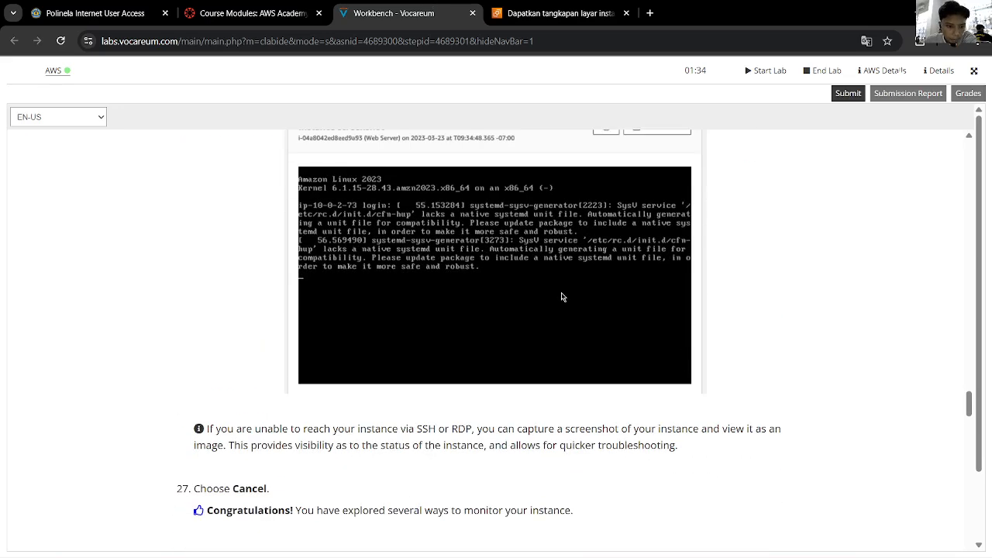
Cancel out of the Web Server's instance screenshot page to return to the EC2 instance list
left_click(541, 17)
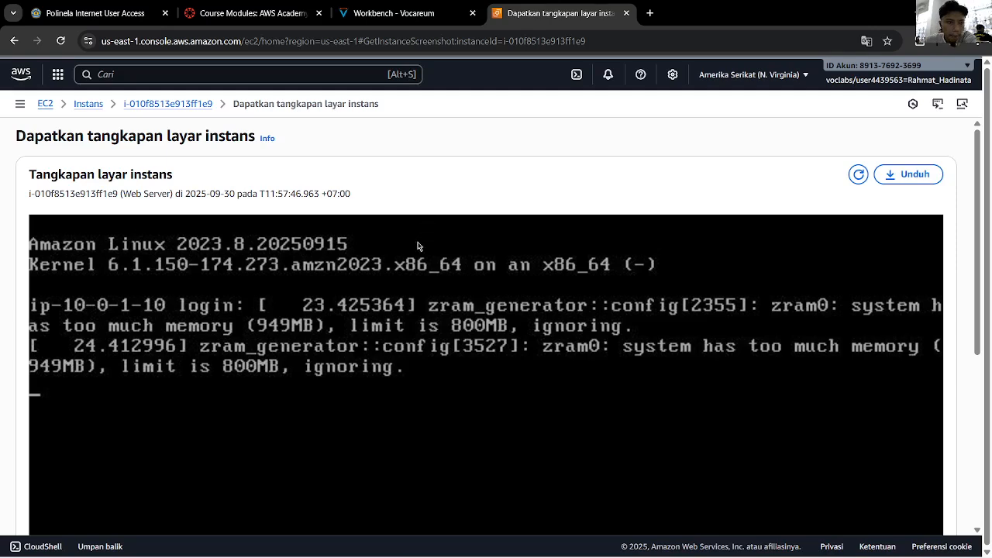
scroll(556, 284, "down", 4)
scroll(555, 284, "up", 4)
scroll(641, 327, "down", 4)
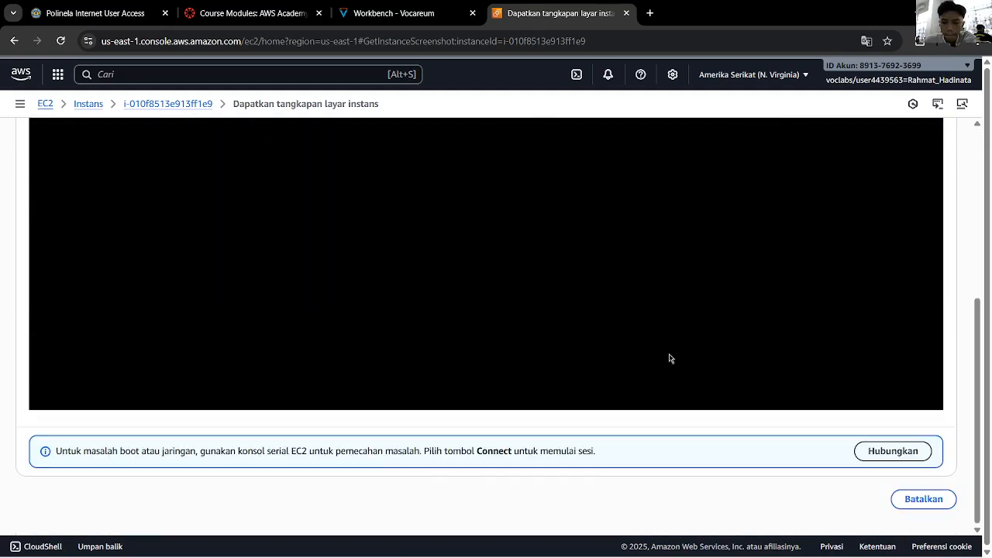
left_click(895, 493)
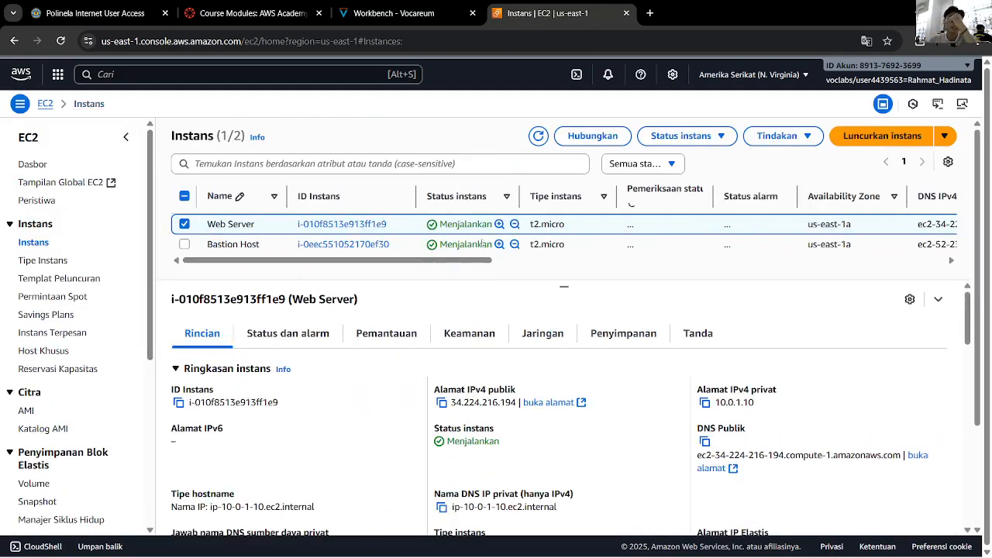
Read Task 3 of the lab from step 28 on and check the Web Server's selection and details in the EC2 console
left_click(389, 9)
scroll(433, 256, "down", 5)
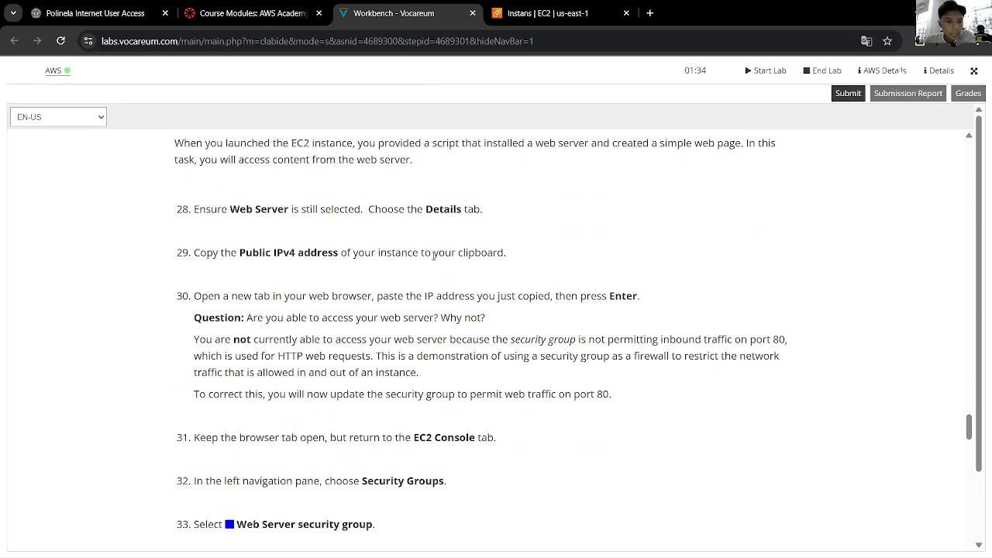
scroll(433, 255, "up", 1)
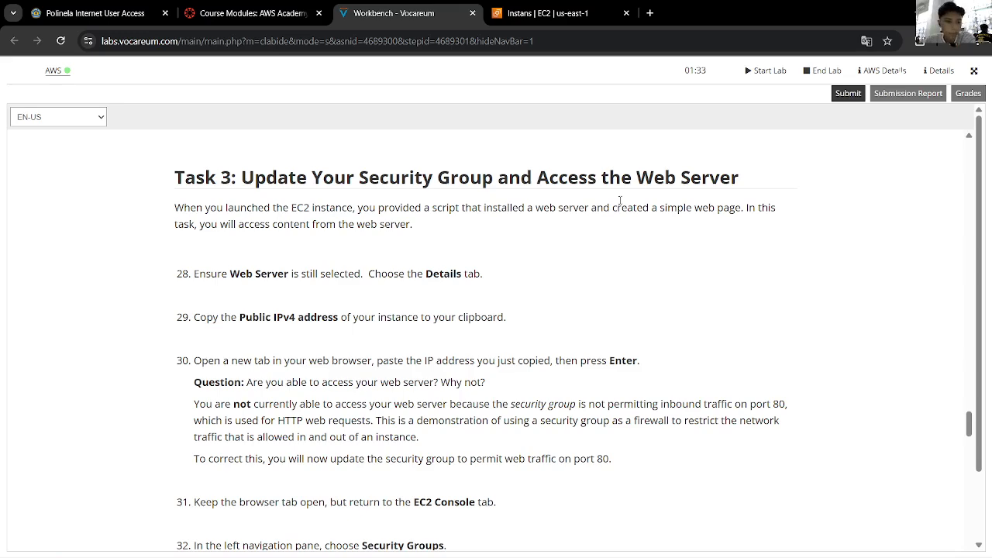
scroll(455, 248, "down", 1)
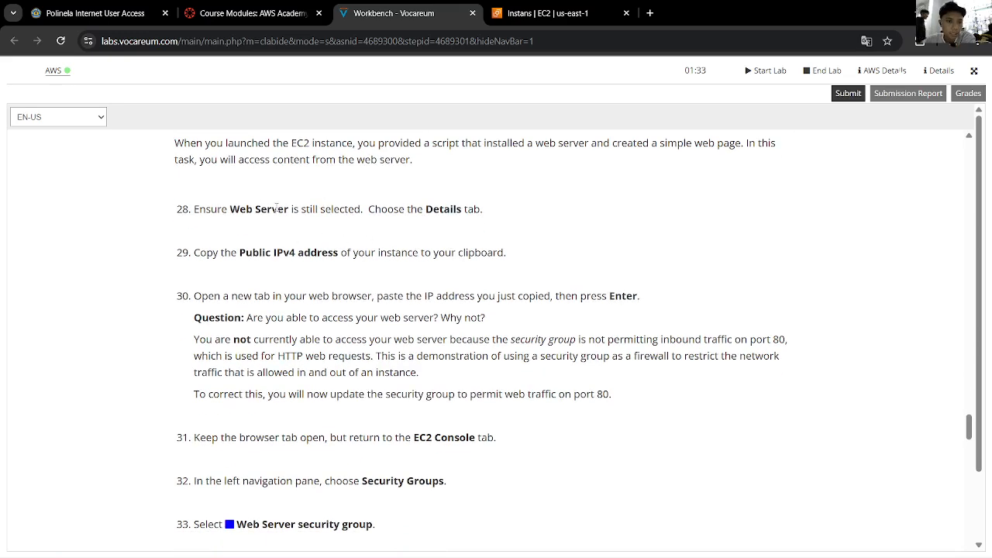
left_click(533, 13)
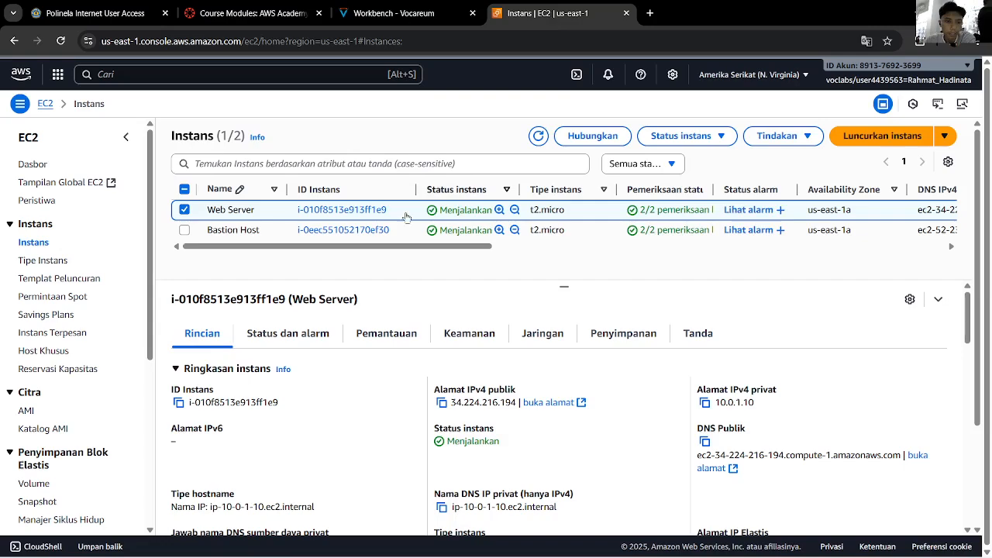
left_click(457, 6)
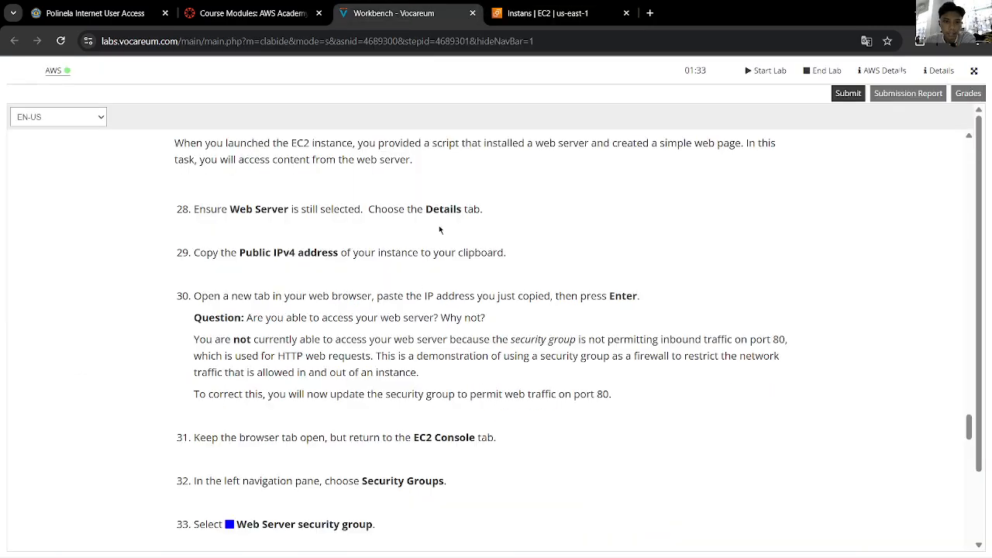
left_click(542, 8)
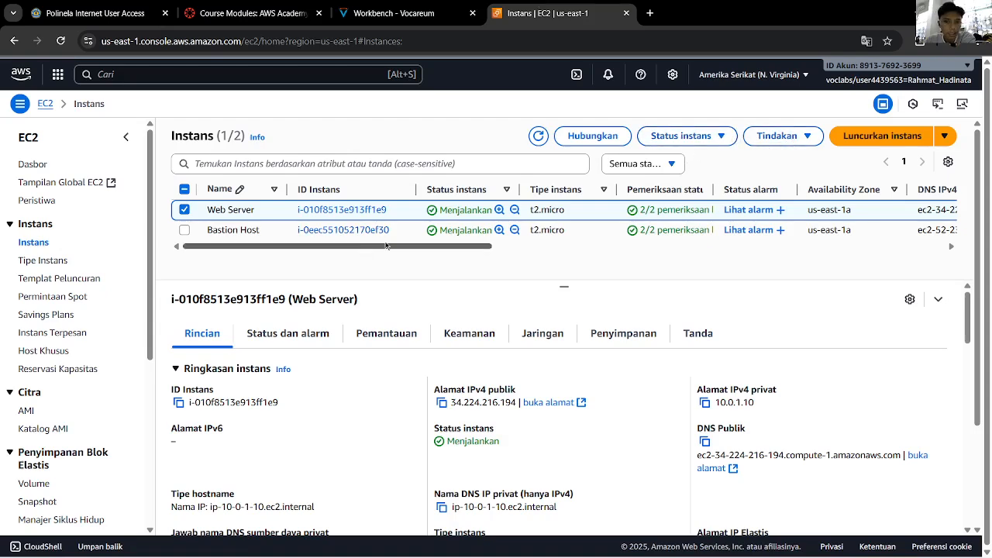
left_click_drag(361, 245, 327, 257)
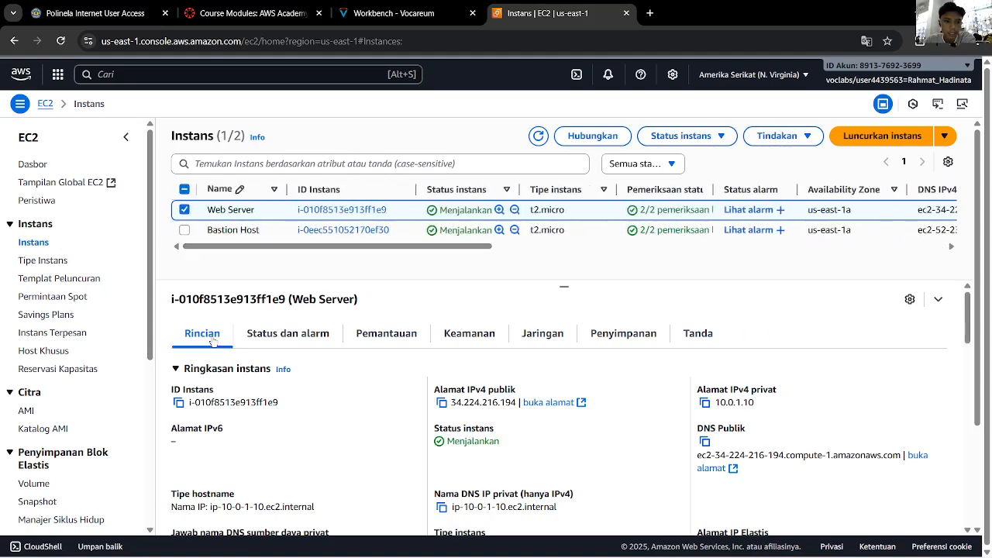
left_click(463, 5)
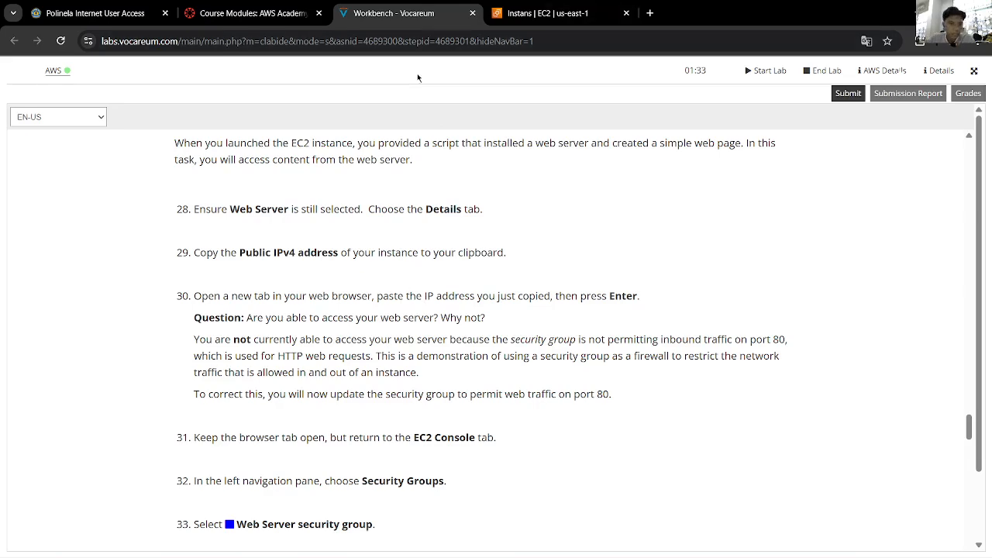
Copy the Web Server's public IPv4 address and open it in a new incognito window, continuing past the HTTPS warning
left_click(512, 14)
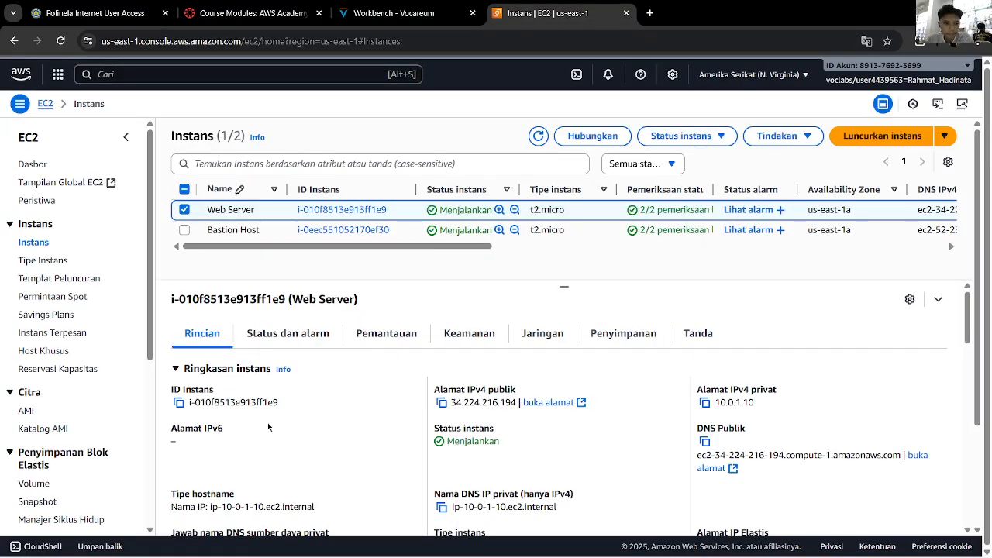
left_click(441, 402)
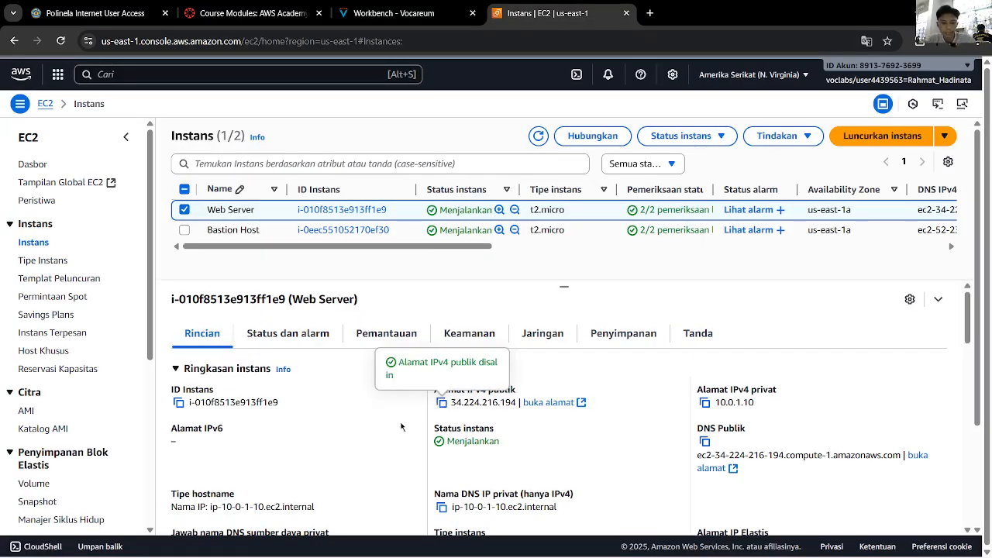
key("ctrl+shift+n")
key("ctrl+v")
key("Return")
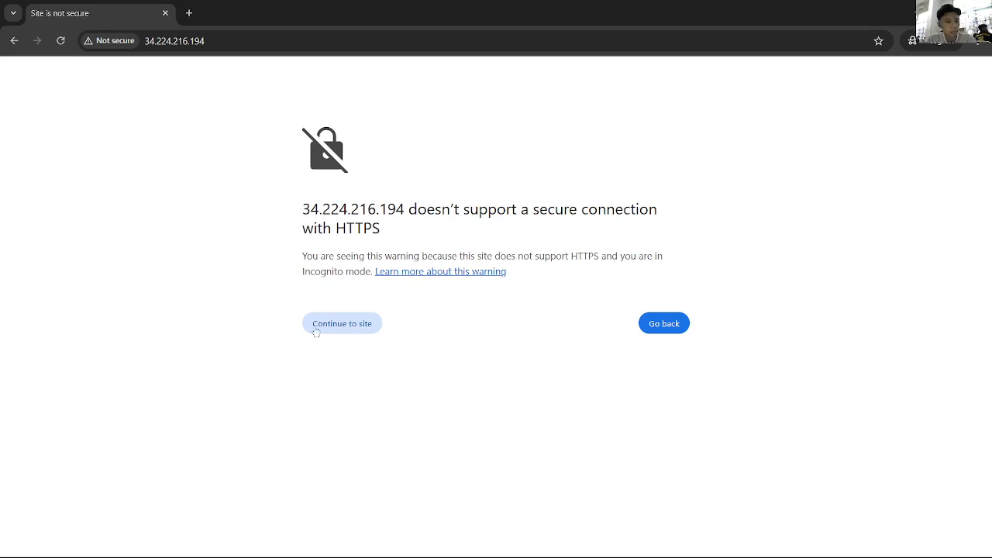
left_click(324, 327)
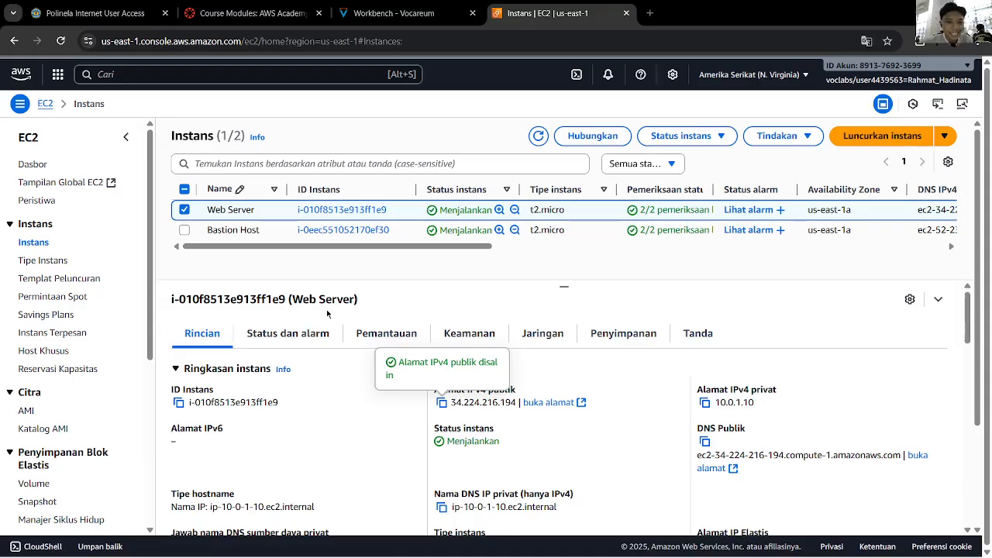
Retry loading 34.224.216.194 in the incognito window, continuing past the HTTPS warning
key("alt+Tab")
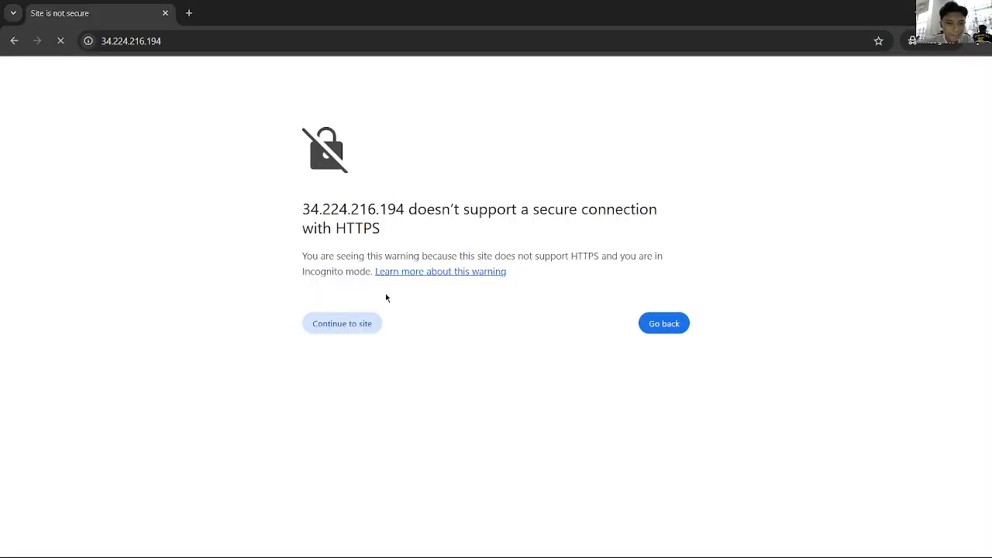
left_click(67, 47)
left_click(352, 325)
left_click(356, 40)
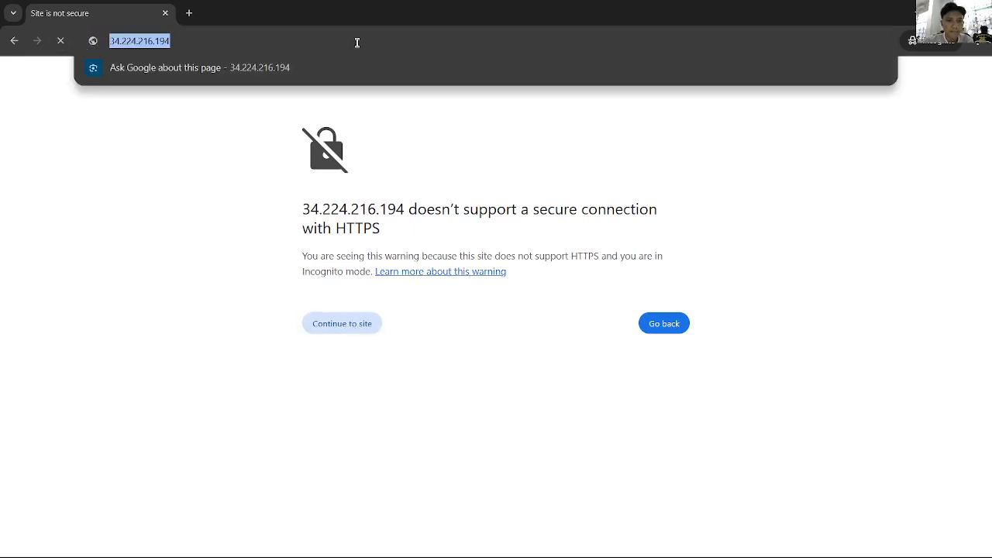
key("Return")
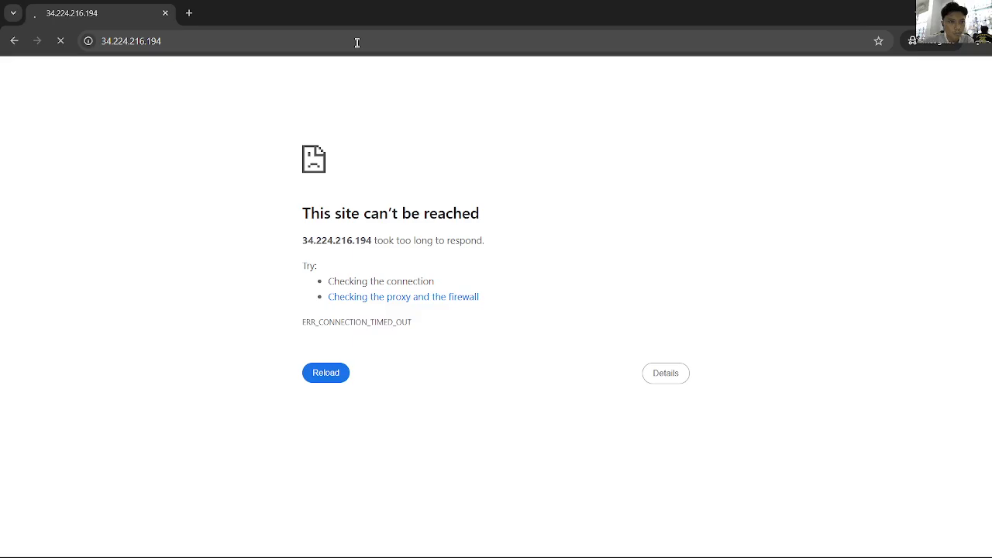
Open the Web Server's public IPv4 address in a new tab from its instance details, then return to the EC2 console
key("alt+Tab")
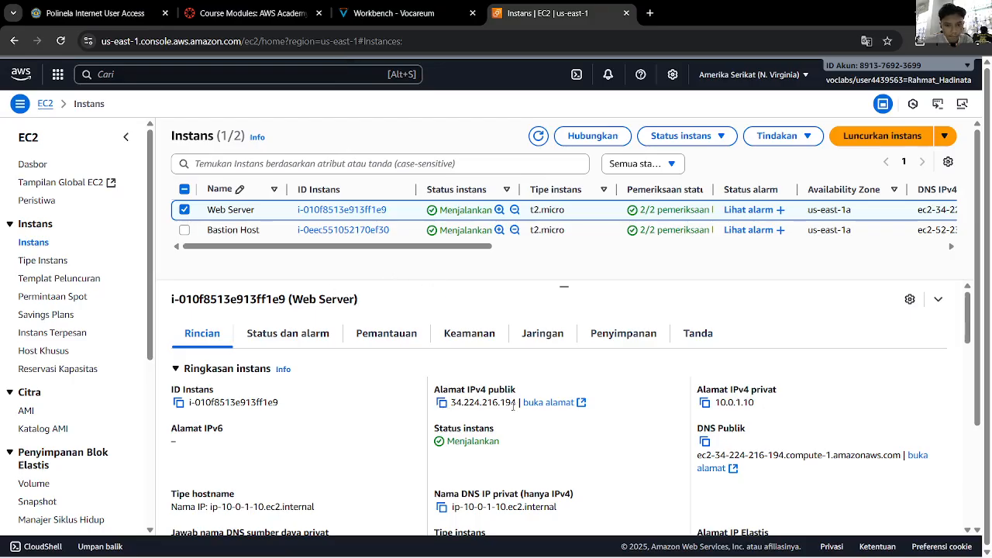
left_click(542, 403)
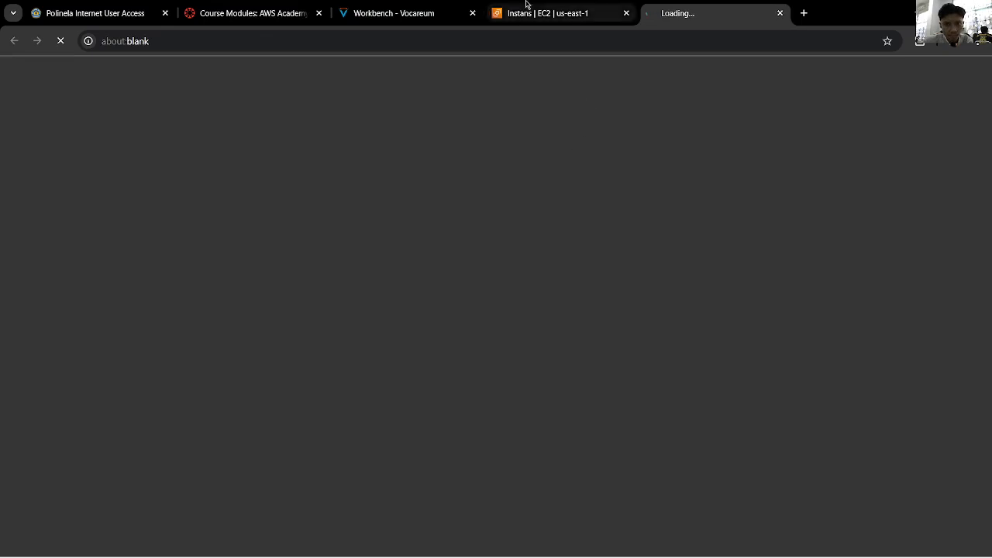
key("alt+Tab")
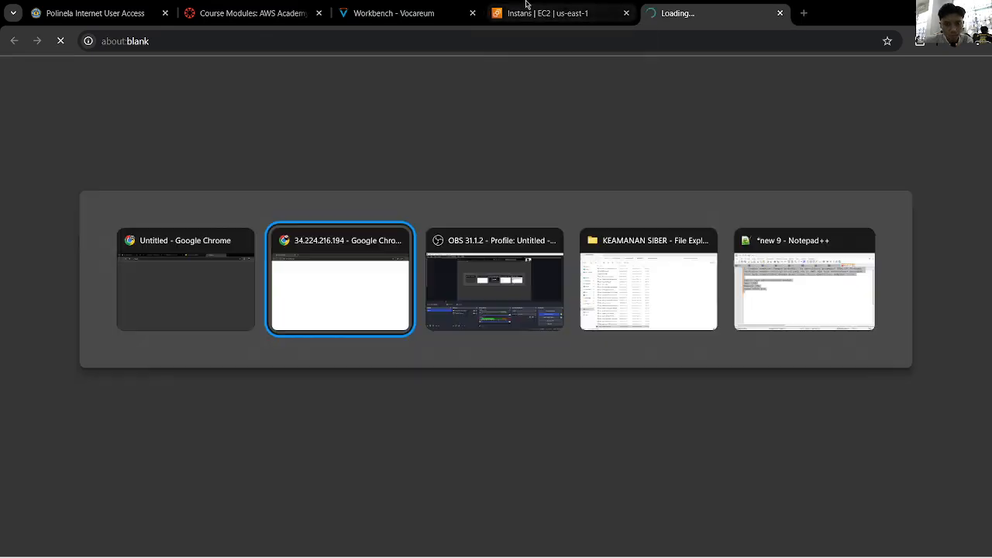
key("alt+Tab")
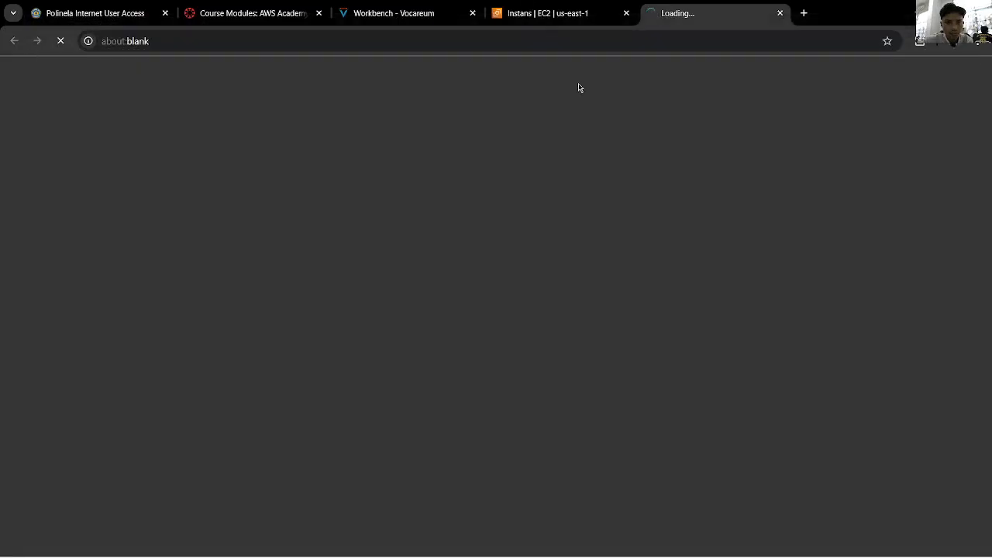
left_click(568, 10)
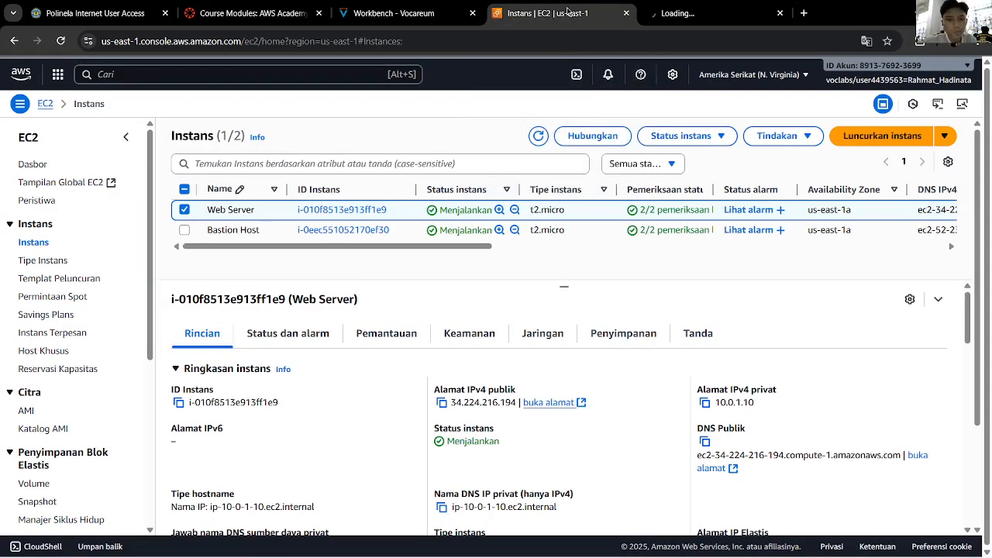
Read lab steps 30 to 36 and check the page at the Web Server's public address against the question in step 30
key("ctrl+shift+Tab")
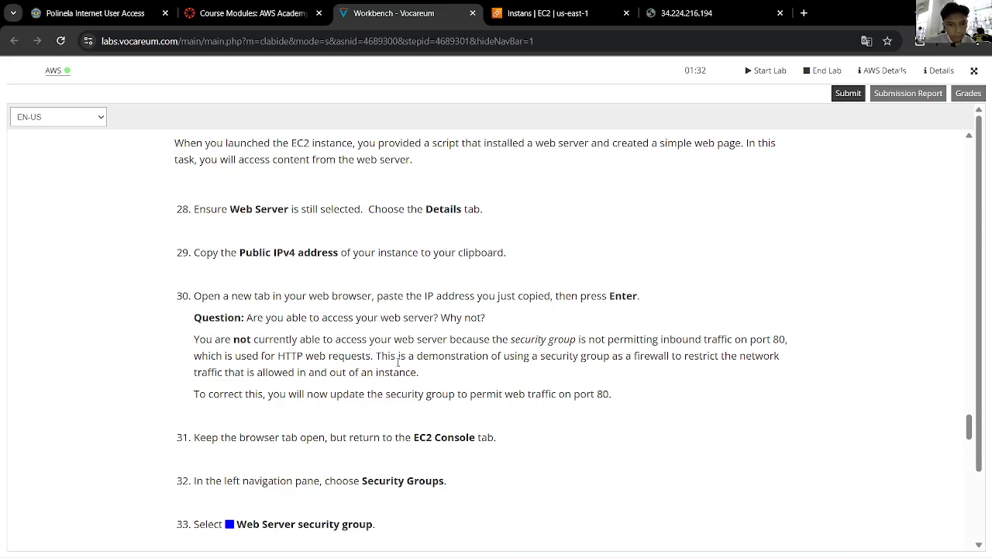
left_click(689, 14)
left_click(394, 11)
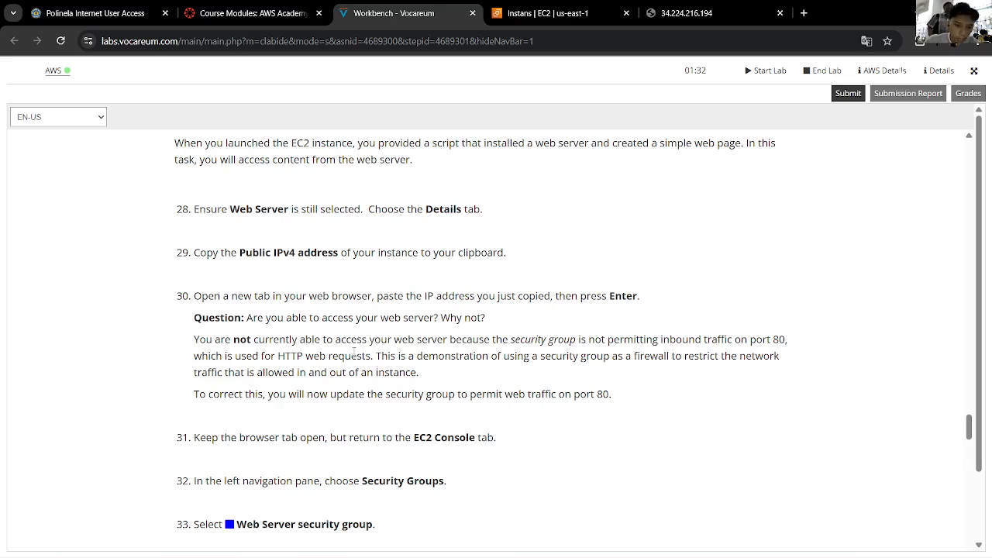
left_click(683, 13)
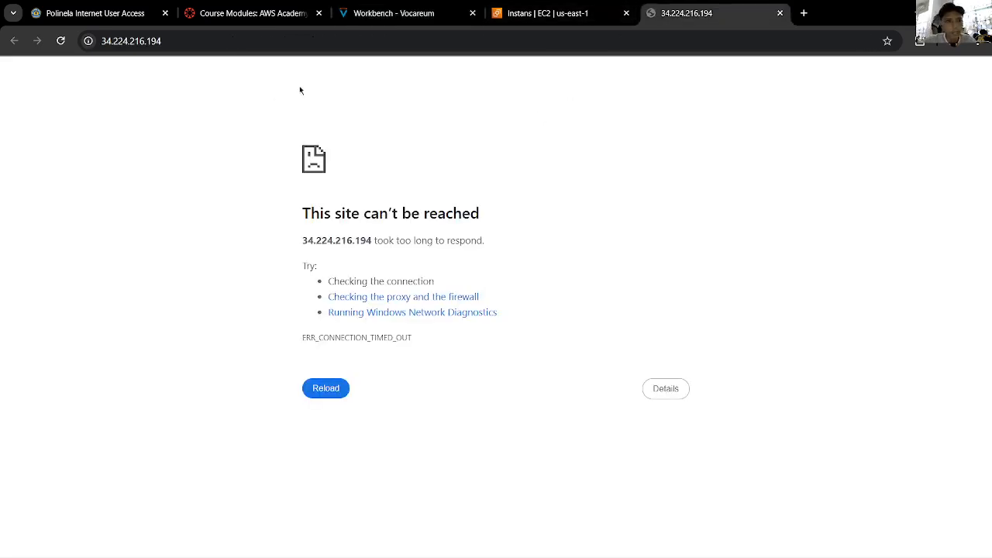
left_click(394, 13)
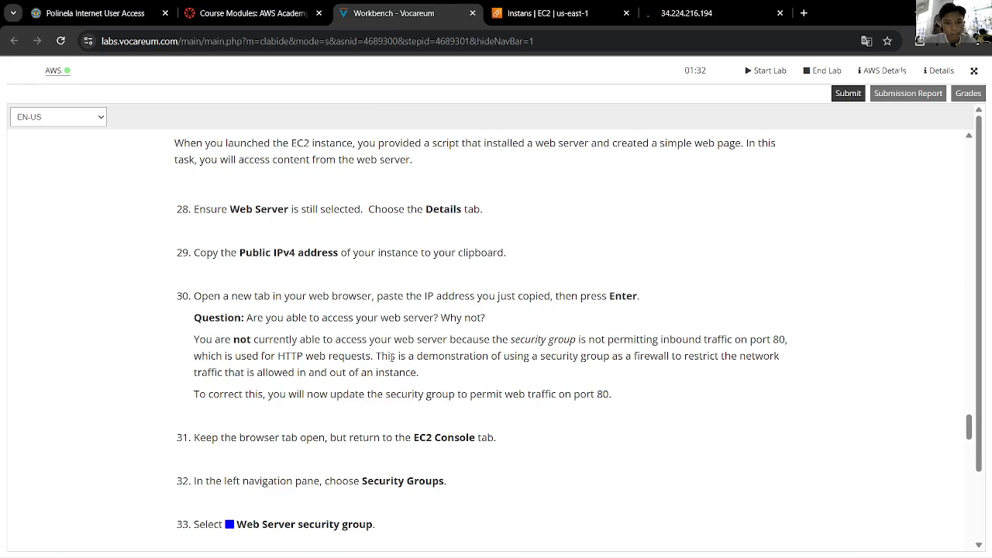
scroll(399, 357, "down", 2)
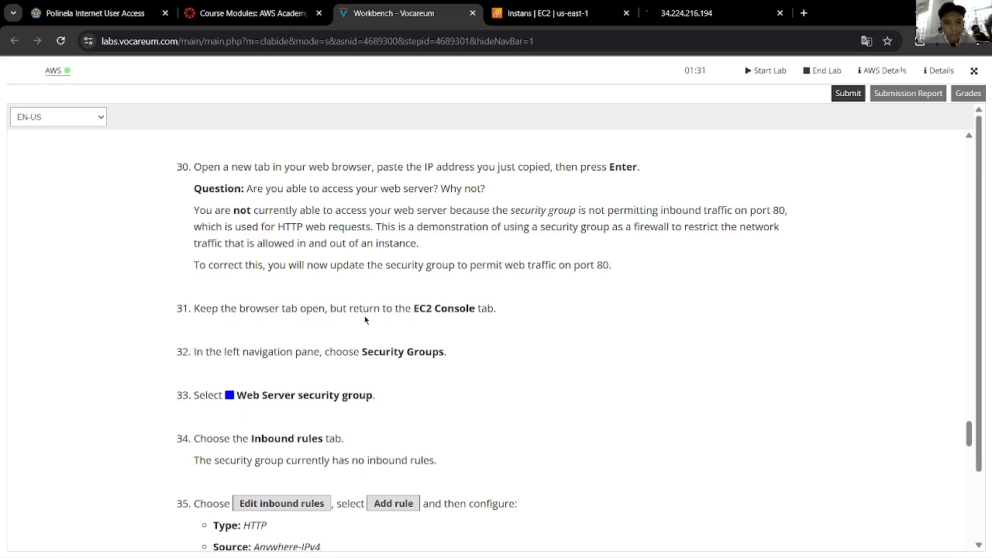
scroll(368, 321, "down", 3)
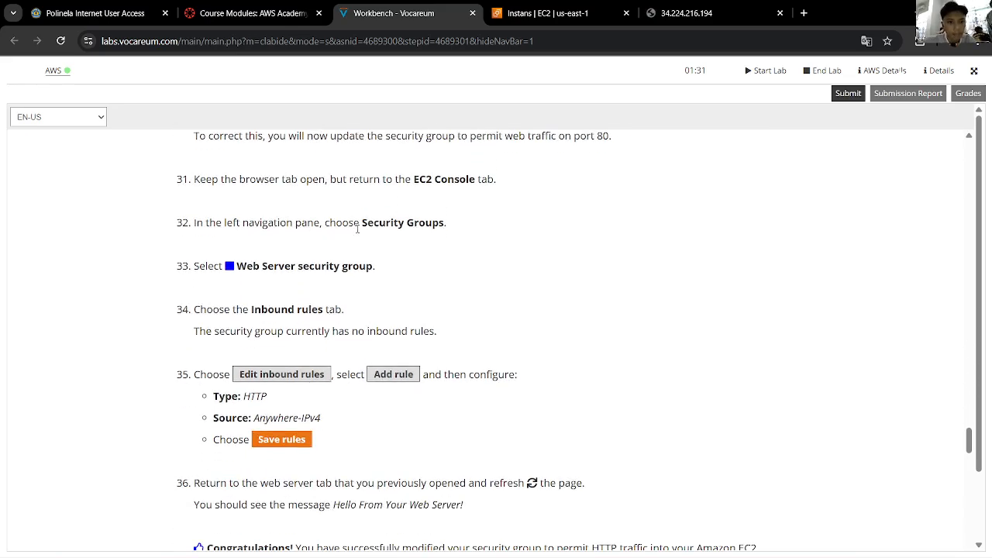
Open the list of security groups in the EC2 console
left_click(553, 12)
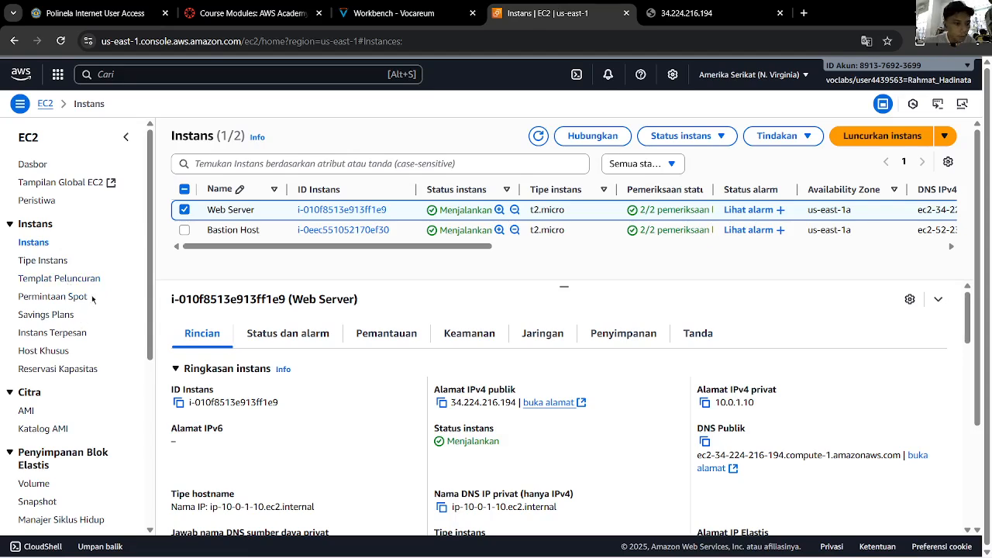
scroll(80, 320, "down", 3)
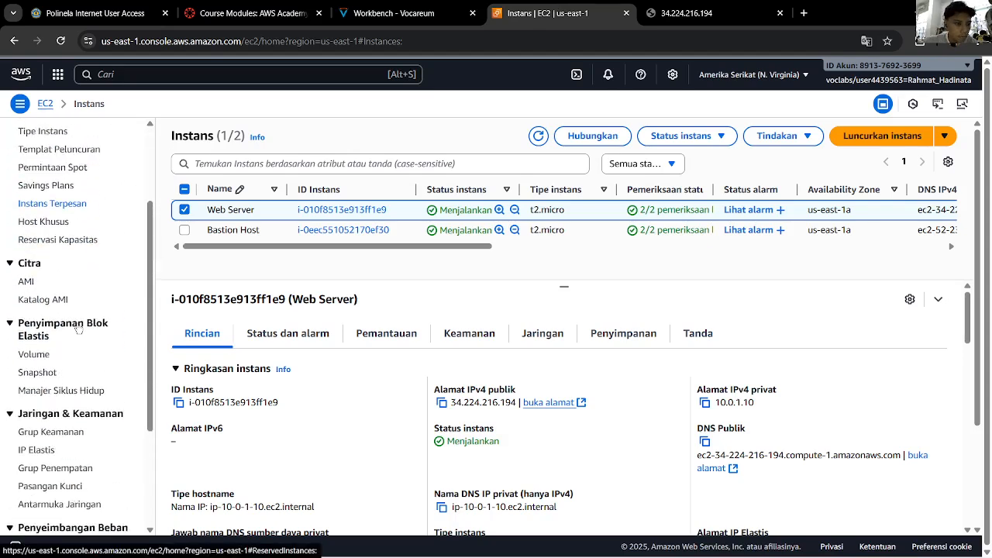
scroll(78, 329, "up", 3)
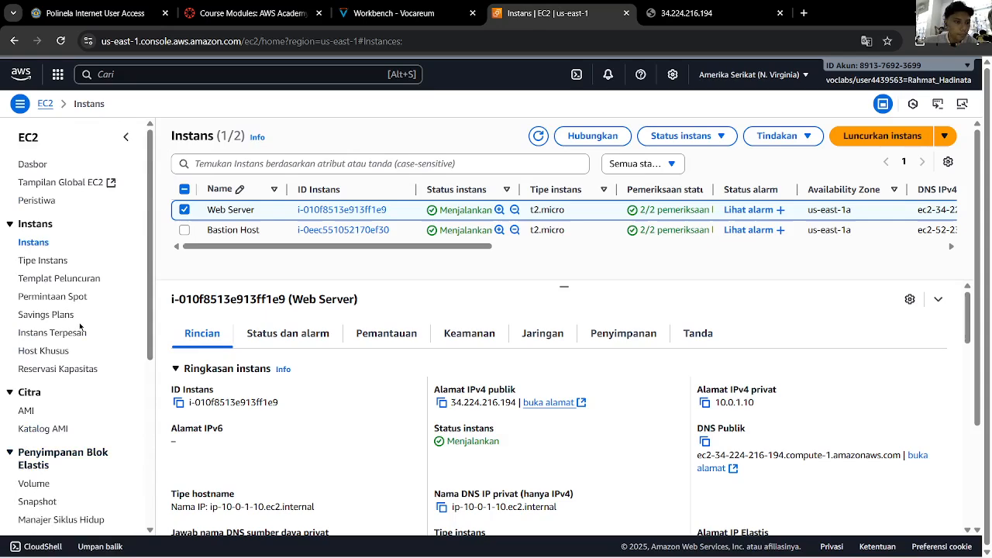
scroll(80, 326, "down", 7)
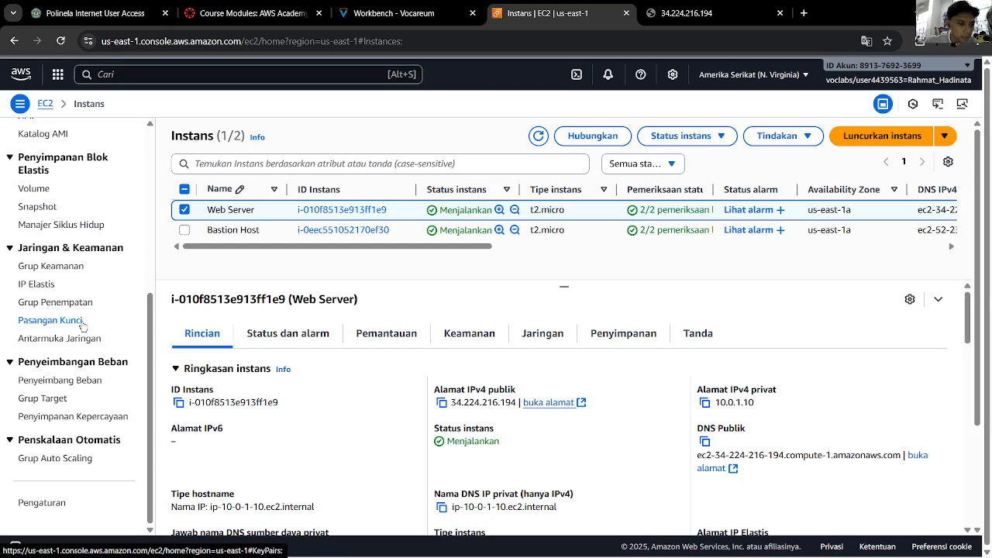
left_click(76, 268)
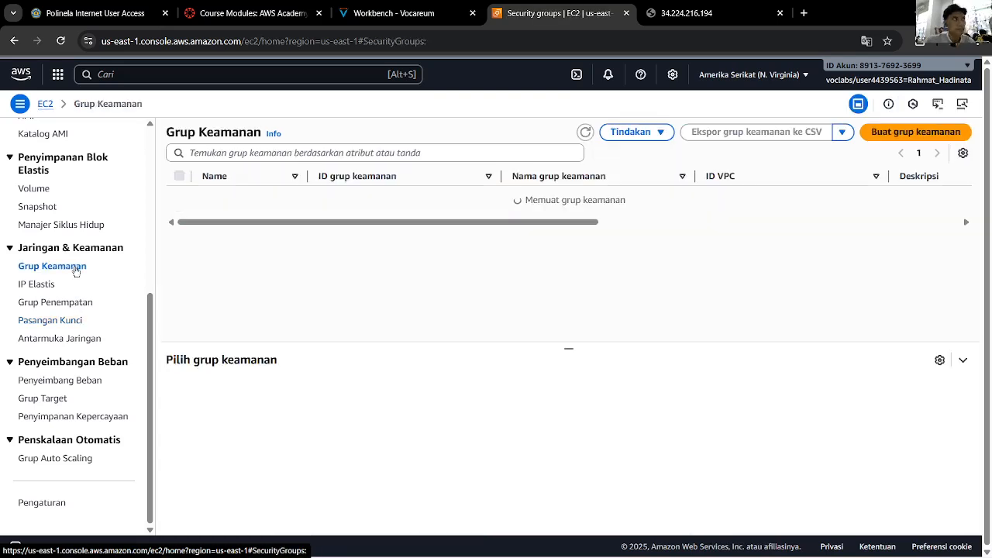
Check lab step 33 and select the Web Server security group in the list
left_click(391, 13)
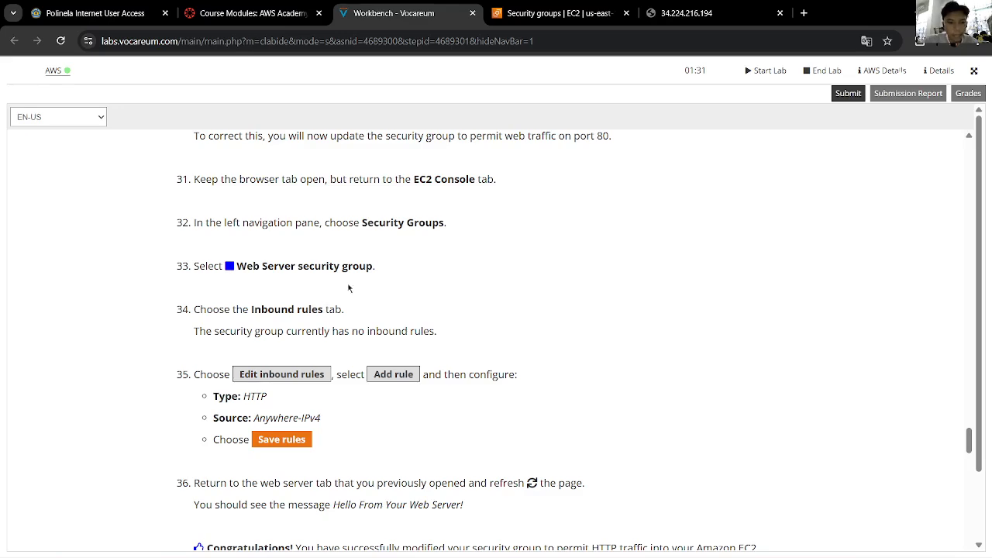
left_click(609, 15)
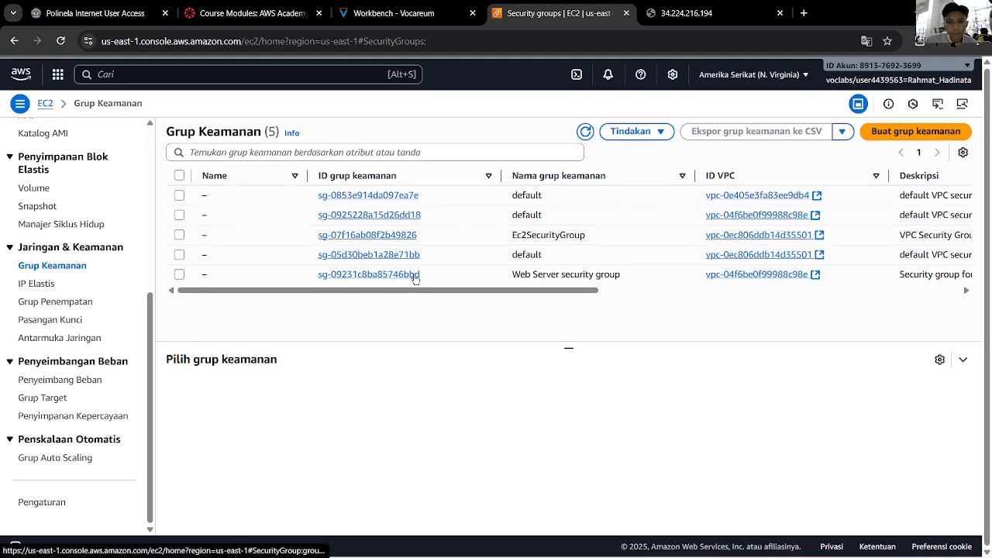
left_click_drag(422, 290, 365, 305)
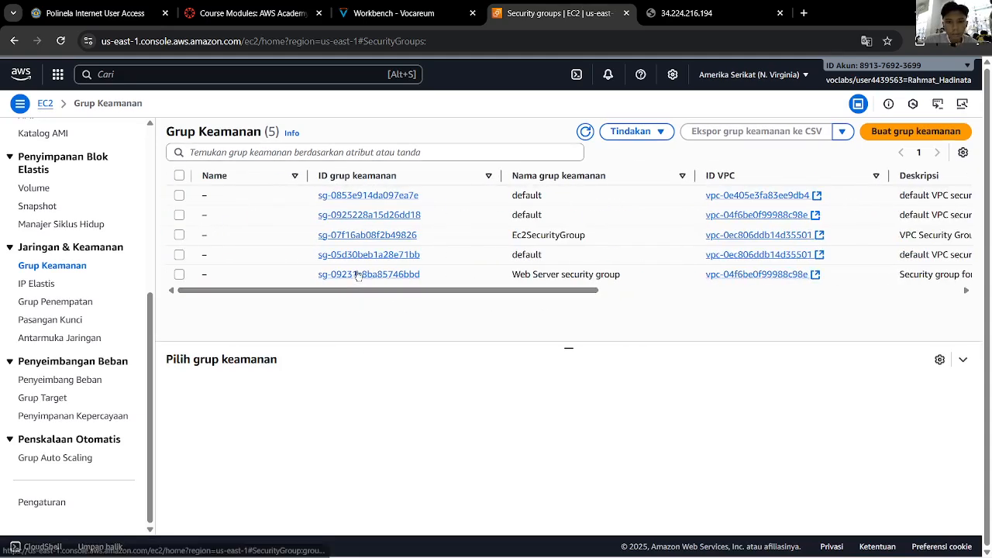
left_click(405, 6)
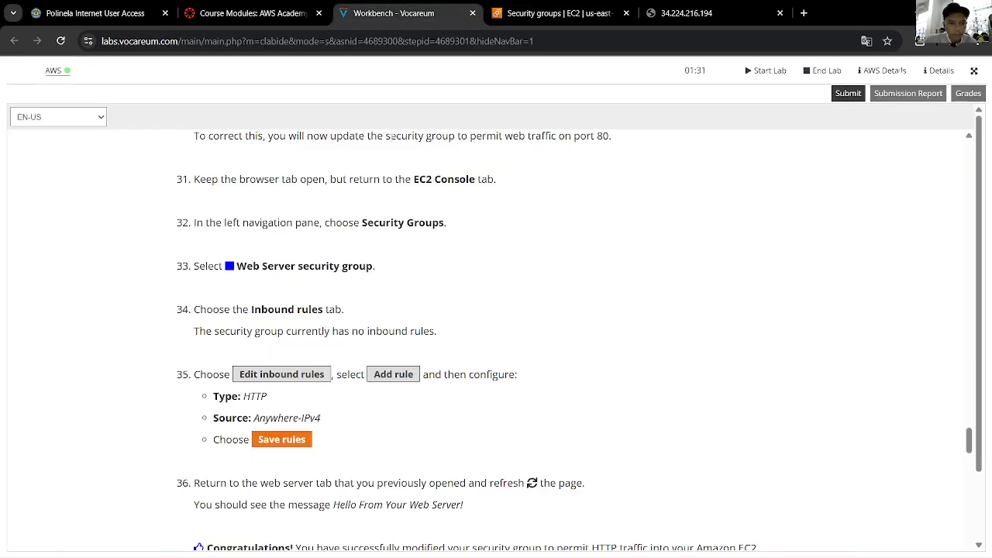
left_click(516, 6)
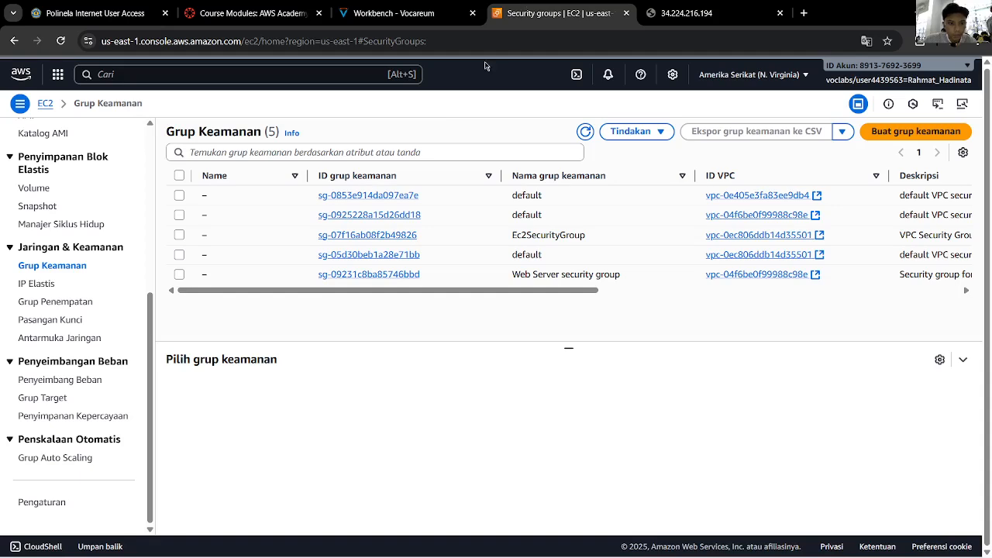
left_click(182, 275)
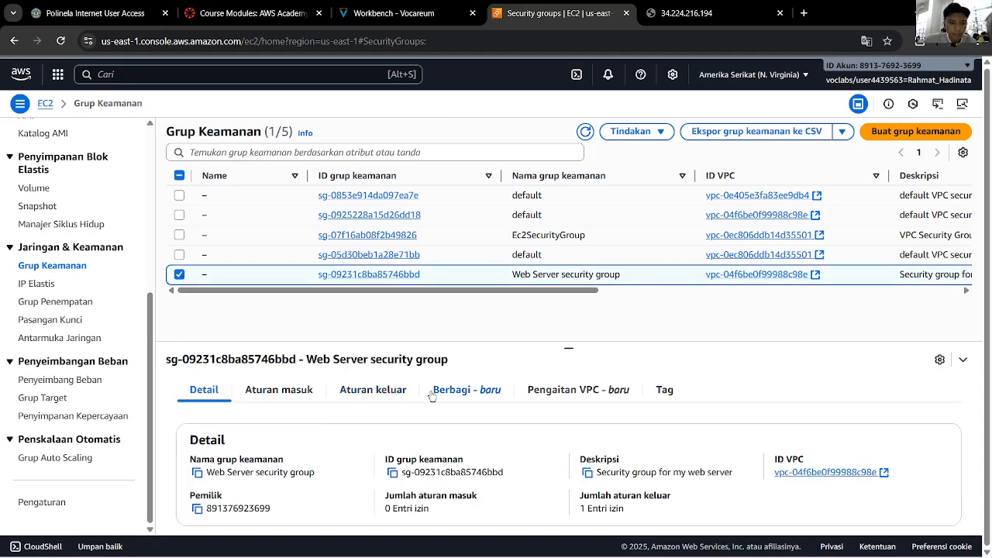
Check lab step 34 and show the inbound rules of the Web Server security group
left_click(432, 11)
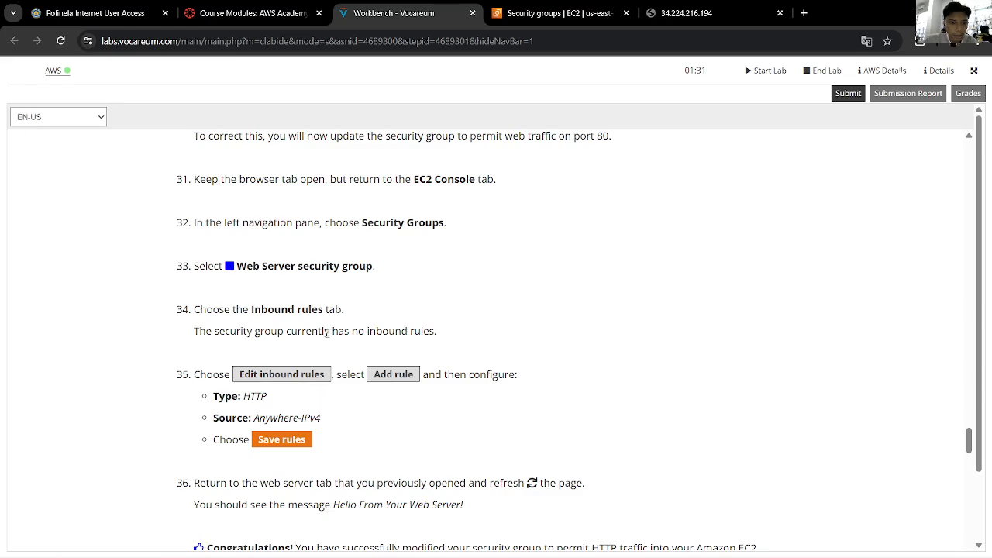
left_click(566, 14)
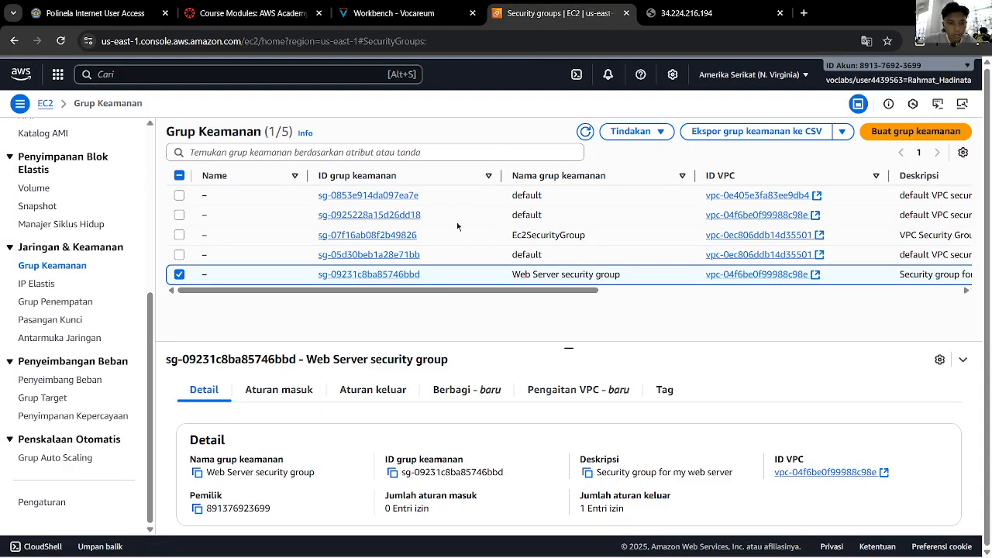
left_click(388, 14)
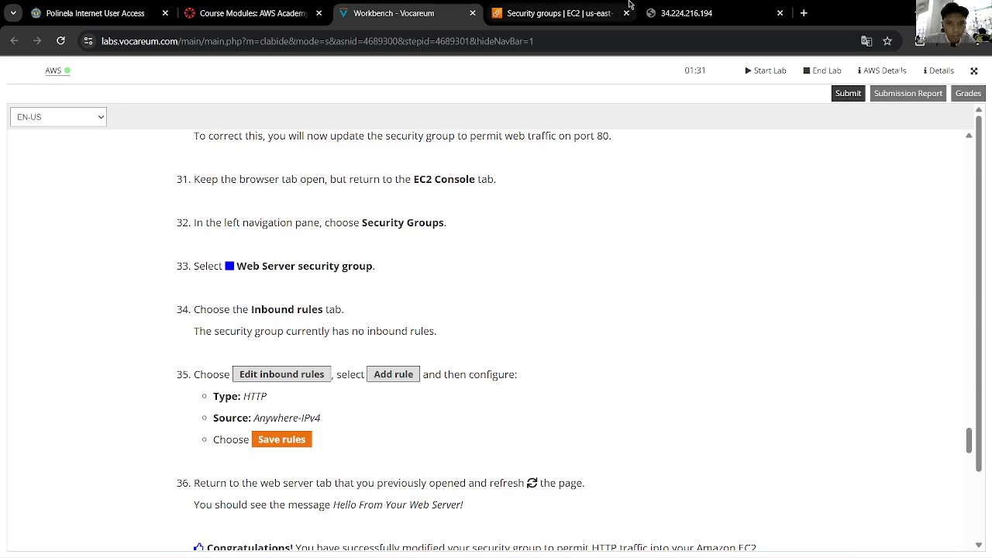
left_click(593, 12)
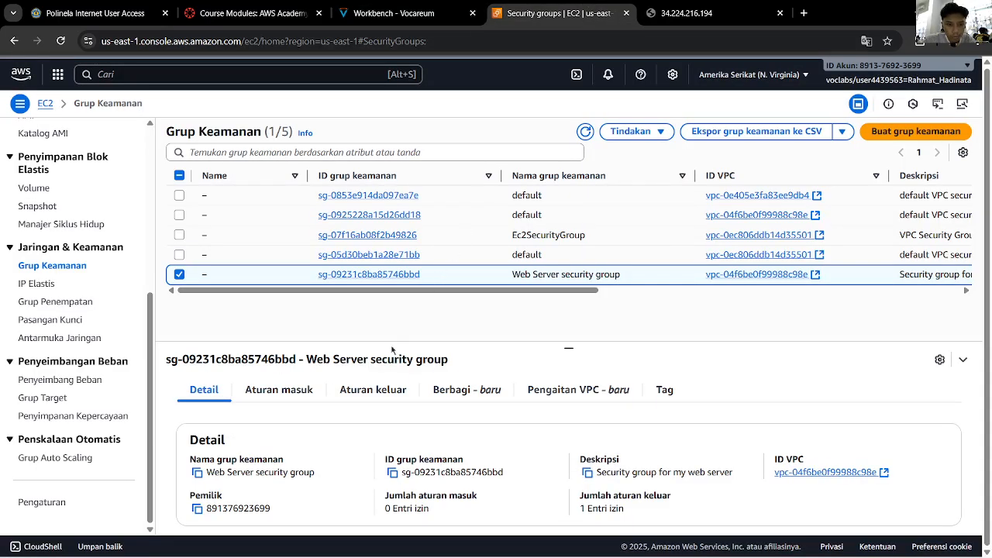
left_click(301, 397)
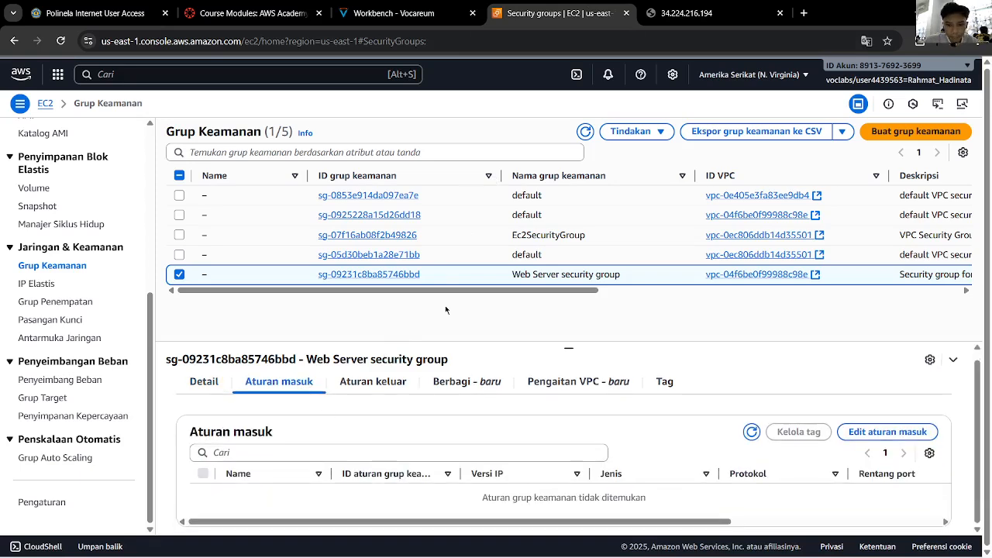
Check lab step 35 and open the Web Server security group's inbound rules for editing
left_click(428, 11)
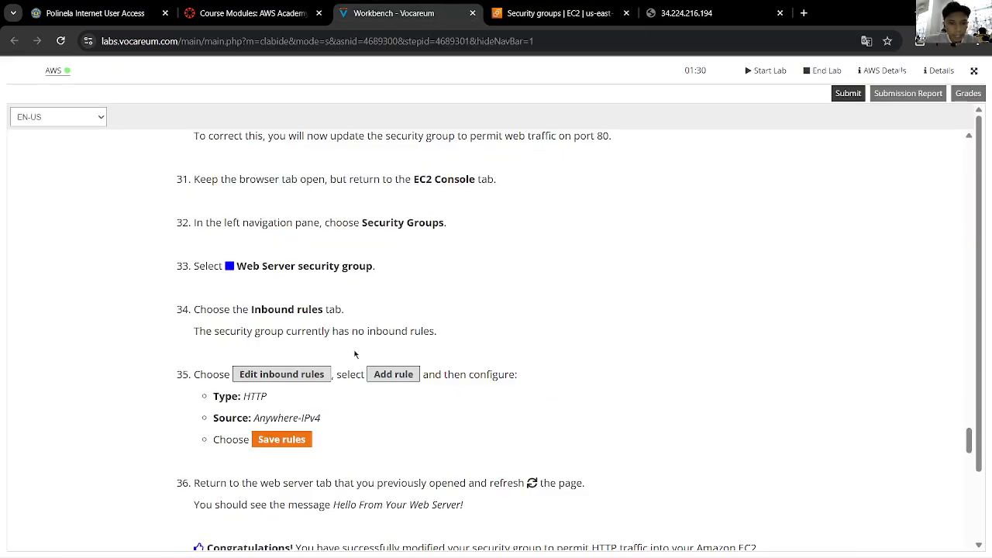
left_click(554, 13)
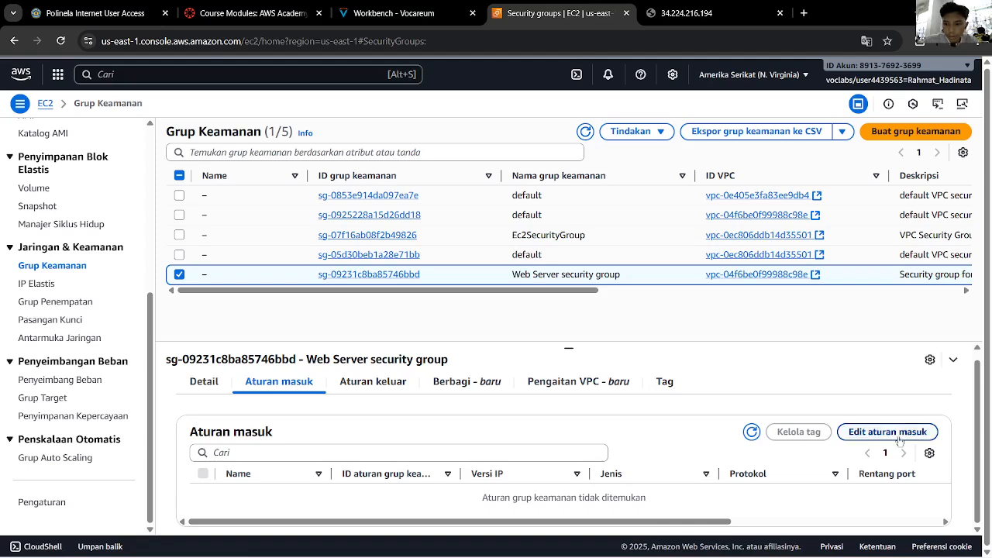
left_click(875, 435)
left_click(395, 13)
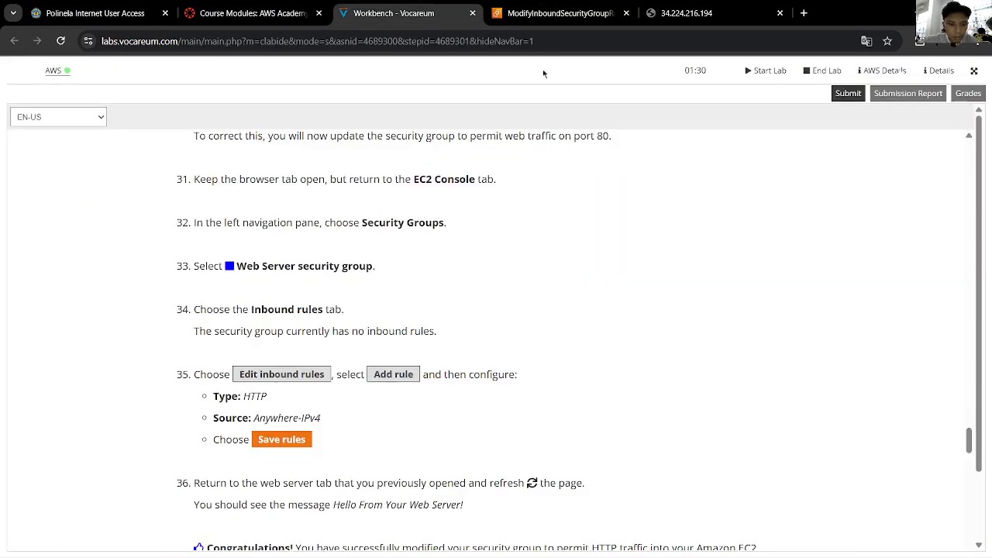
left_click(554, 13)
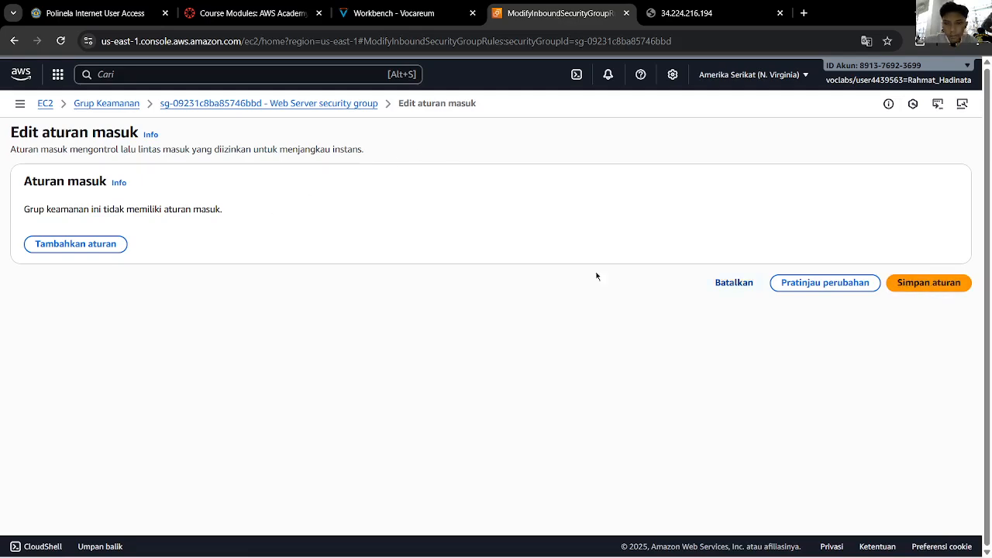
Add an inbound rule to the Web Server security group and set its type to HTTP, following lab step 35
left_click(46, 245)
left_click(395, 12)
scroll(372, 344, "down", 1)
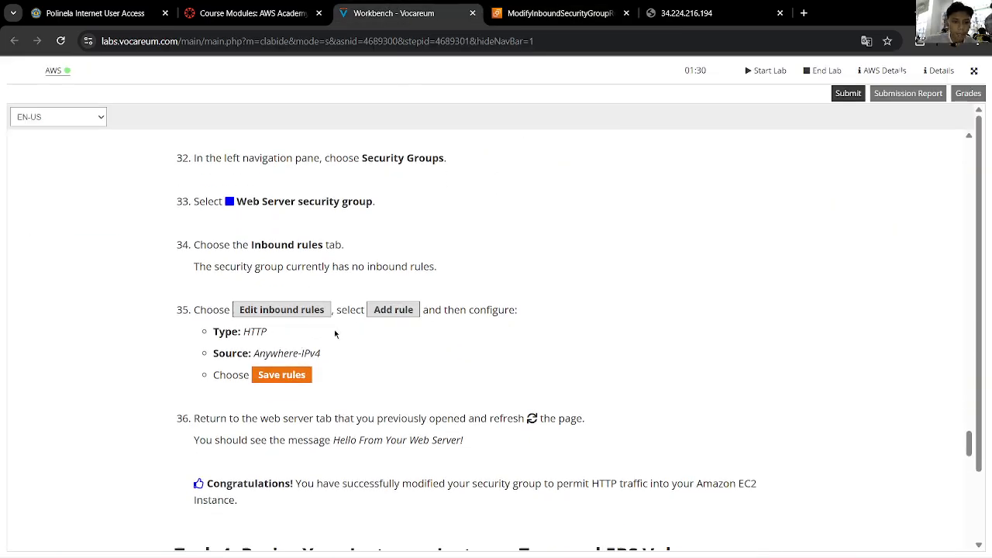
left_click(525, 10)
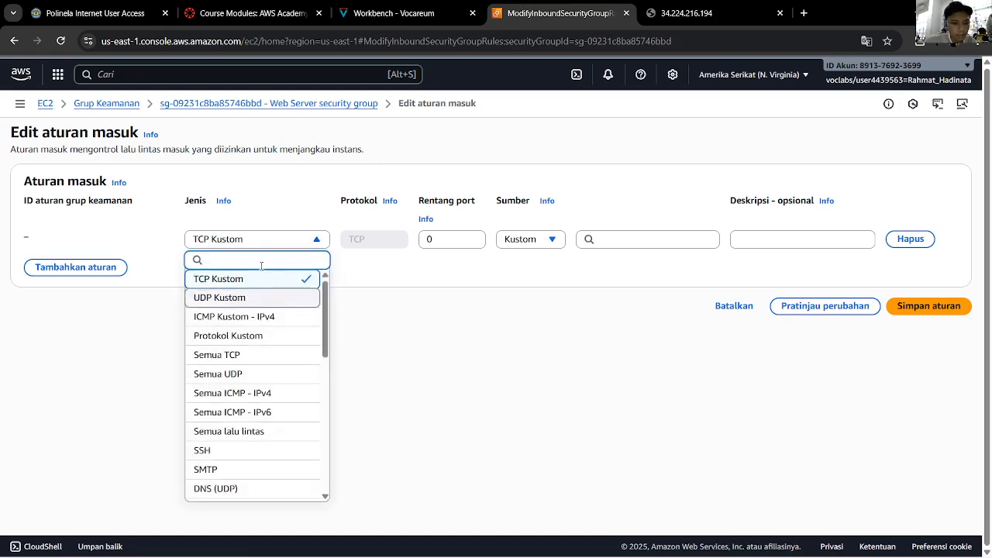
type("ht")
left_click(258, 279)
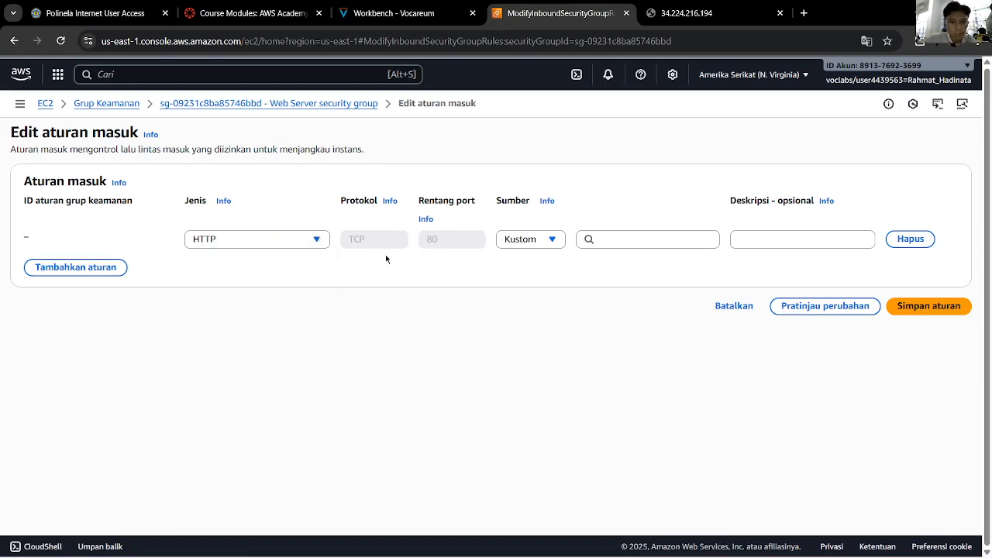
Check lab step 35 for the source and set the HTTP rule's source to IPv4-Di mana saja (Anywhere-IPv4)
left_click(392, 13)
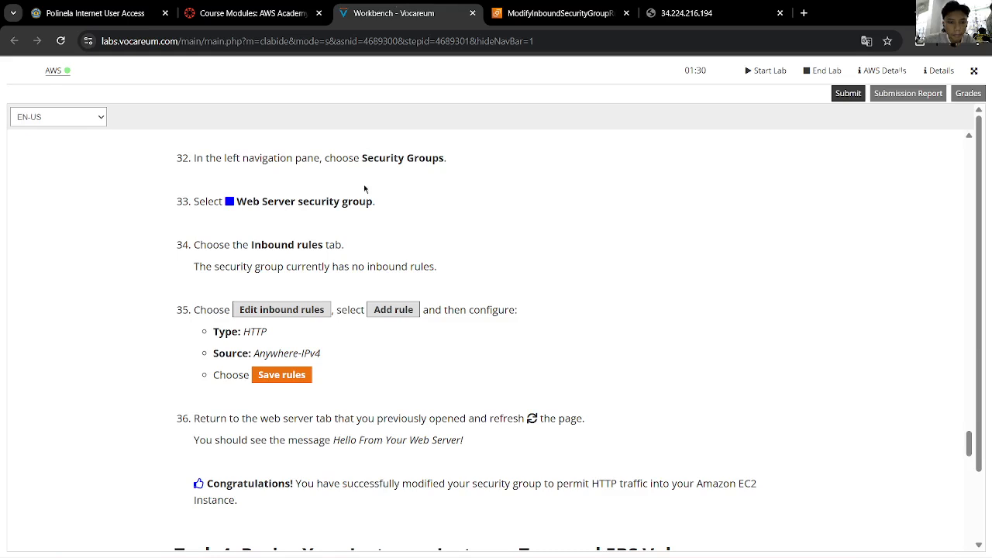
left_click(570, 6)
left_click(546, 239)
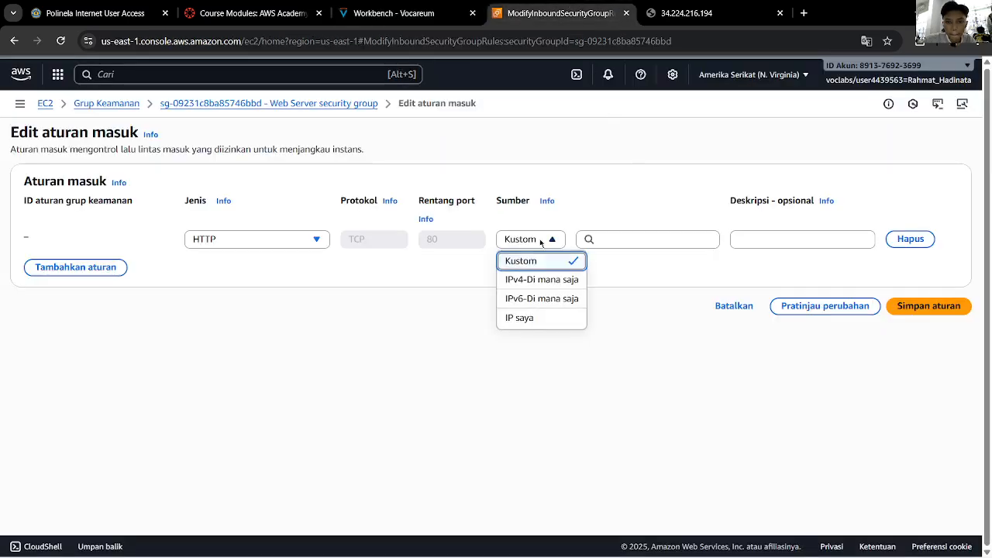
left_click(535, 279)
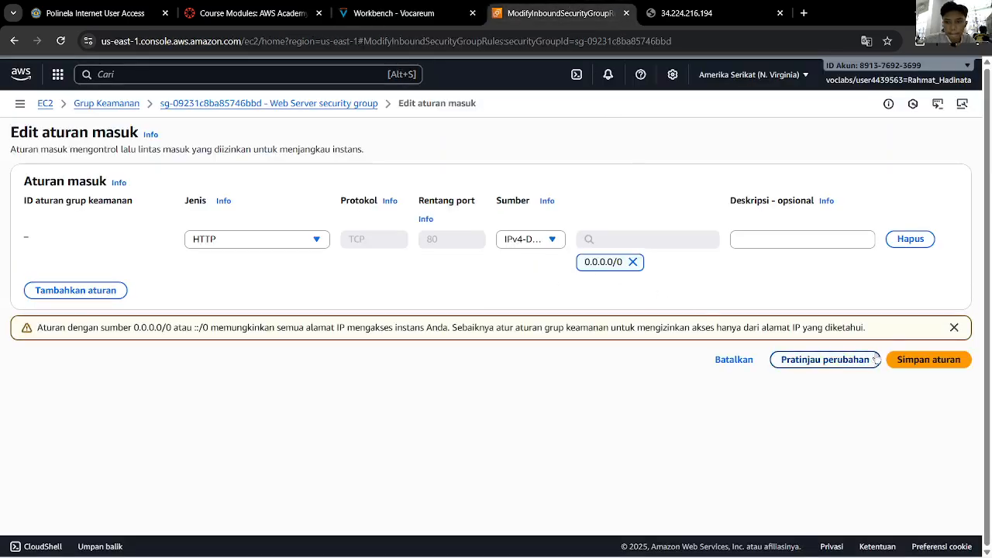
Check the last item of lab step 35 and save the Web Server security group's inbound rules
left_click(426, 13)
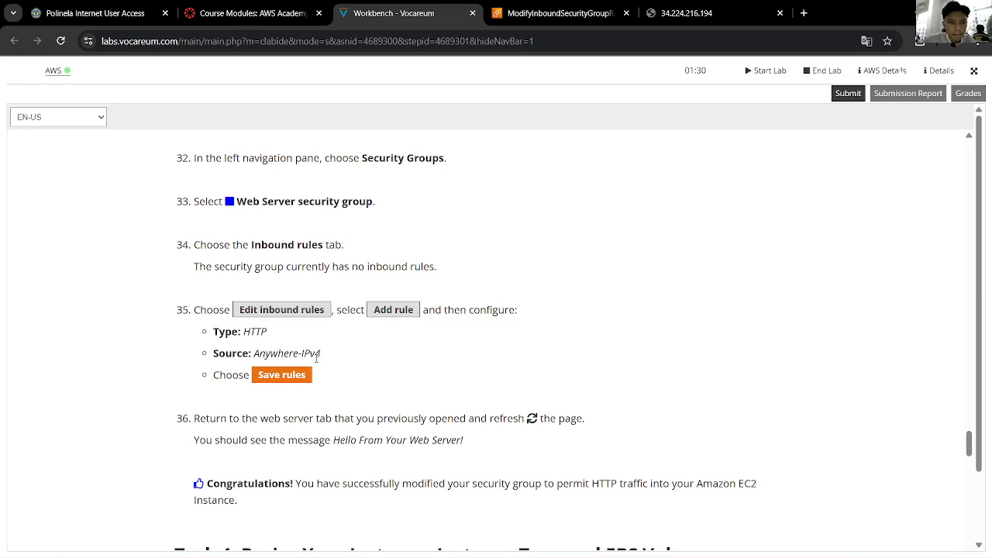
left_click(589, 13)
left_click(940, 360)
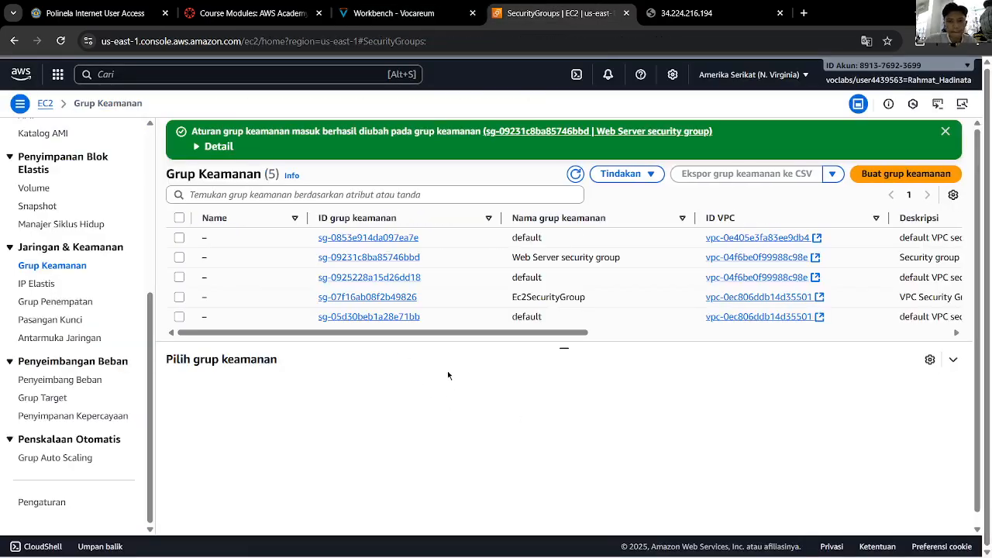
Read lab step 36 and reload the web server page at 34.224.216.194
left_click(415, 13)
scroll(413, 330, "down", 3)
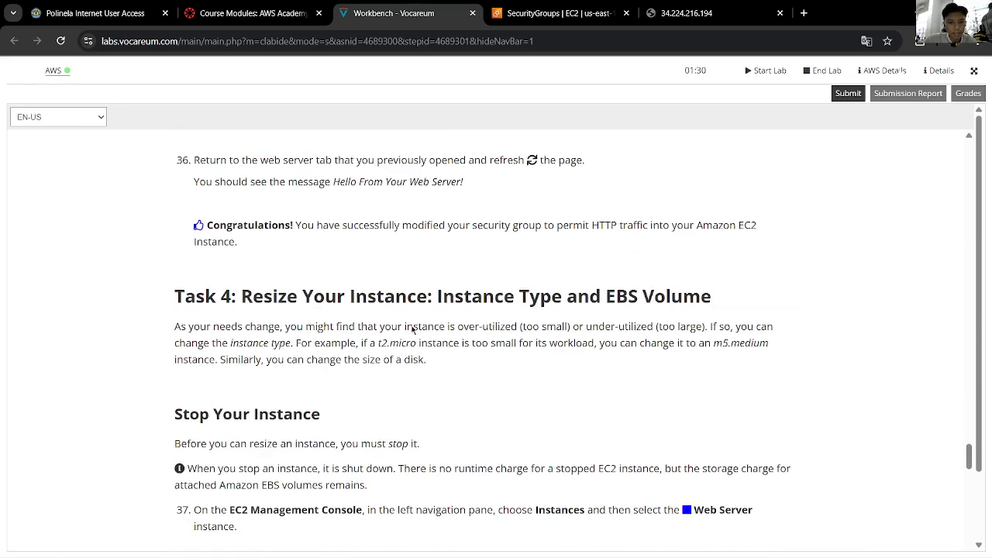
scroll(402, 375, "up", 1)
left_click(655, 17)
left_click(60, 40)
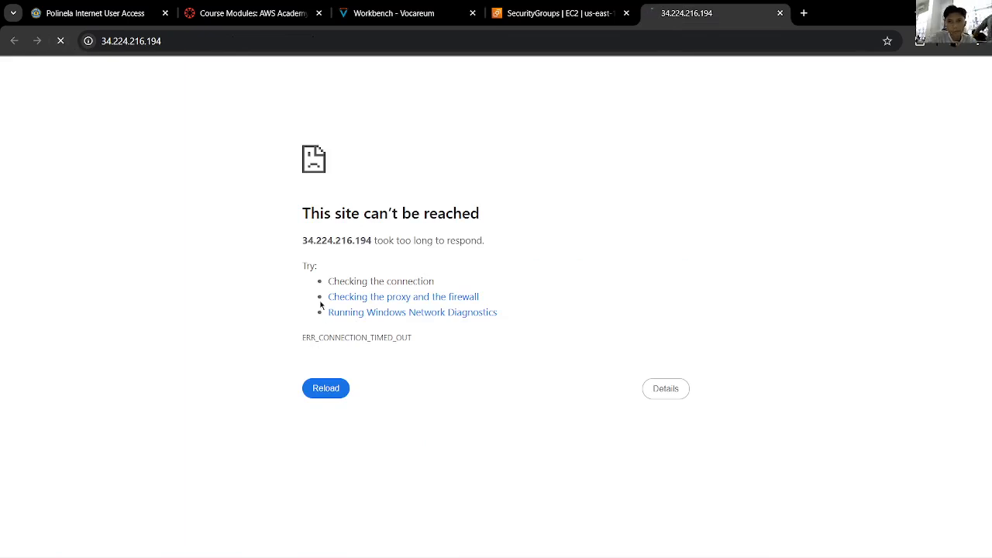
Read the lab's Task 4 introduction on resizing the instance and the Stop Your Instance instructions
left_click(521, 11)
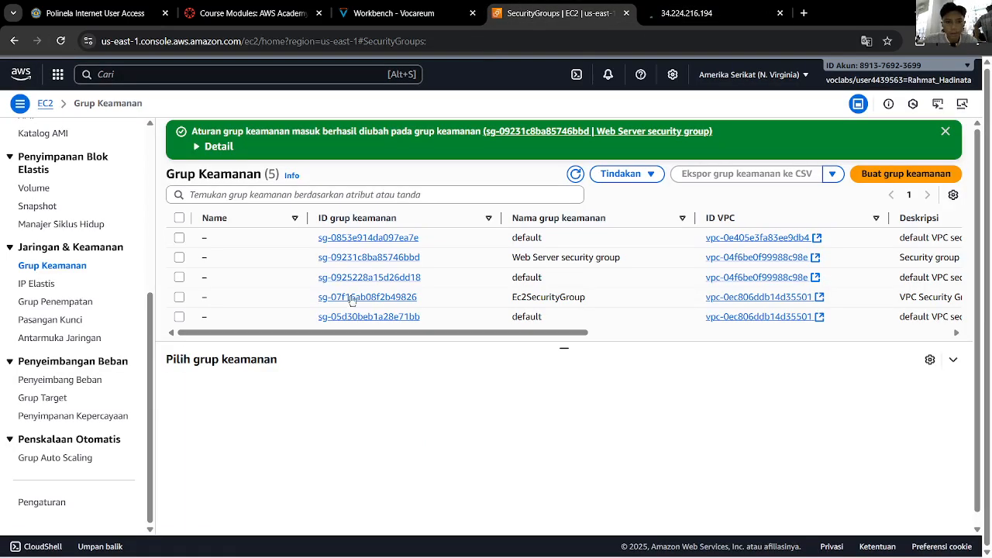
left_click(394, 13)
scroll(396, 273, "down", 2)
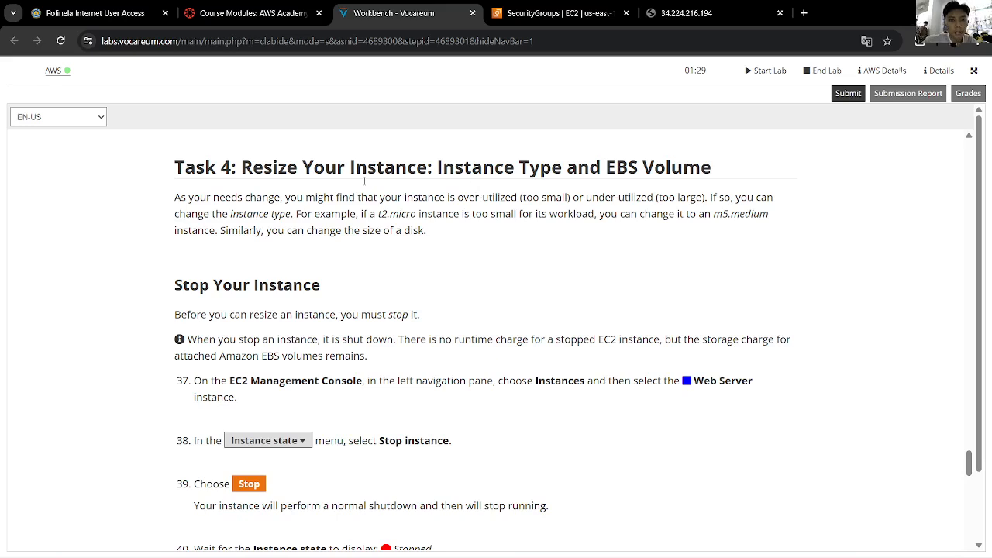
left_click_drag(416, 220, 378, 219)
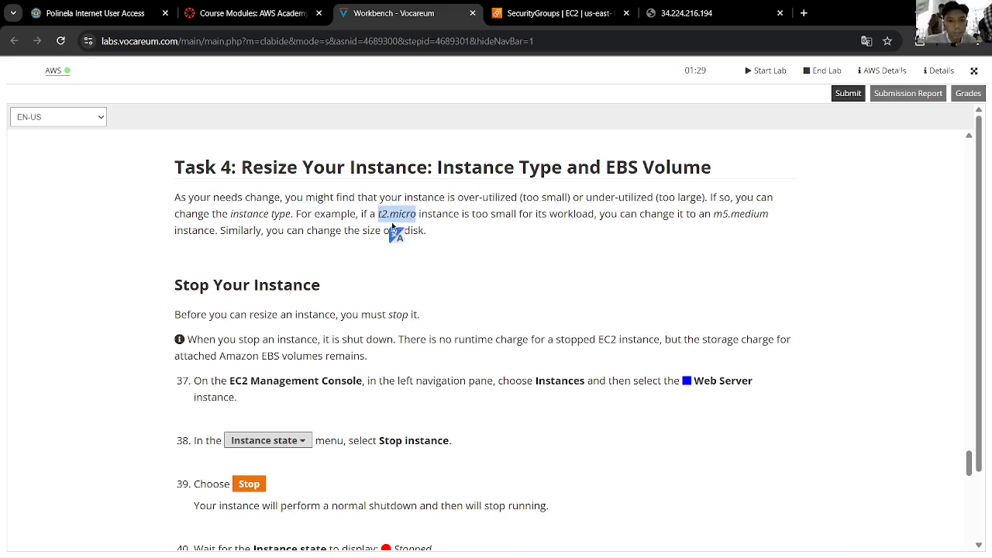
left_click(425, 229)
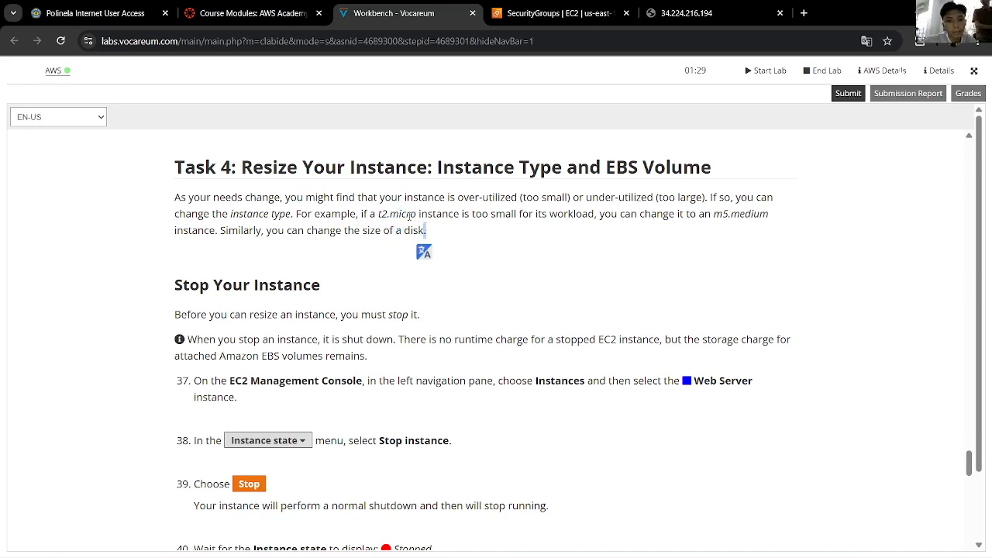
double_click(414, 215)
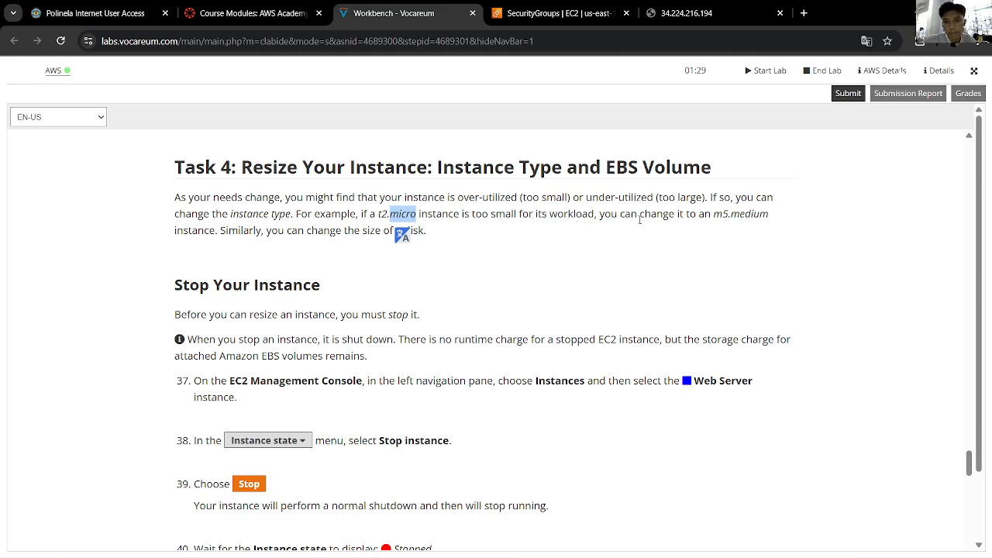
left_click(602, 233)
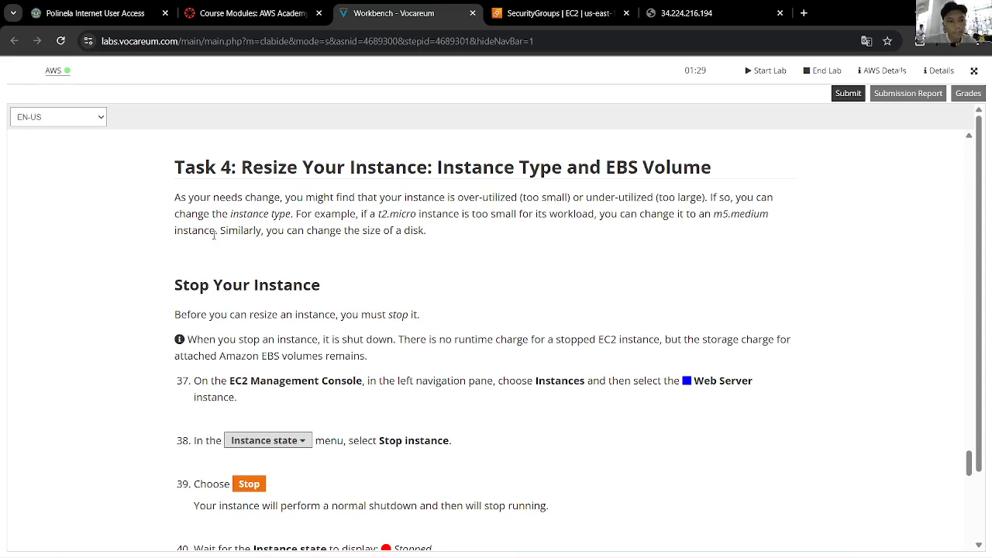
scroll(348, 245, "down", 4)
scroll(351, 245, "up", 1)
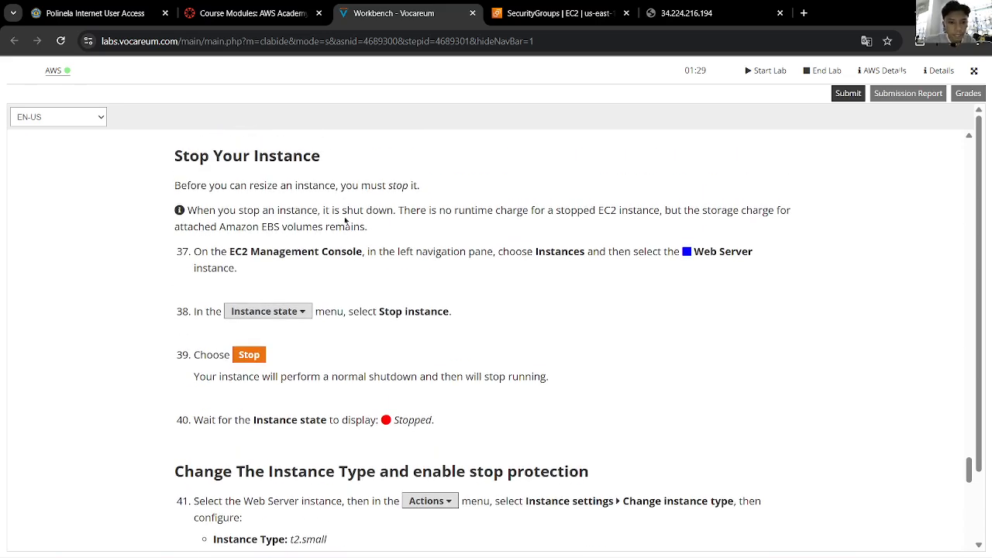
Check lab step 37 and open the list of instances in the EC2 console
left_click(558, 13)
scroll(89, 211, "up", 5)
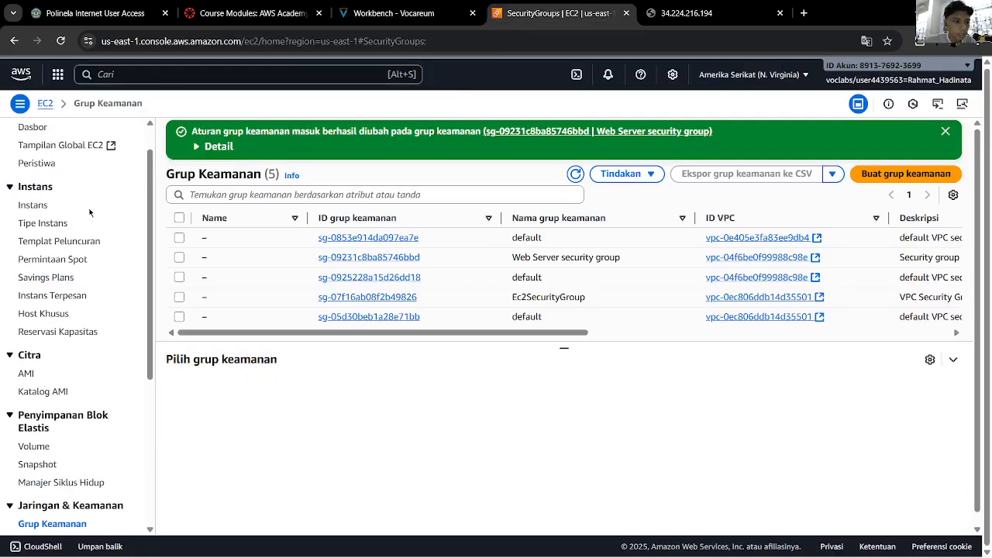
scroll(89, 212, "up", 1)
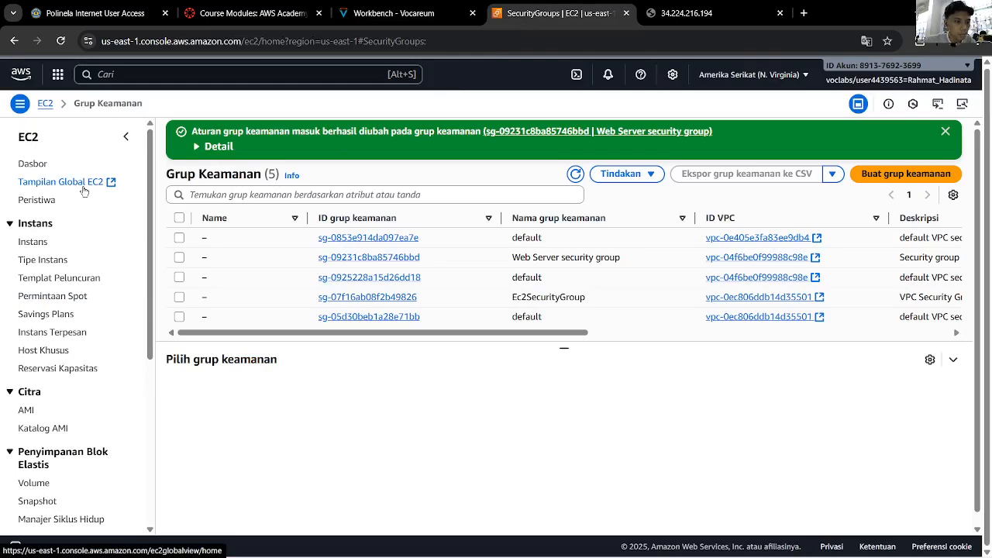
scroll(84, 191, "down", 4)
scroll(84, 191, "up", 4)
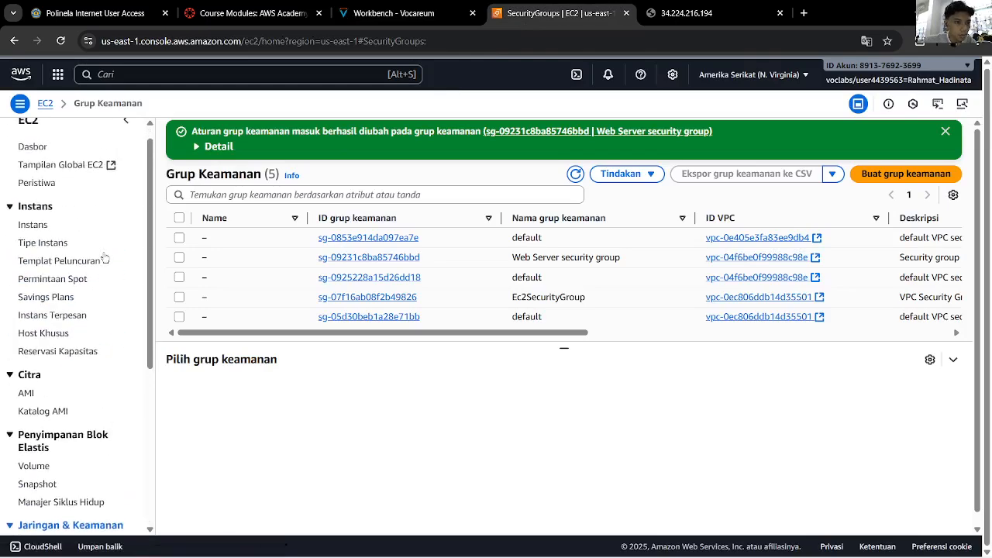
left_click(372, 13)
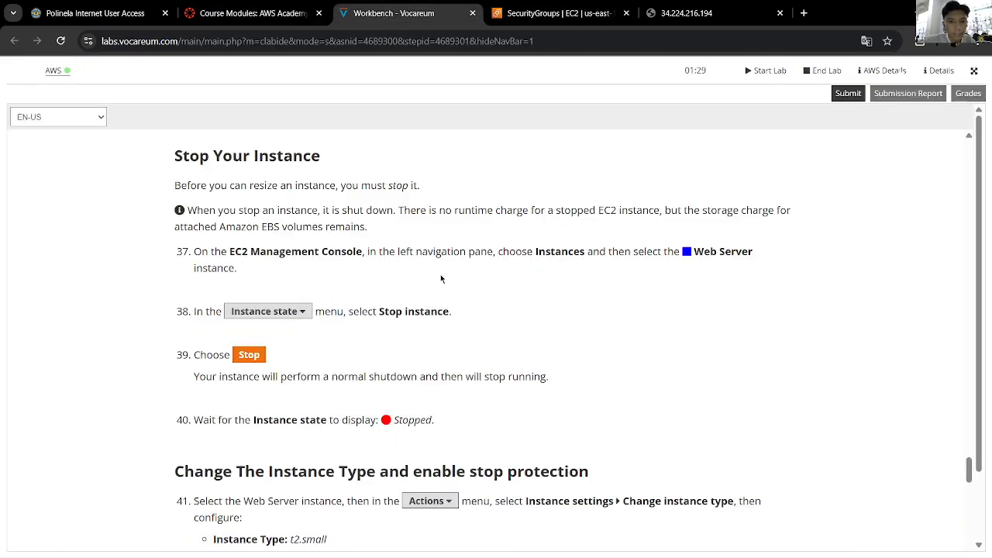
left_click(550, 13)
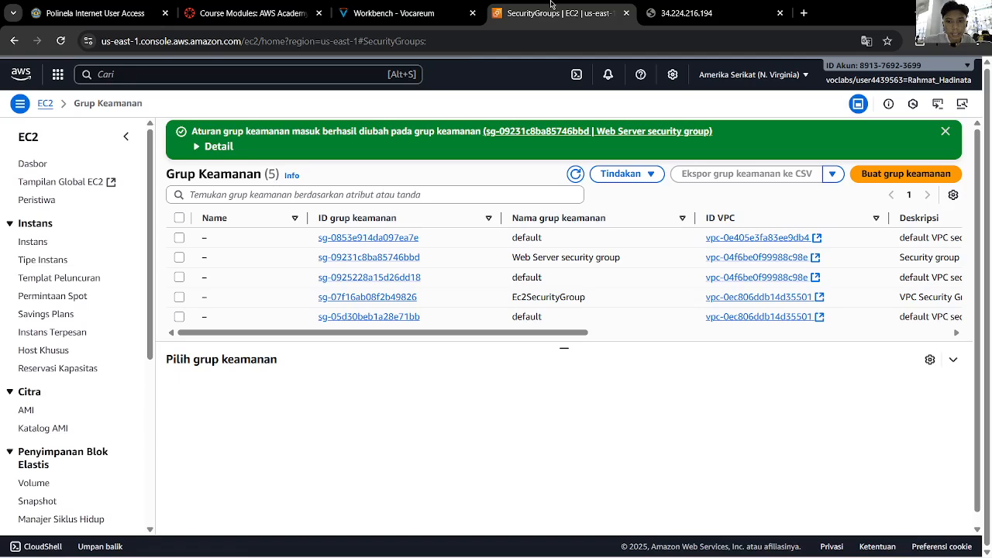
left_click(33, 242)
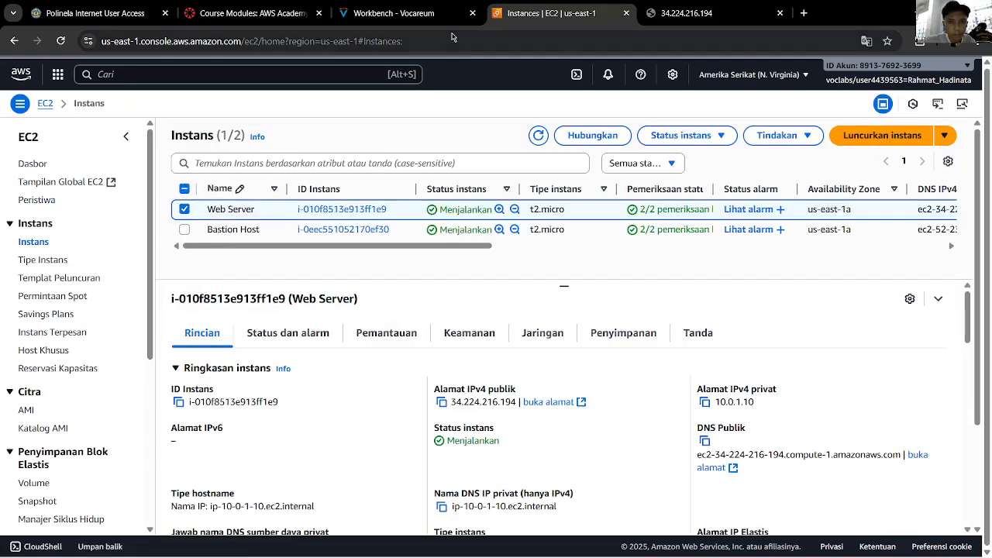
Check lab steps 38 and 39, stop the Web Server instance and refresh the instance list
left_click(387, 13)
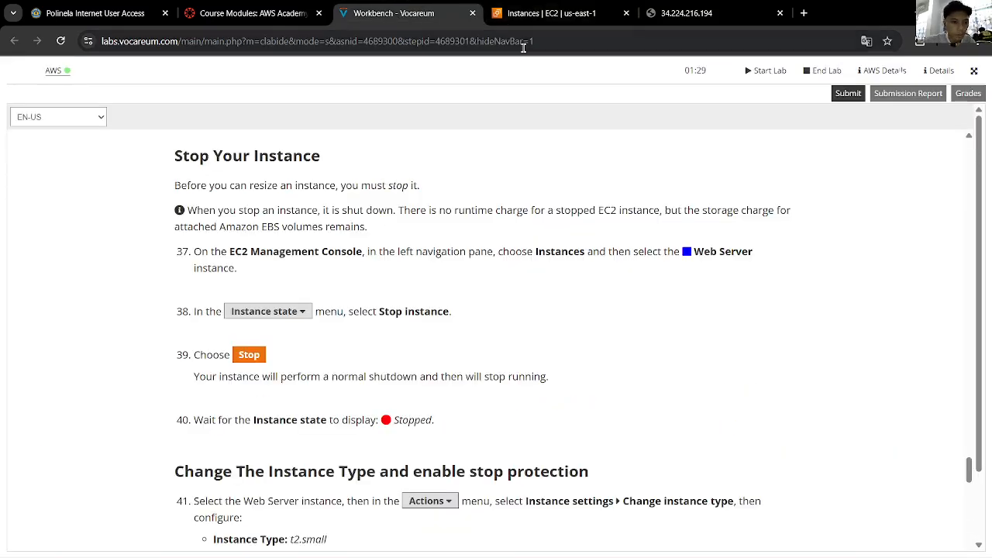
left_click(542, 11)
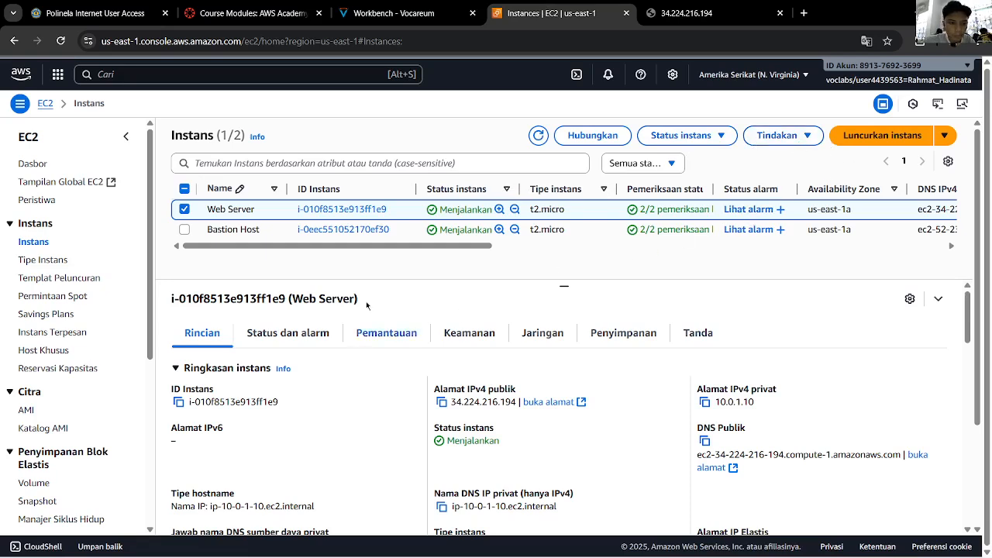
left_click(395, 13)
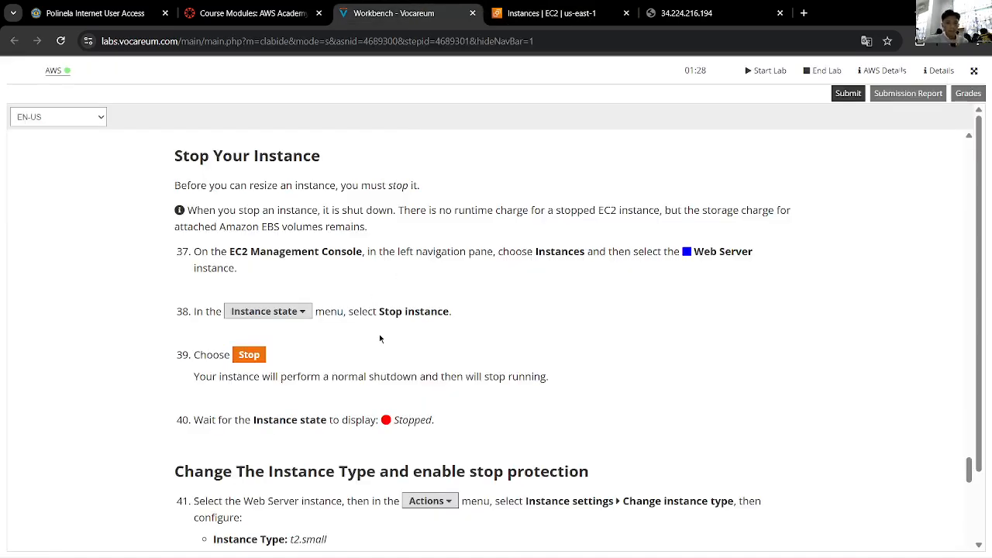
left_click(533, 13)
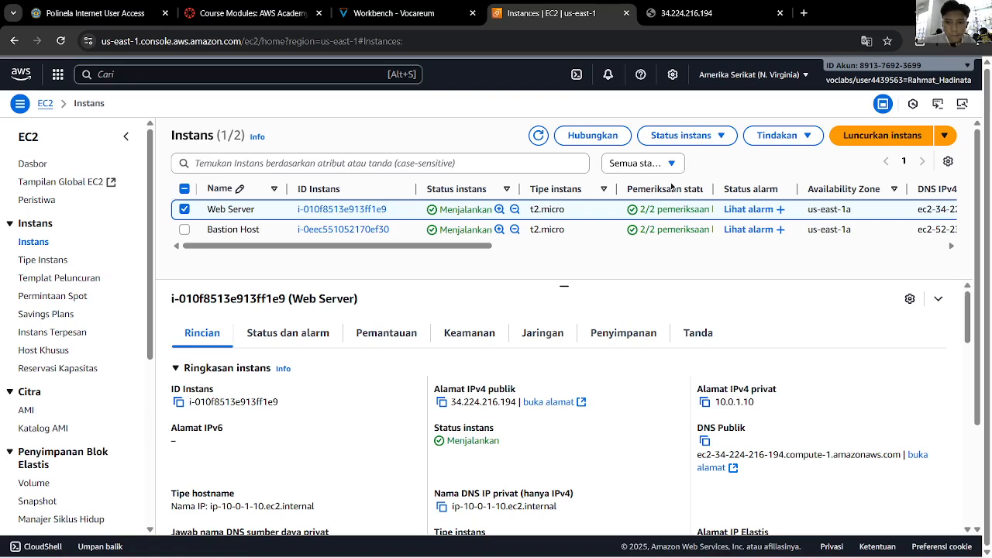
left_click(726, 136)
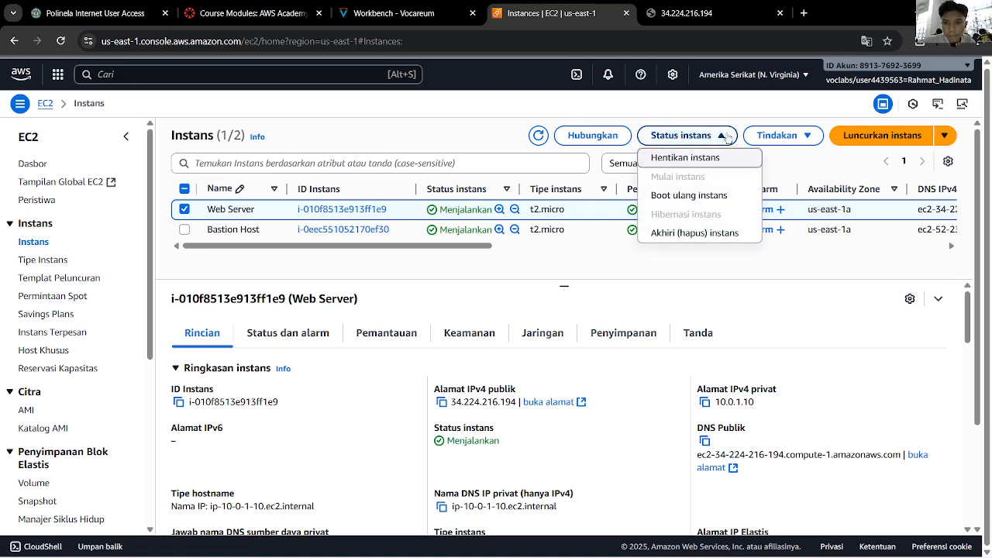
left_click(704, 158)
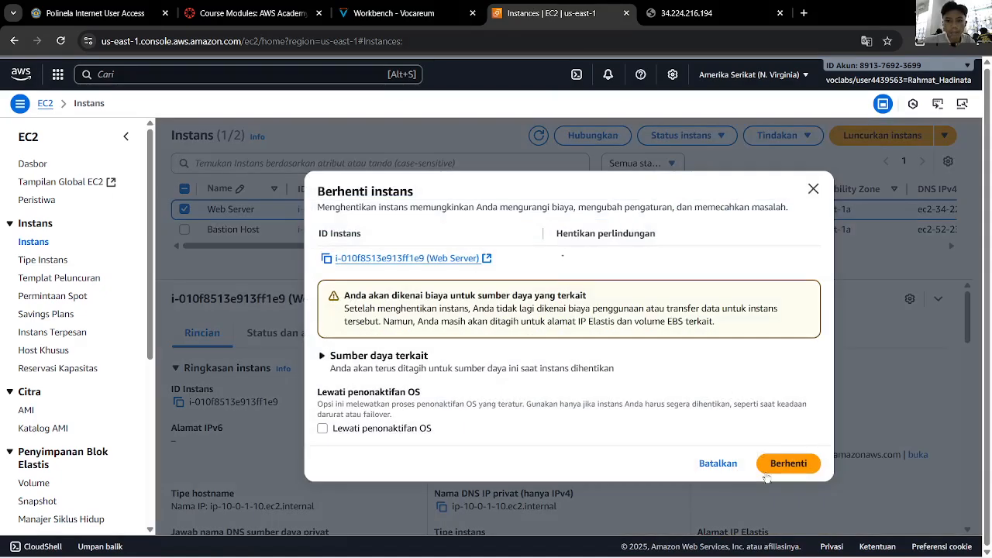
left_click(766, 473)
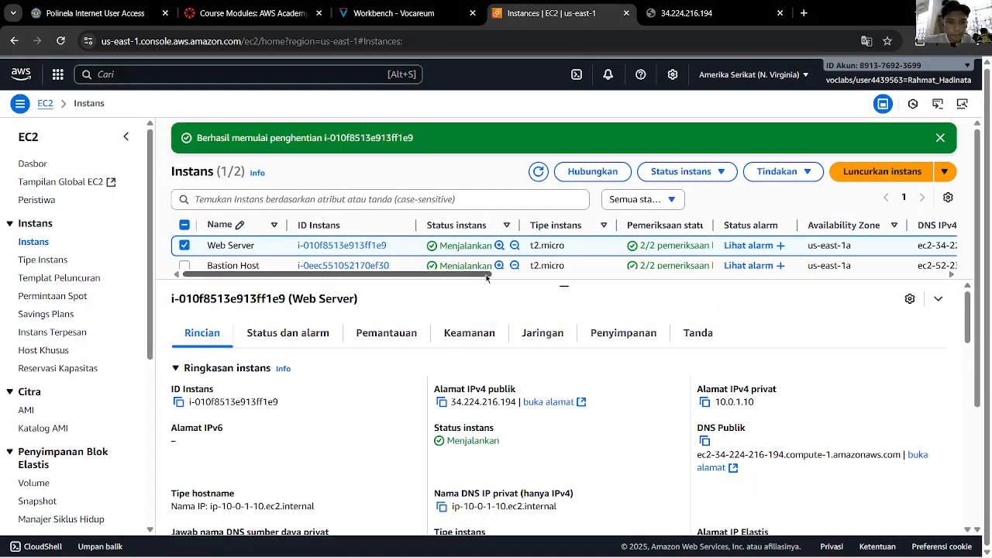
left_click(538, 135)
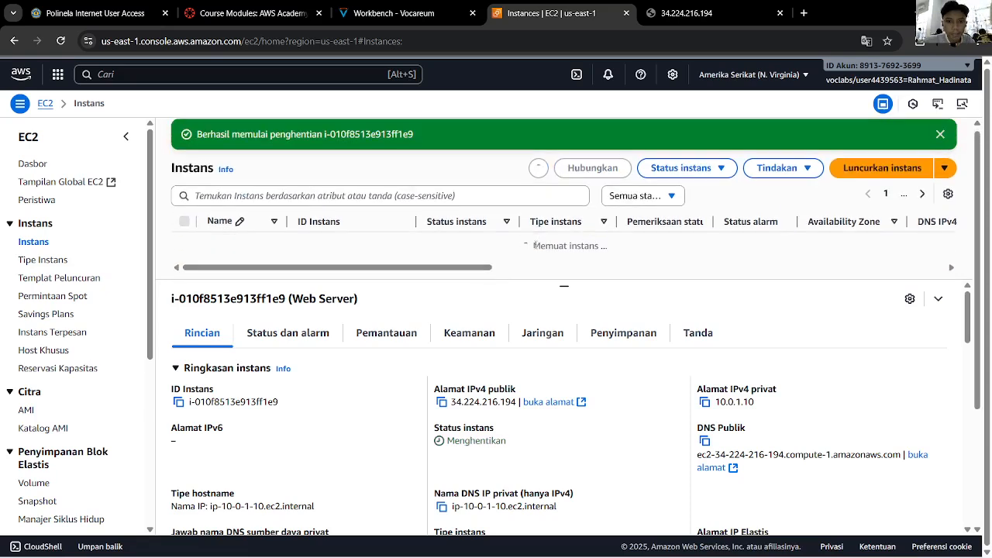
Read lab steps 40 to 42 and look through the Web Server's instance settings for the instance type change
left_click(391, 13)
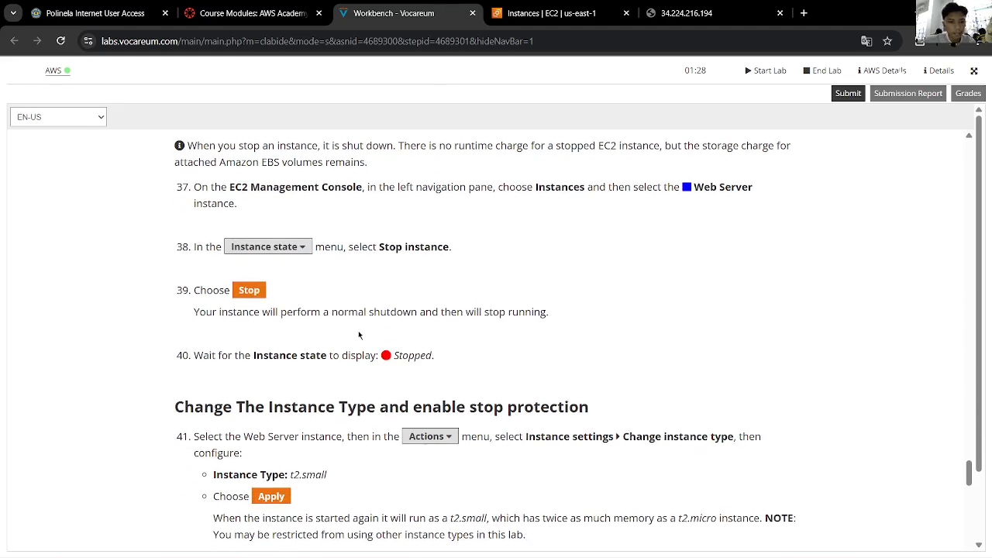
scroll(359, 333, "down", 3)
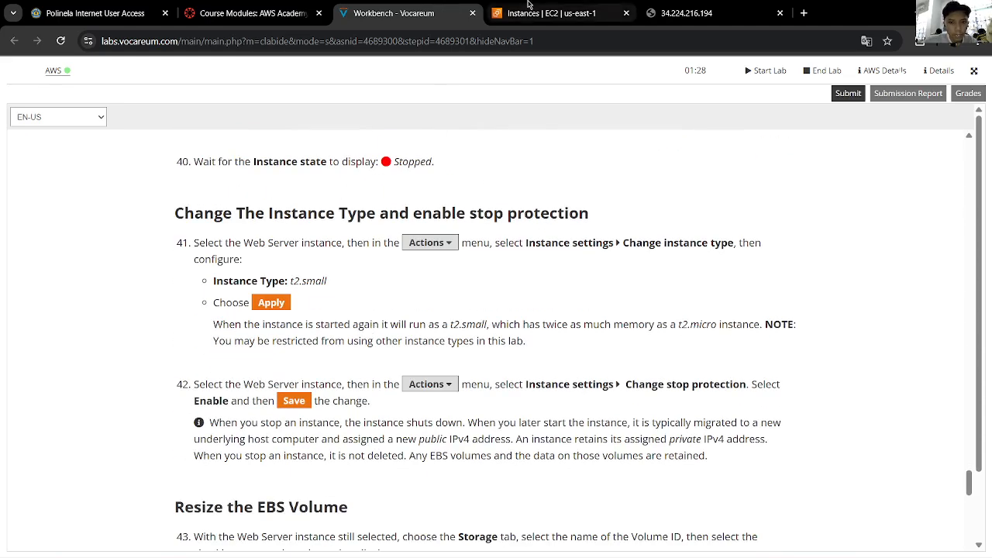
left_click(578, 13)
left_click(777, 167)
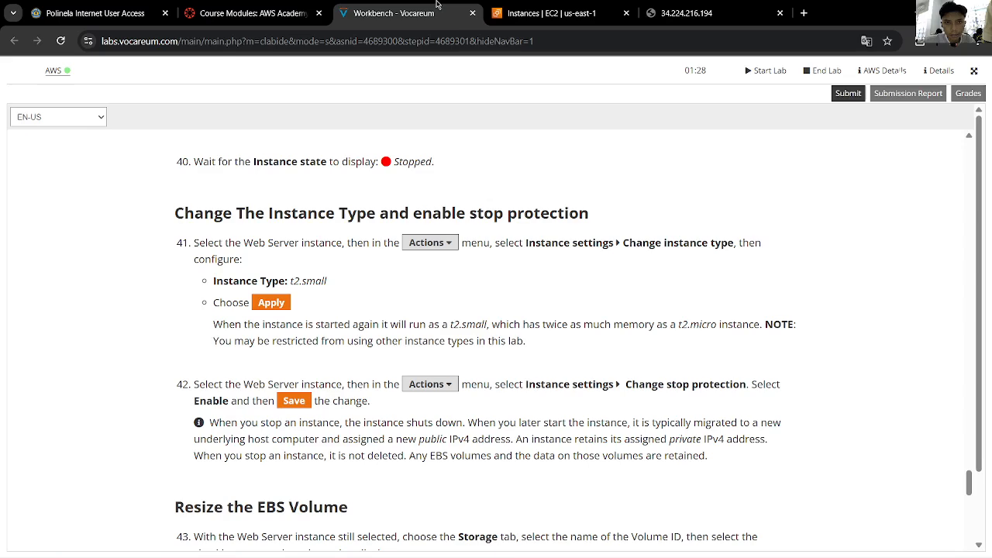
key("ctrl+shift+Tab")
left_click(550, 14)
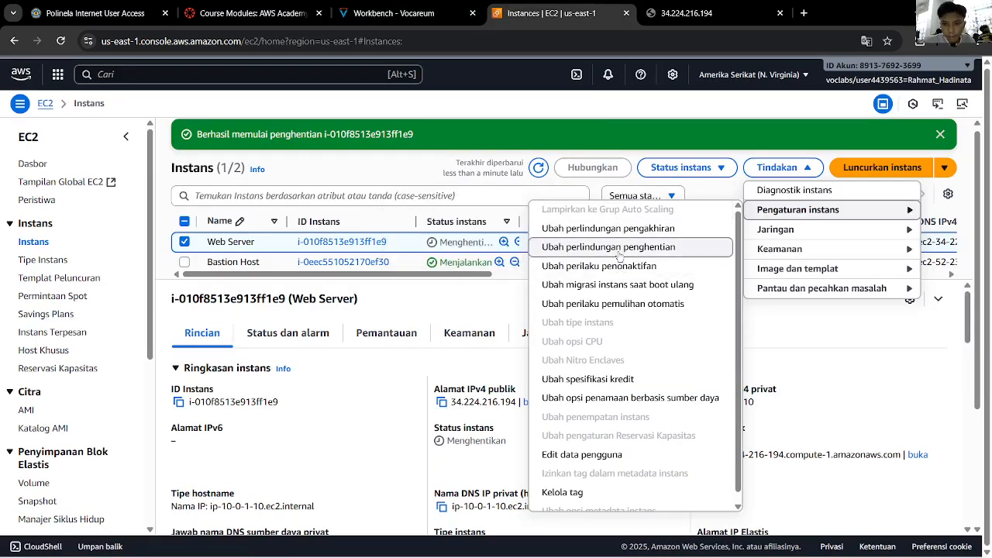
scroll(632, 387, "down", 1)
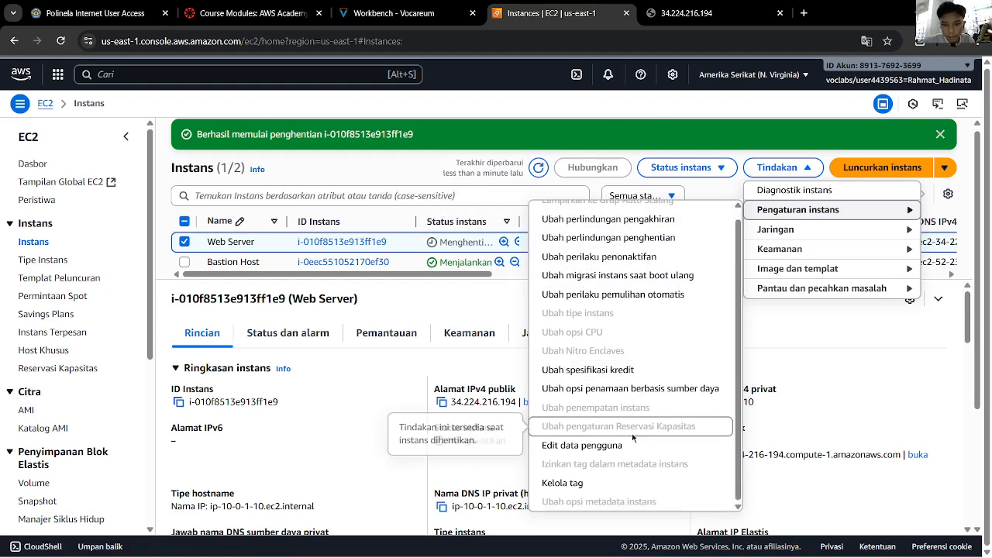
scroll(606, 412, "up", 1)
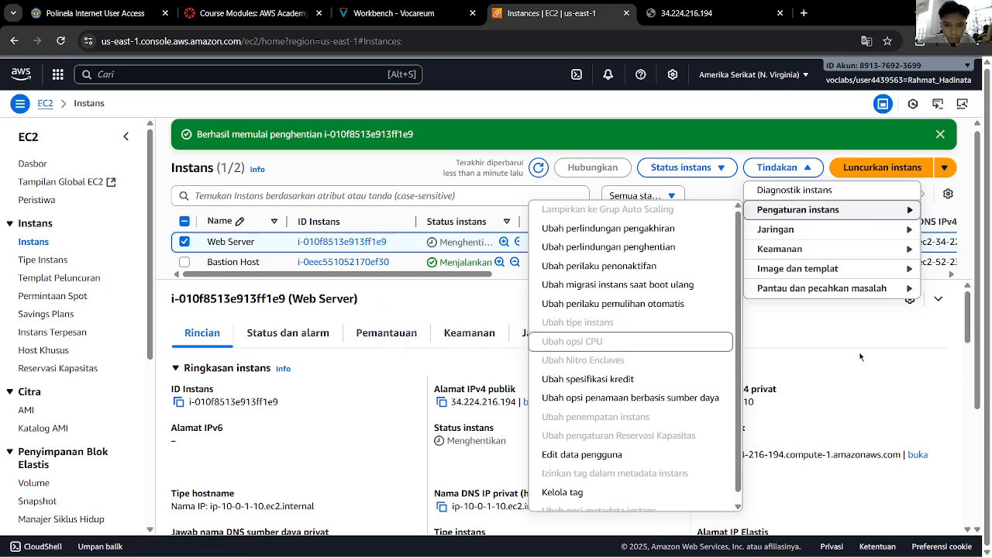
Refresh the instance list and recheck whether the Web Server's instance type can be changed
left_click(537, 168)
left_click(538, 168)
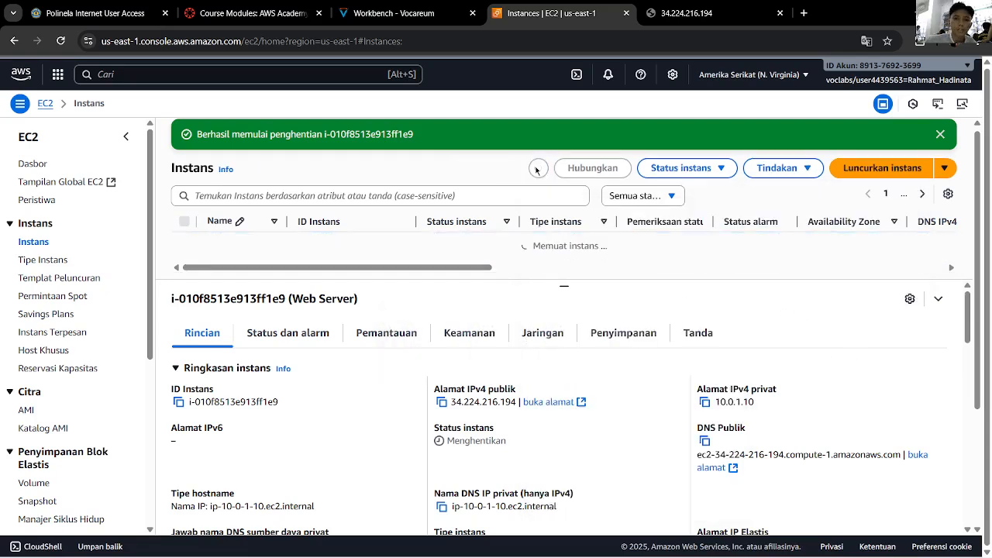
left_click(792, 169)
mouse_move(790, 209)
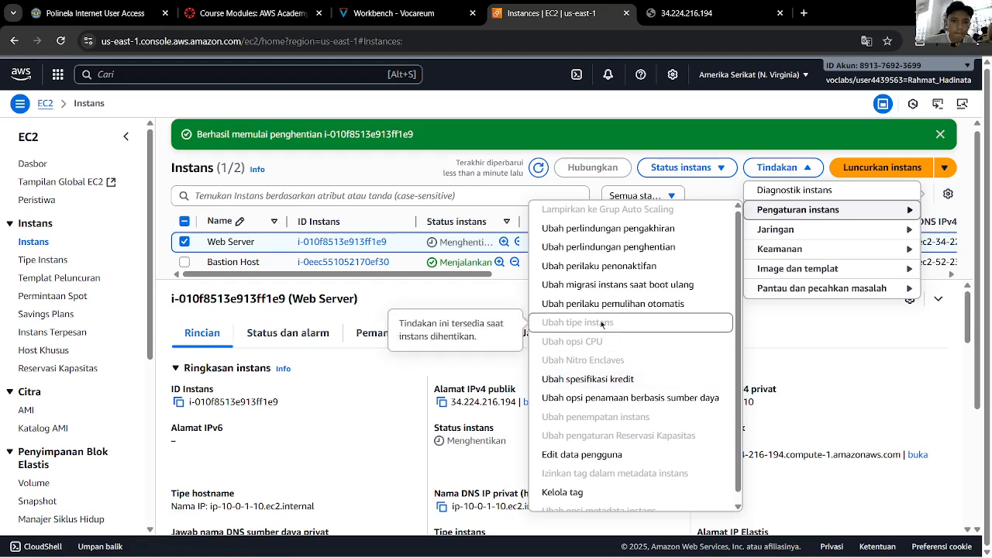
left_click(768, 312)
Enlarge the instance list area, clear the instance selection and refresh the list
left_click_drag(564, 287, 565, 385)
left_click(184, 221)
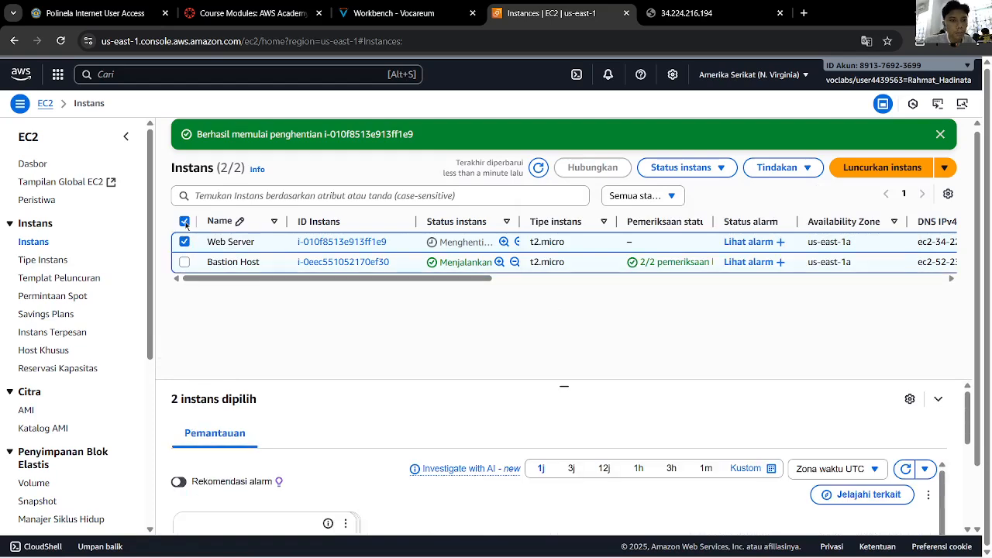
left_click(184, 221)
left_click(536, 170)
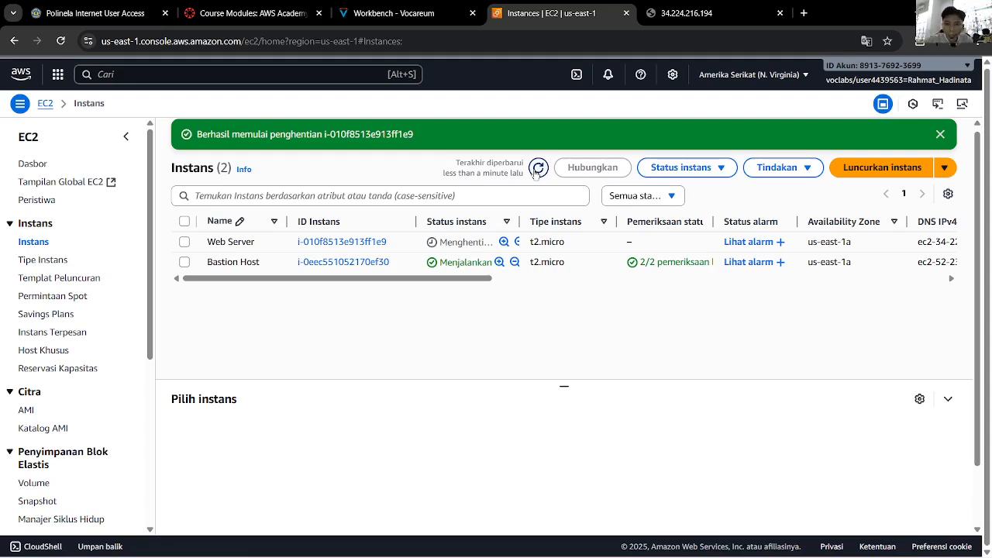
mouse_move(446, 280)
left_mouse_down()
mouse_move(523, 280)
mouse_move(445, 280)
left_mouse_up()
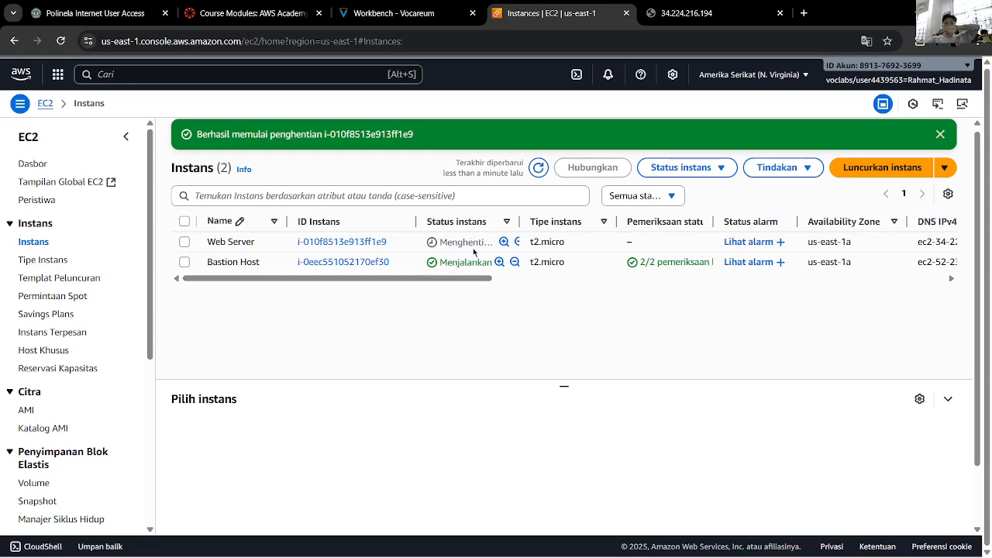
Select the Web Server instance, refresh its status and open its instance type change page
left_click(186, 246)
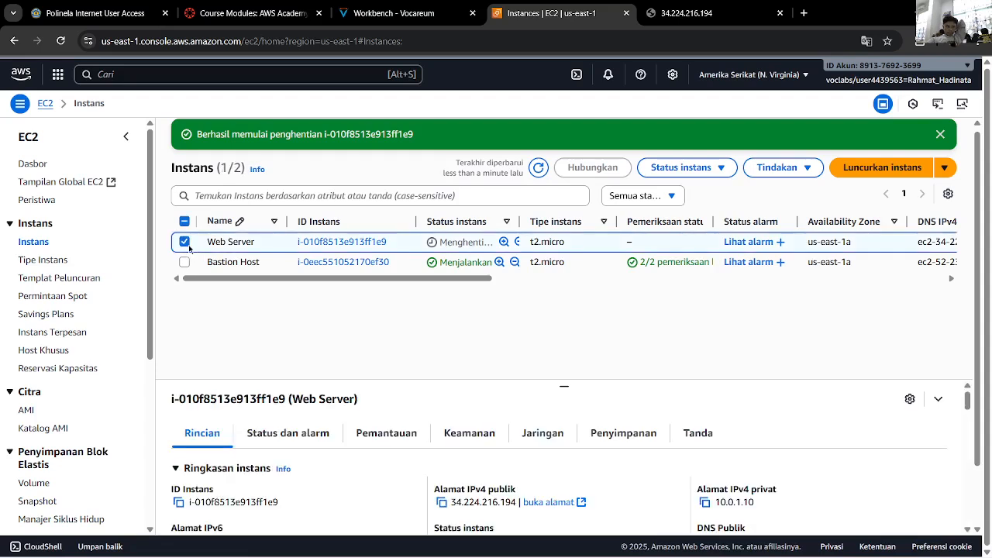
left_click(749, 169)
mouse_move(798, 210)
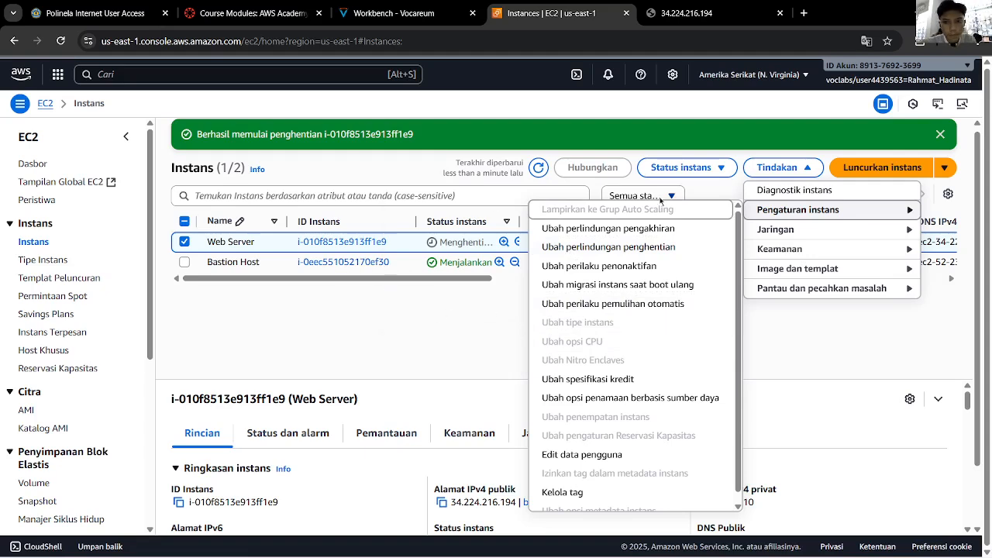
left_click(535, 167)
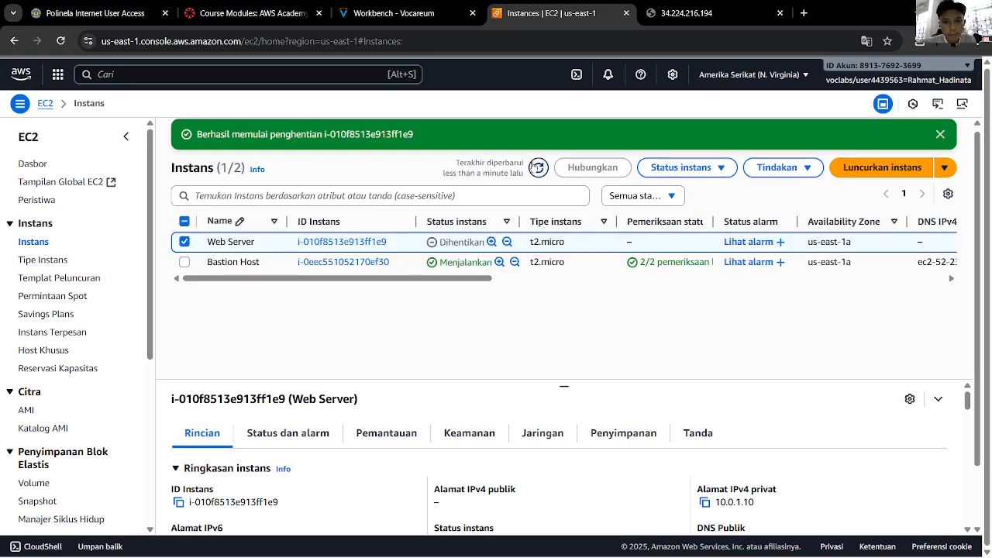
mouse_move(783, 210)
left_click(597, 323)
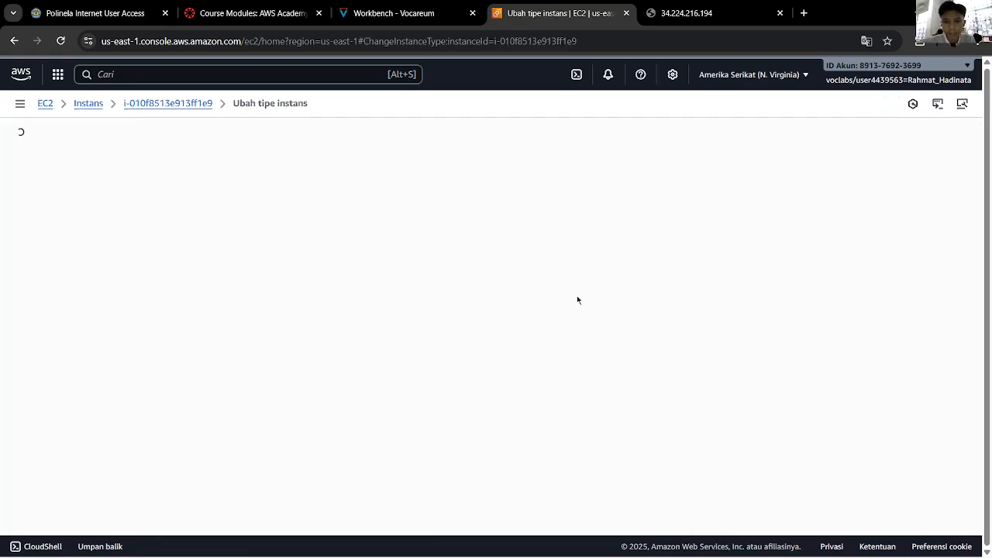
Check lab step 41 and choose t2.small as the Web Server's new instance type
left_click(394, 13)
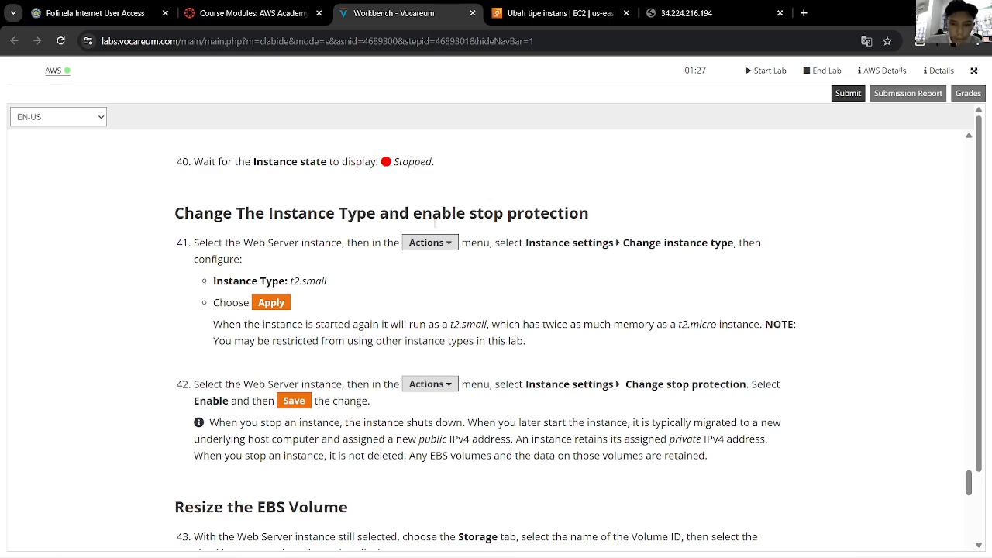
scroll(434, 226, "down", 1)
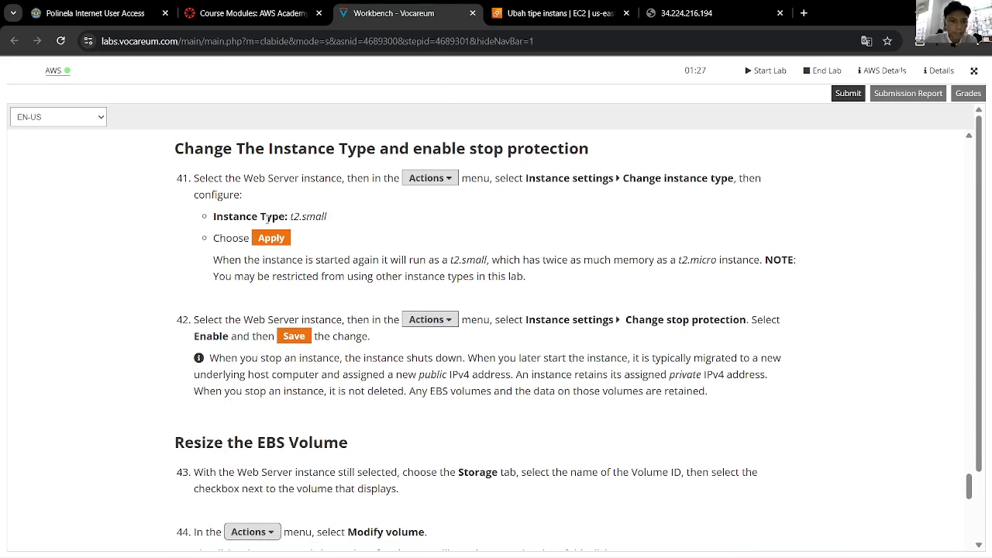
key("ctrl+Tab")
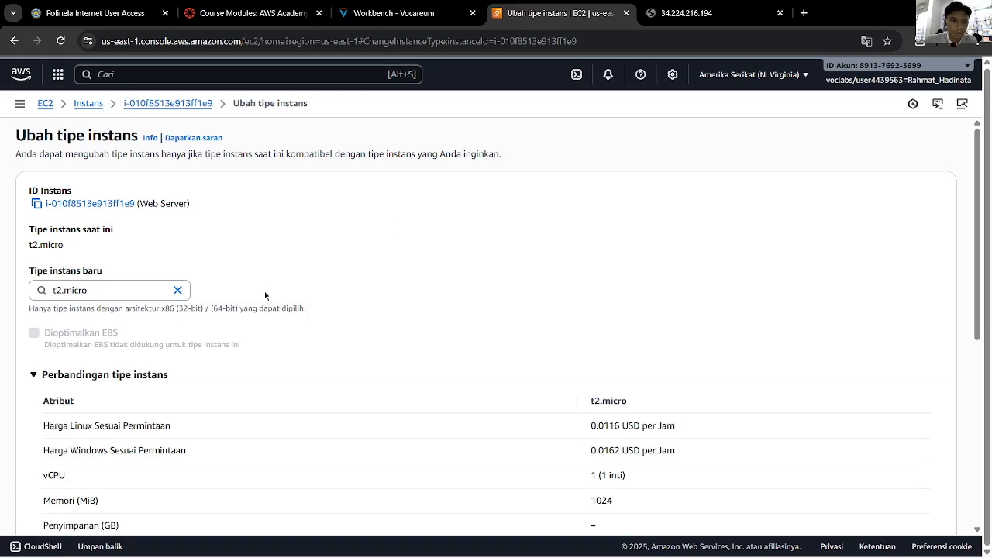
left_click(138, 296)
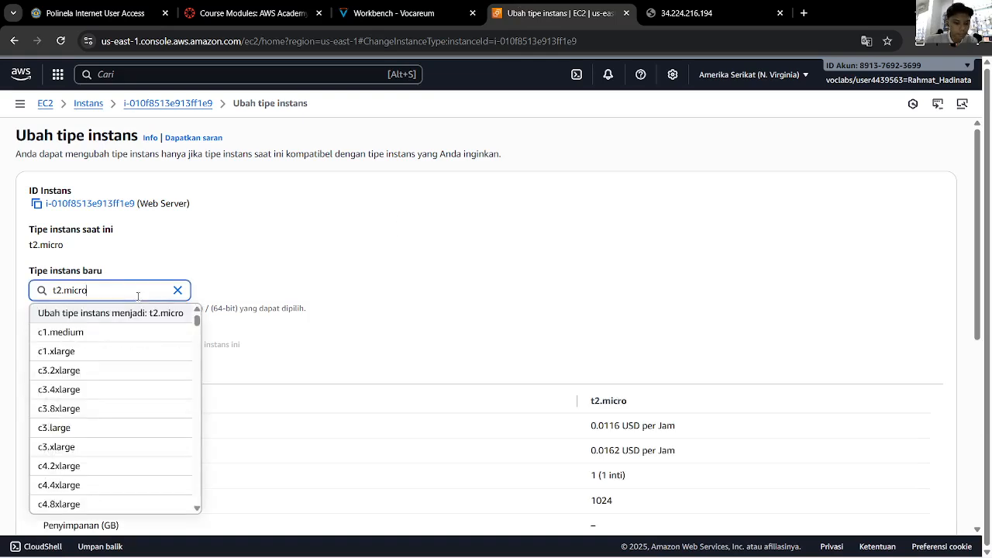
type("t2")
key("ctrl+a")
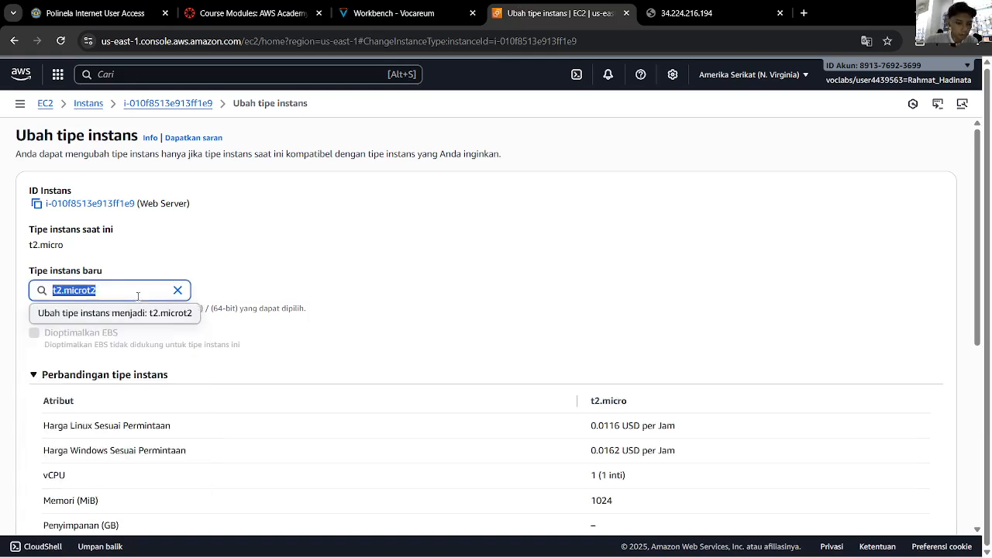
type("t2")
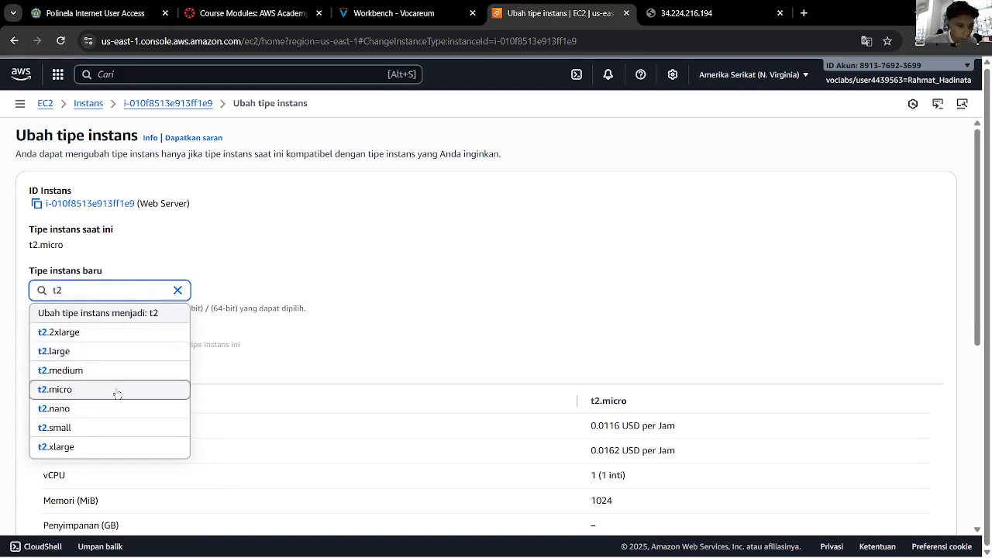
left_click(104, 427)
Recheck the required type in lab step 41 and review the comparison between t2.micro and t2.small
left_click(394, 14)
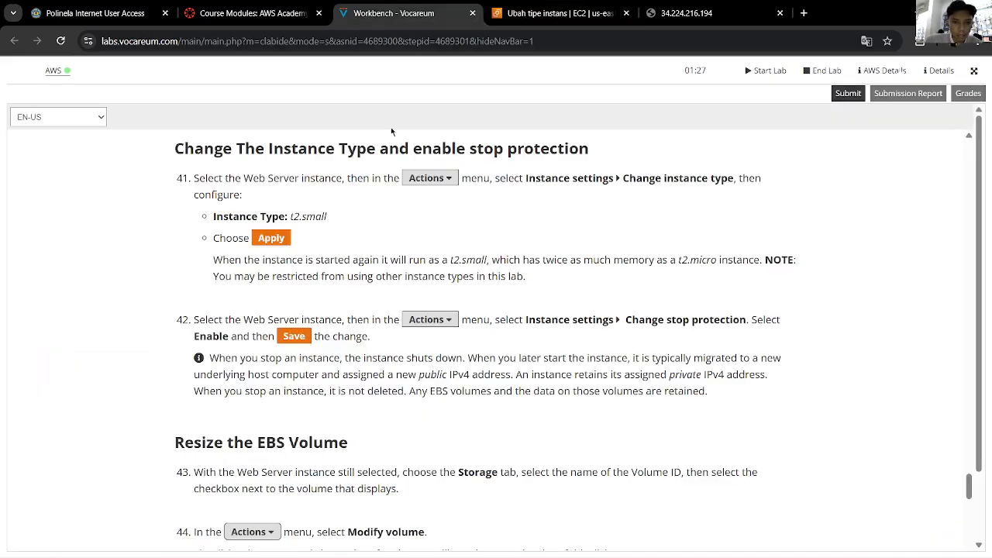
left_click(559, 13)
left_click(178, 288)
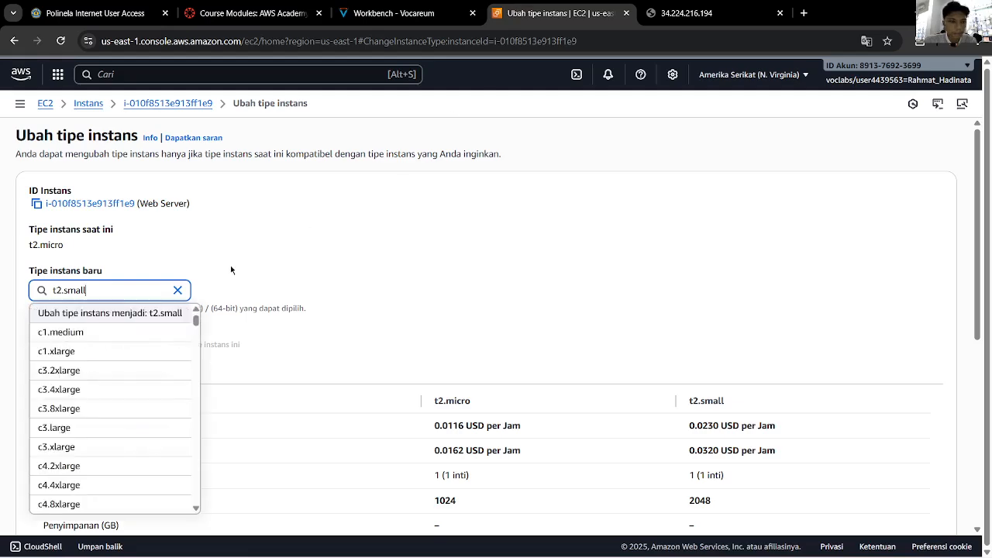
scroll(321, 294, "down", 5)
left_click(18, 407)
scroll(21, 387, "up", 5)
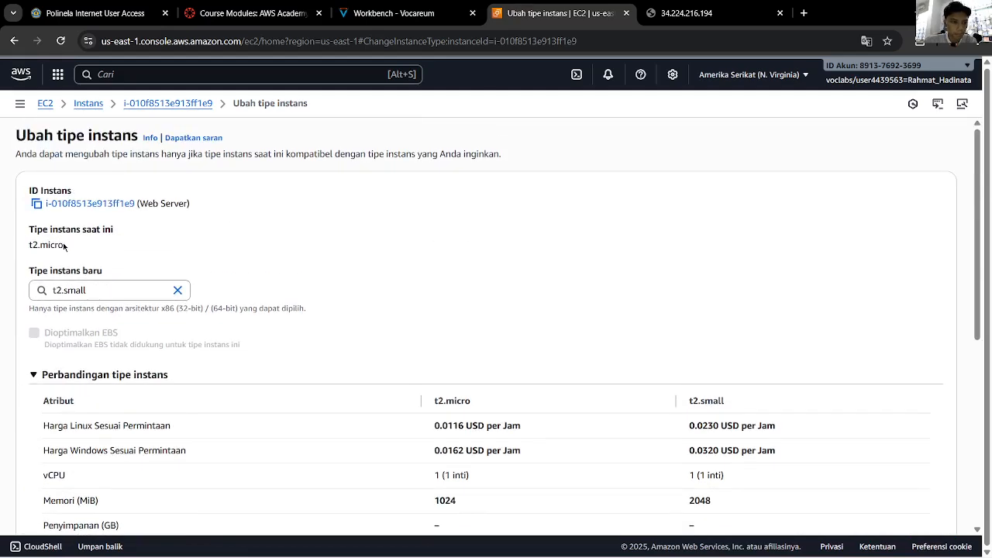
scroll(371, 253, "down", 5)
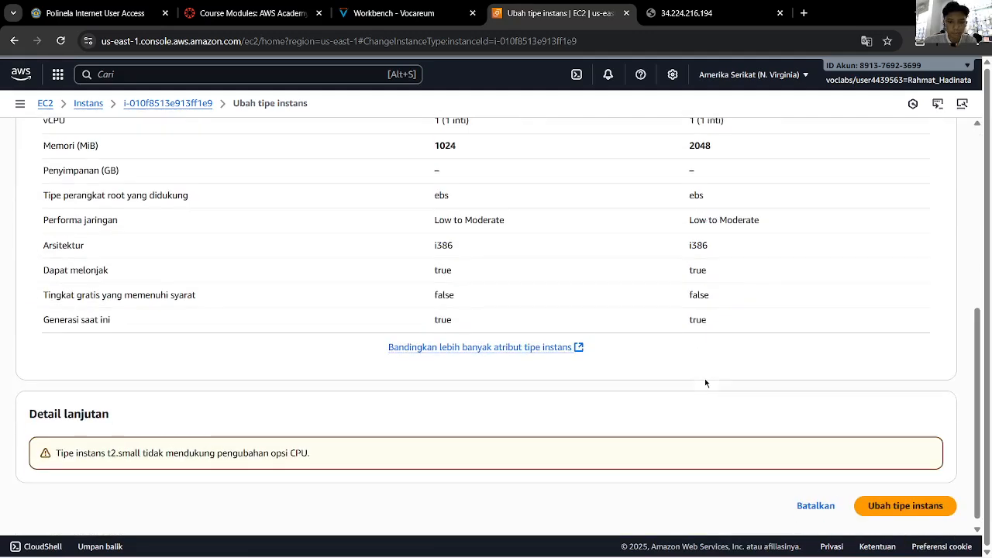
Verify the t2.small selection against the lab instructions and apply the instance type change
left_click(418, 13)
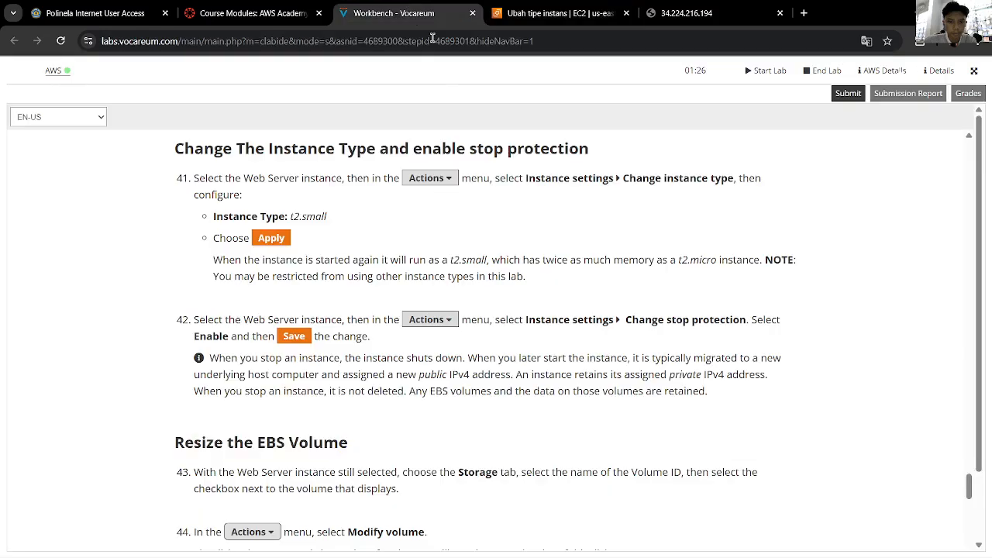
left_click(523, 9)
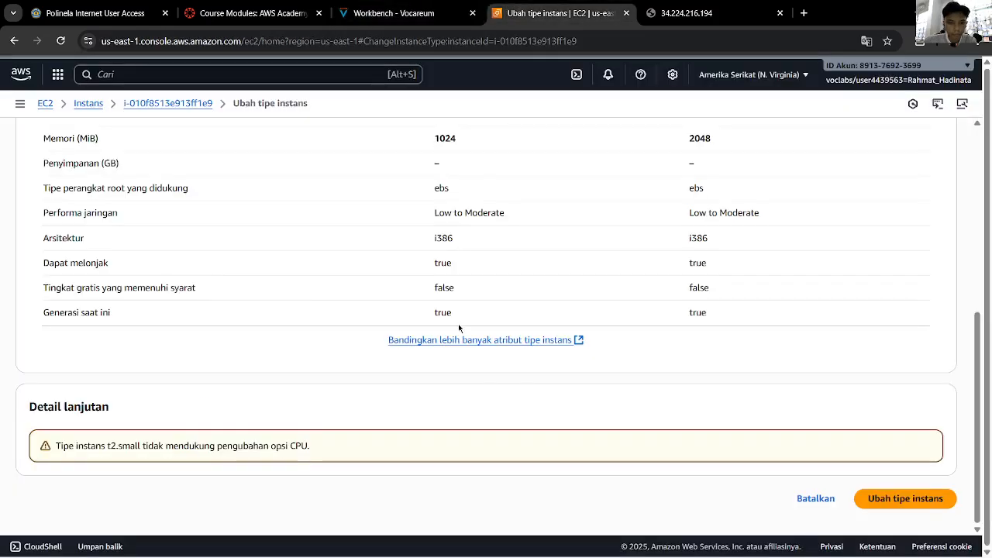
scroll(459, 329, "up", 10)
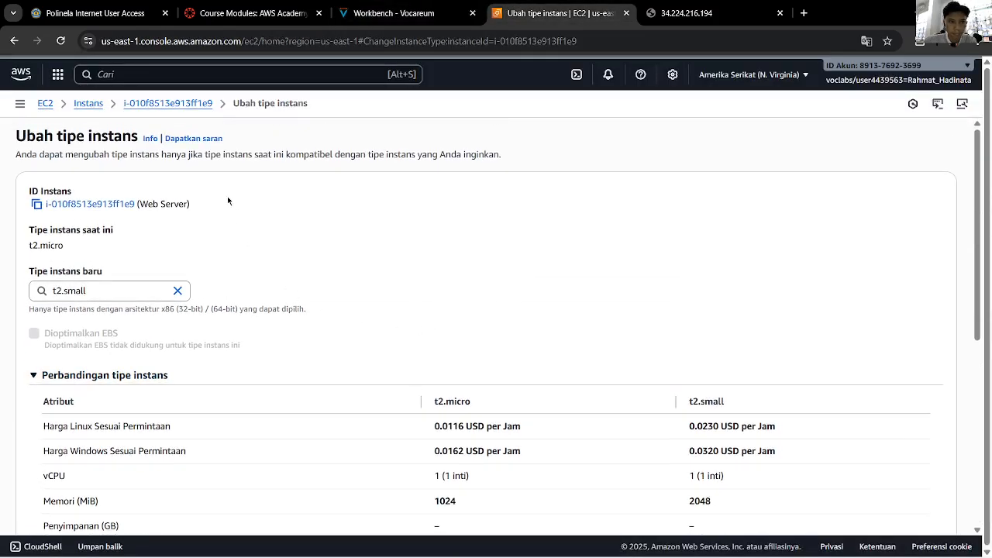
left_click(394, 13)
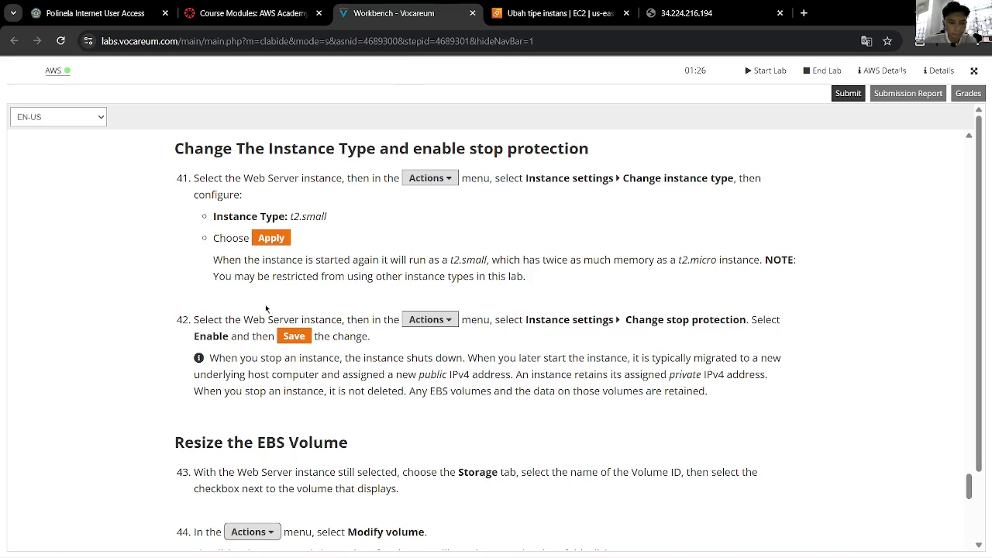
left_click(535, 6)
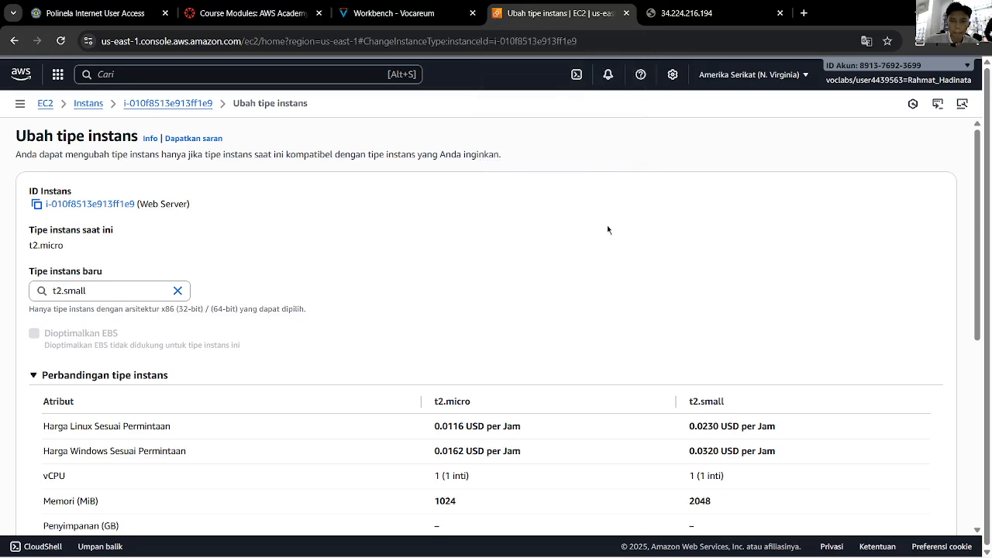
scroll(749, 416, "down", 5)
left_click(888, 500)
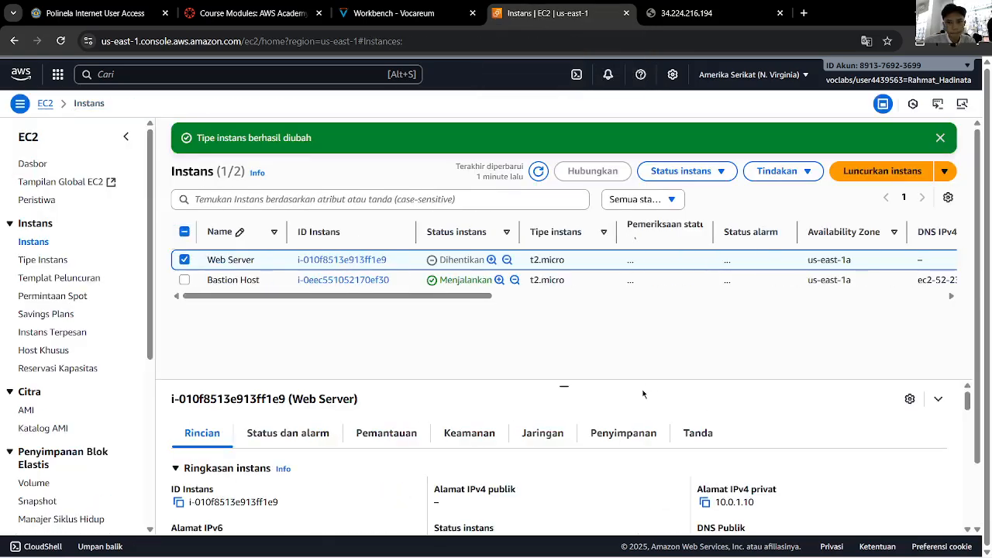
Check lab step 42 and open the stop protection settings for the Web Server instance
left_click(422, 5)
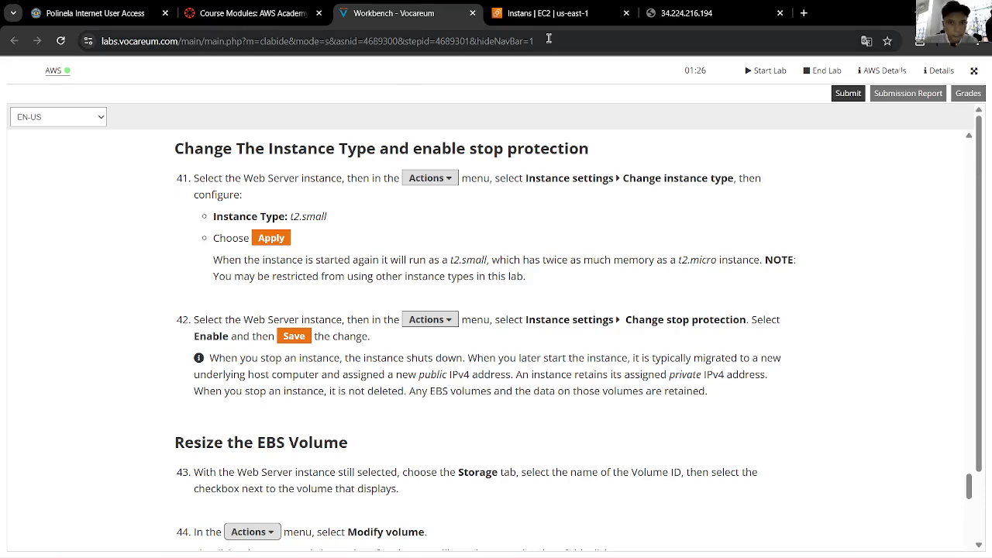
left_click(582, 8)
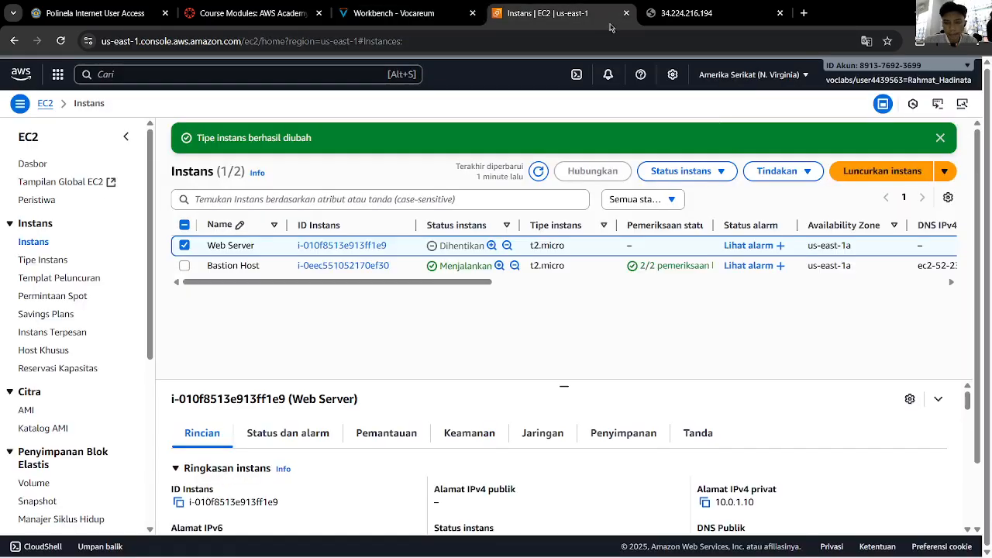
left_click(776, 171)
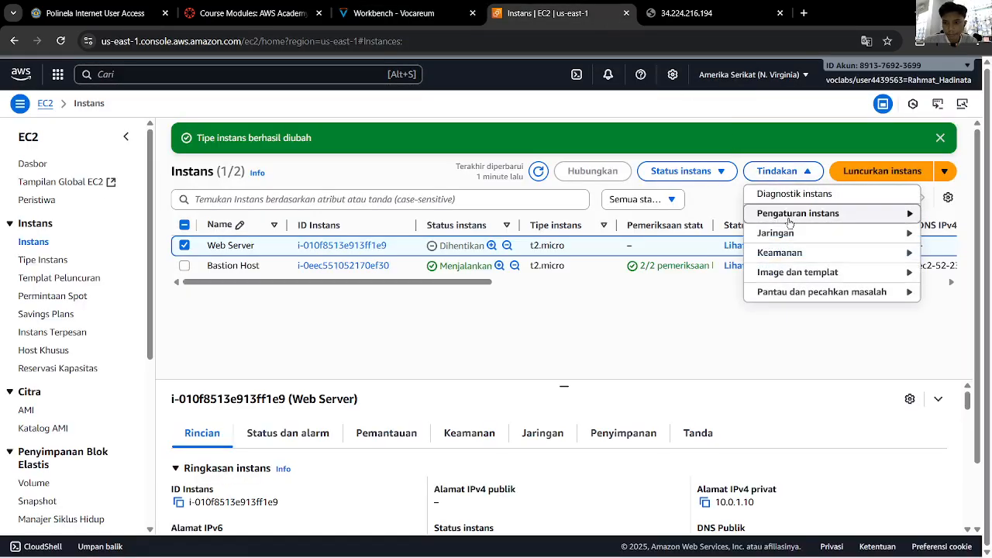
left_click(799, 213)
left_click(405, 6)
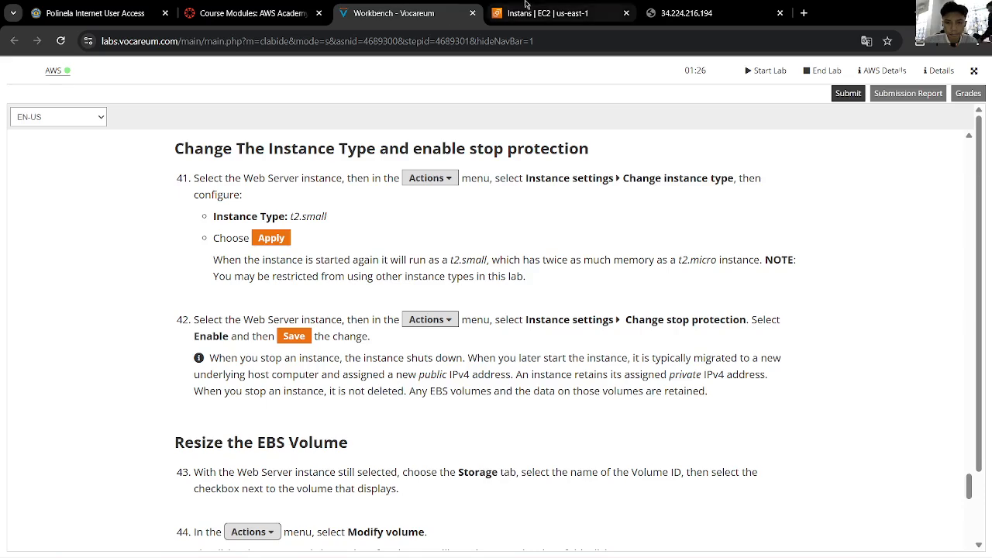
left_click(560, 4)
scroll(596, 372, "down", 3)
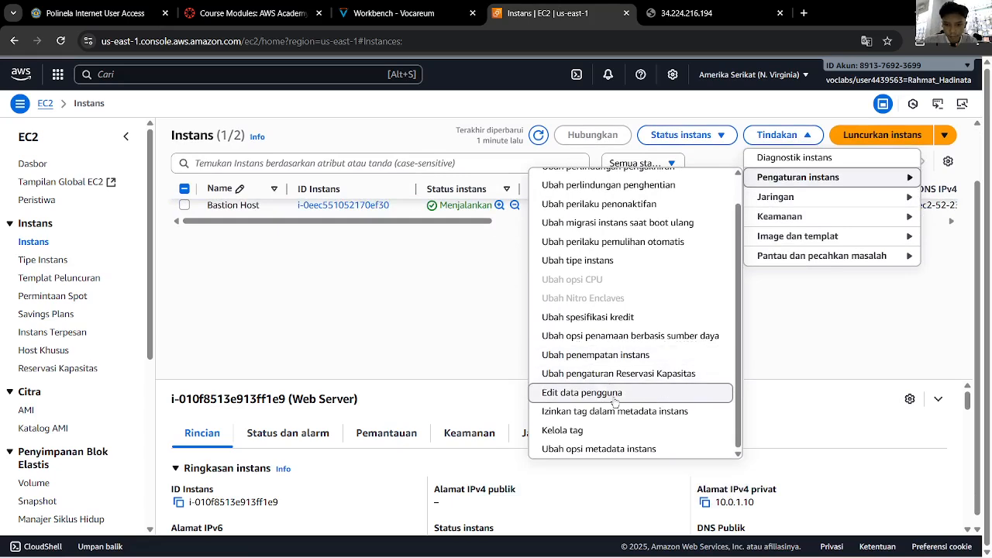
scroll(620, 455, "up", 2)
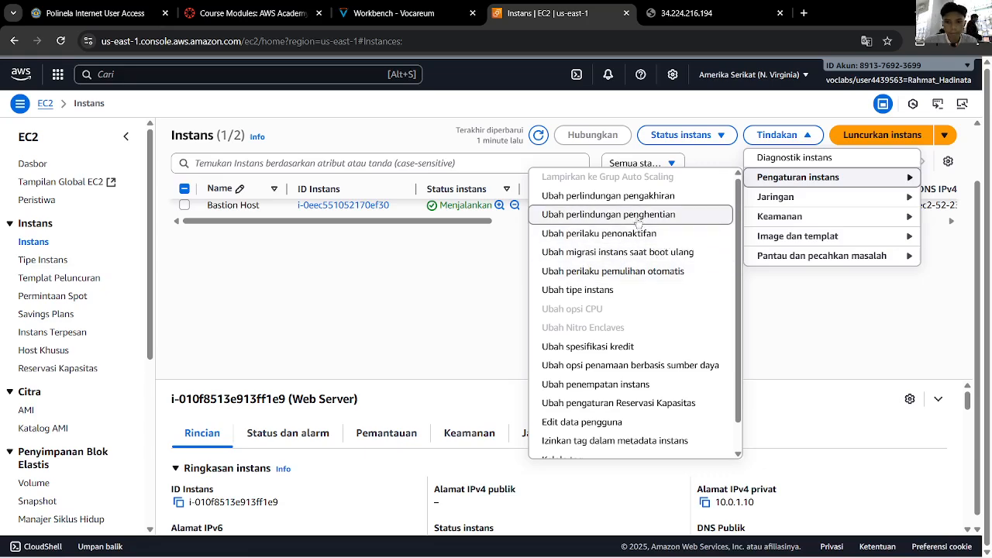
left_click(637, 223)
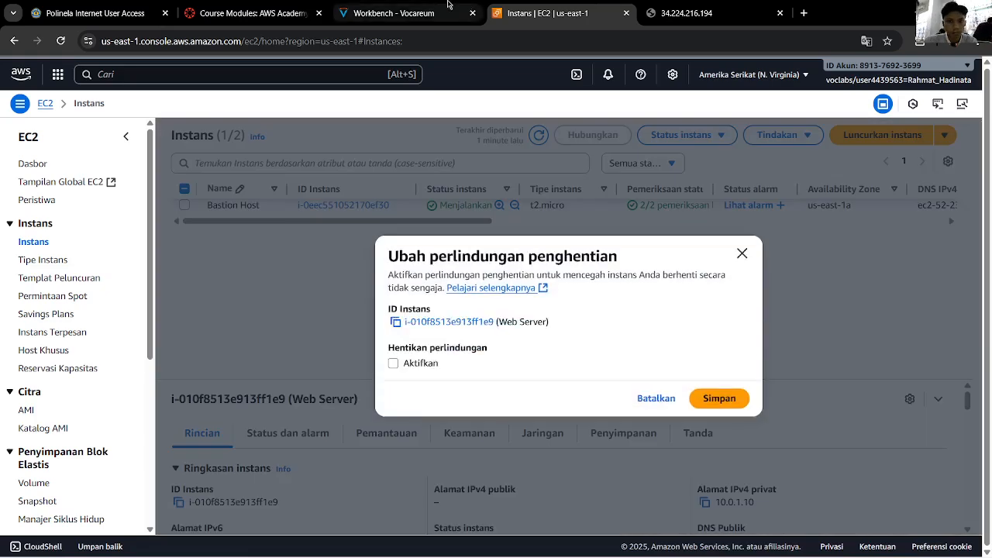
Verify the dialog against lab step 42, then enable stop protection for the Web Server and save the change
left_click(463, 13)
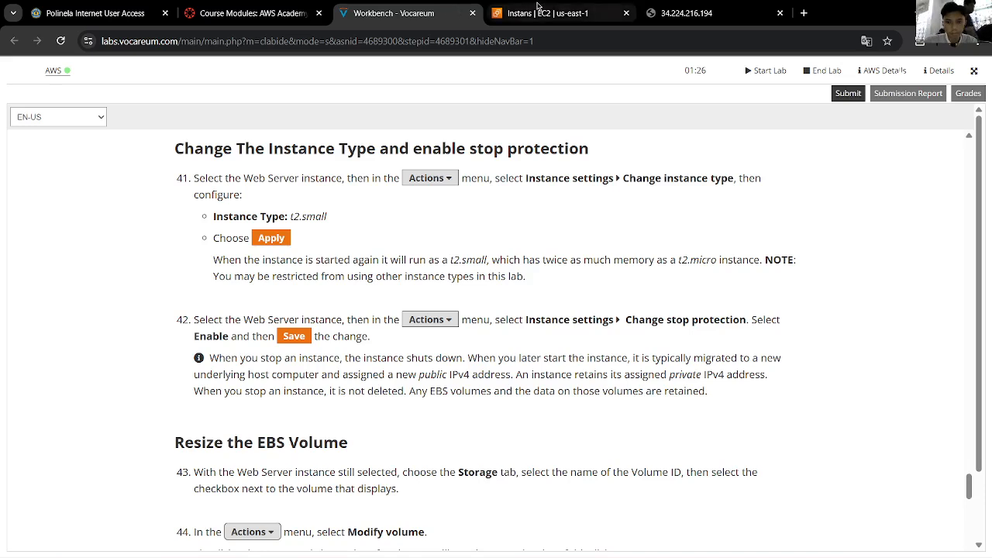
mouse_move(545, 5)
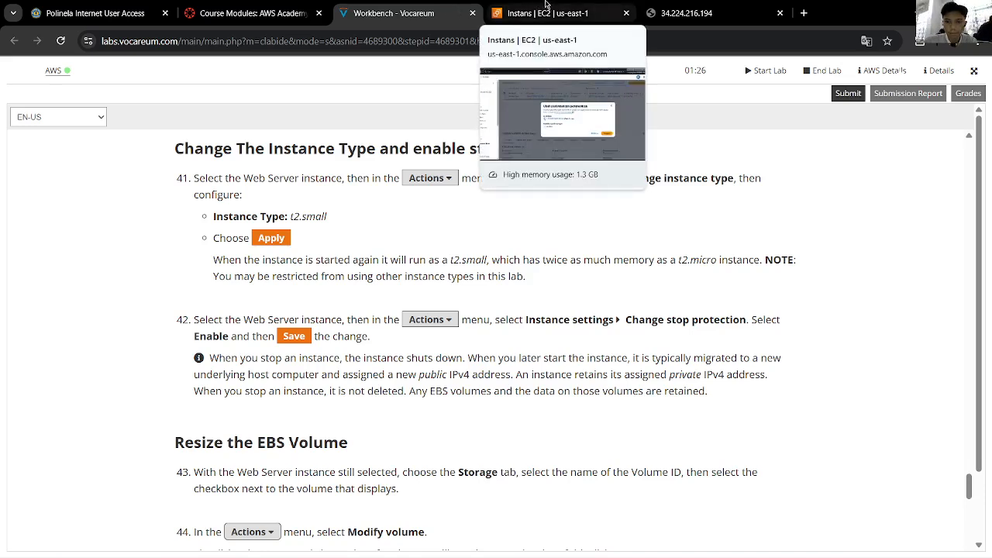
left_click(544, 6)
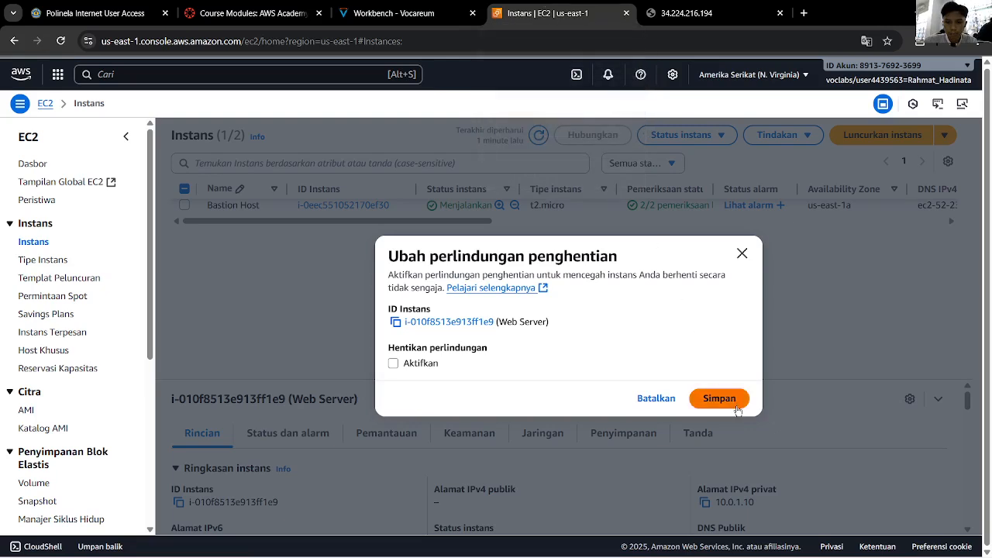
left_click(394, 363)
left_click(718, 397)
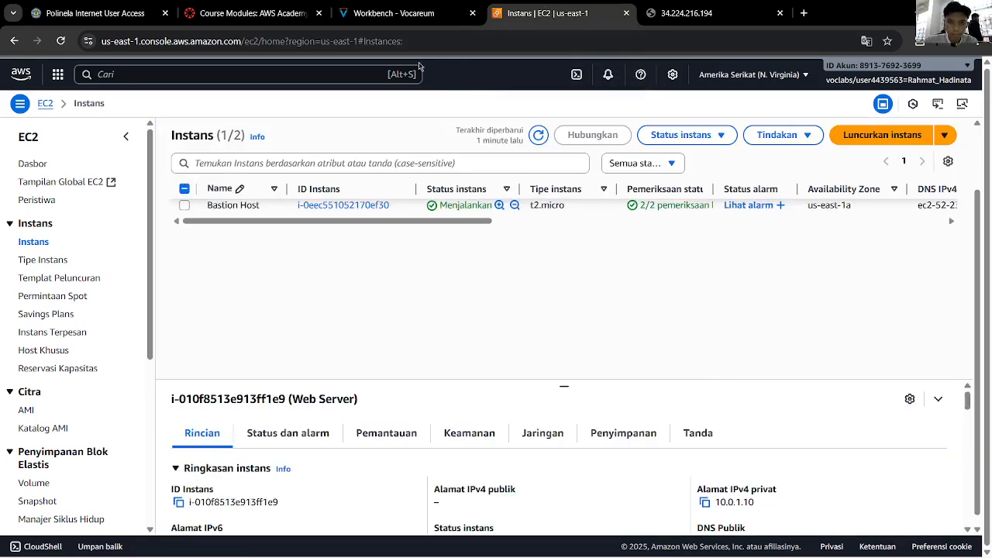
Read the Resize the EBS Volume instructions and select the /dev/xvda volume in the Web Server's storage details
left_click(399, 13)
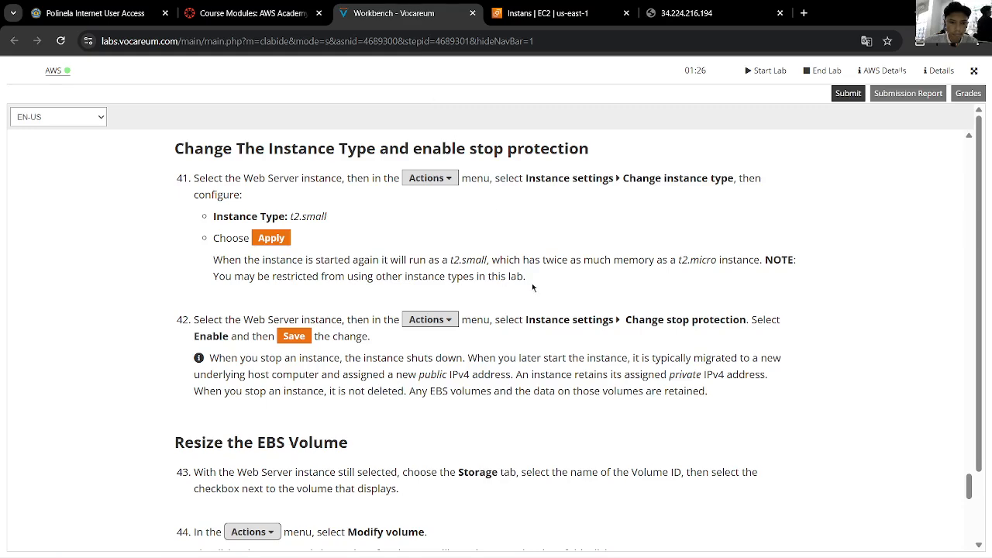
scroll(532, 288, "down", 3)
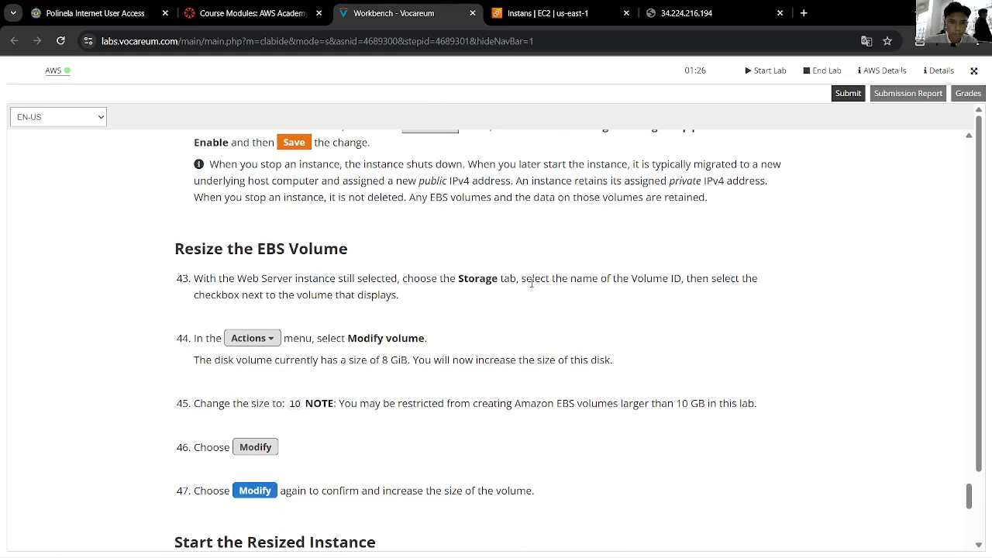
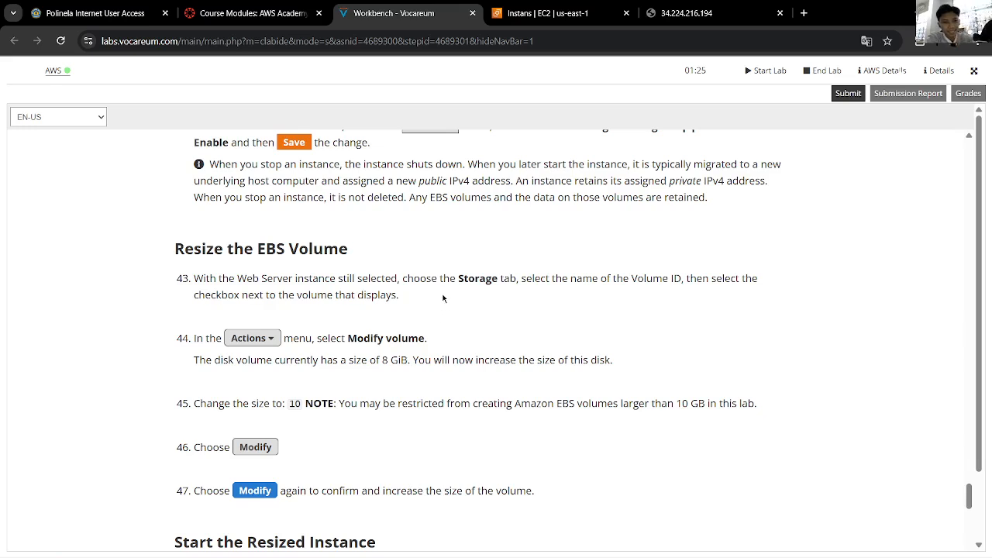
left_click(546, 13)
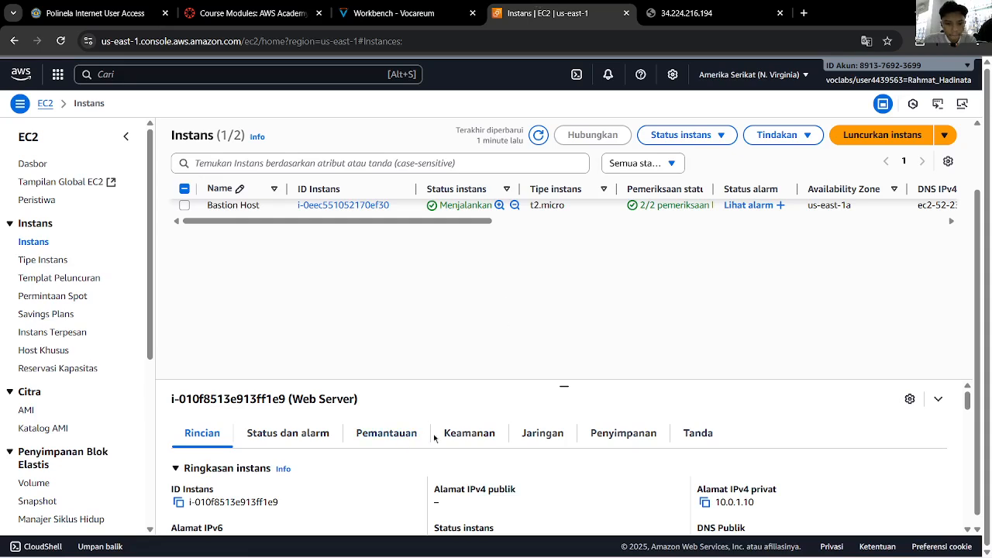
left_click_drag(564, 384, 564, 319)
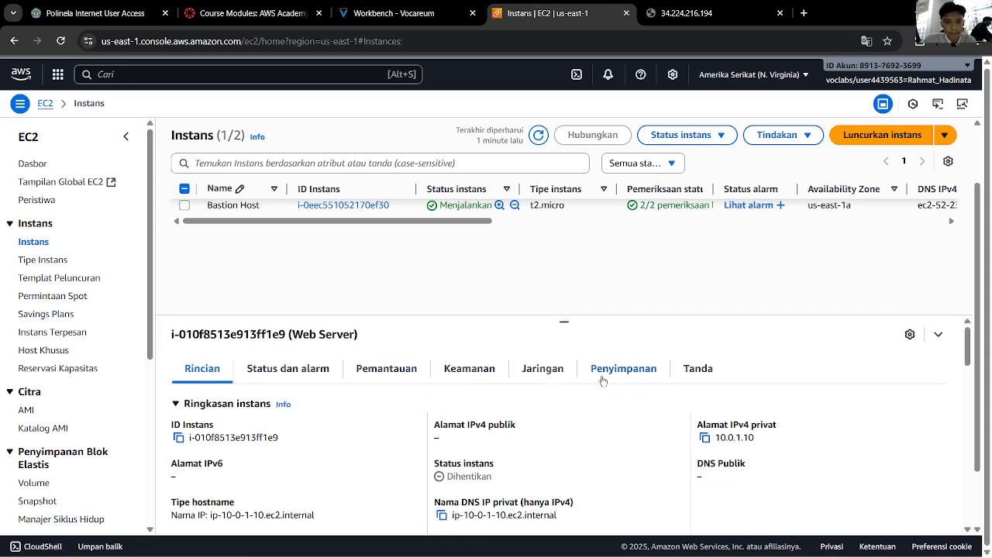
left_click(595, 374)
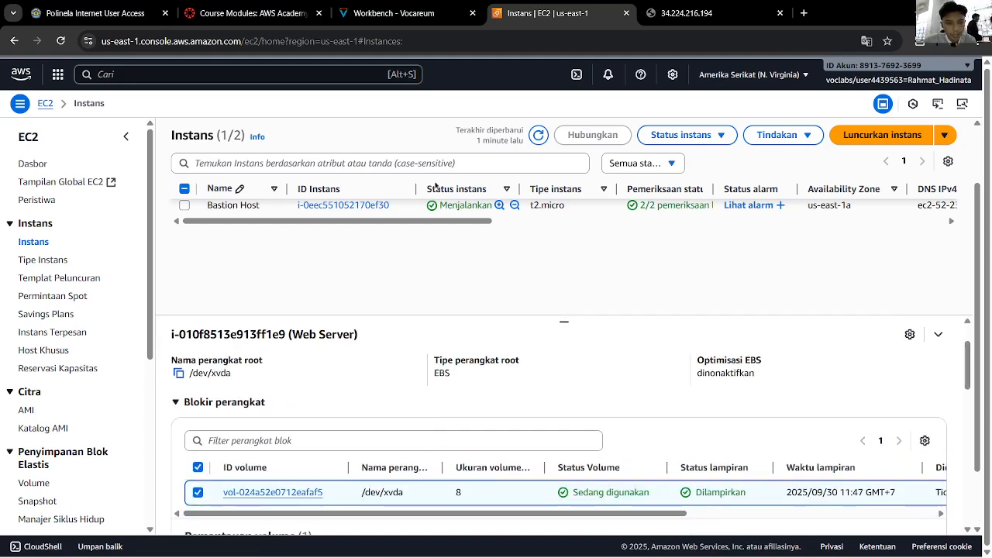
Read lab step 44 and compare its Modify volume instruction with the actions offered for the Web Server instance
left_click(409, 13)
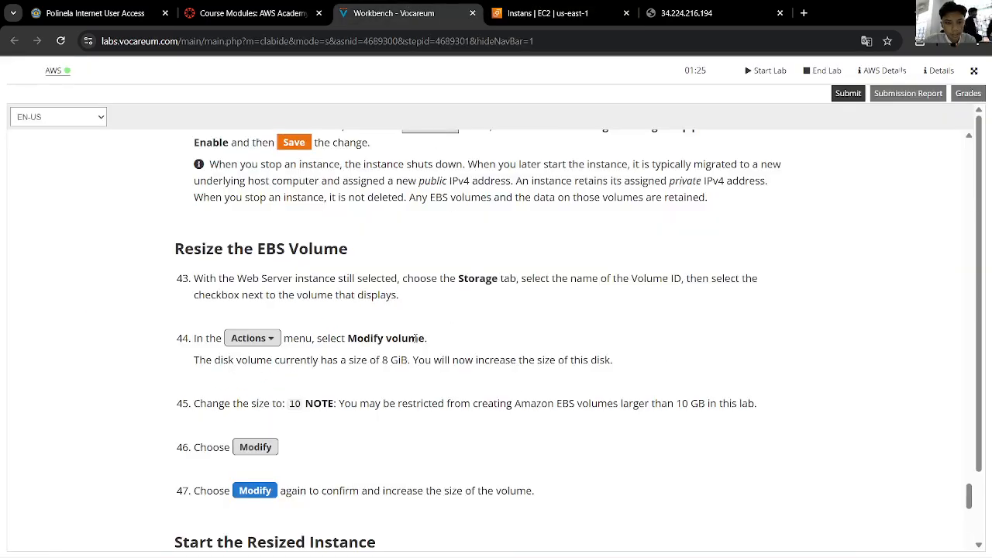
left_click_drag(428, 342, 342, 341)
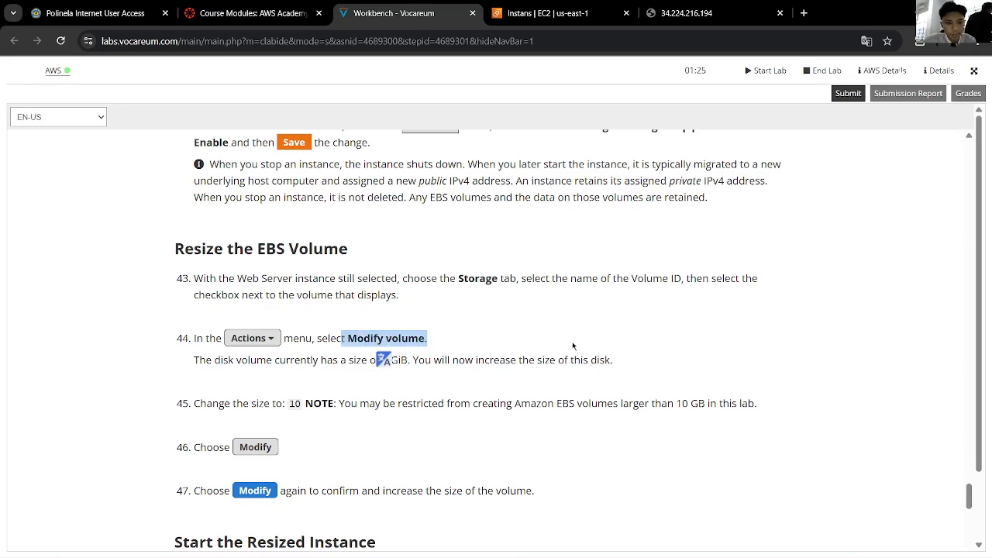
left_click(529, 17)
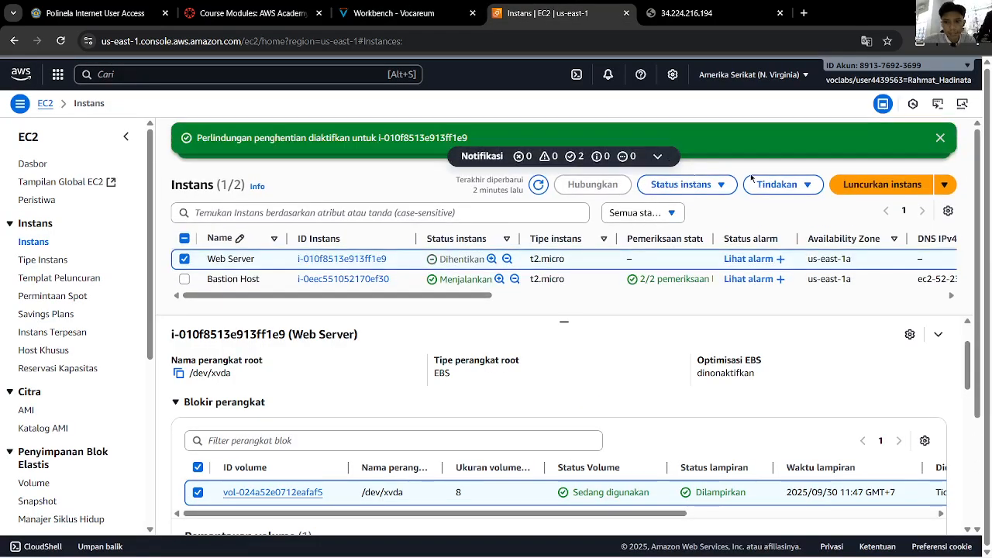
left_click(441, 5)
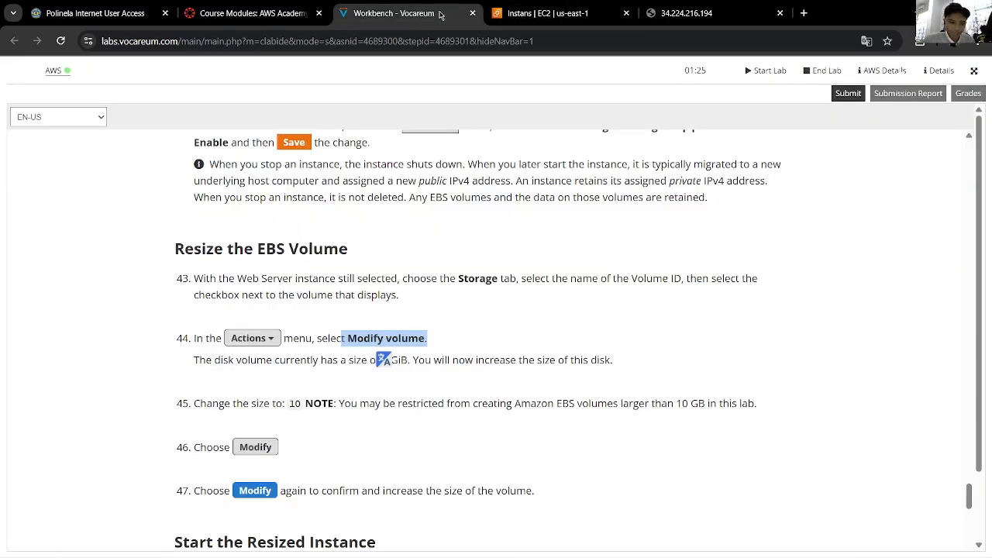
left_click(542, 14)
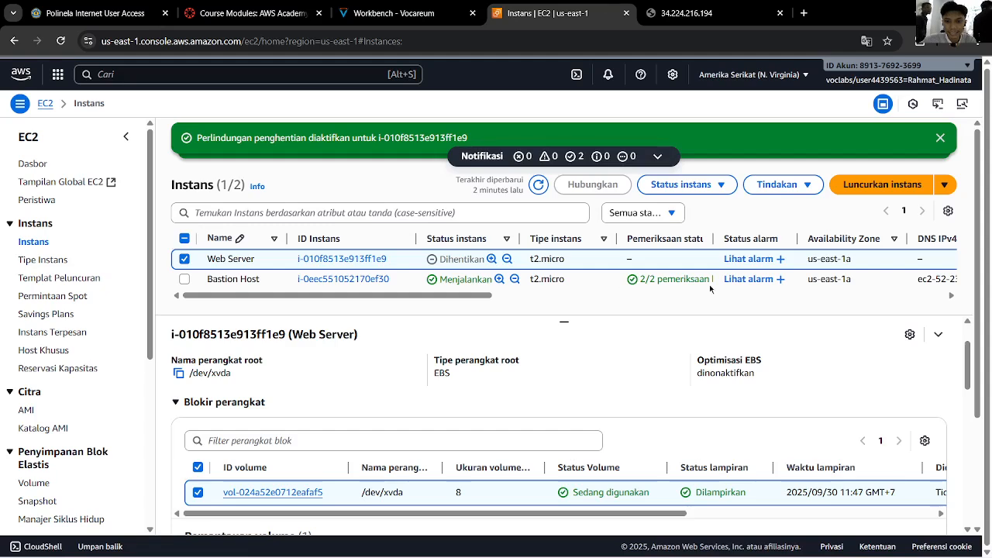
left_click(777, 184)
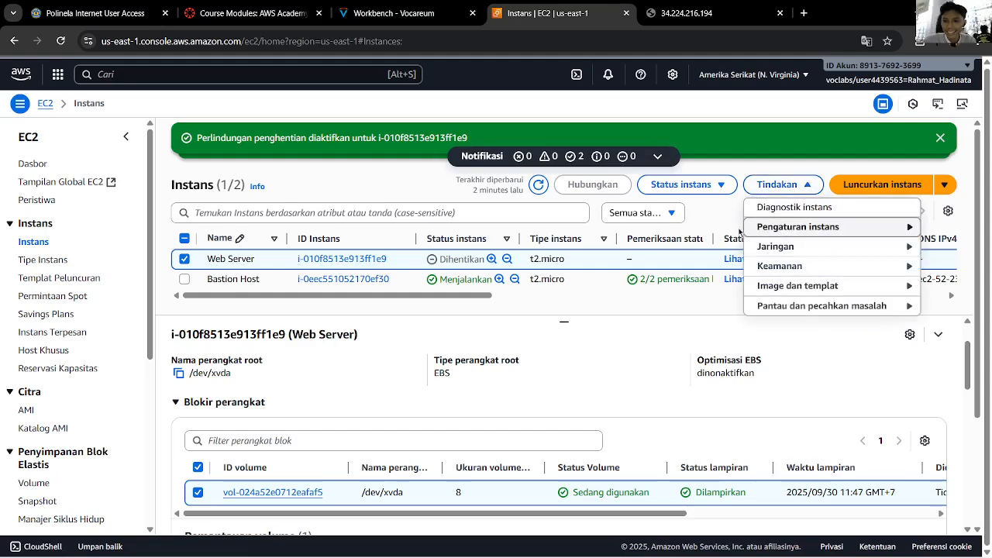
left_click(394, 13)
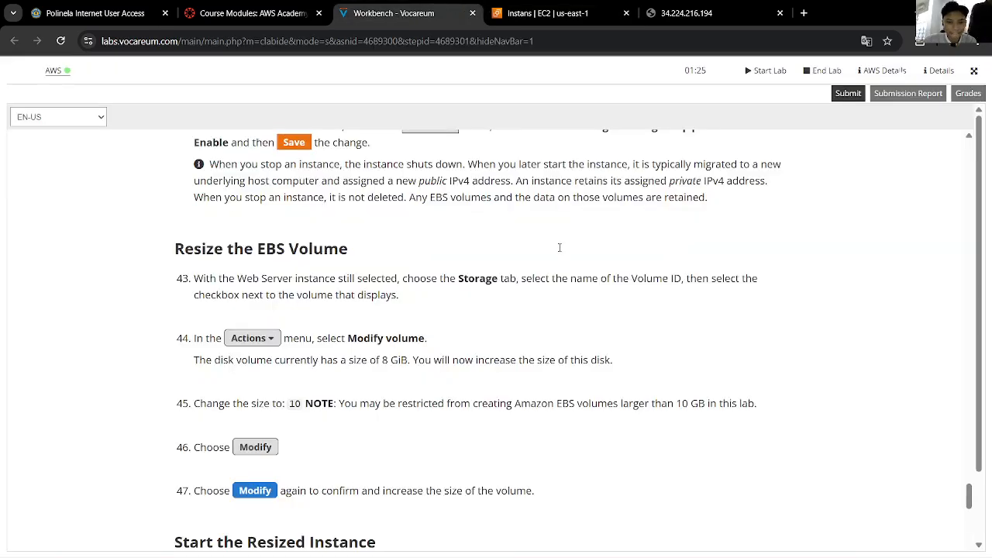
left_click(542, 13)
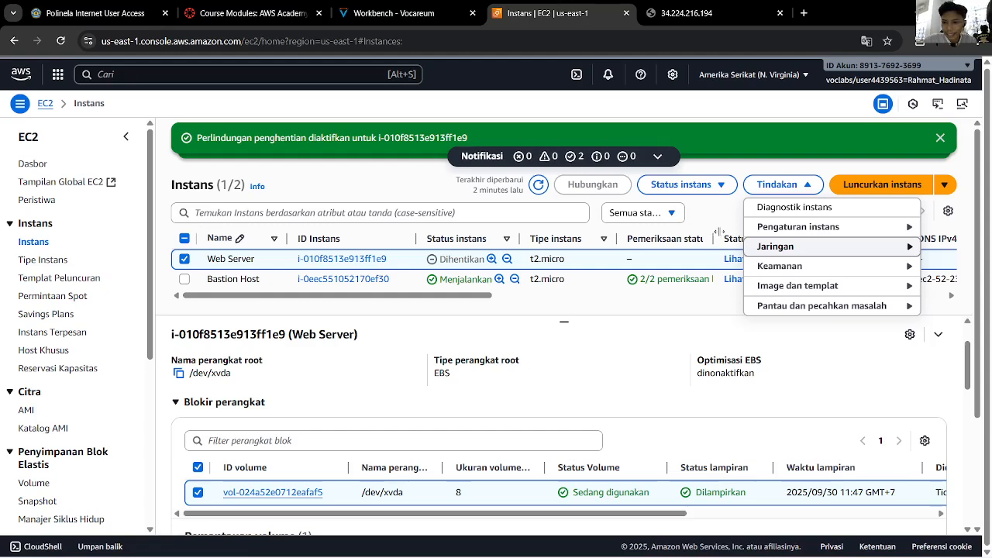
left_click(403, 13)
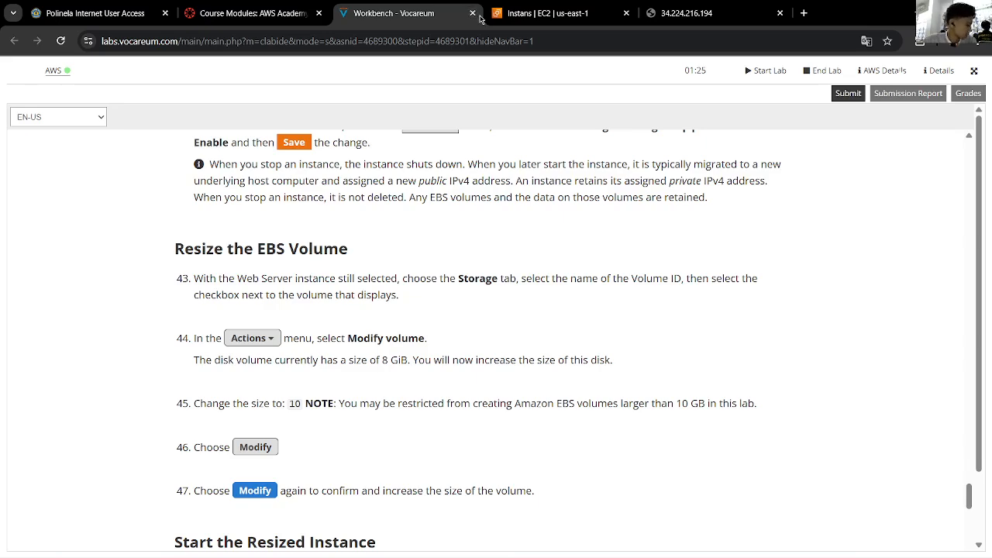
left_click(542, 13)
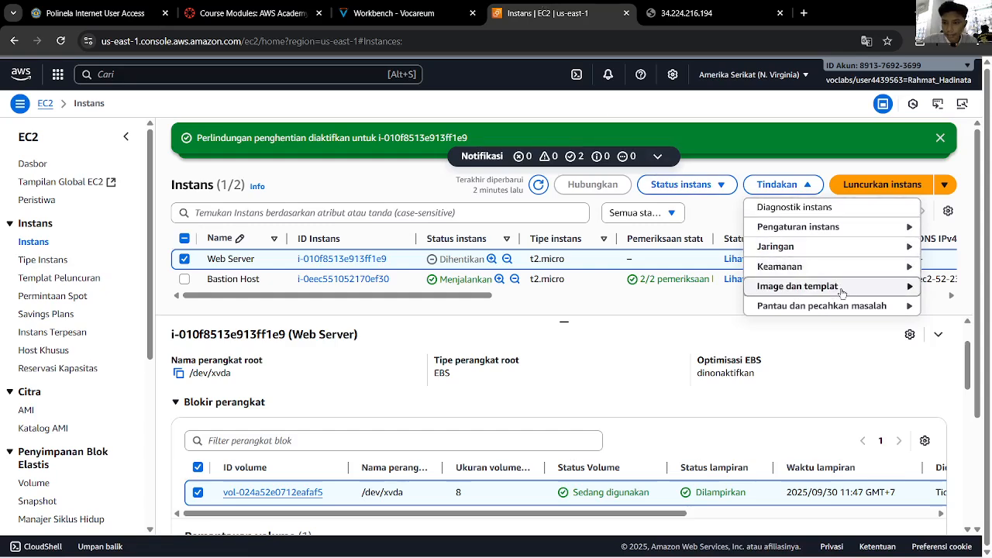
Look through the Web Server's instance settings for a Modify volume option, rechecking the lab instructions
left_click(830, 226)
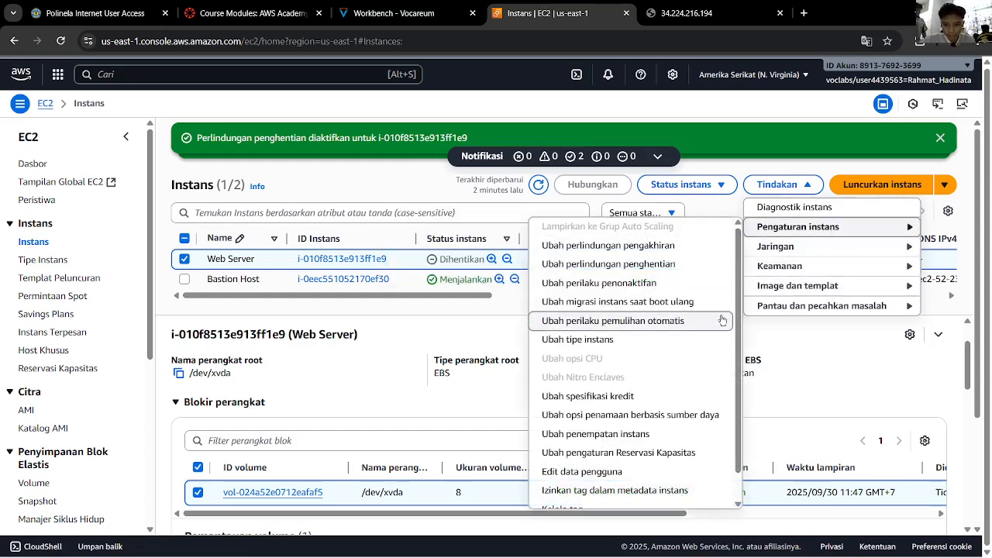
scroll(682, 321, "down", 1)
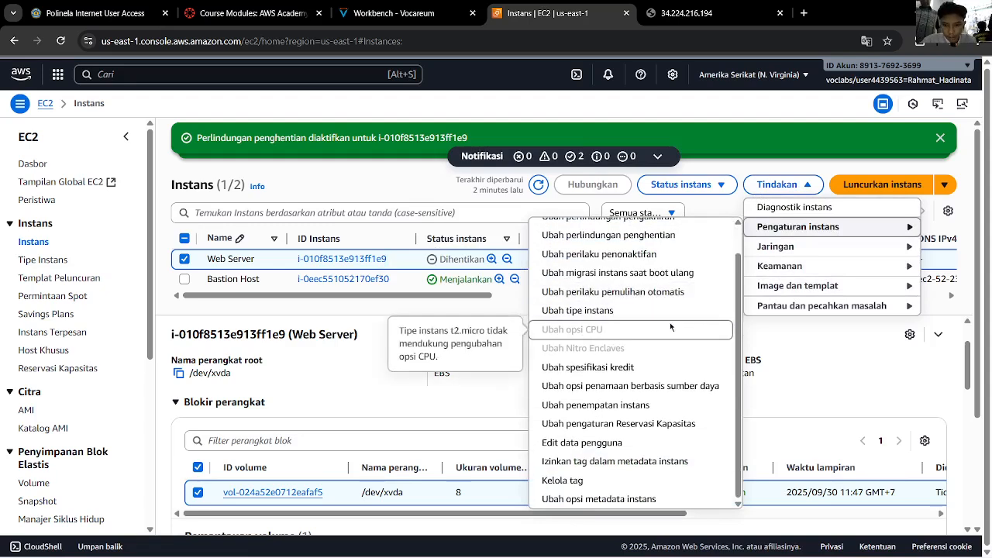
scroll(674, 339, "up", 1)
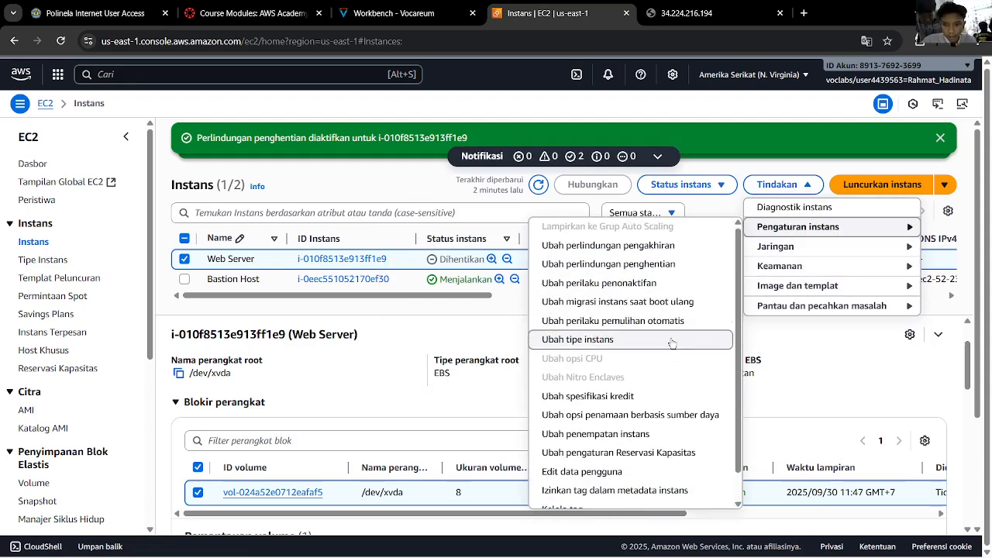
scroll(671, 343, "down", 1)
key("ctrl+shift+Tab")
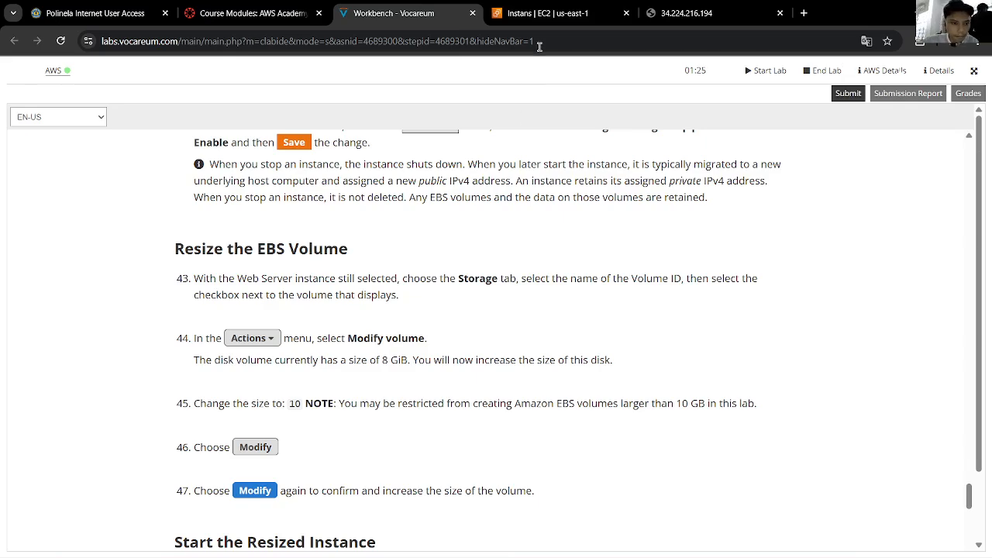
left_click(545, 11)
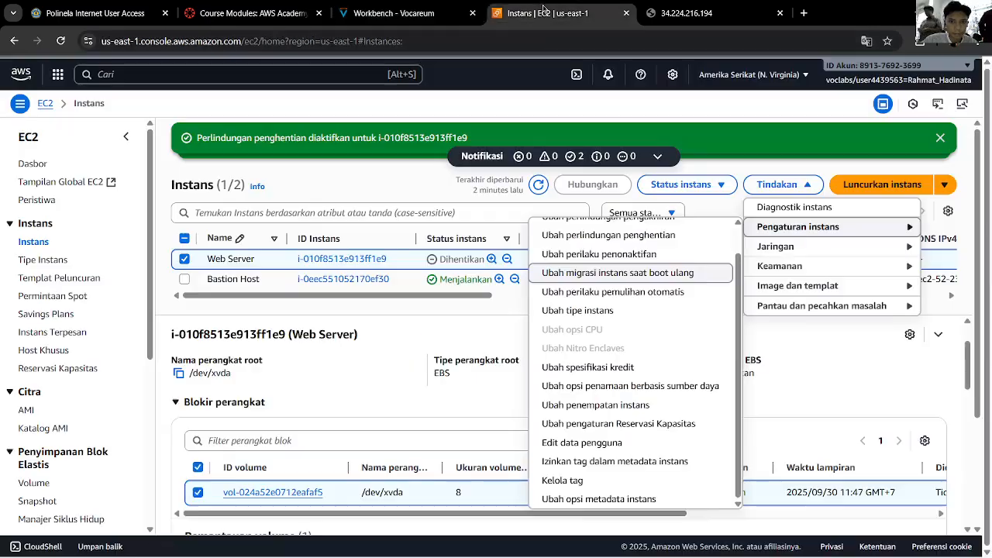
left_click(457, 417)
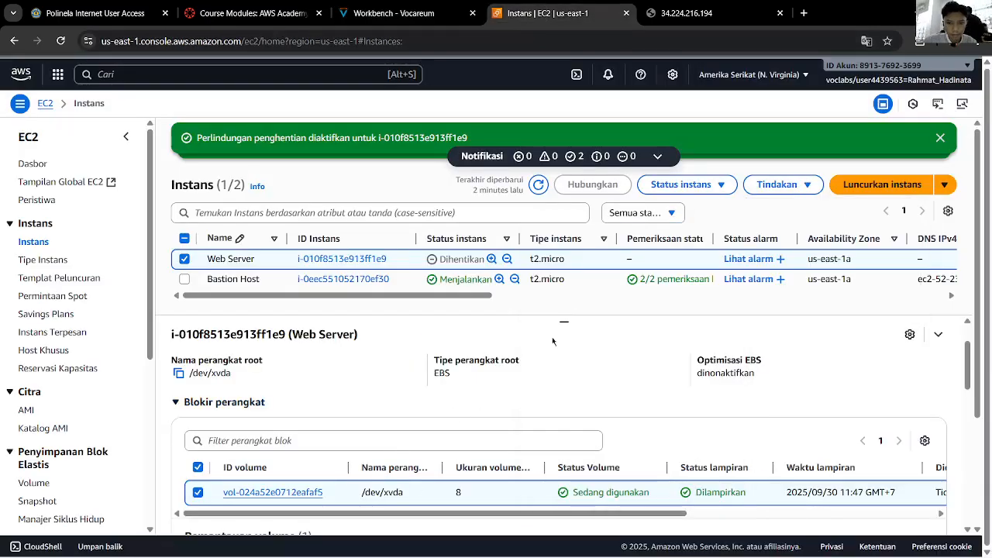
Examine the remaining columns of the Web Server's block device table and the volume monitoring section
left_click_drag(563, 321, 563, 285)
scroll(523, 430, "down", 2)
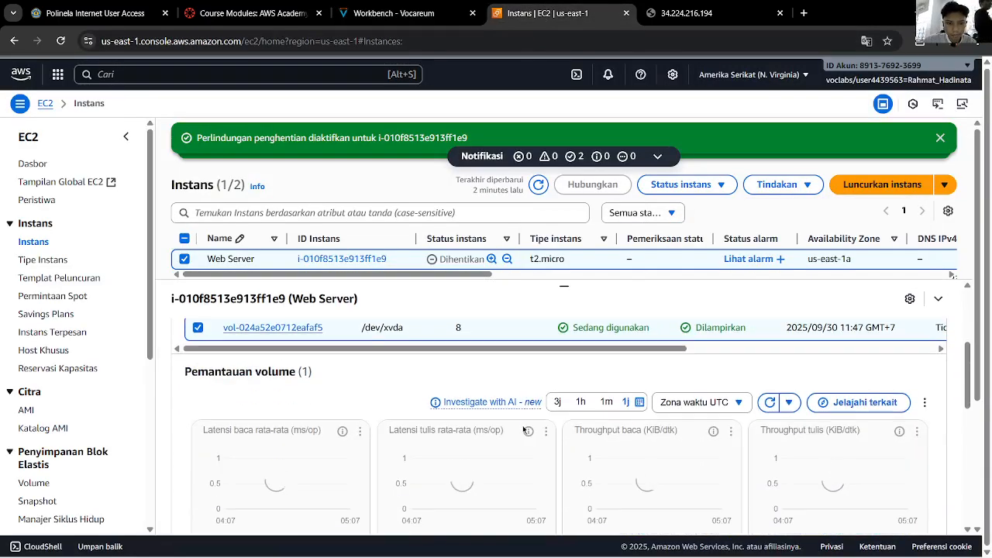
left_click_drag(514, 413, 861, 393)
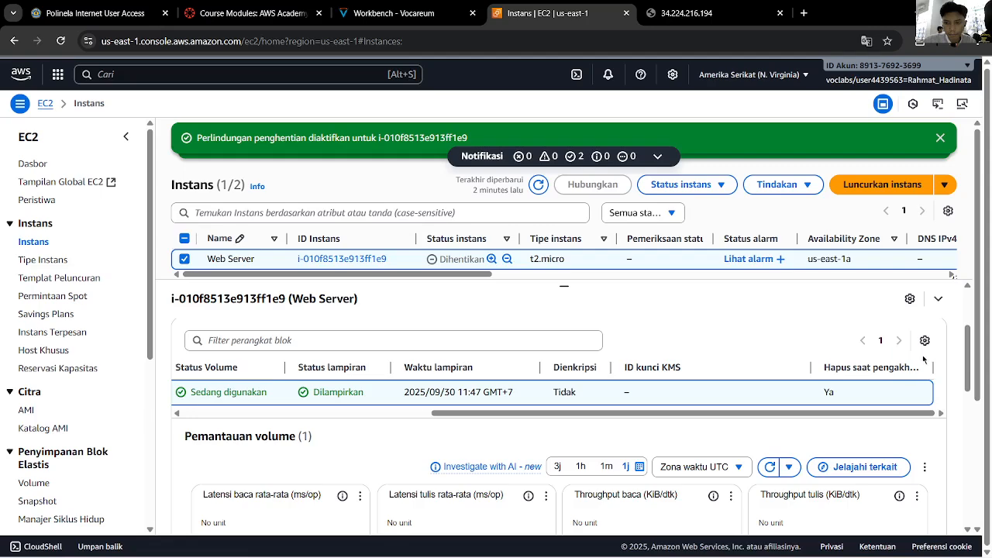
Check the display preferences of the Web Server's block device table and review the storage details around it
left_click(924, 341)
left_click(741, 272)
scroll(627, 450, "down", 2)
scroll(628, 451, "up", 4)
scroll(624, 398, "up", 1)
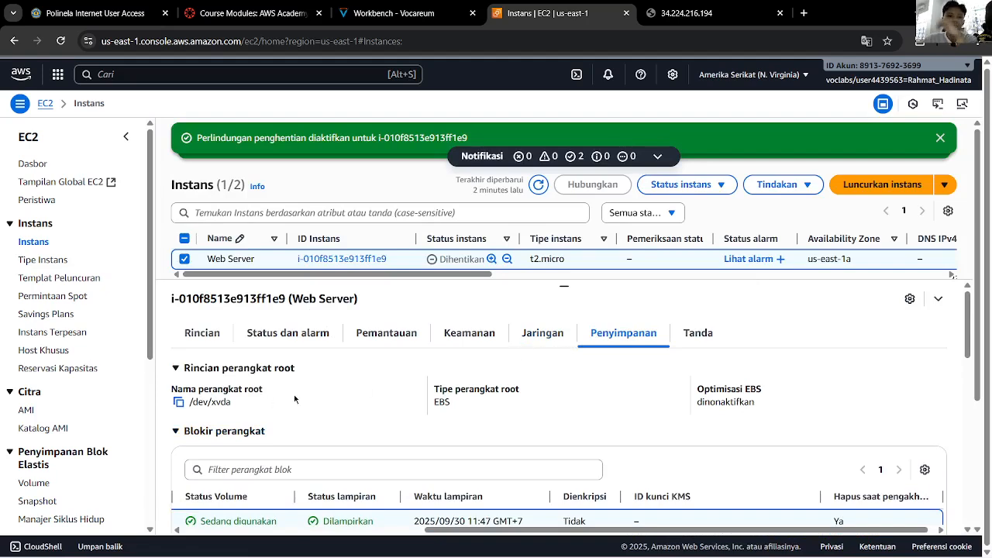
Recheck the Resize the EBS Volume instructions in the lab and refresh the EC2 instance list
left_click(378, 24)
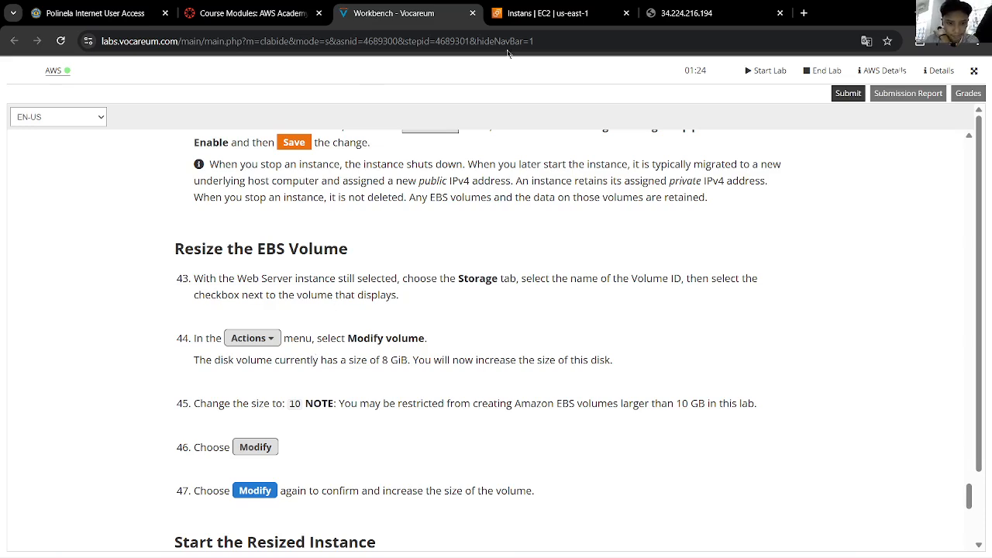
left_click(542, 13)
left_click(544, 185)
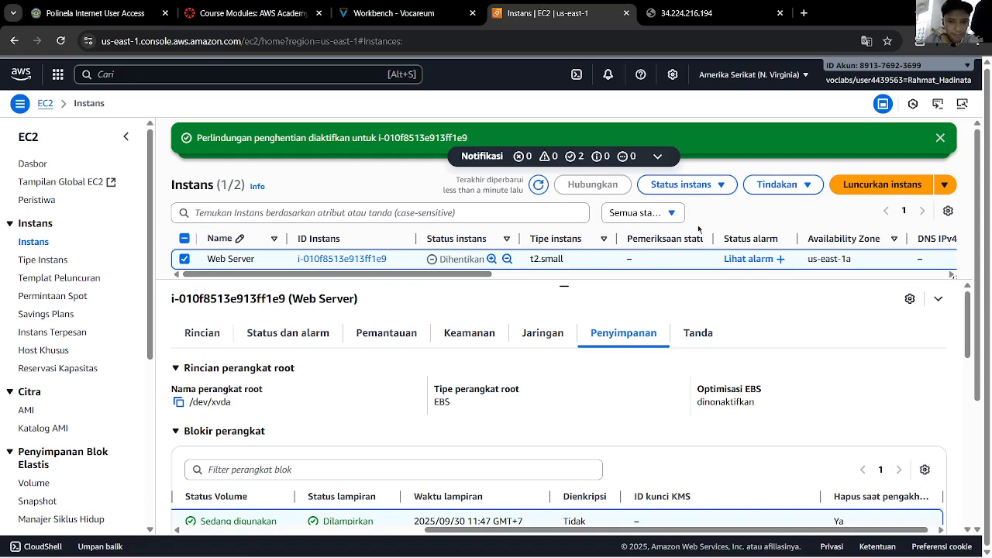
Search the Web Server's available actions and instance settings for Modify volume, rechecking lab step 44
left_click(801, 187)
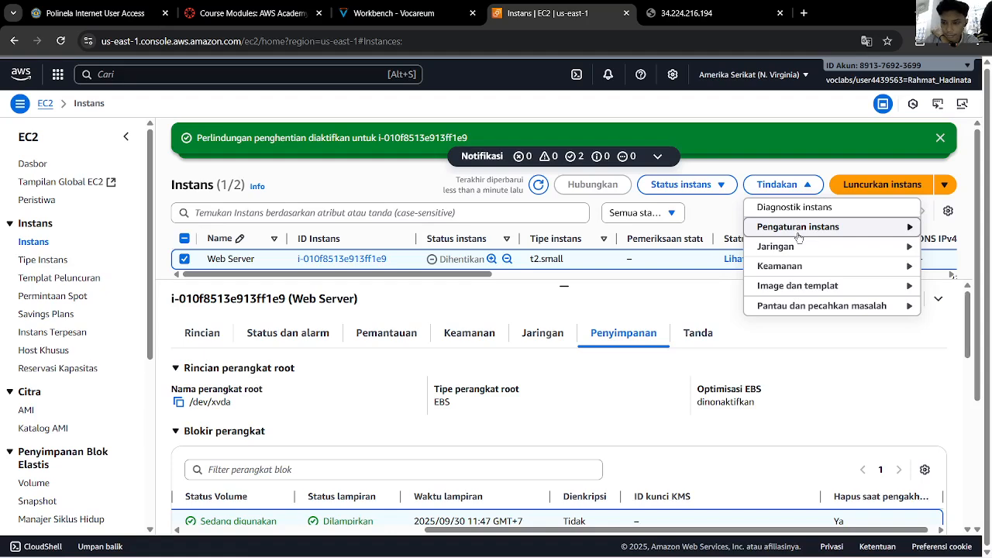
left_click(698, 186)
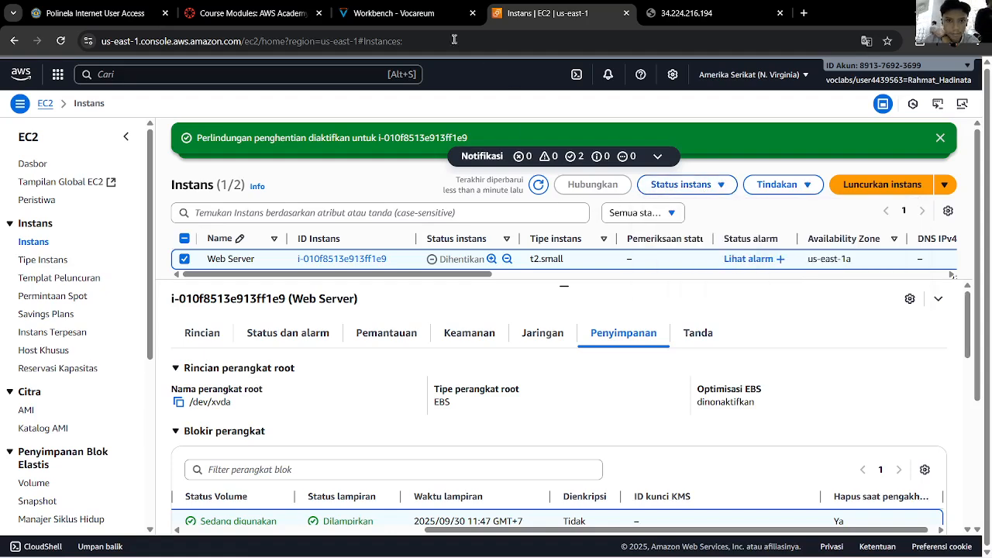
left_click(396, 13)
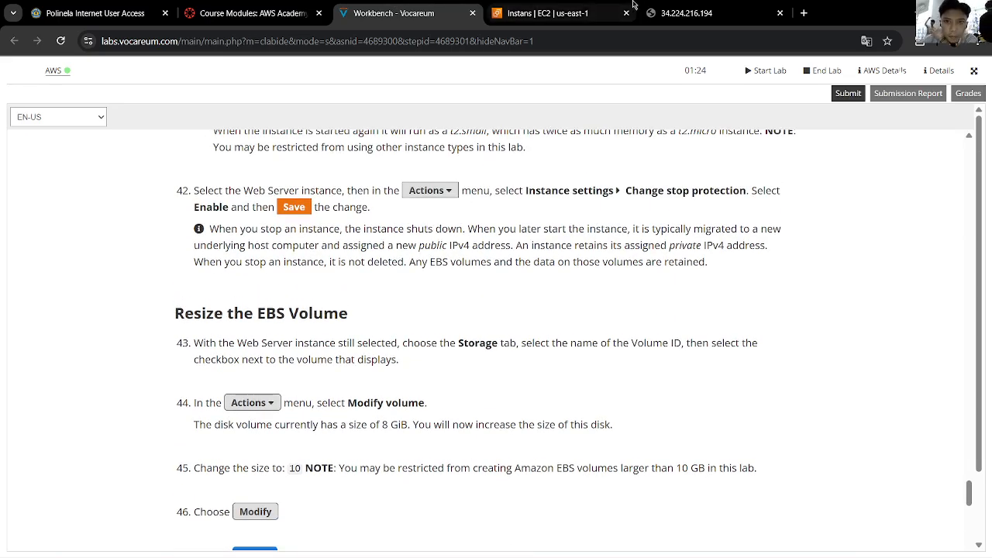
left_click(534, 13)
left_click(777, 184)
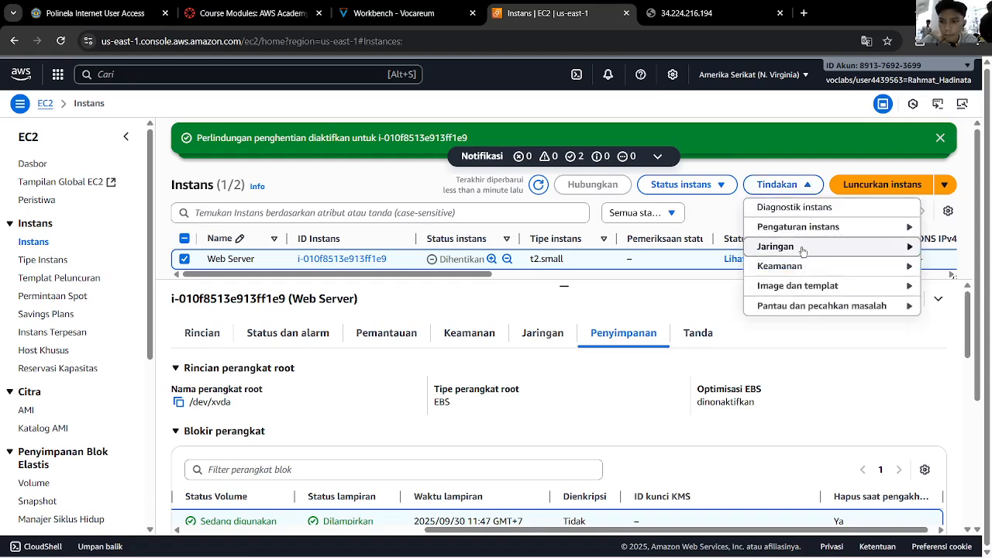
mouse_move(800, 285)
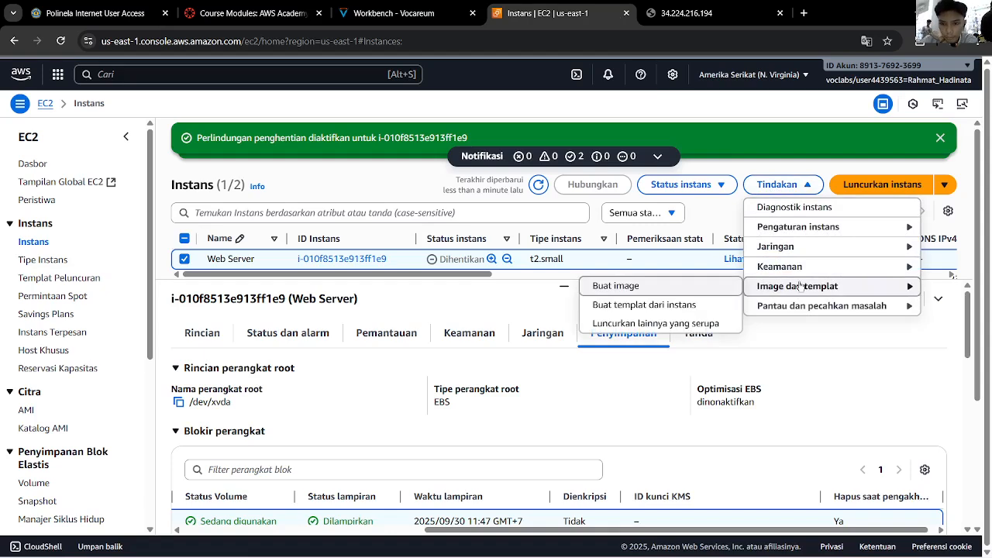
mouse_move(804, 308)
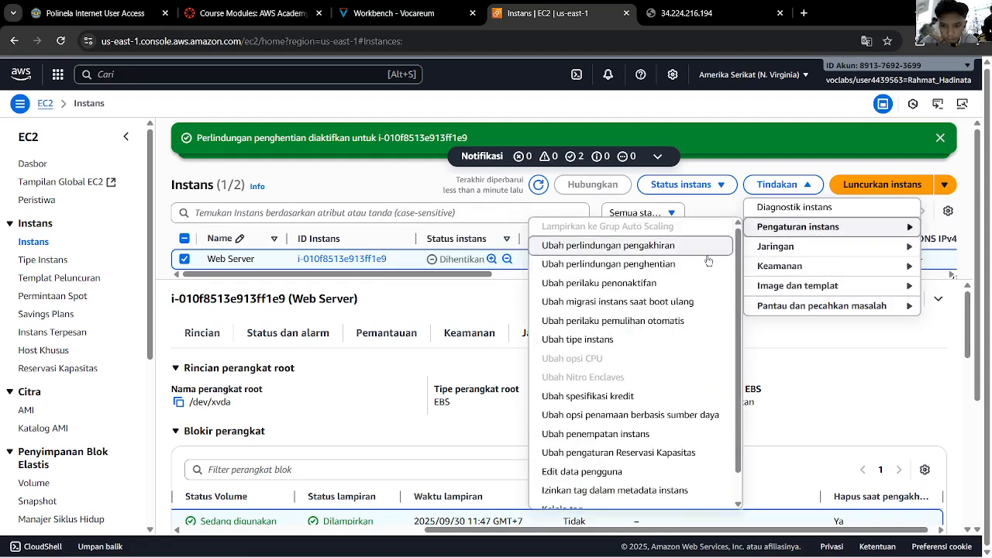
scroll(694, 269, "down", 1)
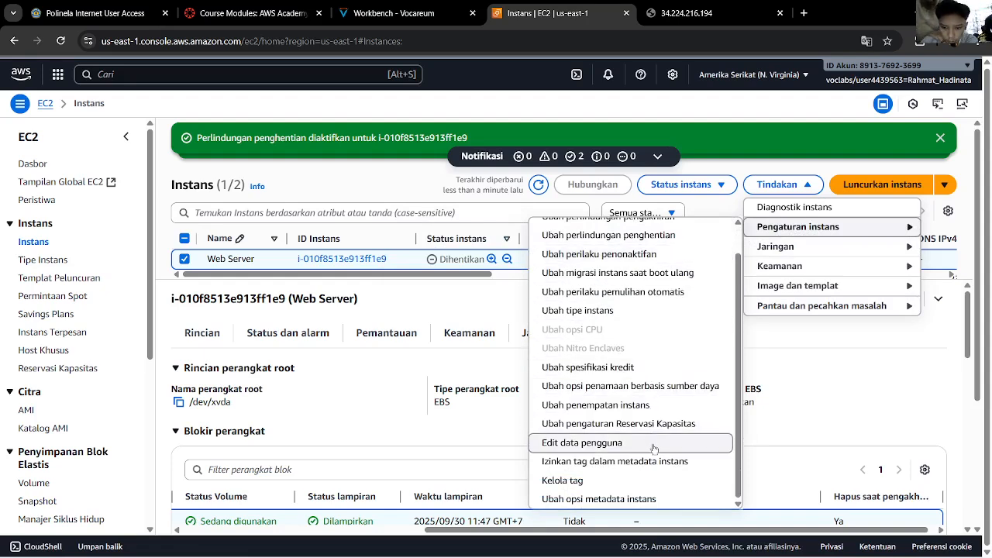
Reread lab steps 43 to 47 on modifying the volume size in the Vocareum workbench
left_click(394, 13)
left_click_drag(422, 403, 317, 404)
left_click(504, 422)
scroll(502, 421, "down", 1)
scroll(501, 421, "down", 2)
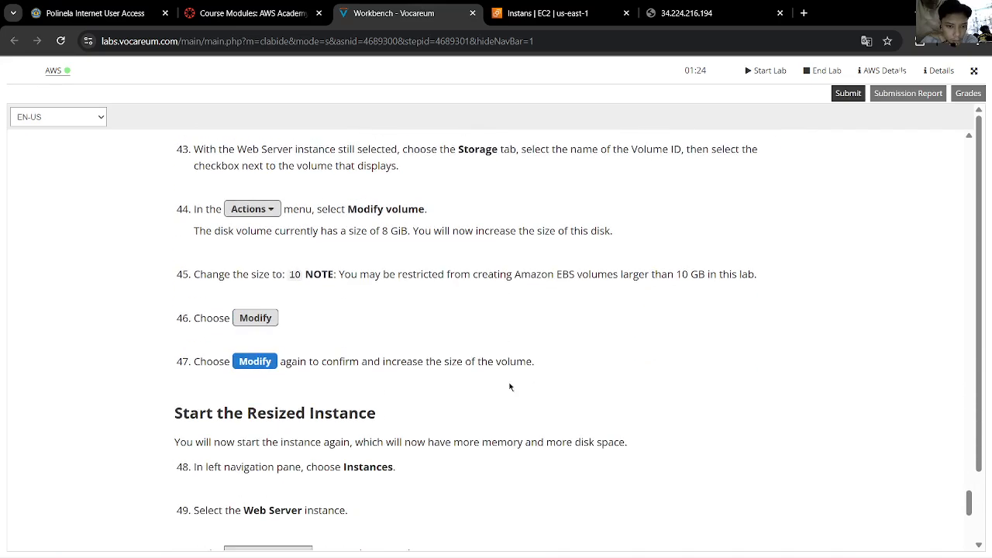
scroll(338, 229, "up", 2)
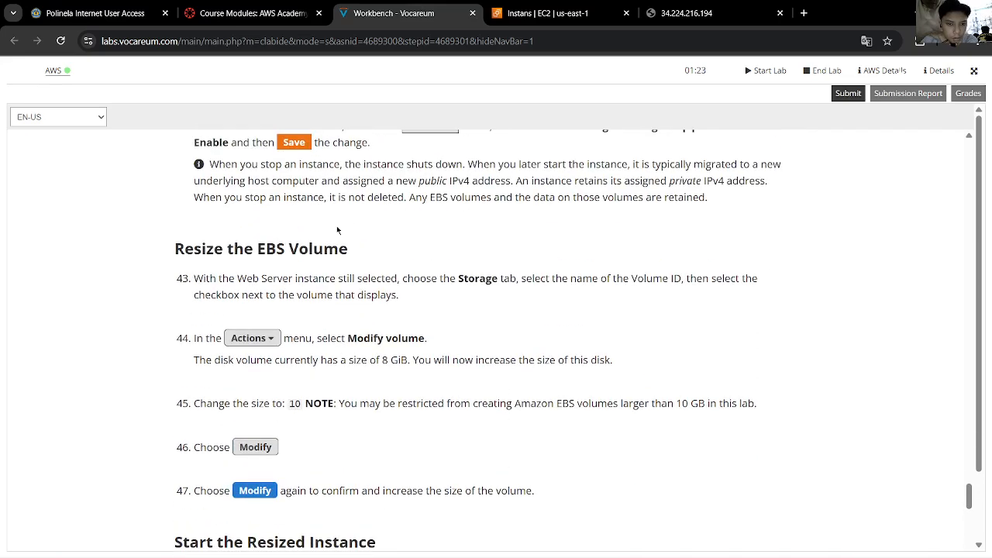
Return to the EC2 console and view the volume ID in the Web Server's block device table
left_click(533, 8)
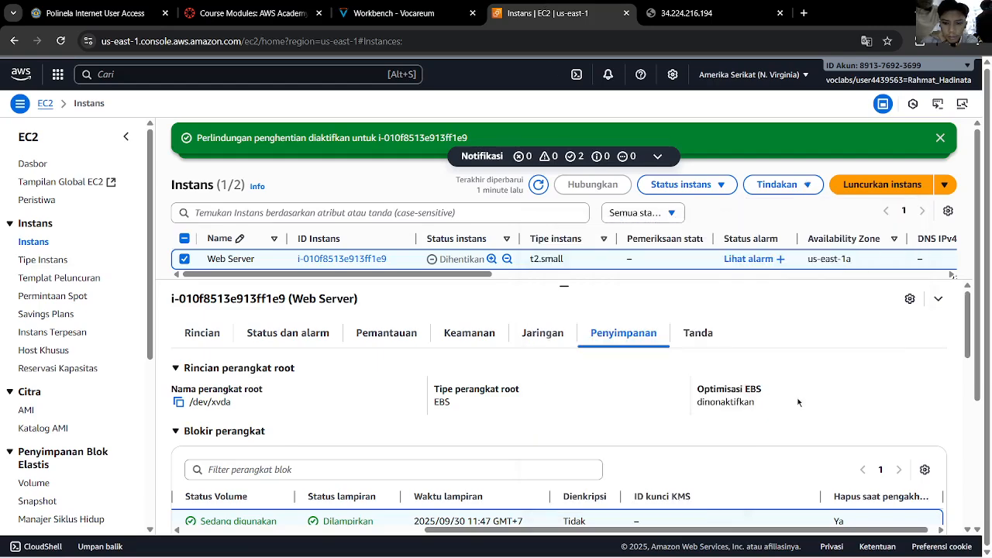
scroll(636, 408, "down", 4)
scroll(636, 408, "up", 3)
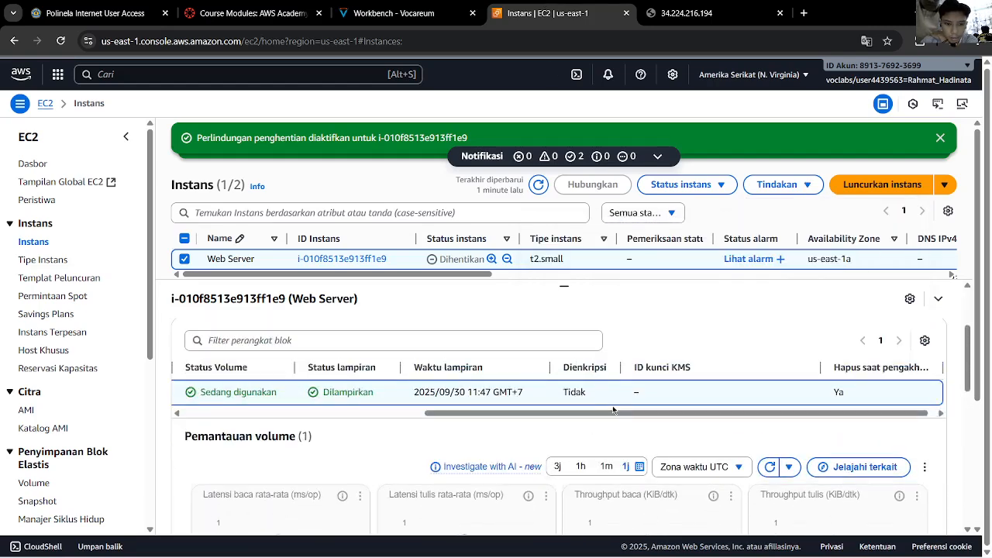
left_click_drag(613, 411, 285, 407)
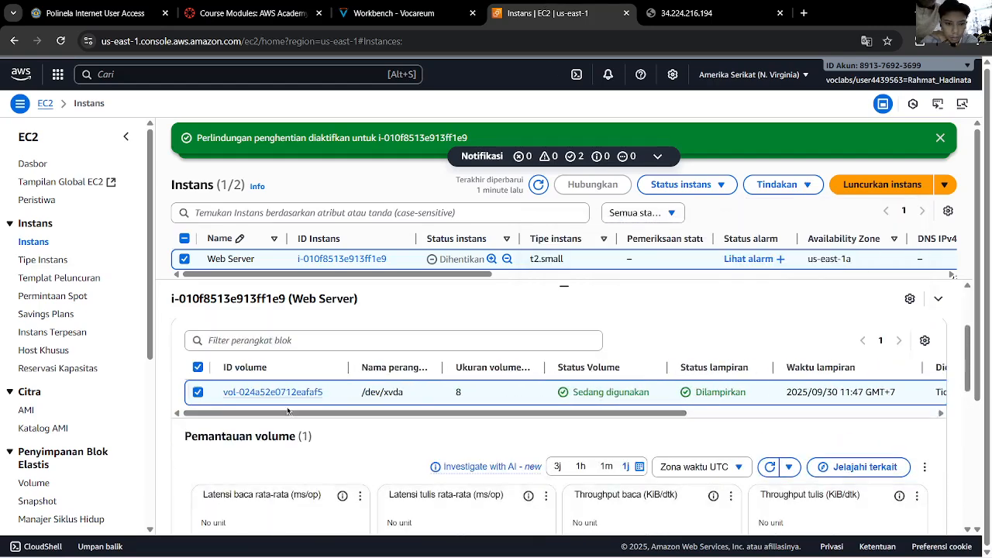
Switch the AWS console language to English (US) and dismiss the browser's translation prompt
left_click(868, 41)
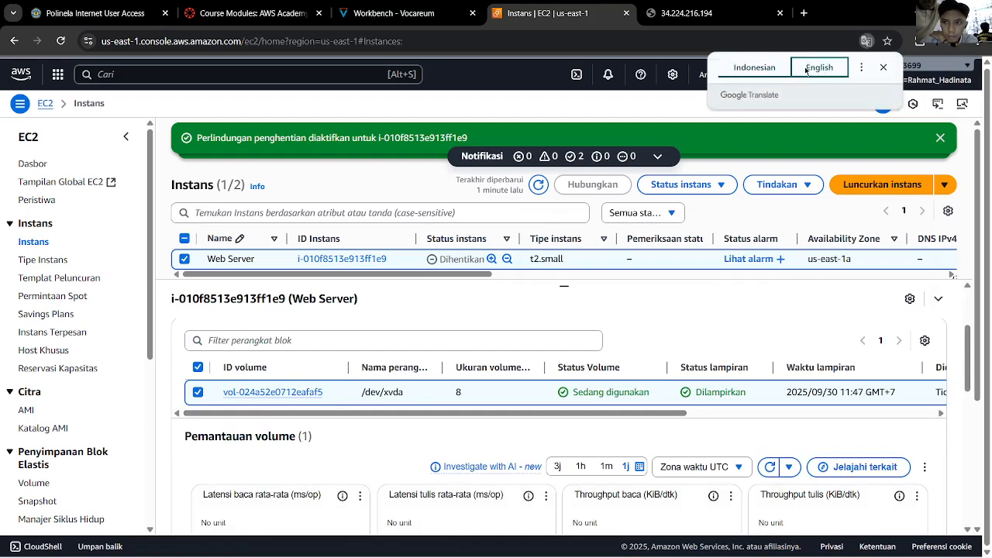
left_click(881, 67)
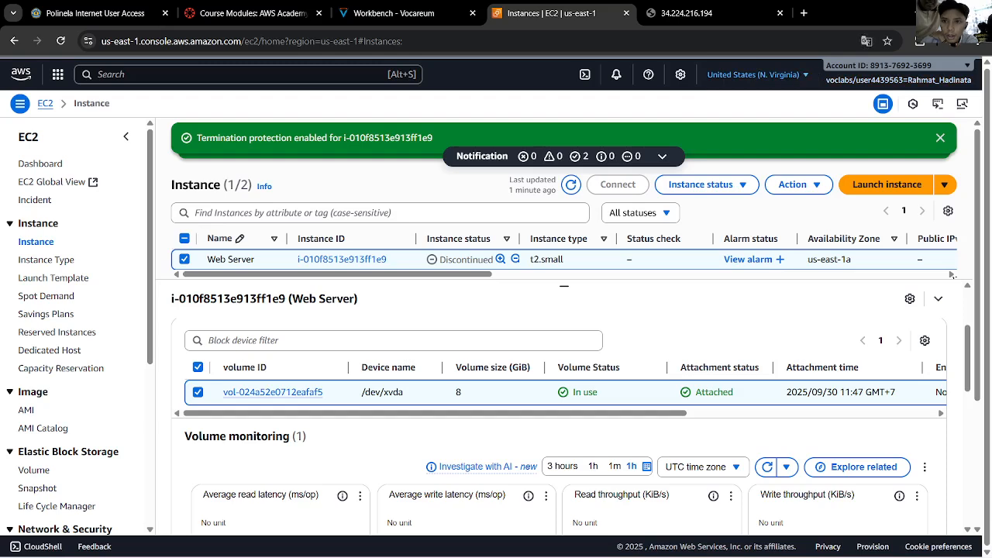
left_click(679, 74)
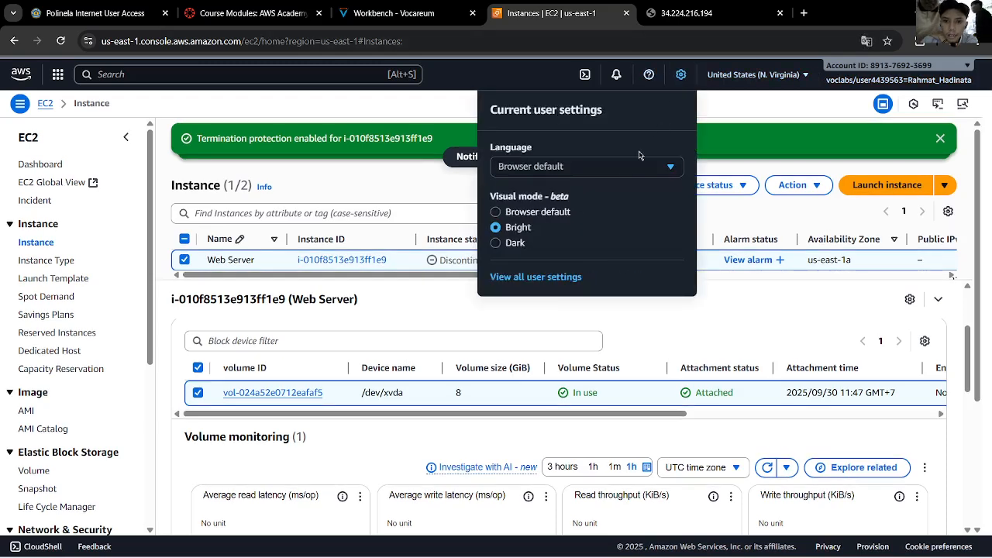
left_click(624, 172)
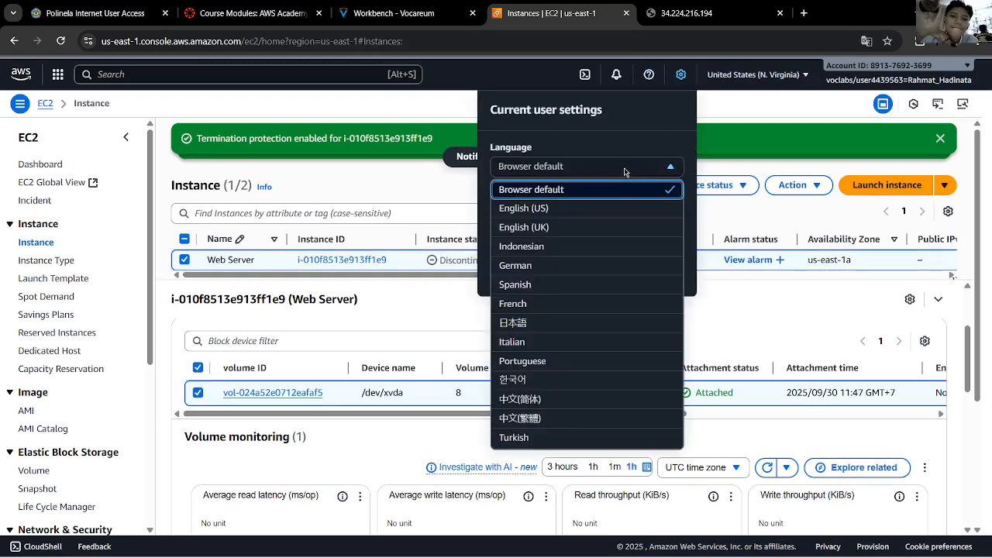
left_click(606, 208)
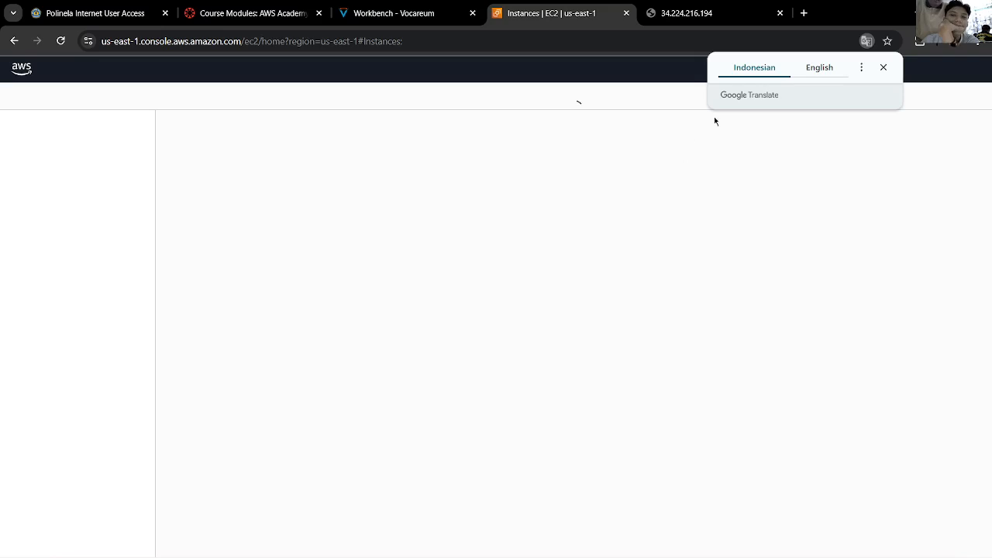
left_click(883, 68)
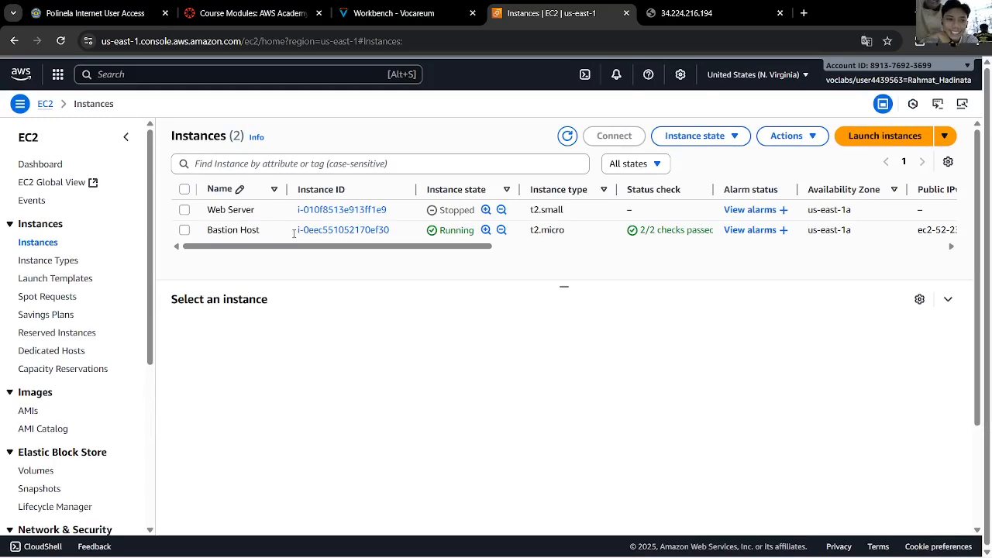
Select the Web Server instance and show its storage details
left_click(185, 210)
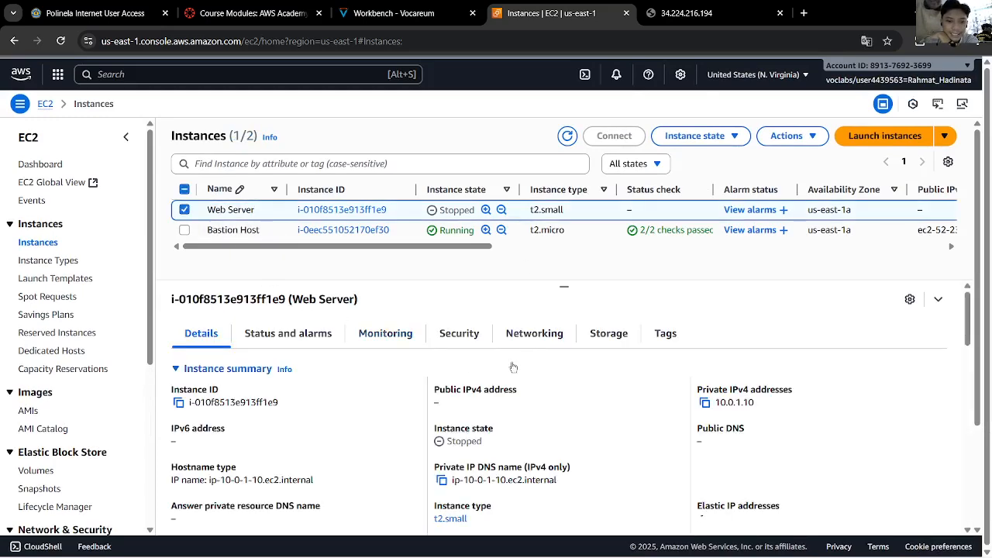
left_click(526, 342)
left_click(592, 332)
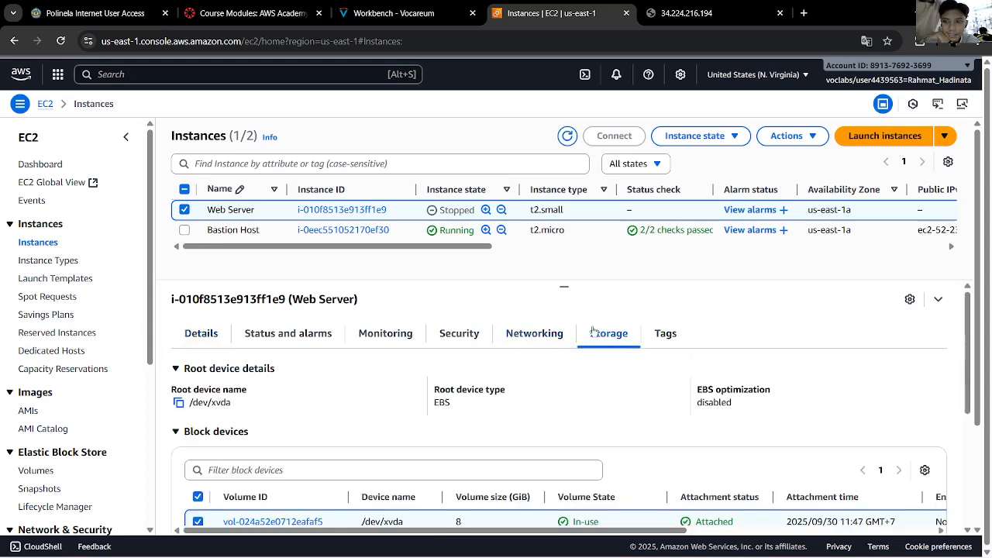
Look through the English list of Web Server instance settings for a Modify volume action
left_click(785, 138)
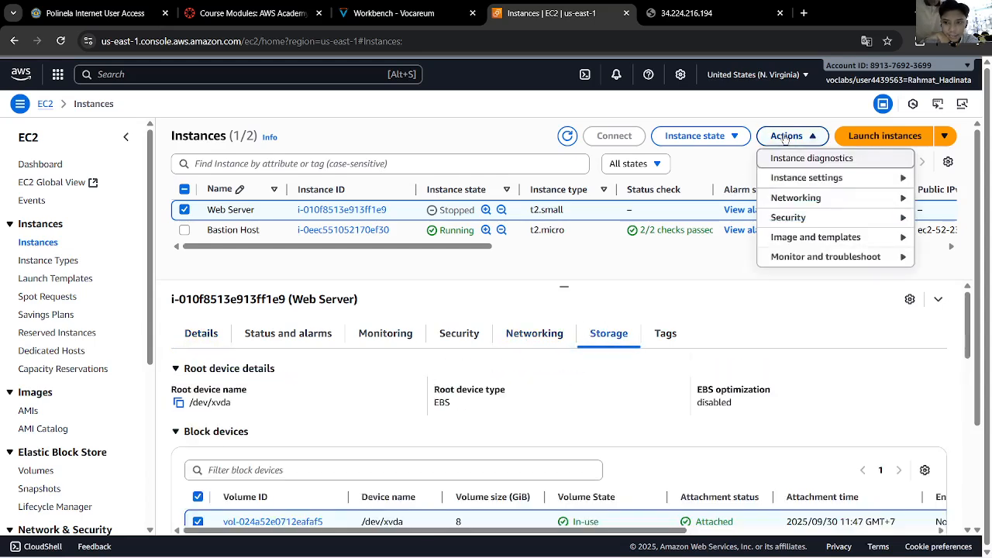
mouse_move(793, 186)
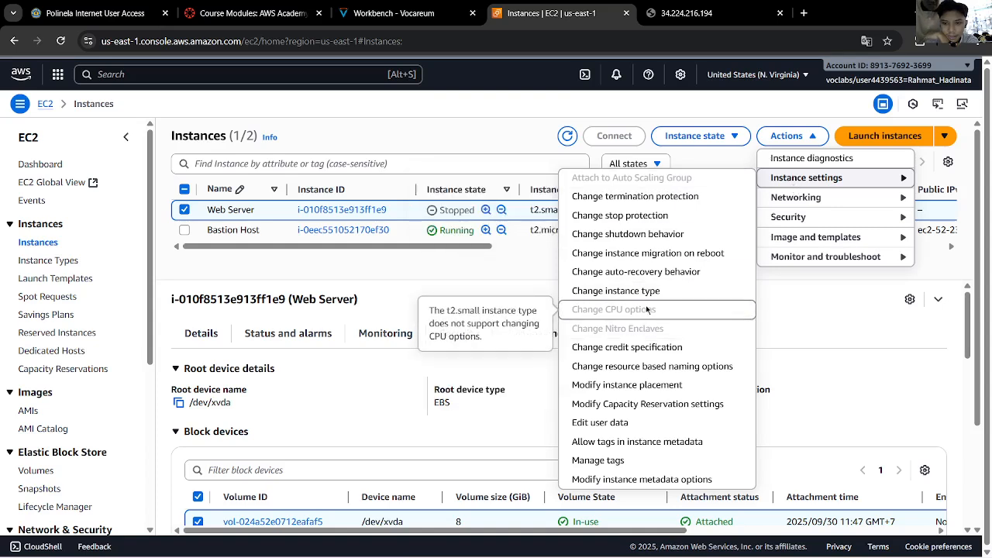
scroll(646, 309, "down", 2)
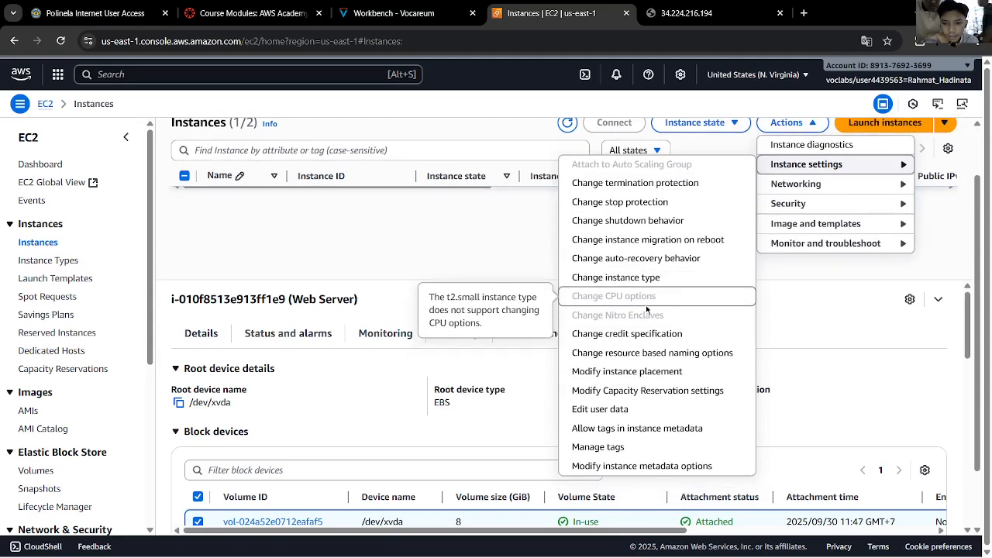
scroll(646, 309, "up", 2)
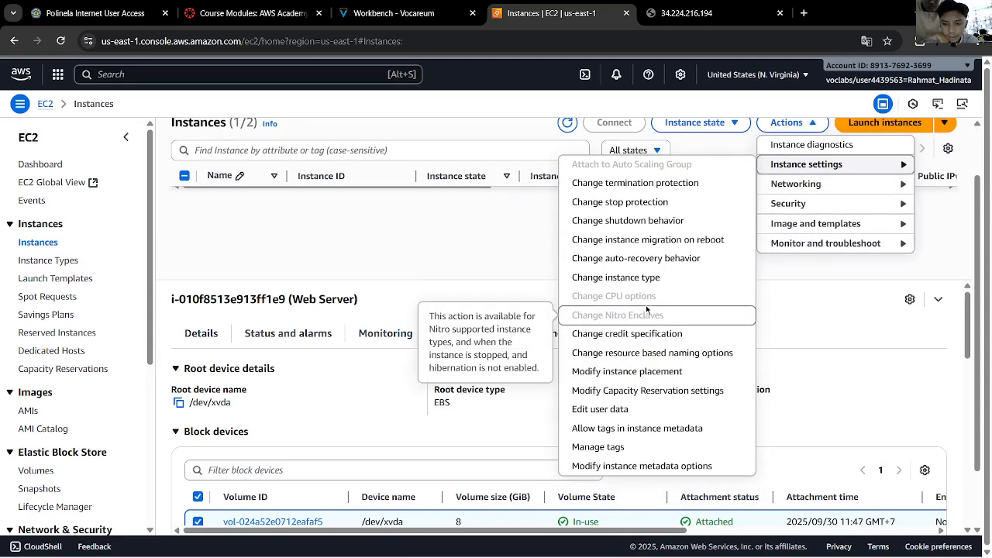
left_click(775, 280)
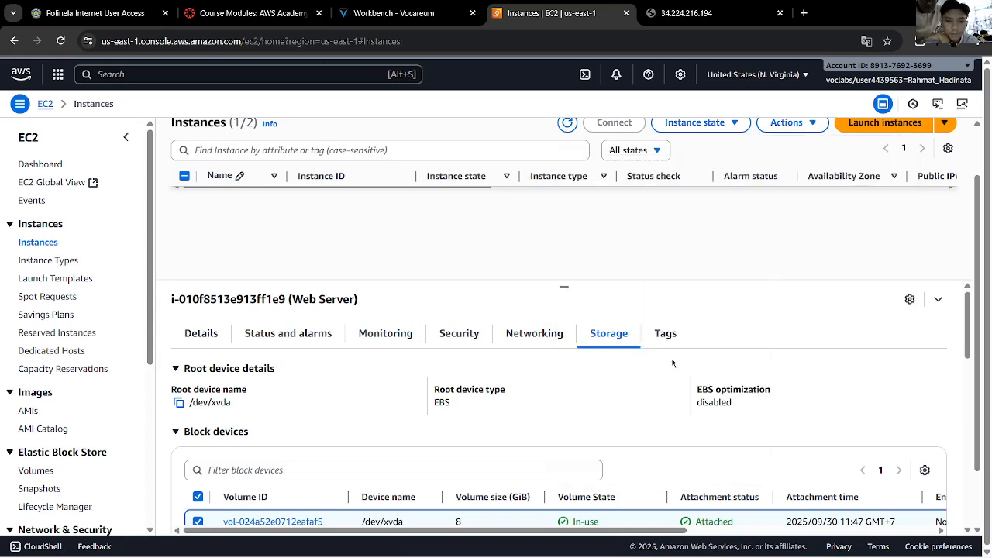
Examine the Web Server's storage details from the block devices down to the recent root volume replacement tasks
scroll(657, 382, "down", 3)
scroll(750, 385, "down", 10)
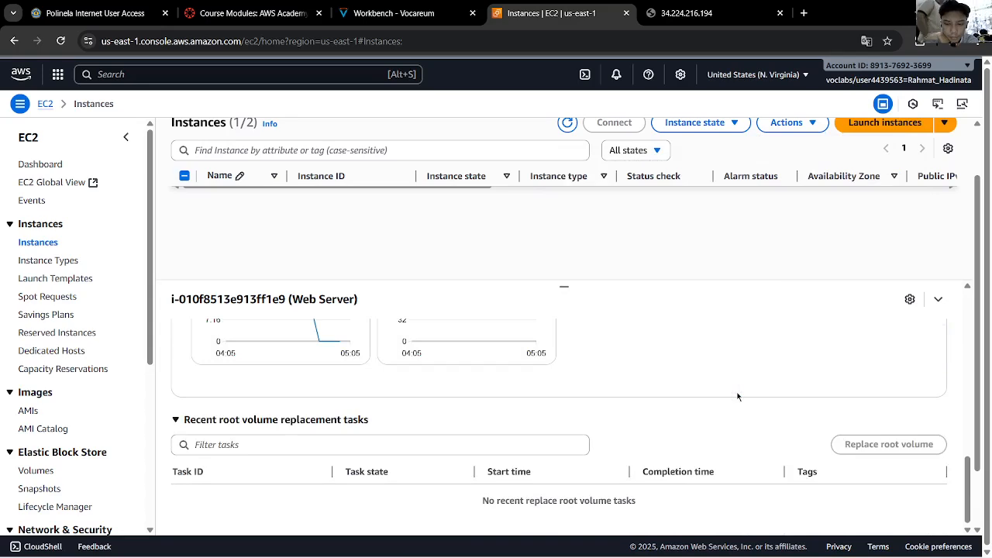
scroll(738, 397, "up", 10)
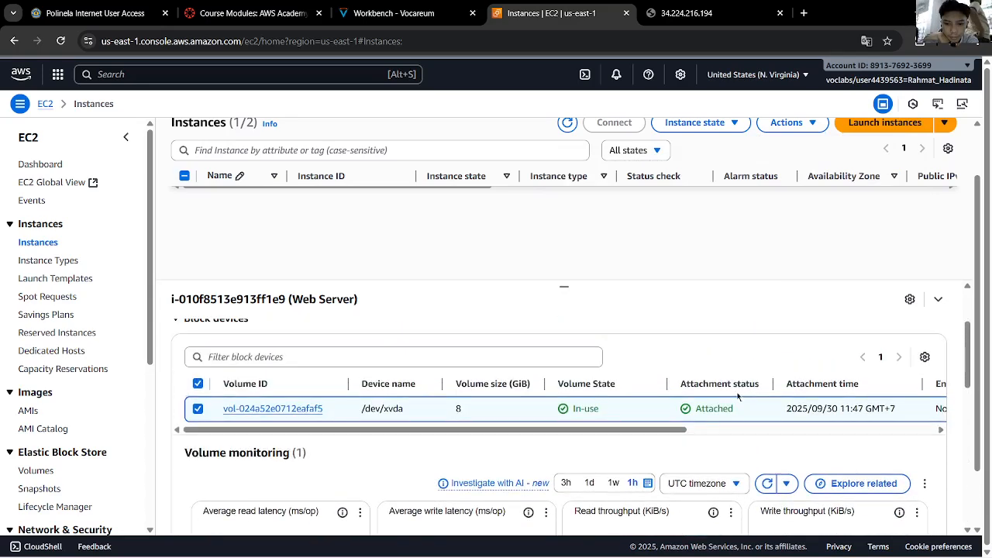
scroll(737, 397, "up", 3)
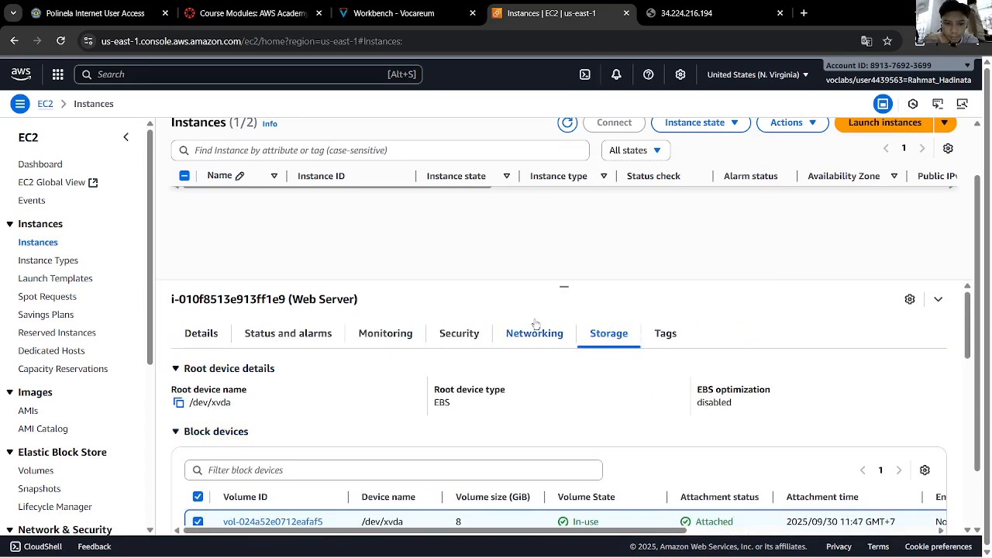
Compare the lab's Resize the EBS Volume instructions with the Web Server's storage details in the EC2 console
left_click(393, 13)
left_click(512, 13)
left_click(410, 11)
left_click(511, 12)
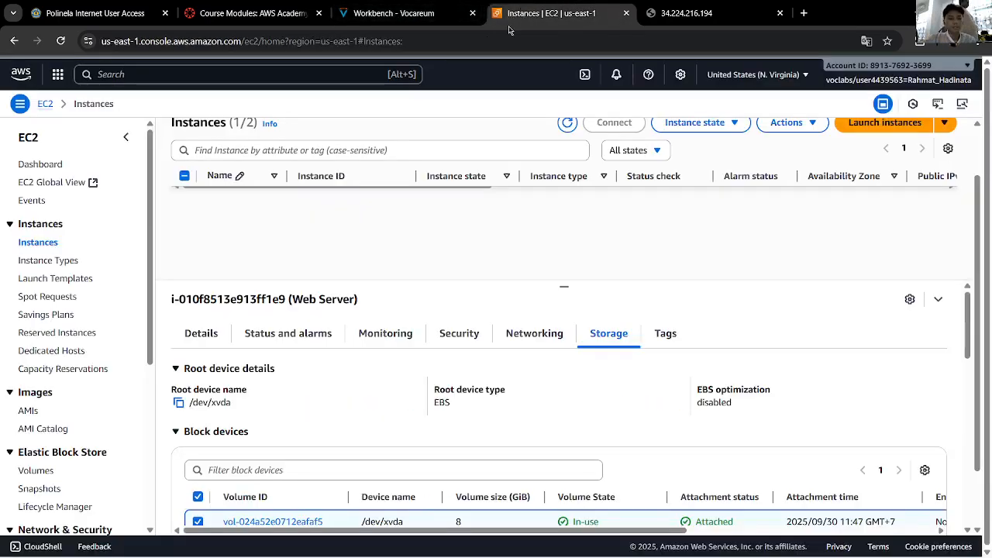
key("ctrl+Tab")
key("ctrl+Tab")
key("ctrl+Tab")
key("ctrl+Tab")
key("ctrl+Tab")
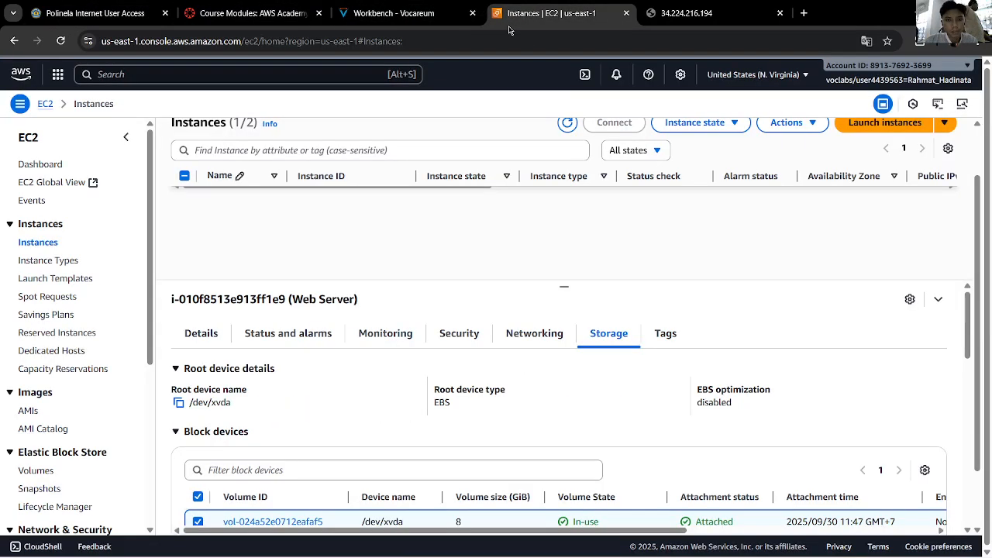
key("ctrl+shift+Tab")
key("ctrl+Tab")
key("ctrl+shift+Tab")
key("ctrl+Tab")
key("ctrl+shift+Tab")
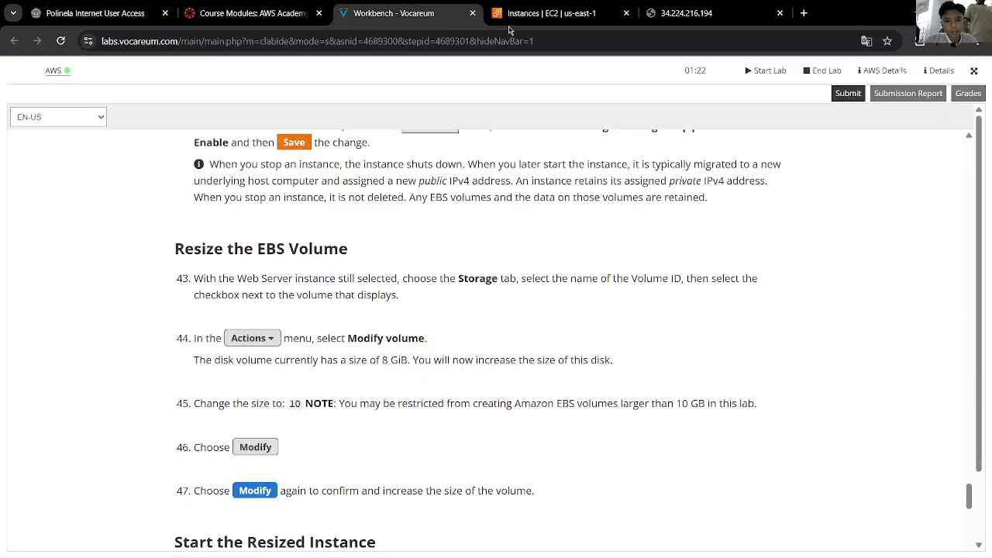
left_click(549, 9)
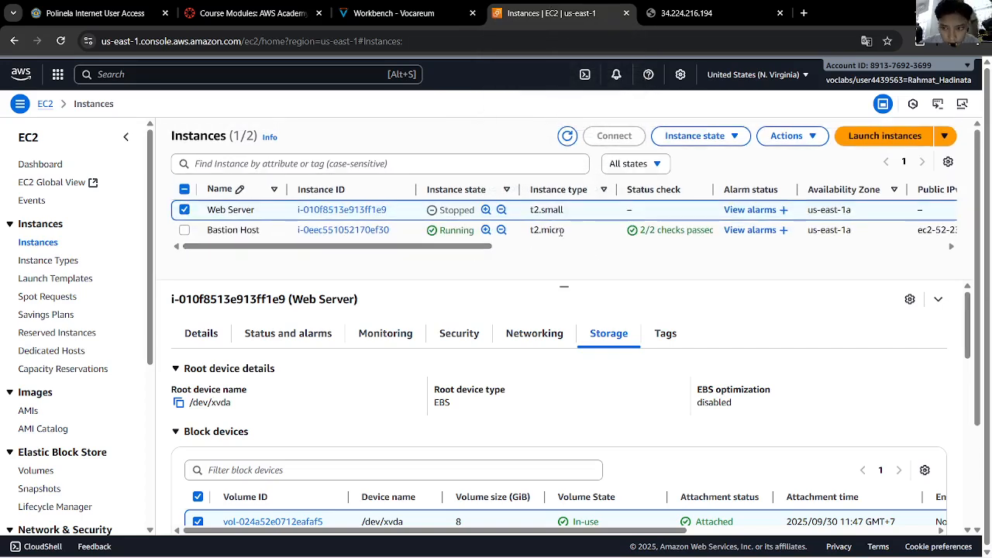
Look through the Web Server's block devices, volume monitoring and table preferences for a way to modify the volume
scroll(707, 391, "down", 4)
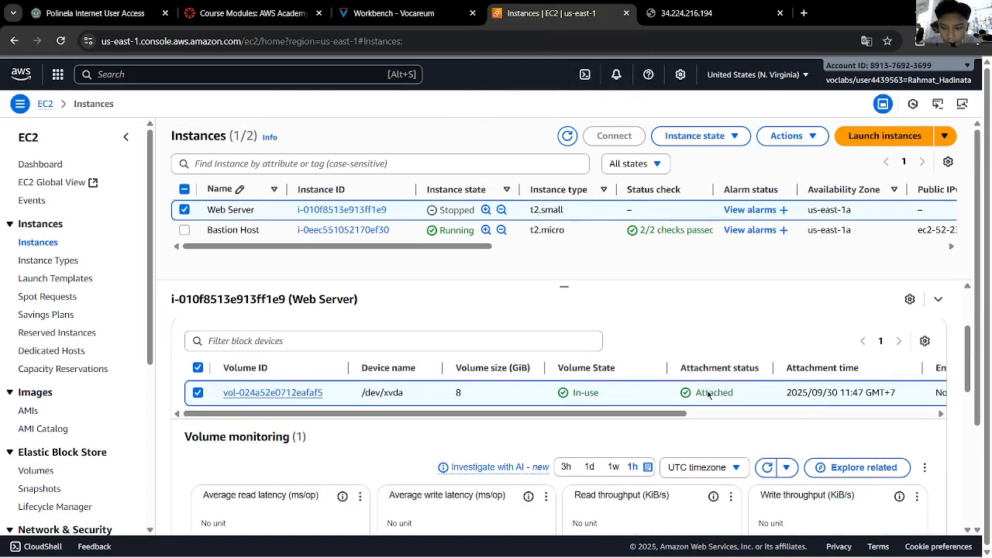
left_click(925, 338)
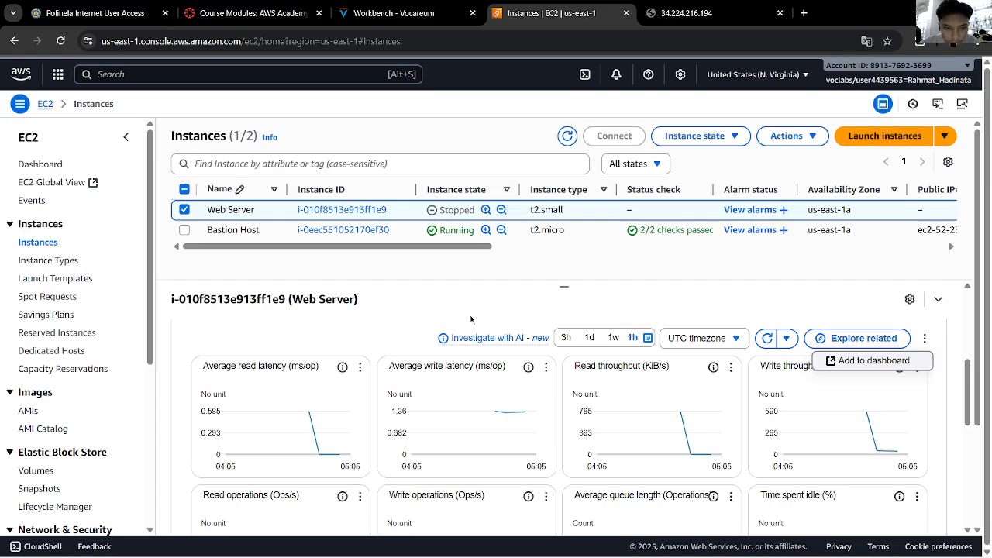
scroll(446, 320, "down", 1)
scroll(442, 322, "up", 5)
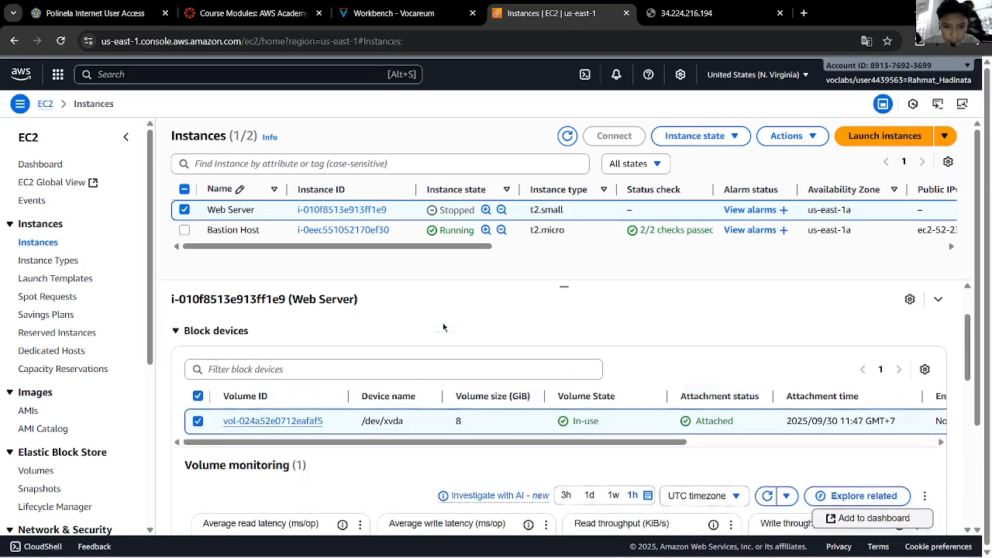
scroll(497, 407, "down", 1)
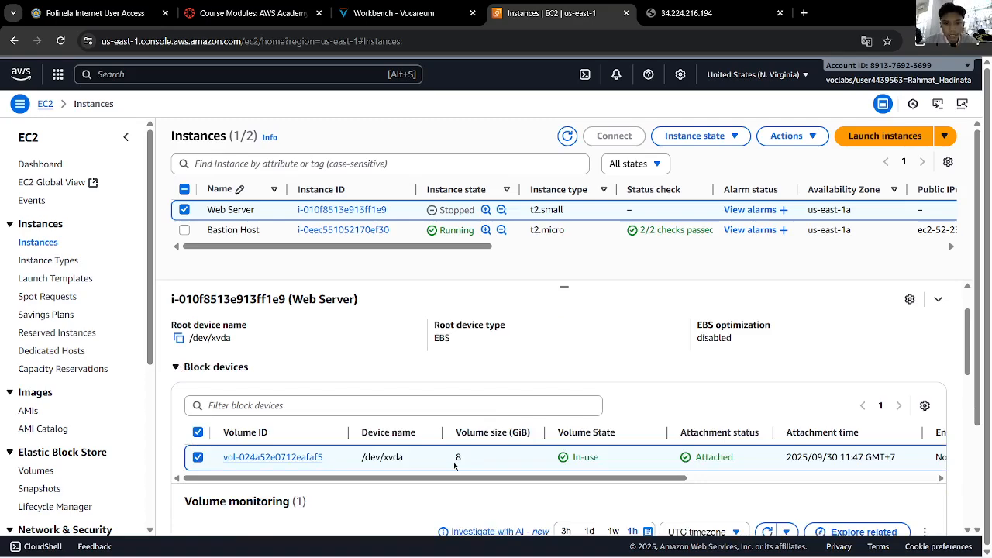
left_click(925, 406)
left_click(742, 277)
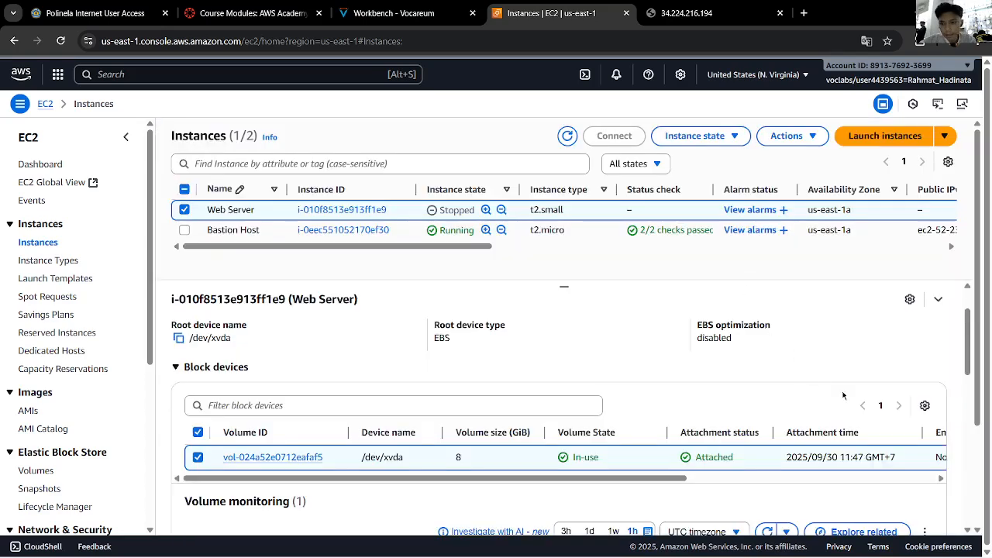
left_click_drag(660, 476, 932, 462)
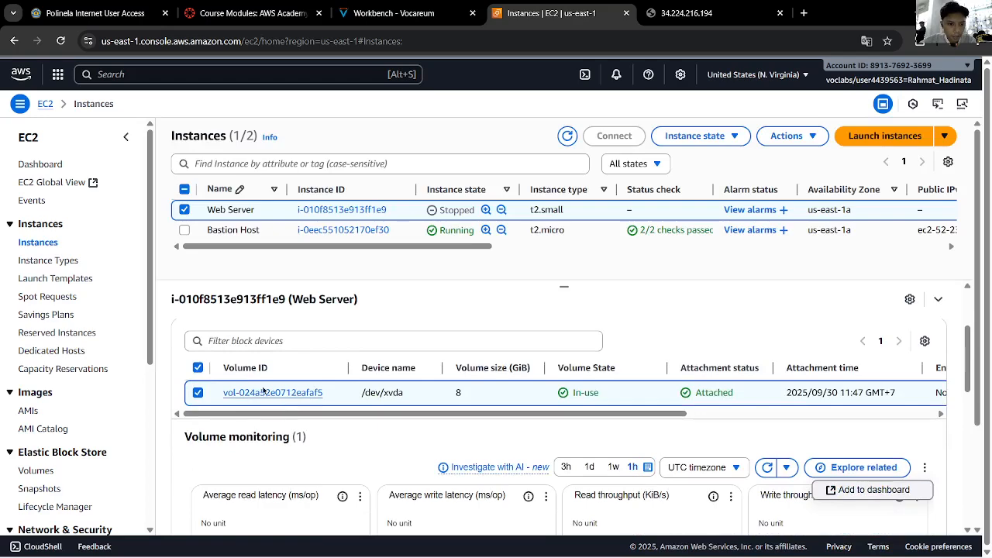
Check the details preferences and the available instance actions of the Web Server for a volume modification option
left_click(910, 299)
left_click(801, 224)
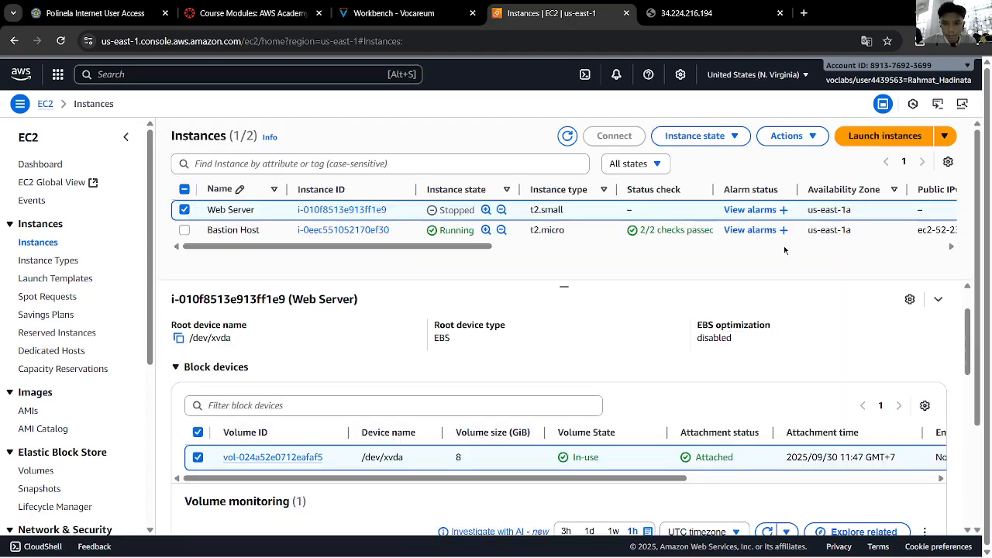
left_click(935, 302)
left_click(821, 138)
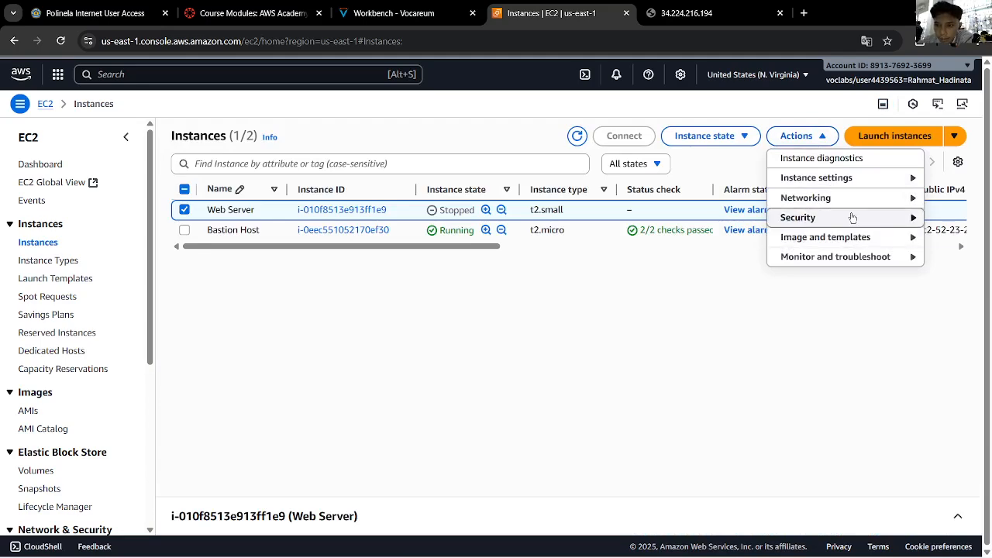
left_click(720, 339)
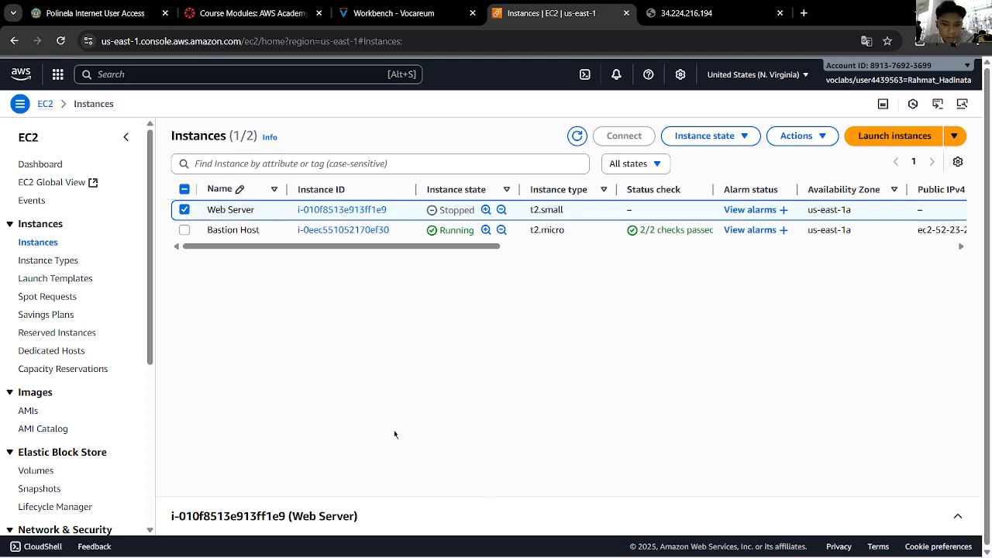
Open the Web Server's attached volume from its storage details, select it and start modifying it
left_click(960, 523)
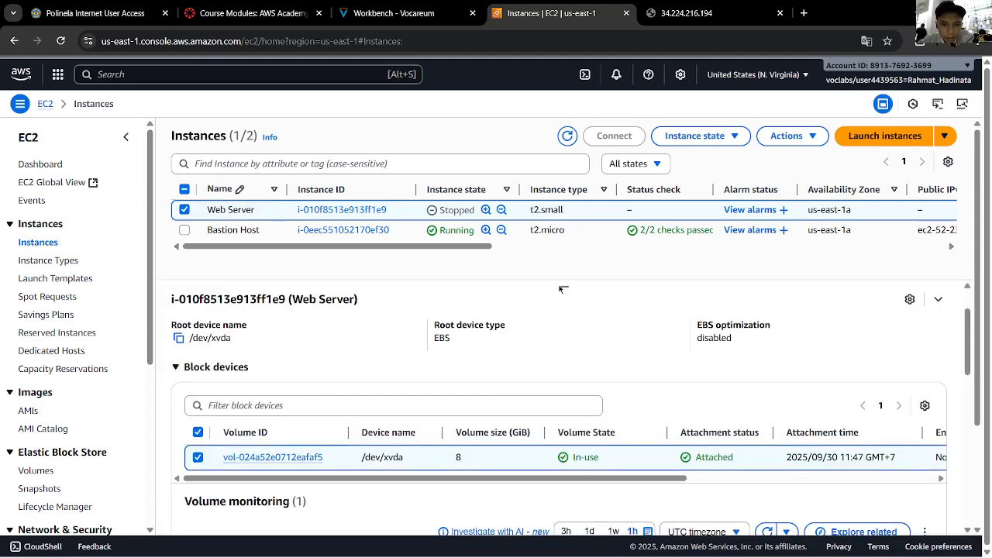
left_click_drag(565, 285, 565, 314)
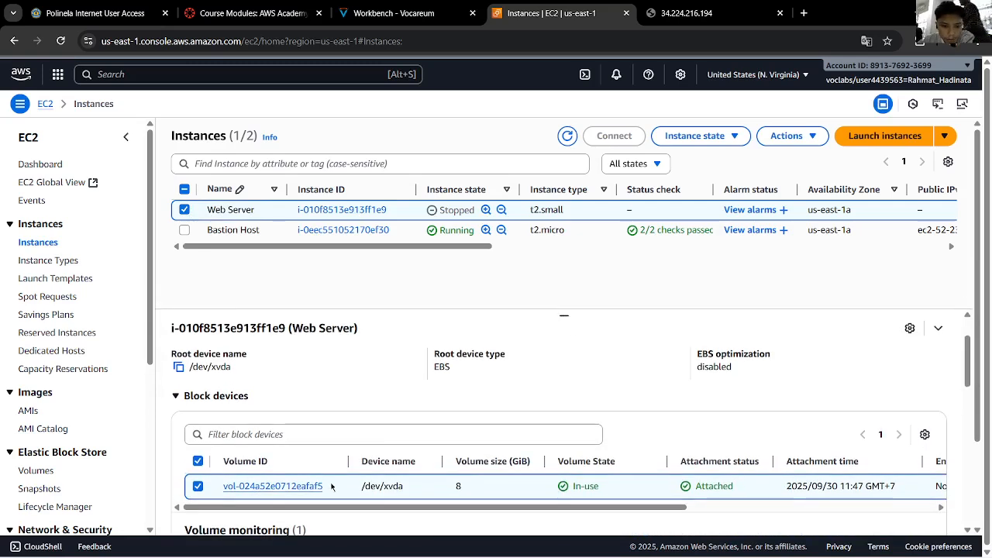
left_click(307, 486)
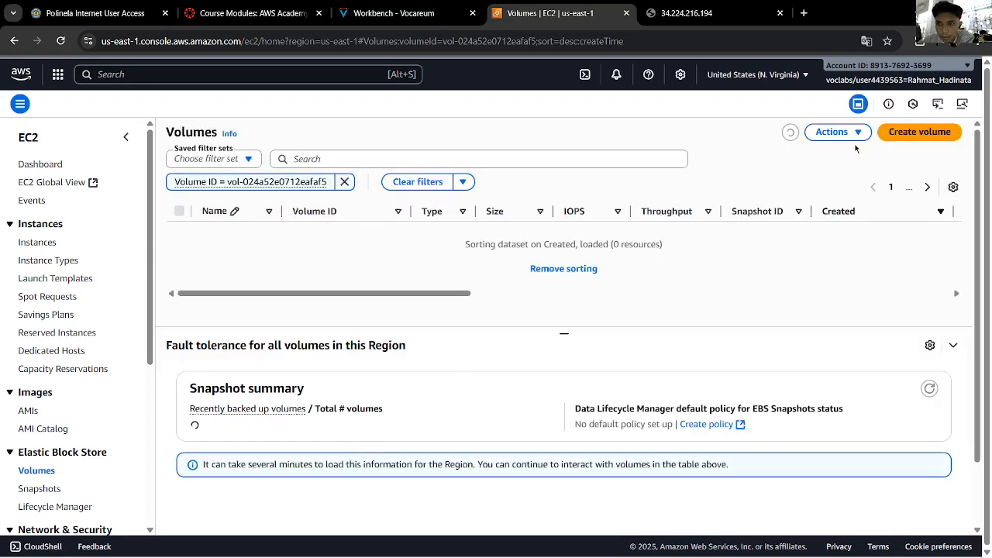
left_click(852, 134)
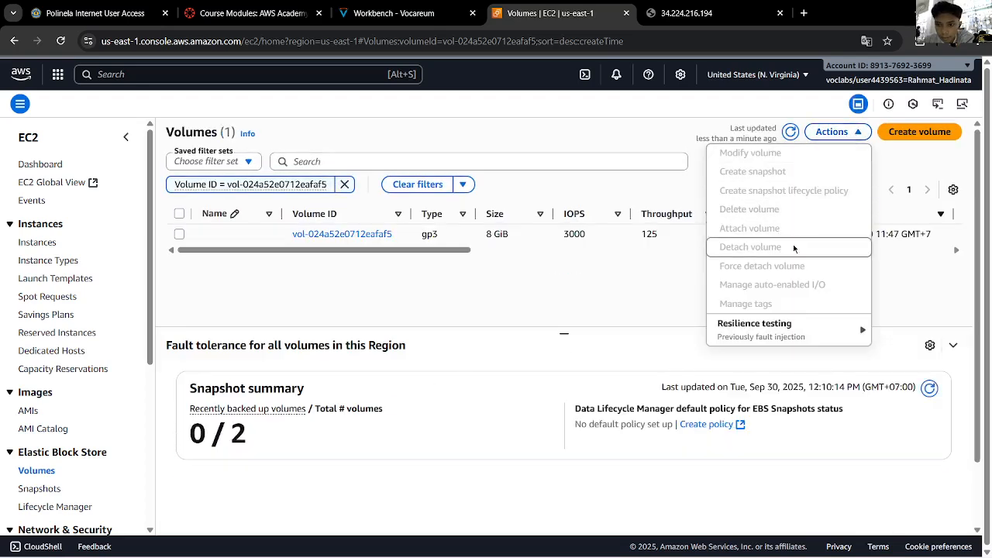
left_click(648, 311)
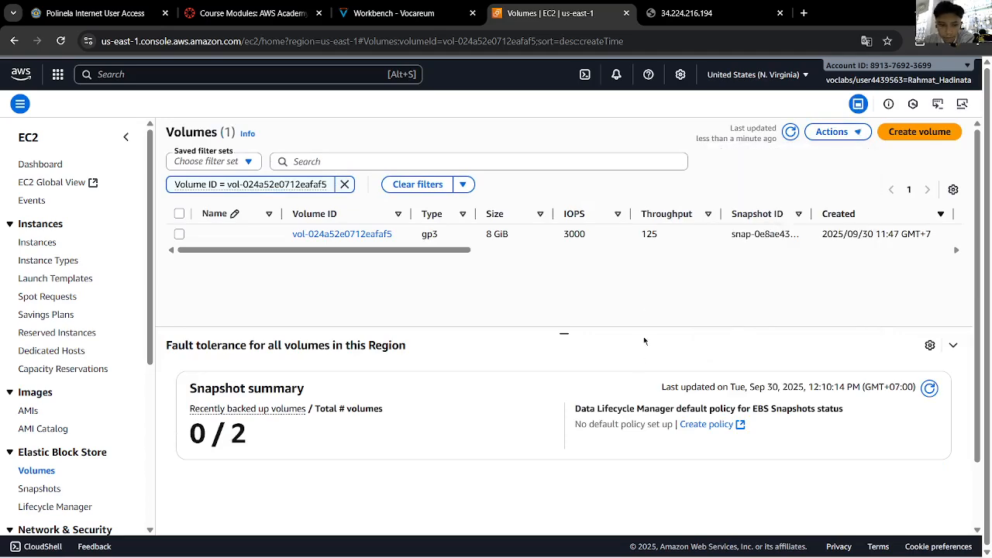
left_click(179, 234)
left_click(833, 131)
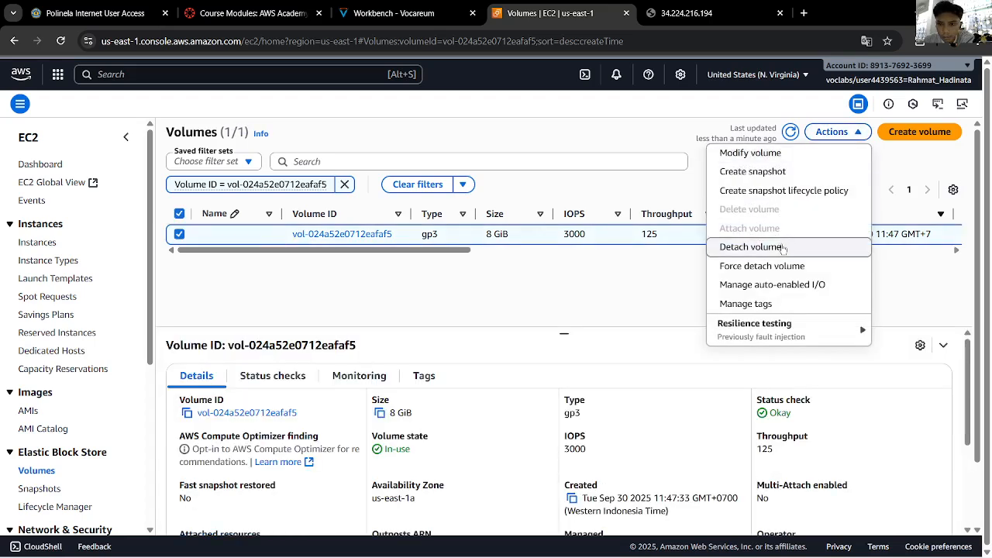
left_click(775, 155)
Check the lab's Resize the EBS Volume instructions and set the volume's size to 10 GiB
left_click(394, 14)
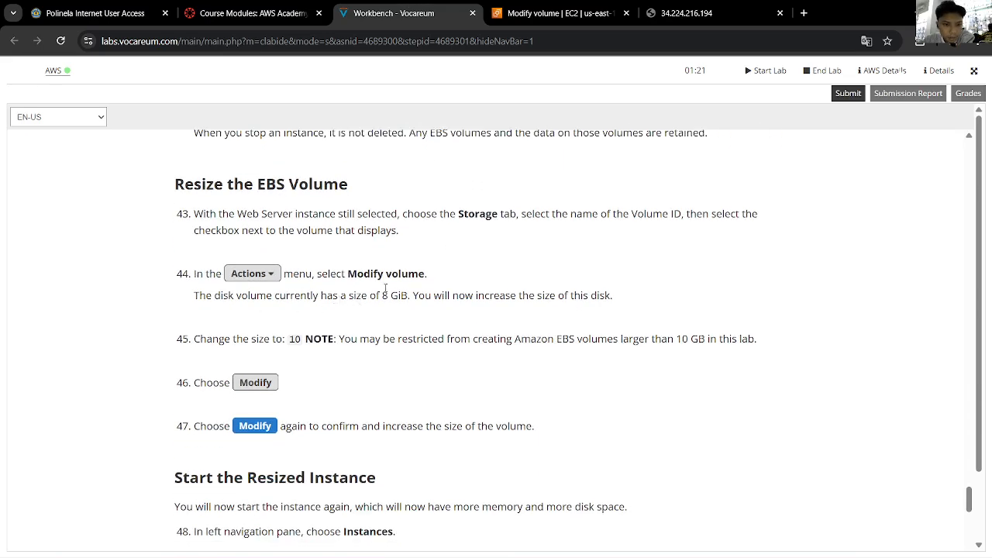
left_click(554, 13)
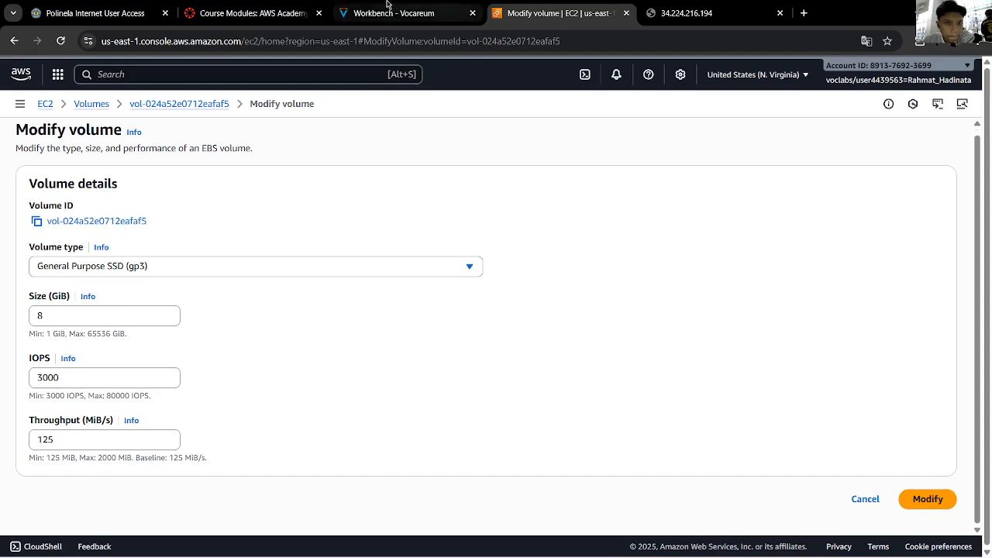
left_click(397, 10)
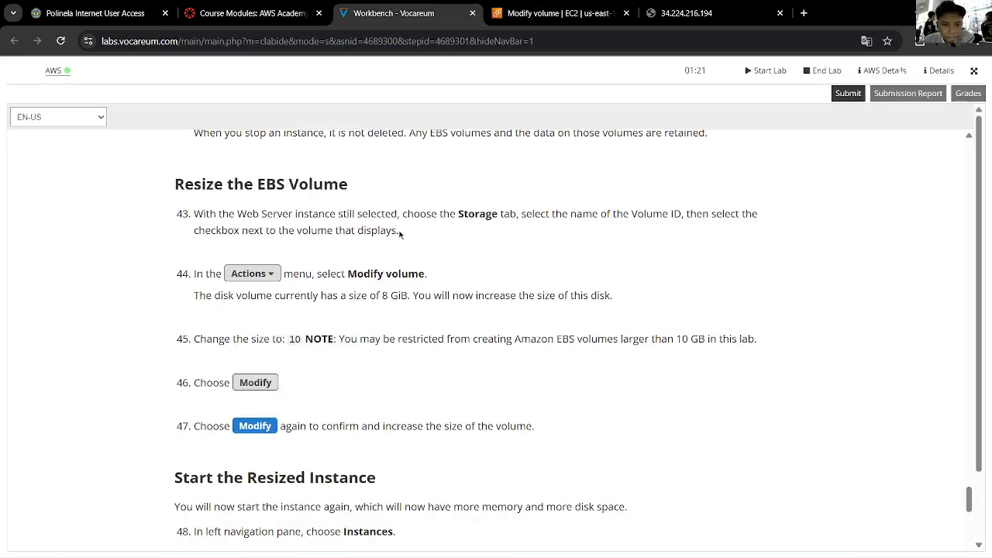
left_click(554, 13)
double_click(90, 311)
type("10")
left_click(272, 372)
key("Tab")
Check the lab's remaining resize steps, then submit and confirm the volume modification
left_click(373, 11)
scroll(353, 264, "down", 2)
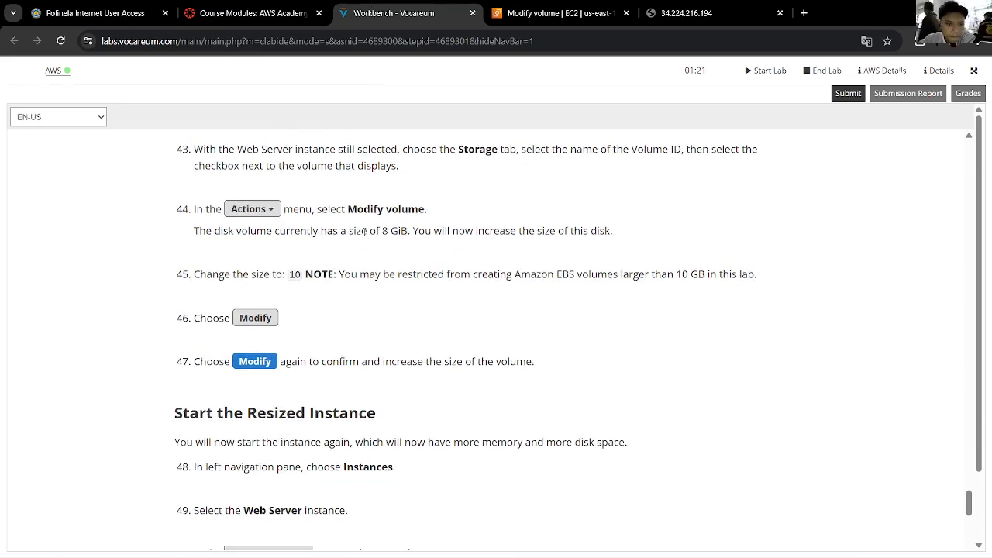
left_click(546, 15)
left_click(929, 500)
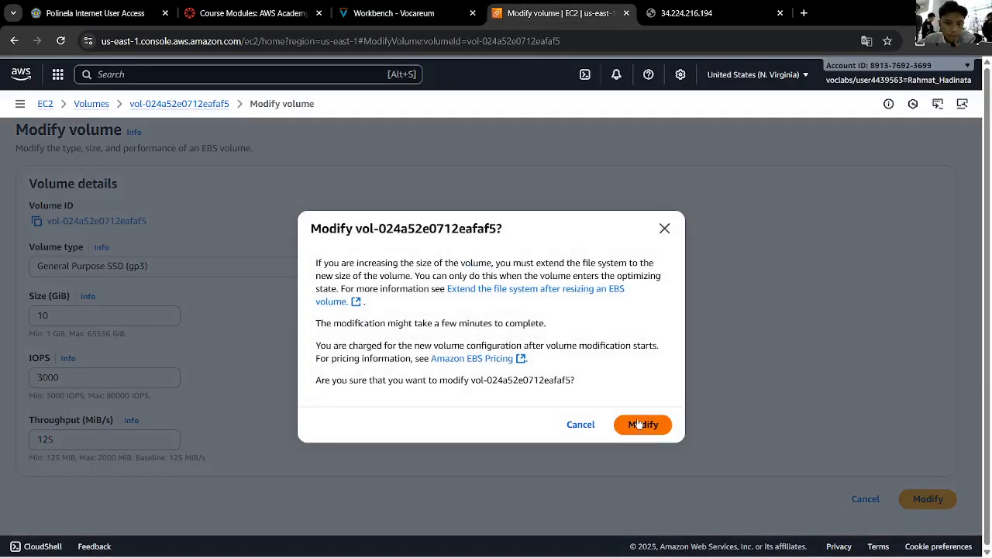
left_click(634, 424)
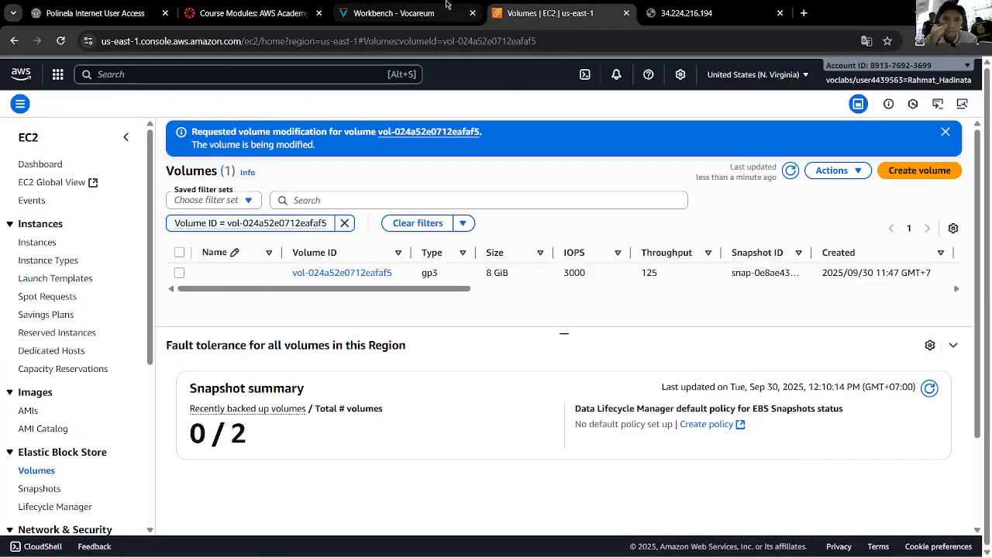
Review the lab steps that follow the resize and look over the Volumes list in the EC2 console
left_click(394, 13)
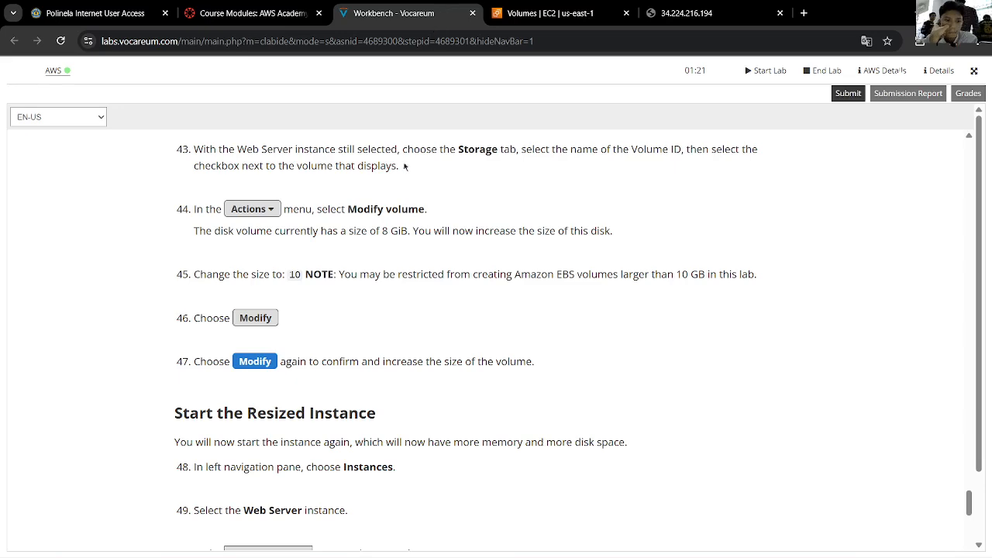
scroll(383, 281, "down", 2)
left_click(551, 13)
scroll(891, 277, "down", 1)
scroll(892, 277, "up", 2)
scroll(775, 292, "down", 1)
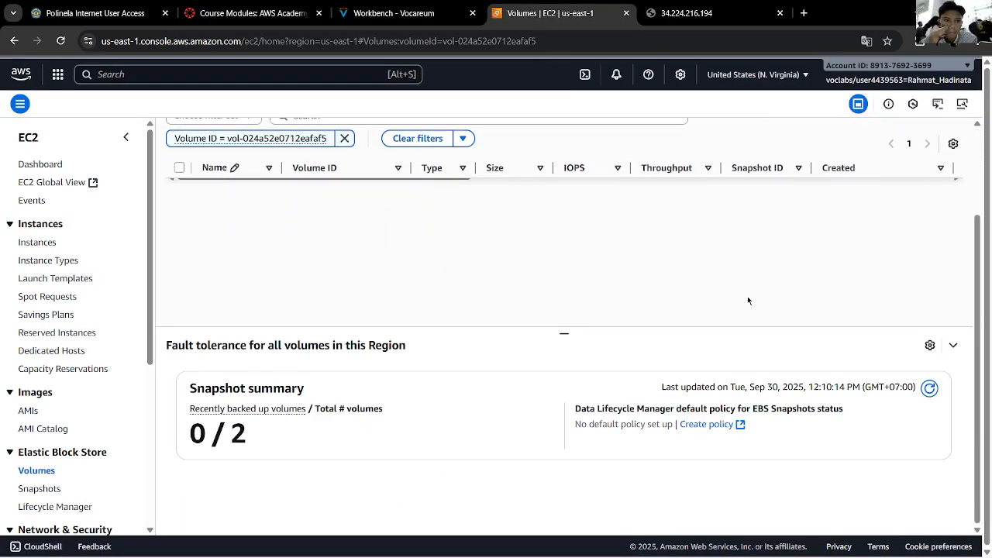
Collapse the fault tolerance details, select the Web Server's volume and examine its state and available actions
left_click(953, 345)
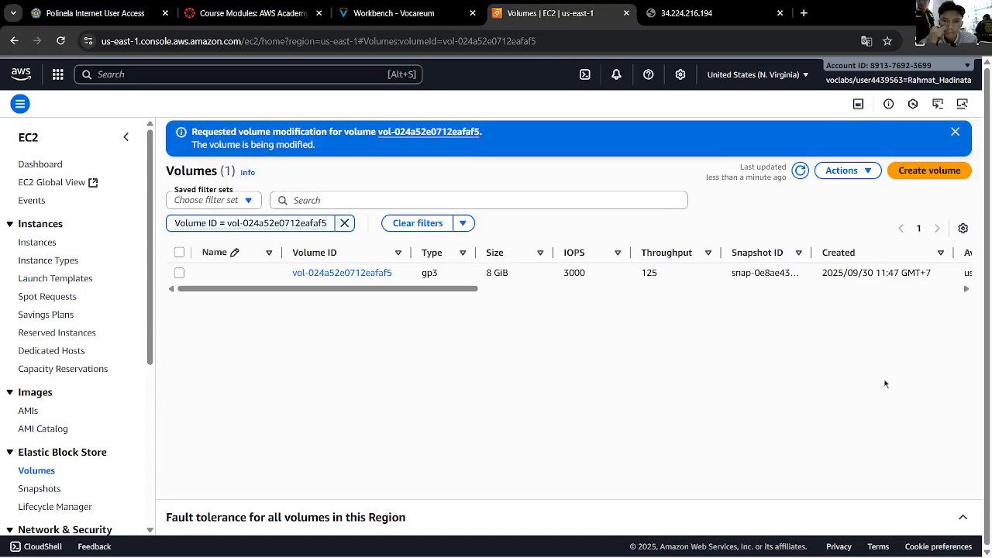
left_click(179, 272)
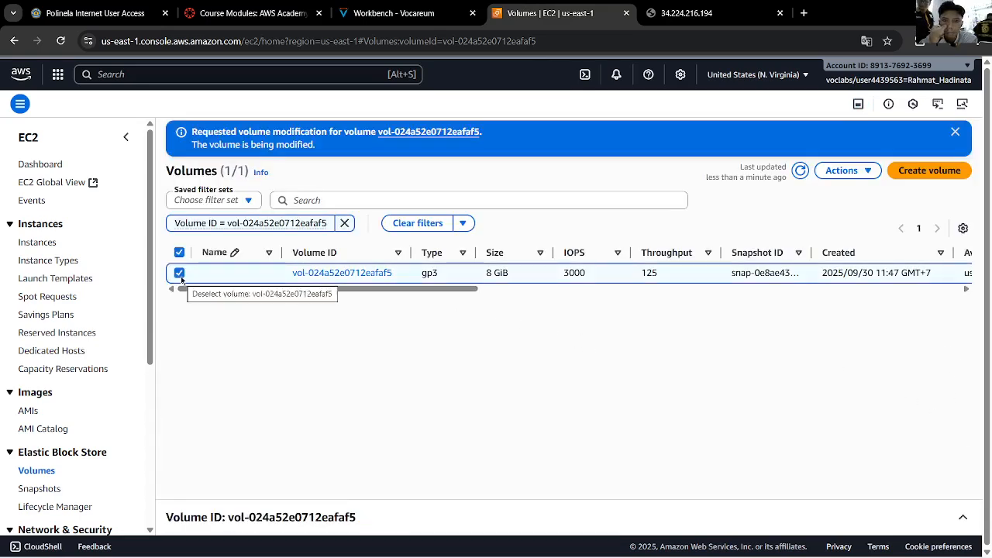
left_click_drag(230, 291, 365, 250)
left_click(871, 176)
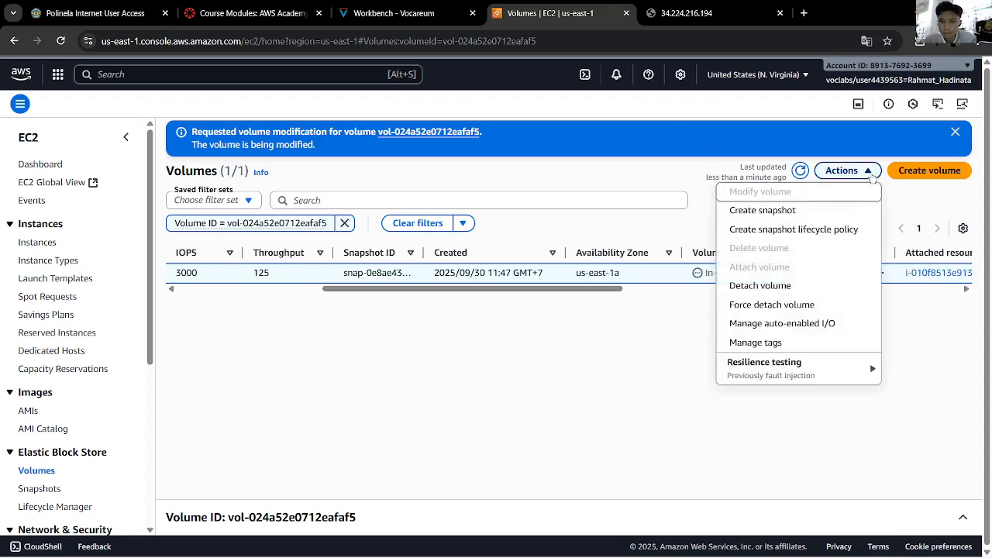
left_click(920, 200)
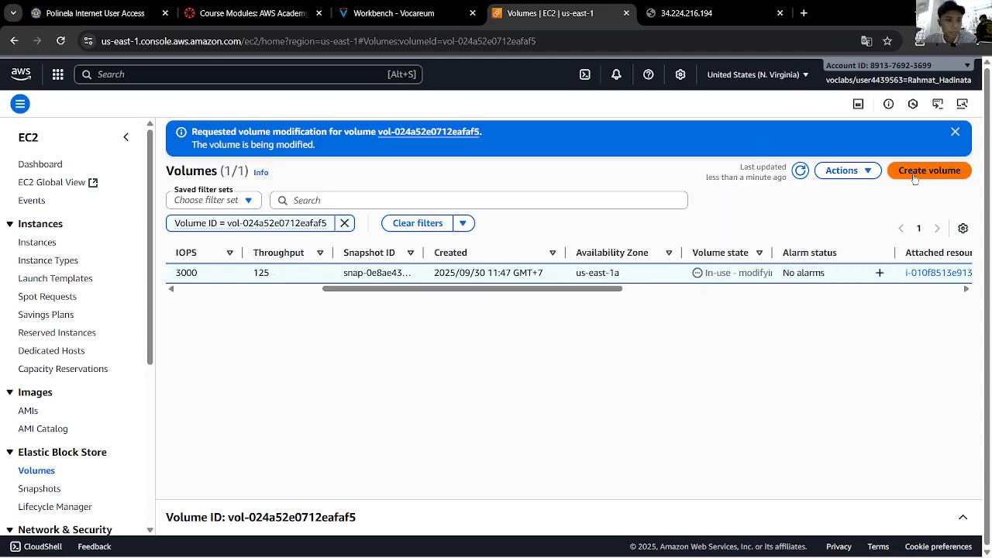
left_click(915, 178)
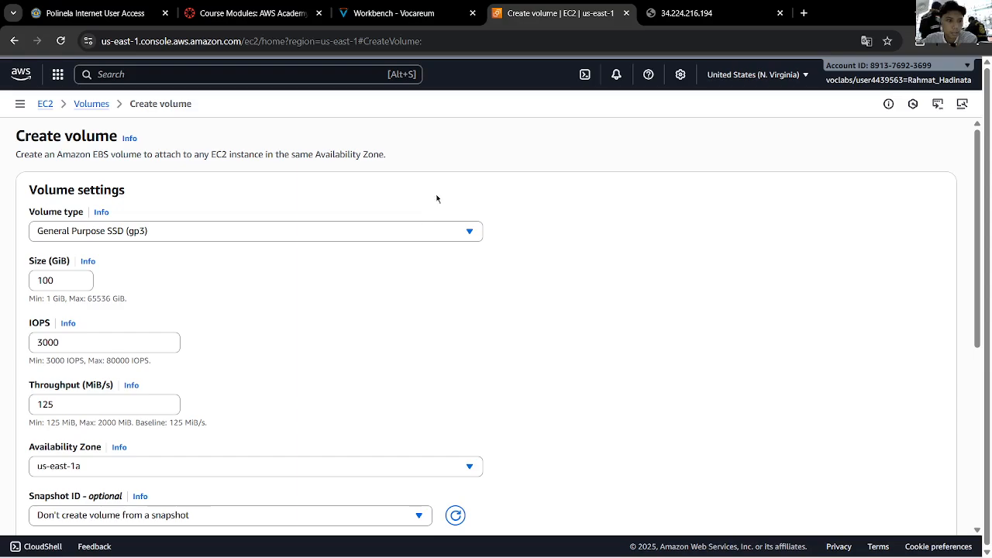
scroll(530, 298, "down", 5)
scroll(530, 298, "up", 3)
scroll(767, 488, "down", 3)
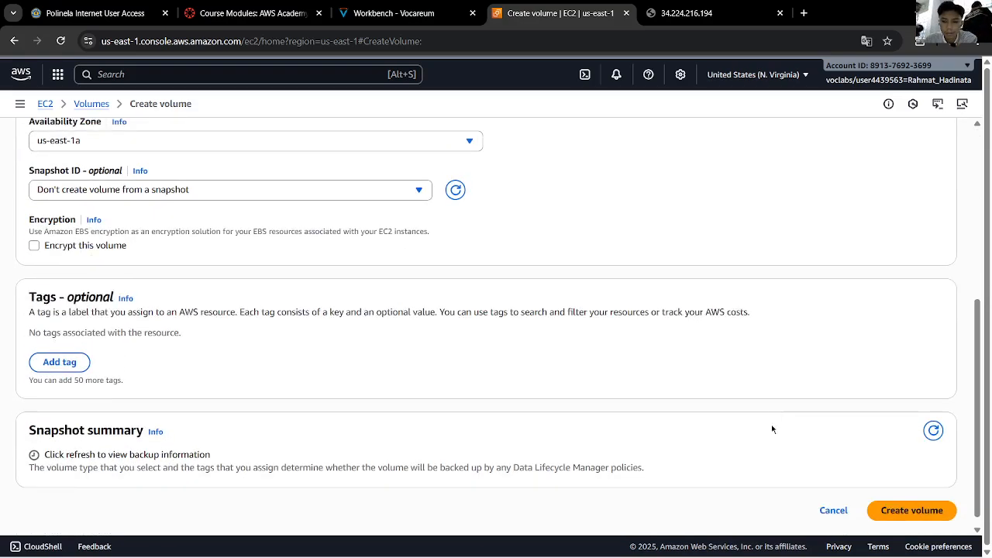
left_click(831, 496)
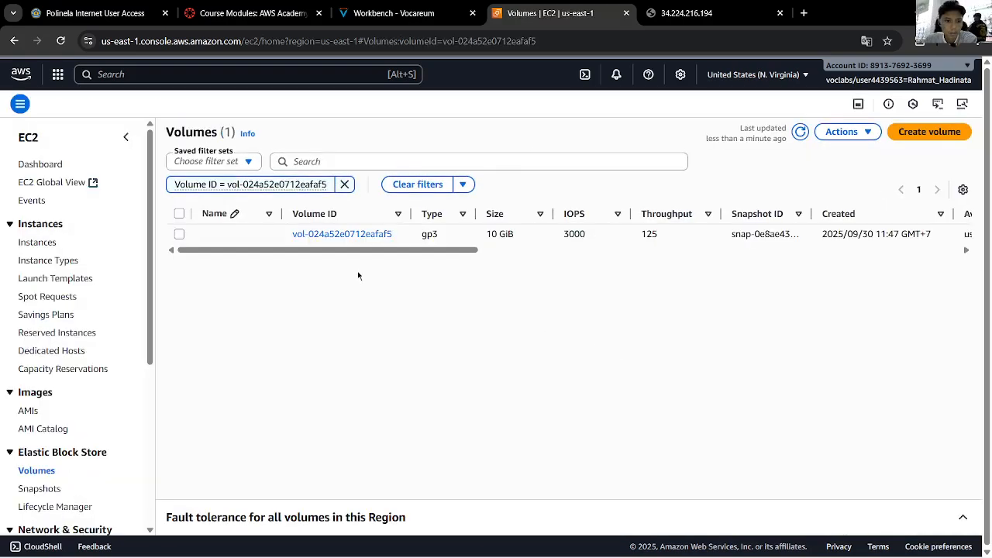
Select the resized volume and examine its details, including size and state
left_click(179, 234)
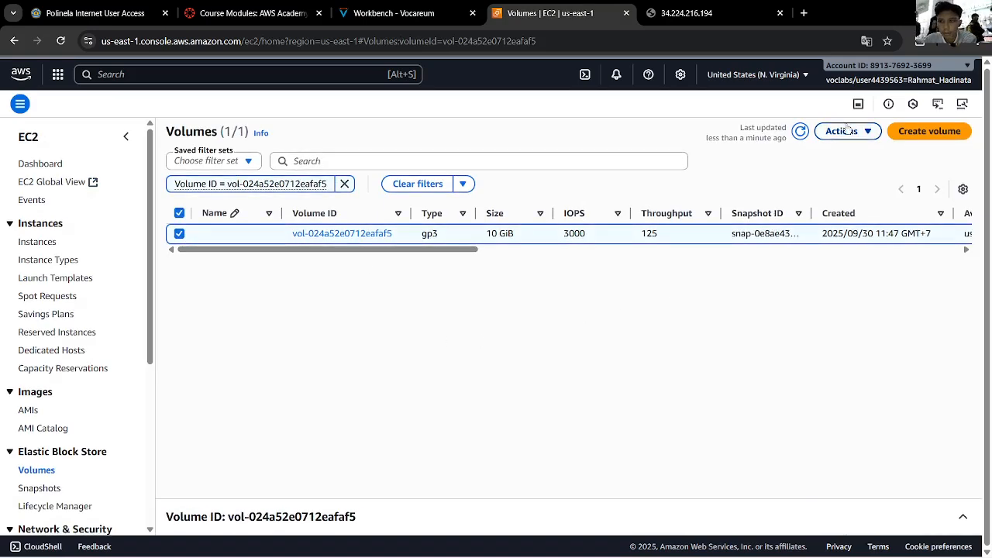
left_click(930, 517)
scroll(768, 471, "down", 5)
scroll(768, 468, "up", 5)
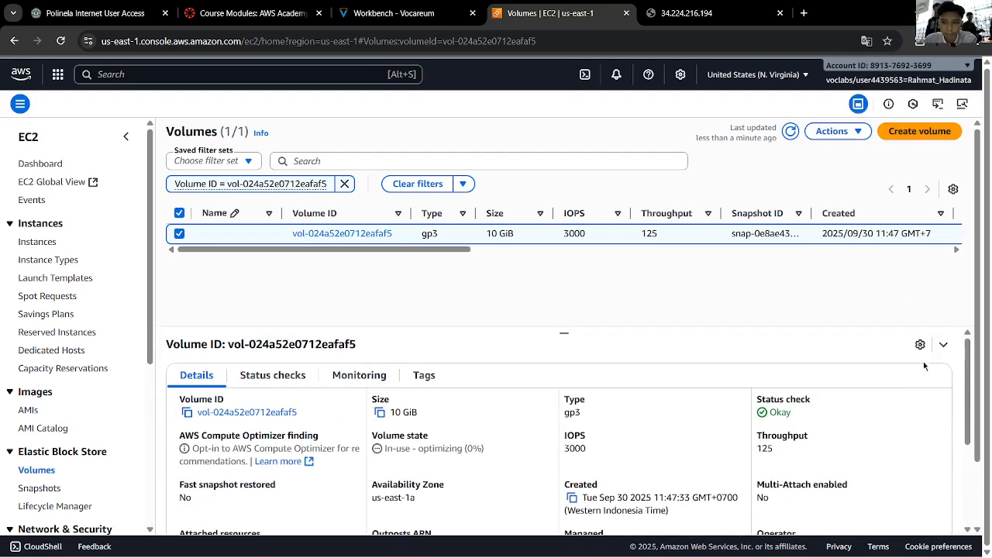
left_click(943, 344)
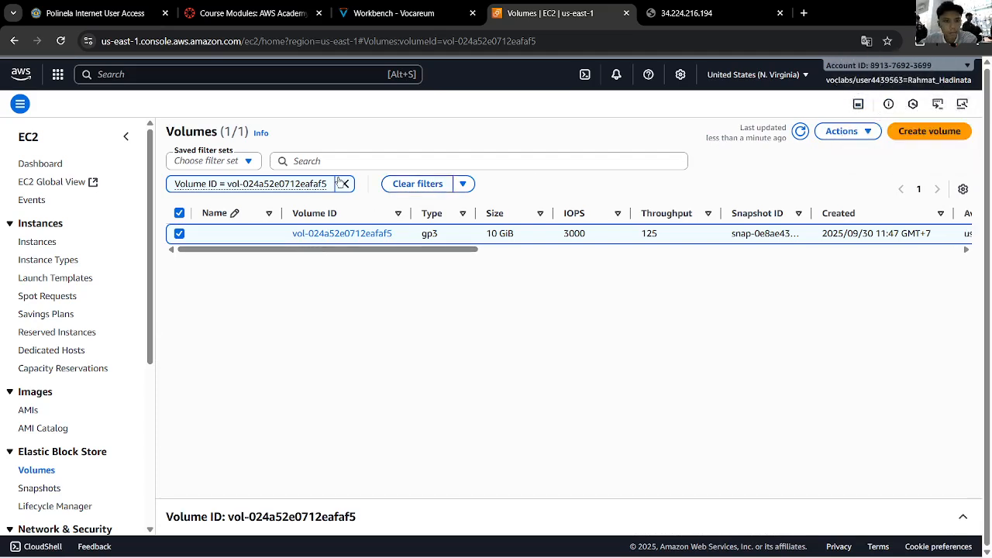
Check the saved filter sets for volumes and read the lab's Start the Resized Instance instructions
left_click(246, 161)
left_click(346, 256)
left_click(404, 15)
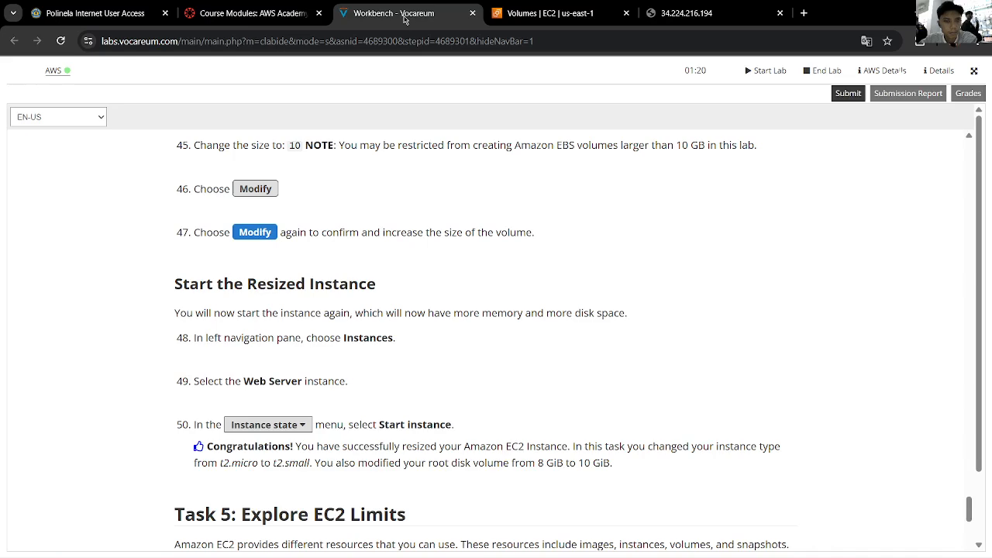
scroll(433, 259, "down", 1)
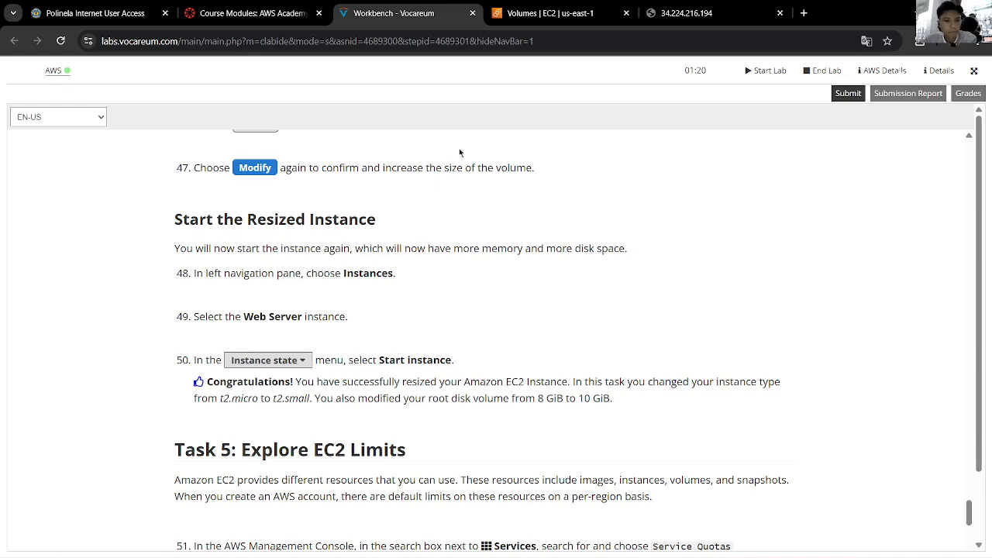
Recheck the lab's volume steps and view the full Volumes list without the volume ID filter
scroll(483, 260, "up", 2)
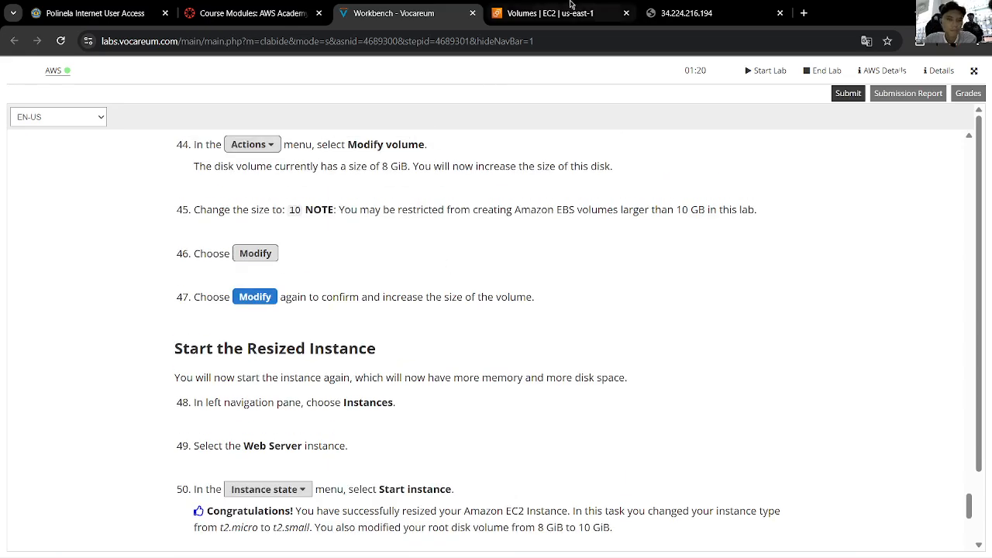
left_click(550, 13)
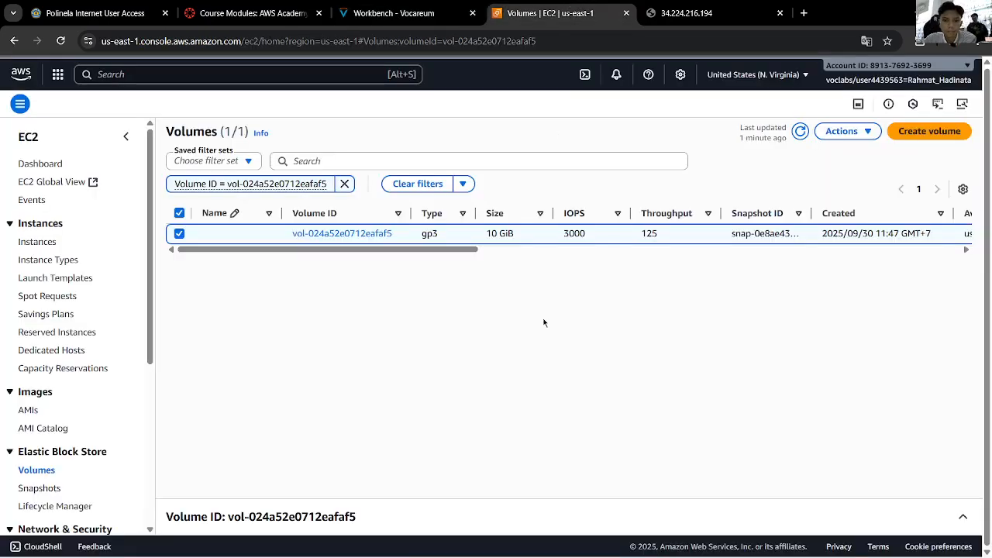
left_click(45, 471)
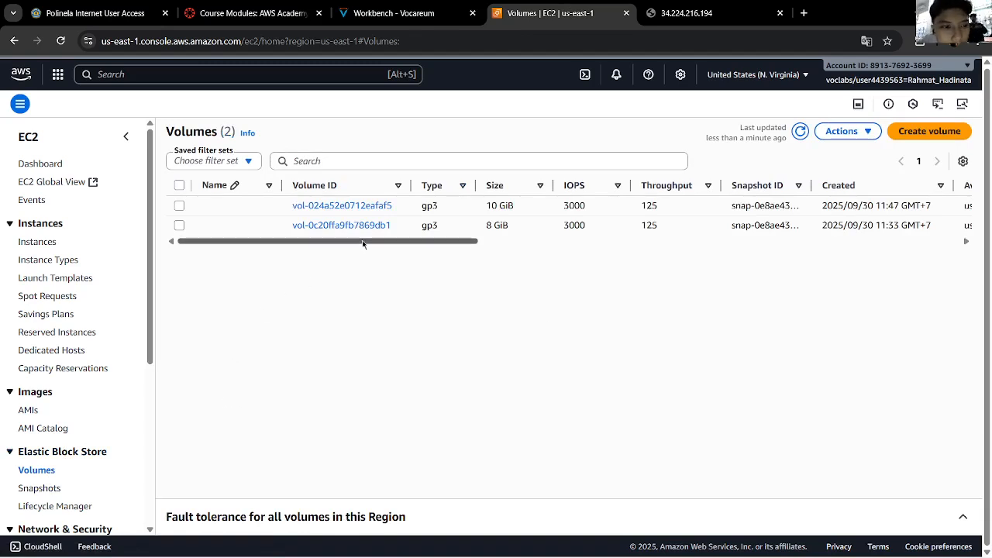
left_click_drag(362, 242, 195, 299)
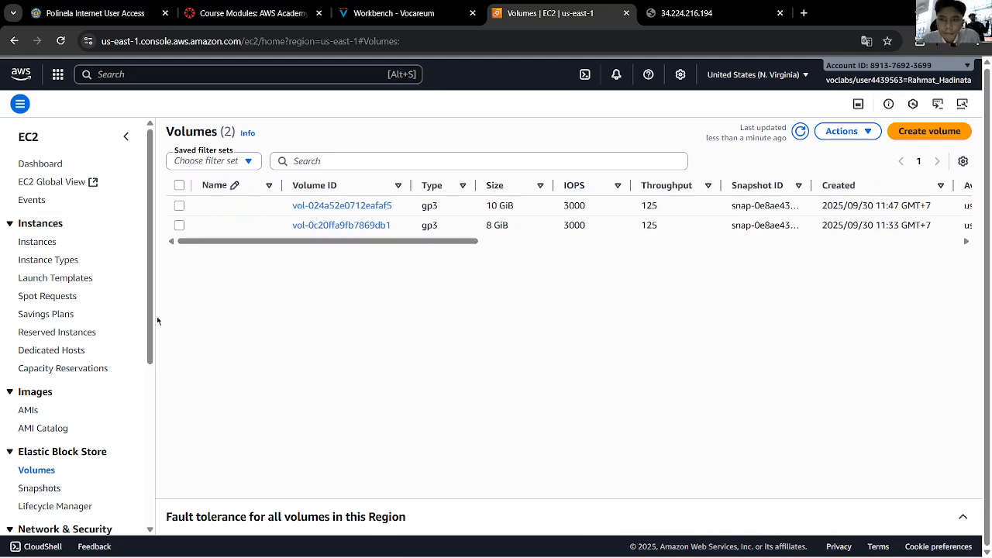
Refresh the Instances list and examine the Web Server's block device size in its storage details
left_click(35, 242)
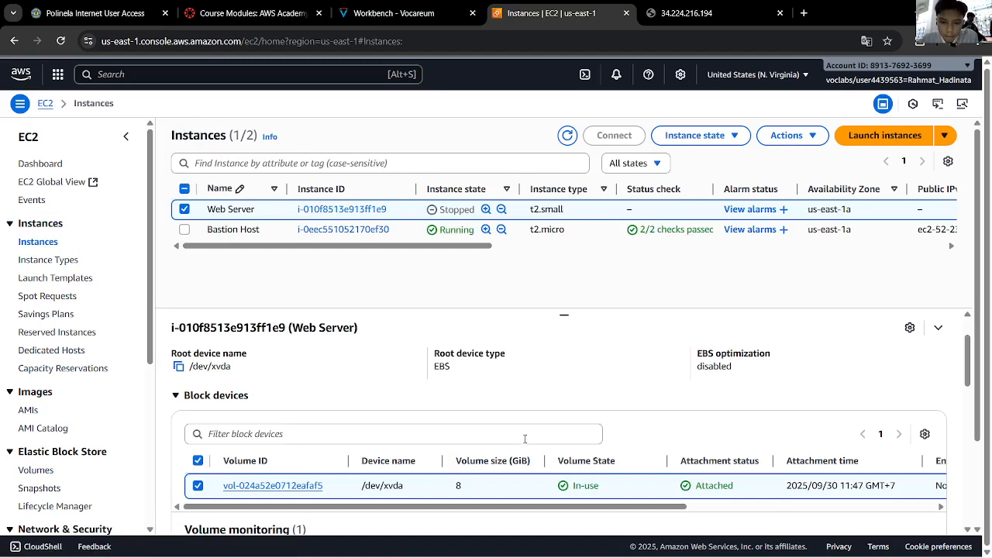
left_click(567, 135)
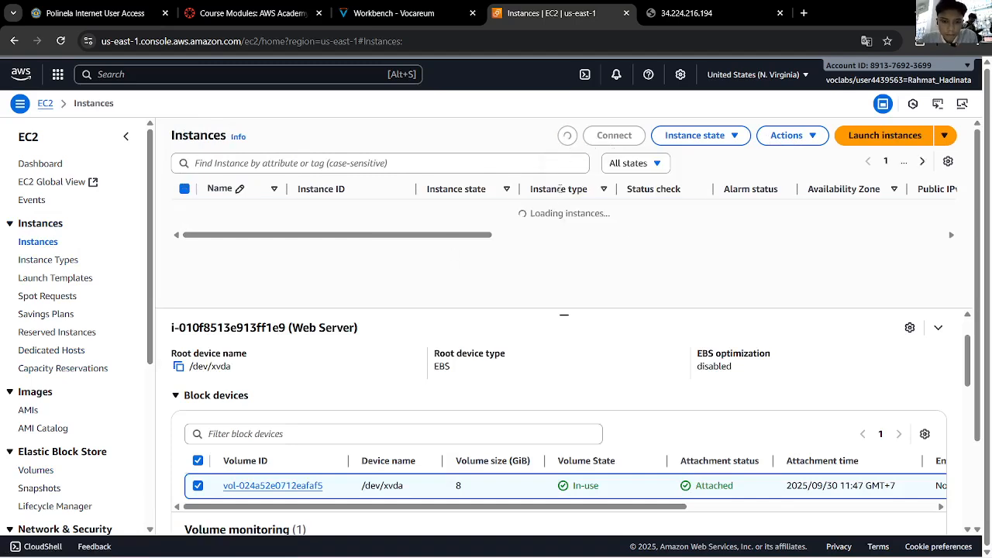
left_click(184, 210)
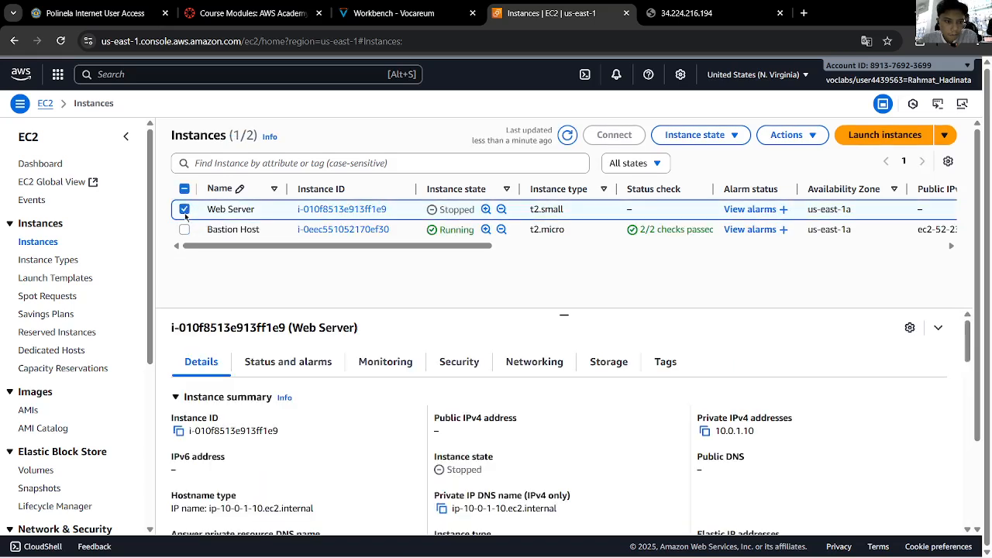
left_click(602, 363)
scroll(483, 435, "down", 1)
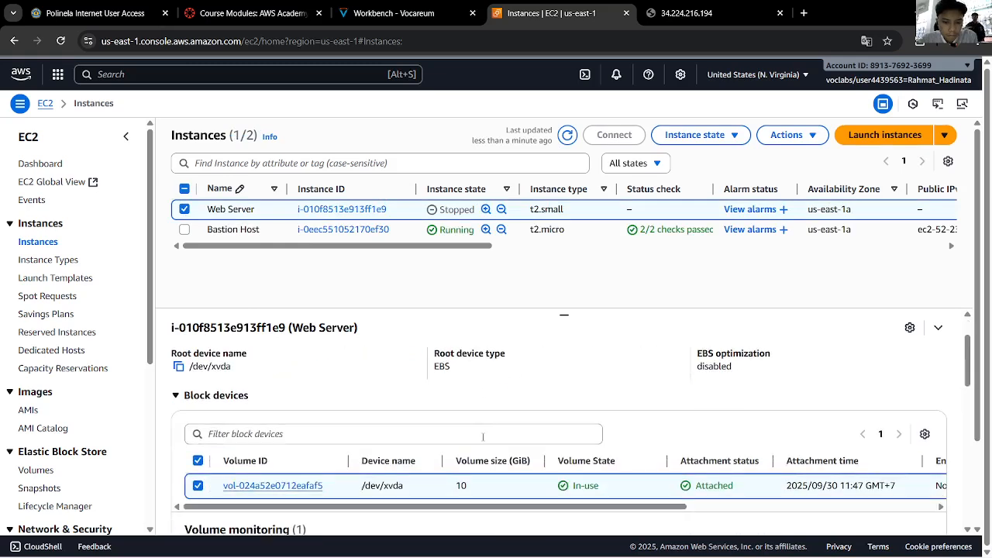
Read the lab's Start the Resized Instance instructions and start the Web Server instance
left_click(393, 13)
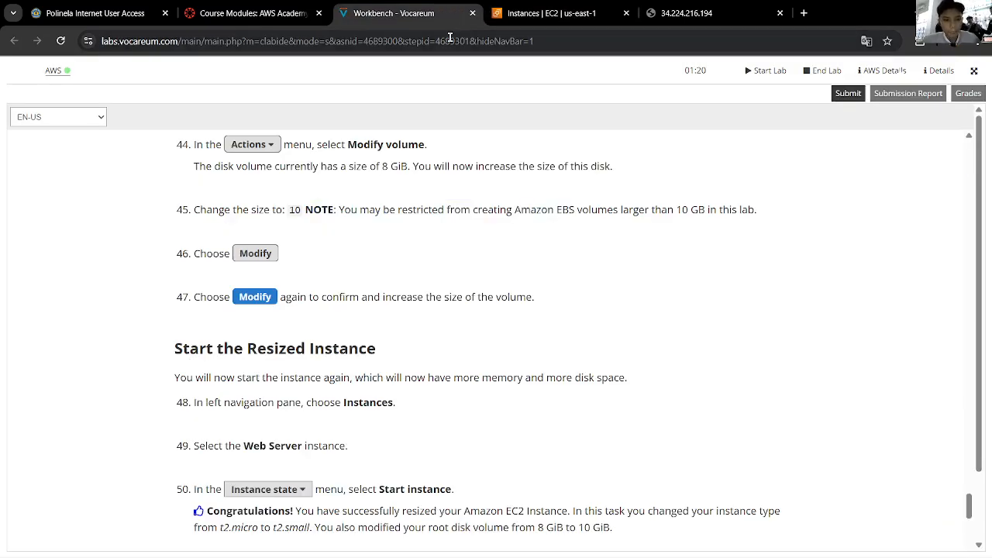
scroll(456, 259, "down", 2)
scroll(456, 259, "down", 1)
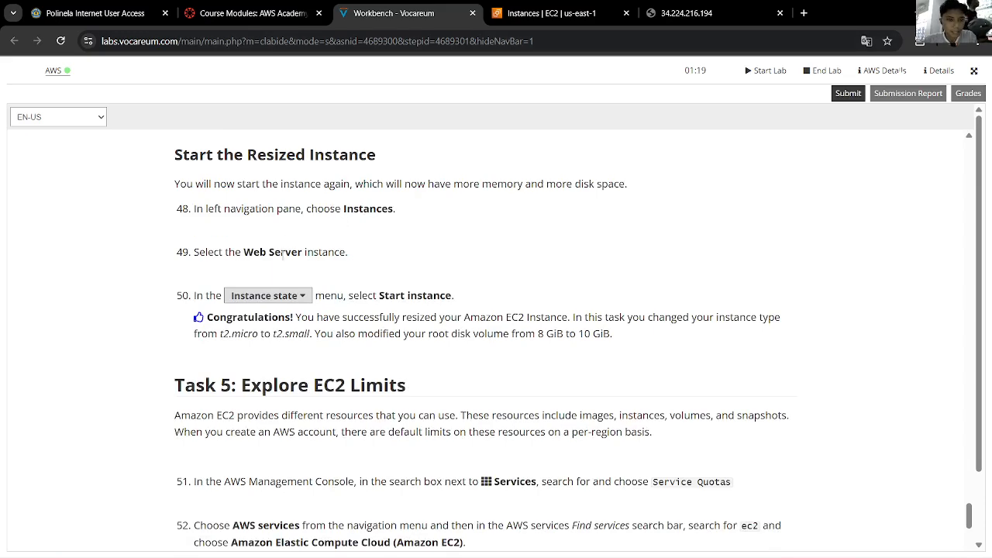
scroll(275, 298, "down", 1)
left_click(249, 13)
left_click(457, 13)
left_click(531, 6)
left_click(779, 135)
left_click(694, 135)
left_click(709, 178)
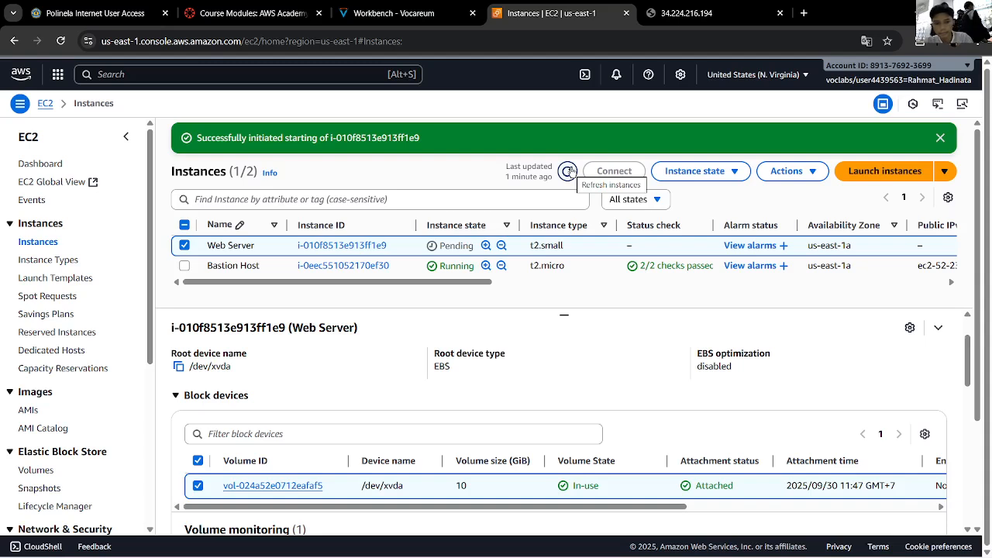
Refresh the Instances list repeatedly to check the Web Server's state and status check
left_click(568, 170)
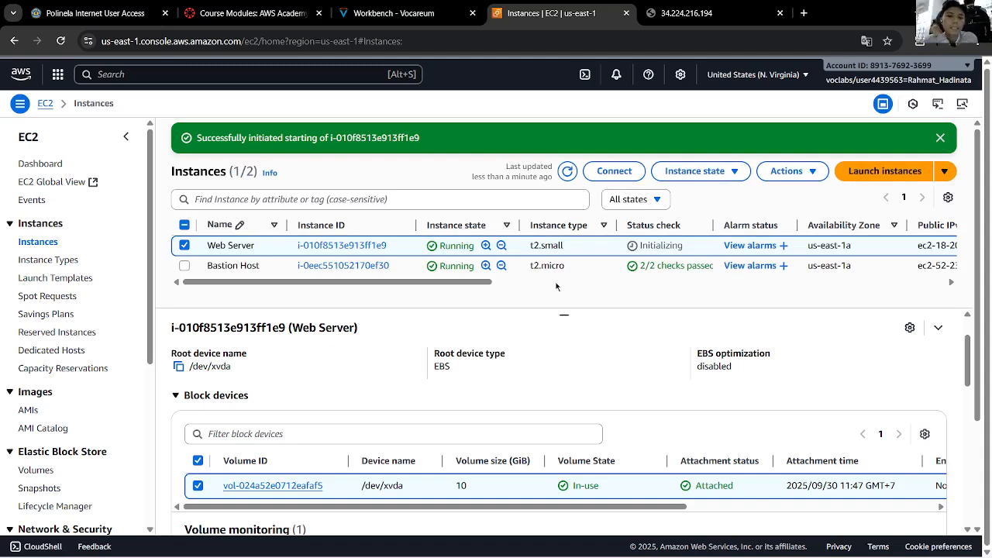
left_click(568, 174)
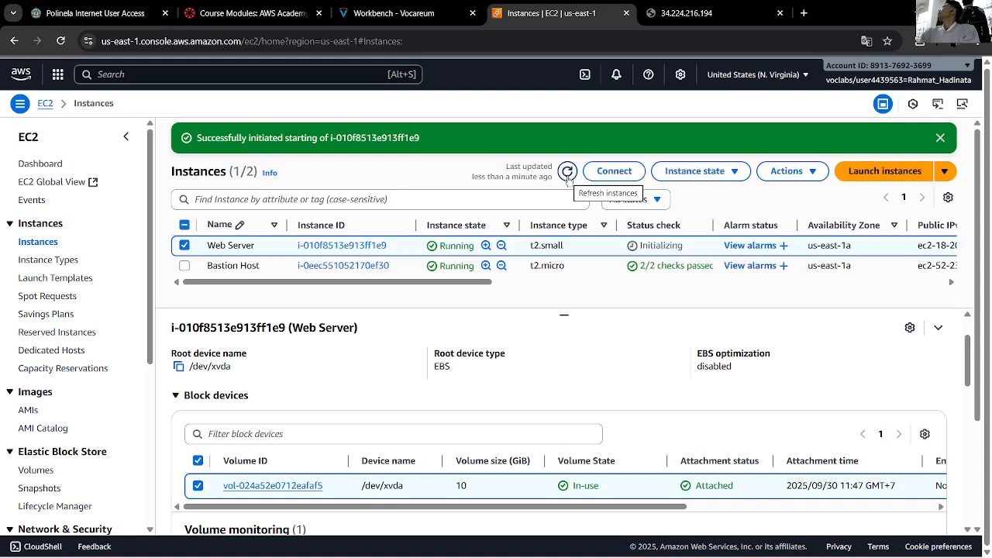
left_click(568, 176)
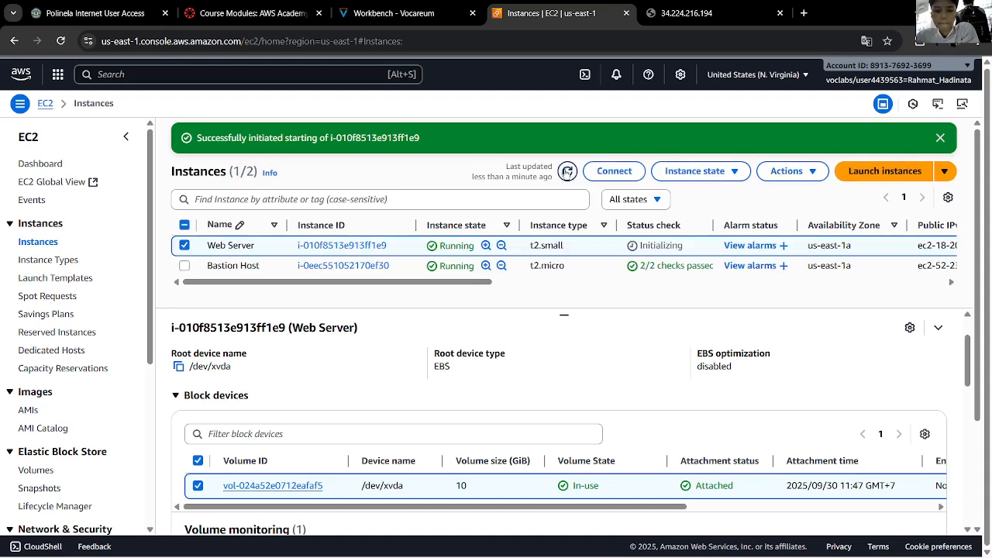
left_click(567, 171)
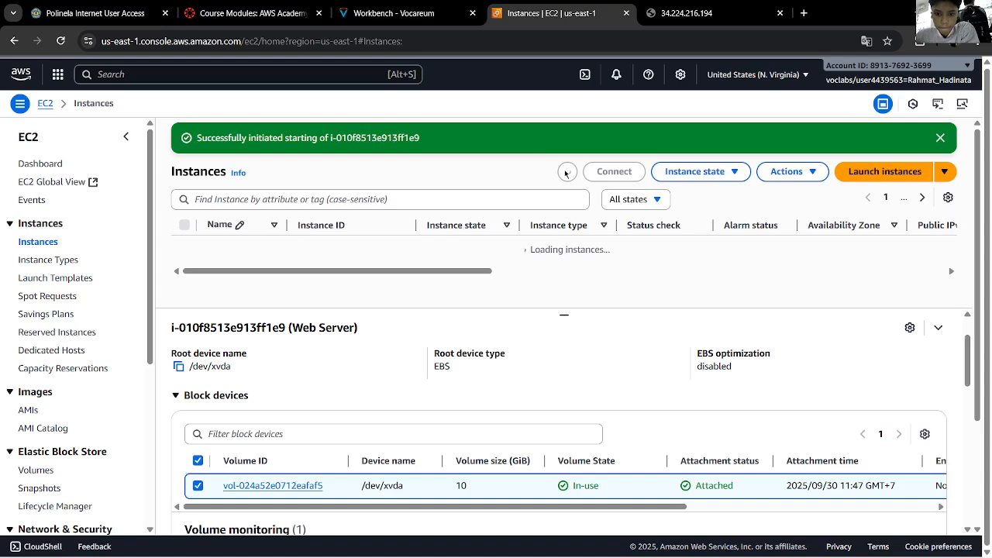
left_click(567, 171)
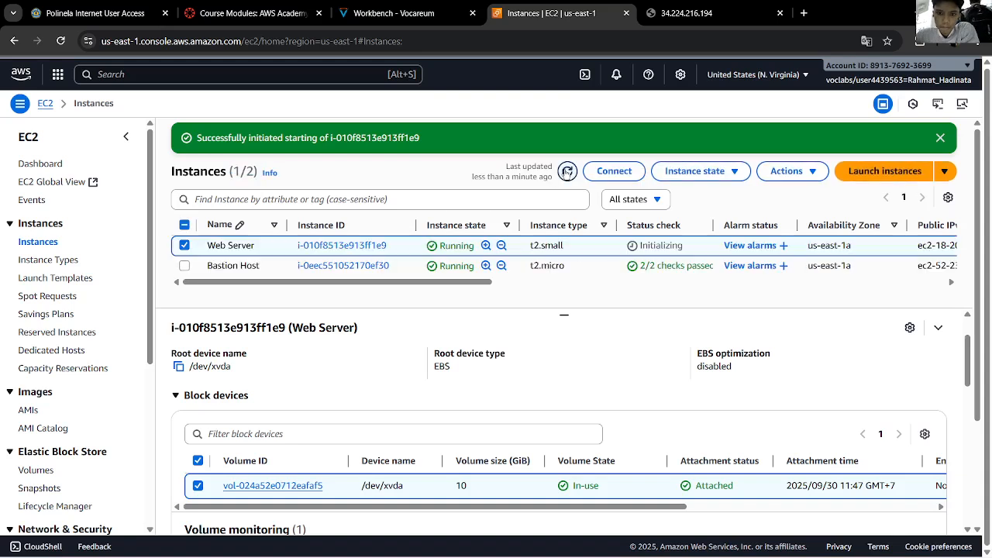
left_click(568, 171)
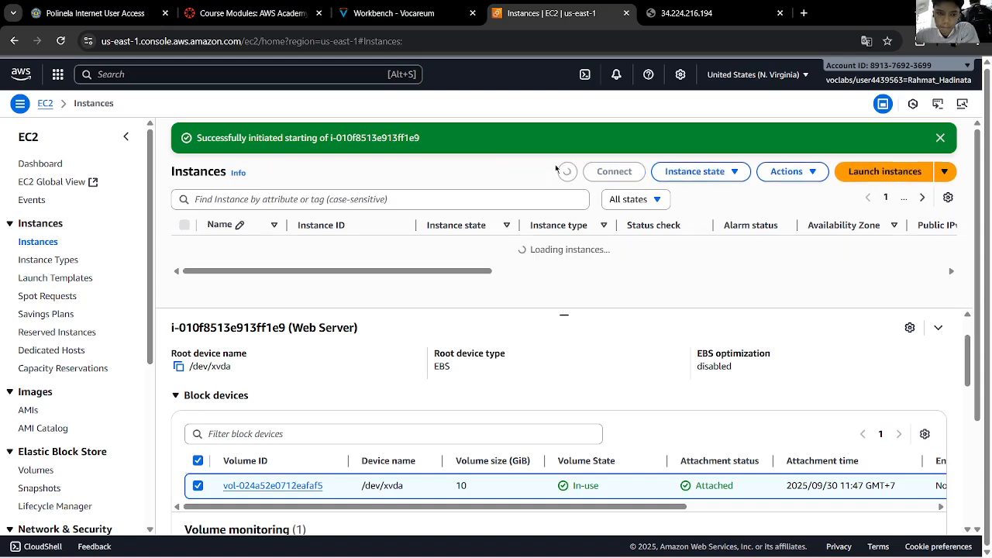
Skim the remaining lab instructions through submission and read Task 5: Explore EC2 Limits
left_click(434, 9)
scroll(415, 224, "down", 1)
scroll(416, 225, "down", 4)
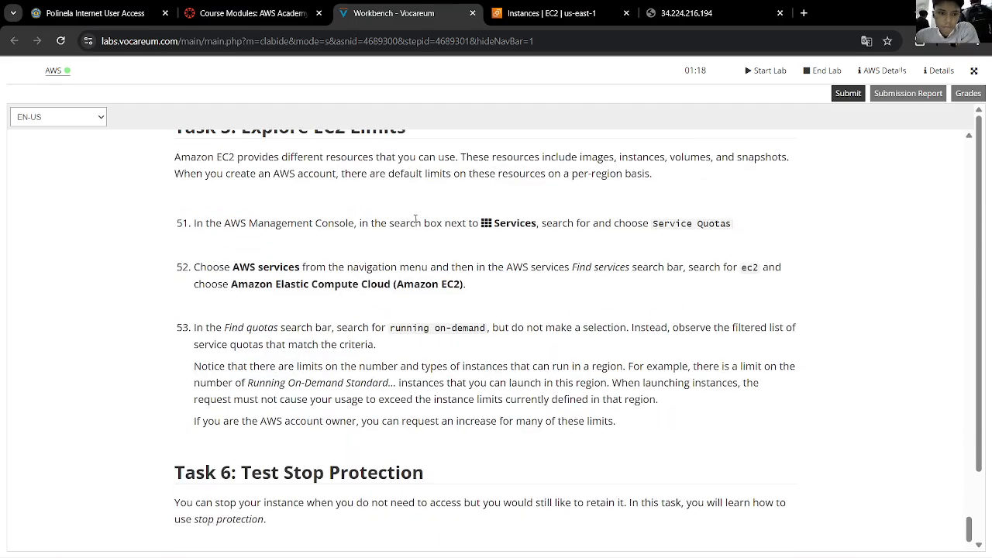
scroll(415, 224, "down", 15)
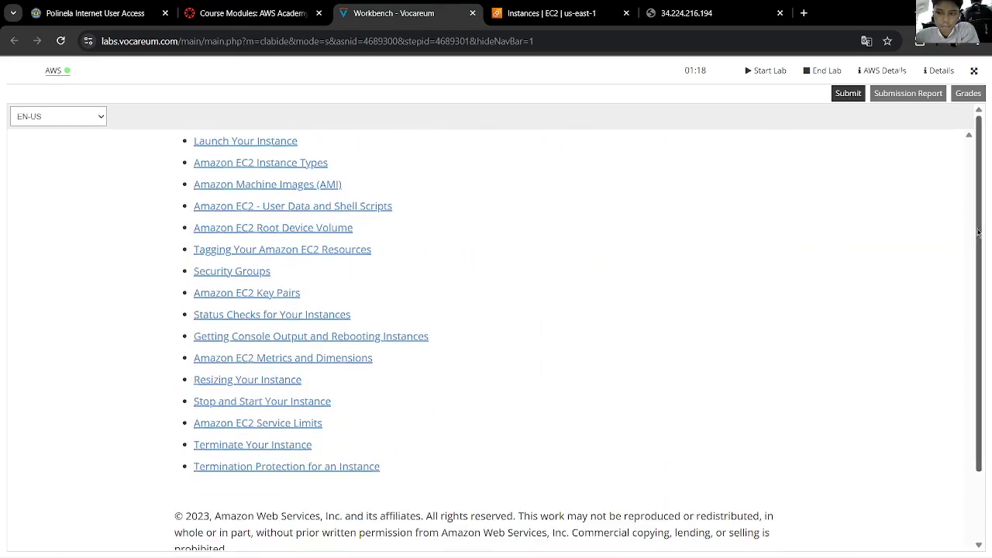
scroll(899, 271, "down", 1)
scroll(839, 303, "up", 5)
scroll(839, 303, "up", 12)
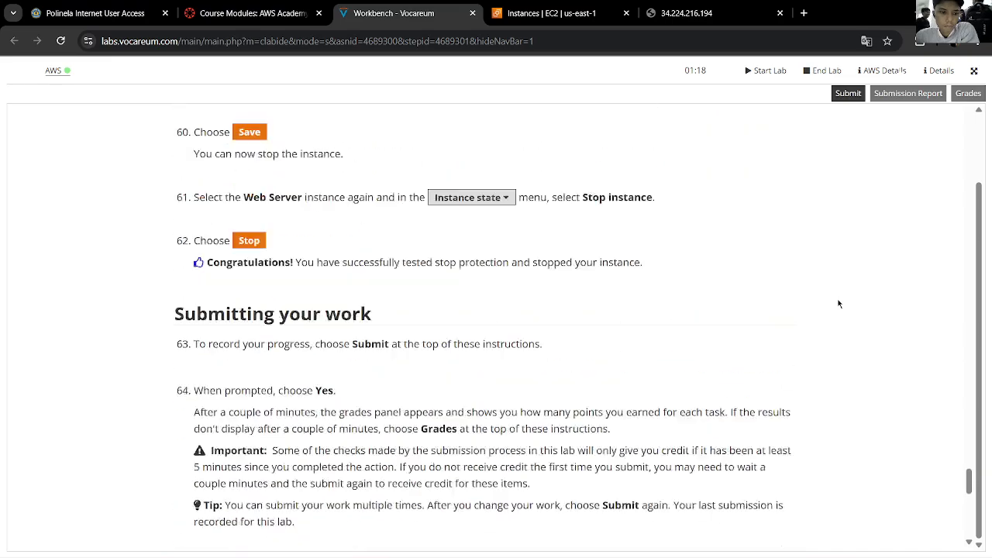
scroll(838, 302, "up", 3)
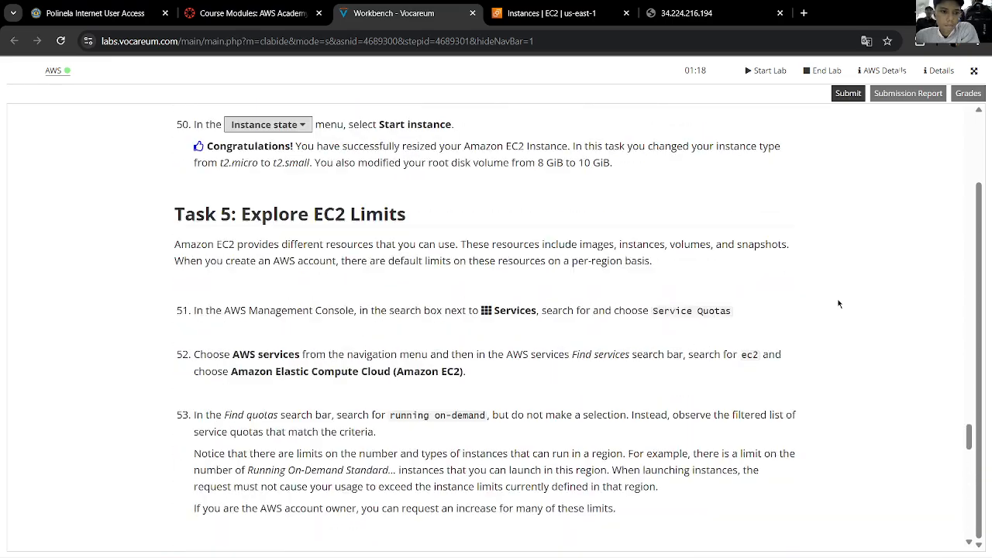
scroll(837, 303, "down", 1)
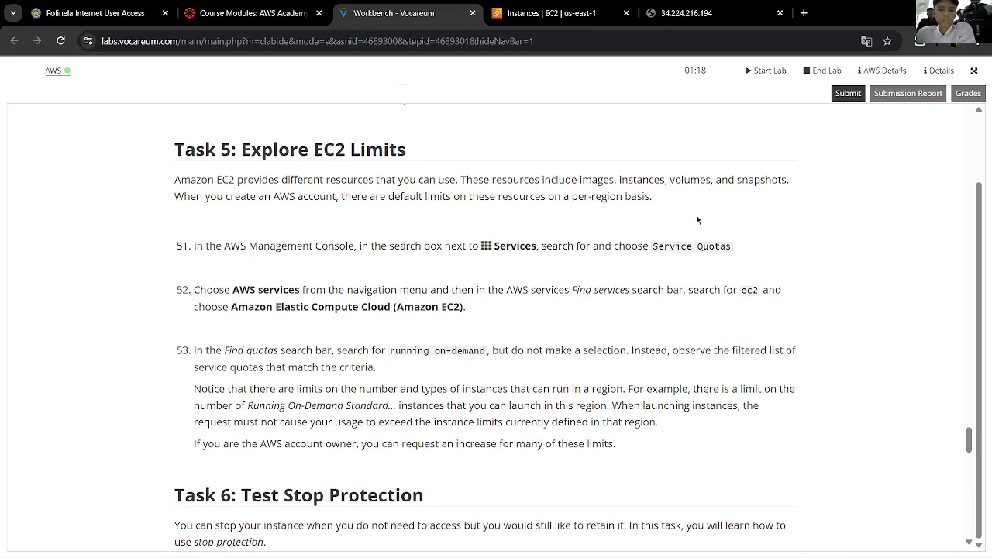
Return to the EC2 console and recheck the Web Server's status check with a refreshed list
left_click(539, 13)
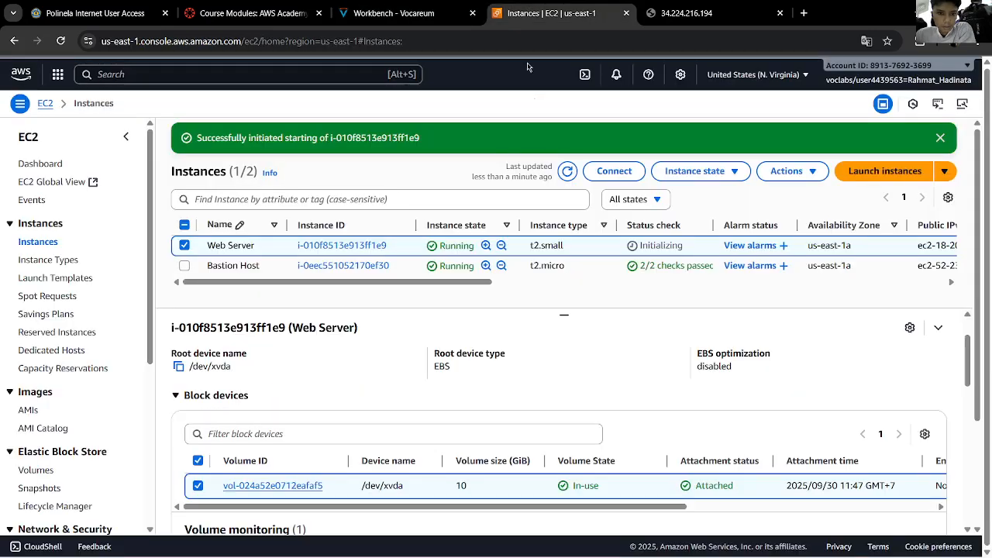
left_click(568, 172)
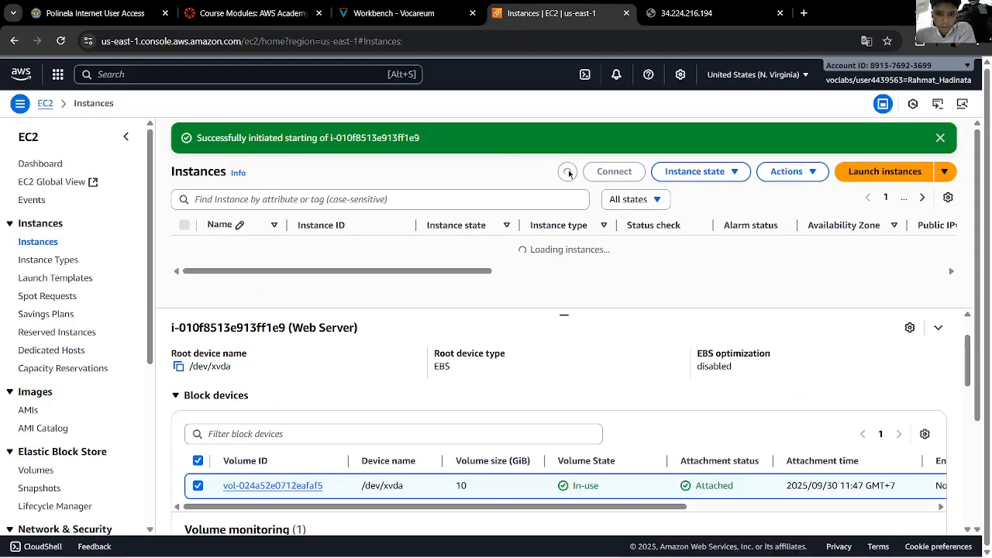
left_click(568, 172)
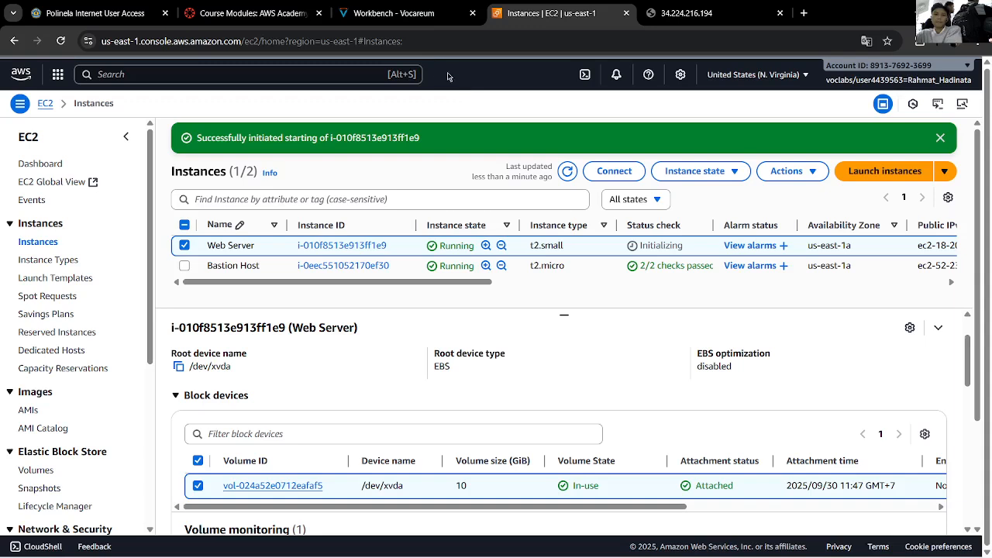
Copy the term Service Quotas from lab step 51, search the AWS console for it and open that service
left_click(438, 5)
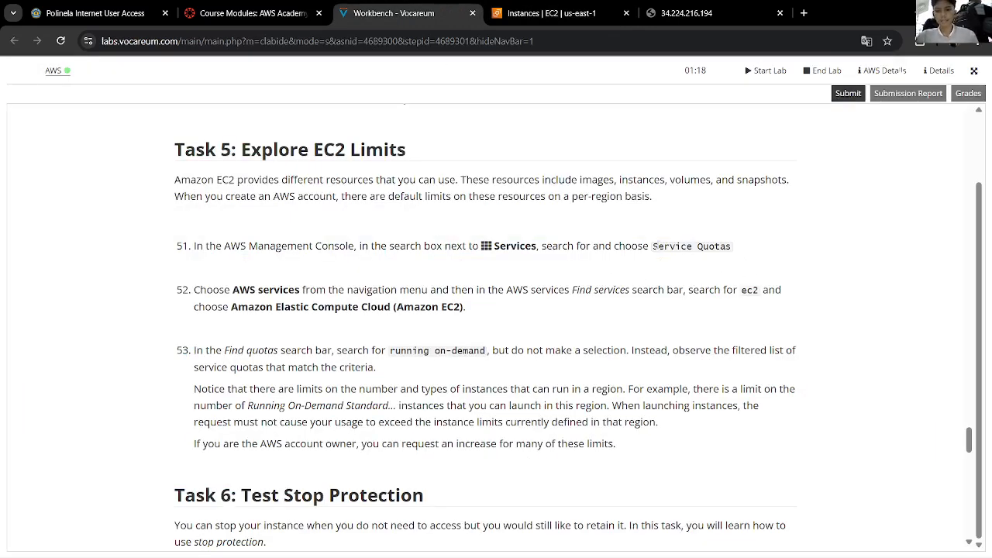
mouse_move(655, 246)
left_mouse_down()
mouse_move(731, 247)
mouse_move(651, 247)
left_mouse_up()
key("ctrl+c")
left_click(285, 8)
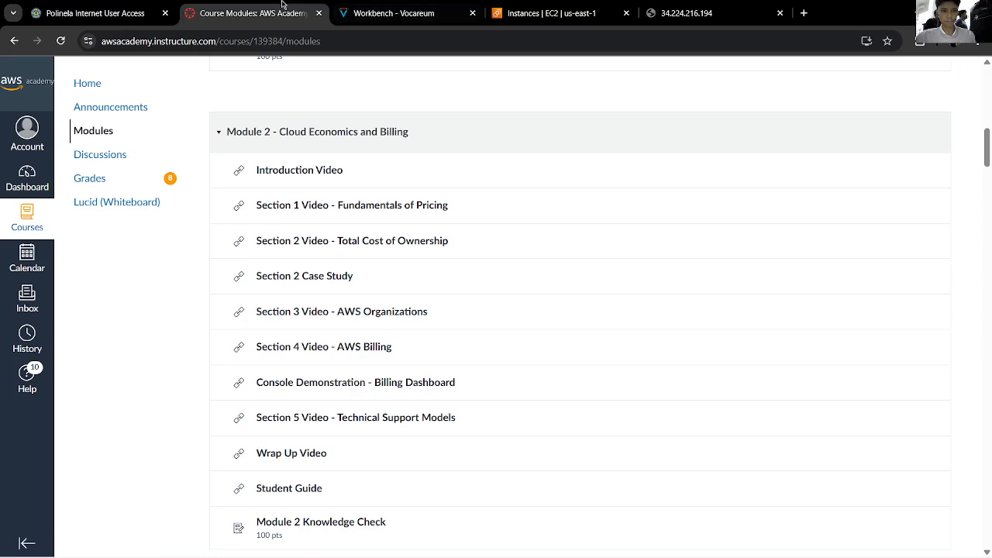
left_click(391, 12)
left_click(552, 10)
left_click(314, 75)
key("ctrl+v")
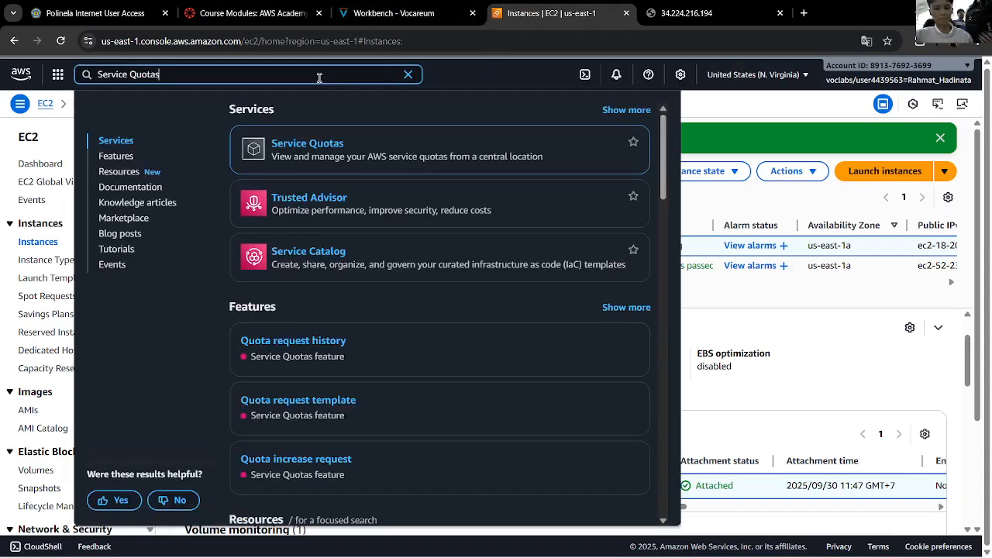
left_click(329, 146)
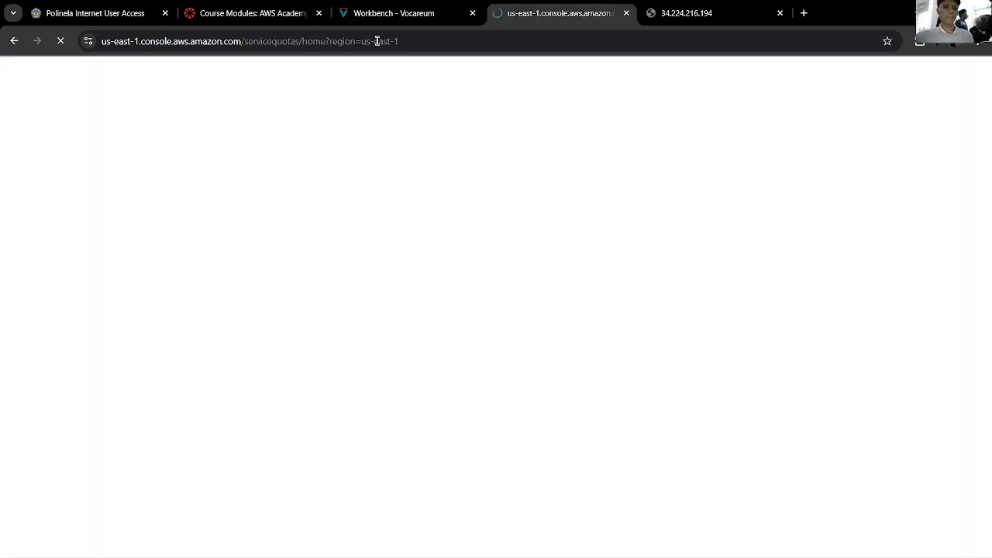
Following lab step 52, search the Manage quotas services for ec2 and choose Amazon Elastic Compute Cloud (Amazon EC2)
left_click(394, 13)
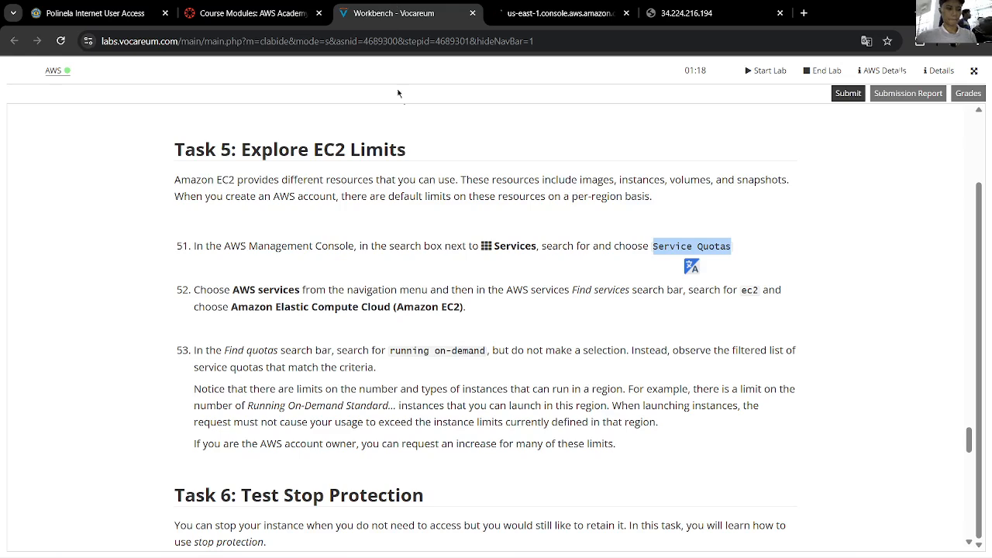
left_click(482, 211)
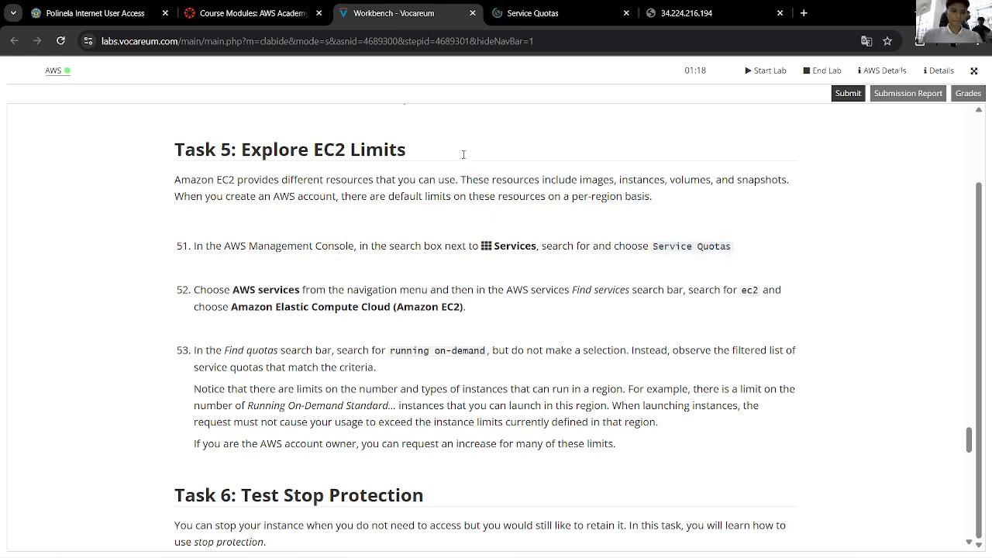
left_click(542, 13)
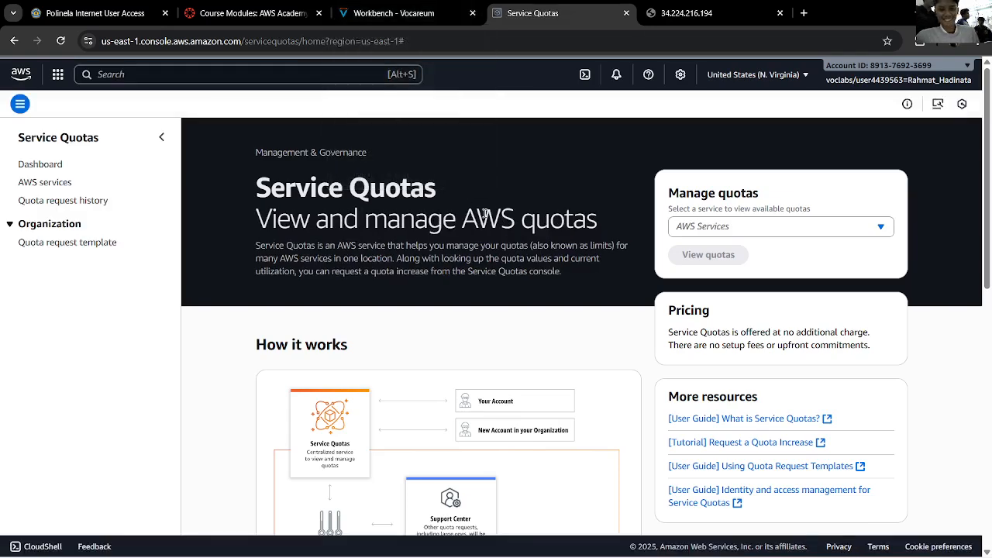
left_click(707, 229)
left_click(708, 231)
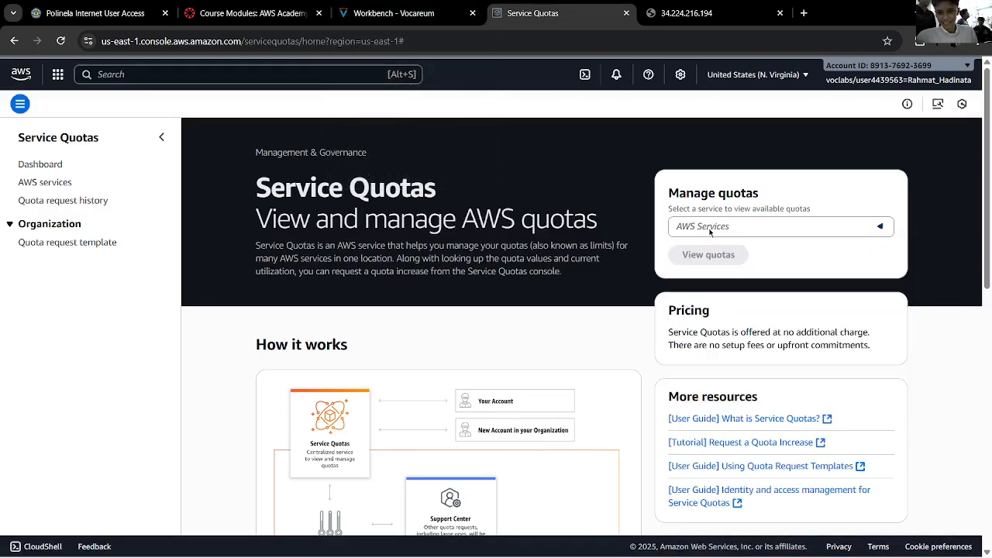
left_click(400, 5)
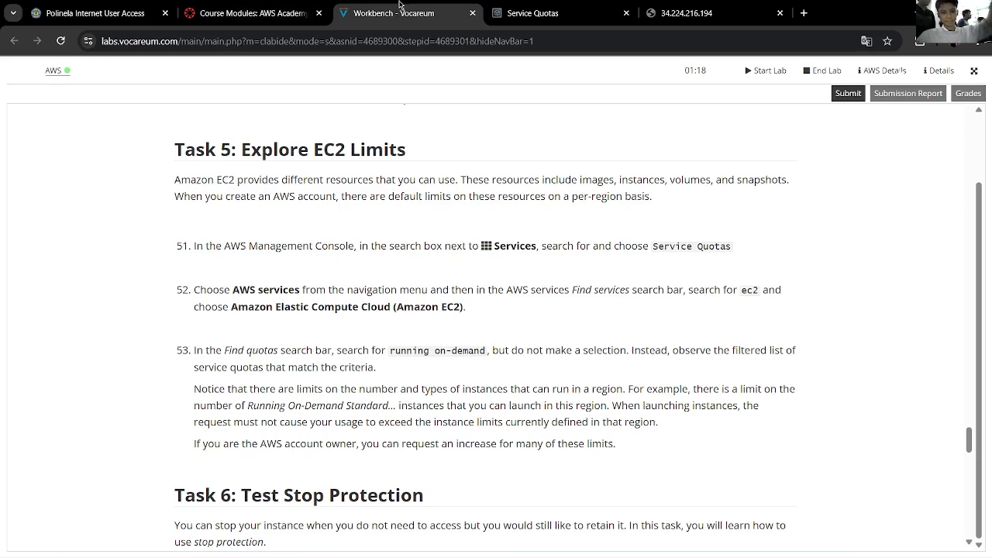
left_click(511, 9)
left_click(751, 231)
type("ec2")
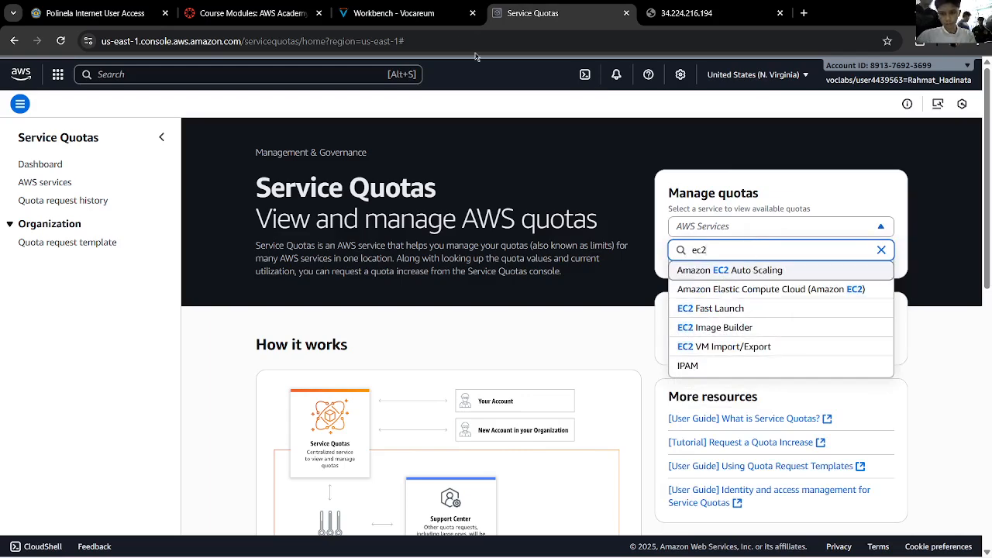
left_click(414, 7)
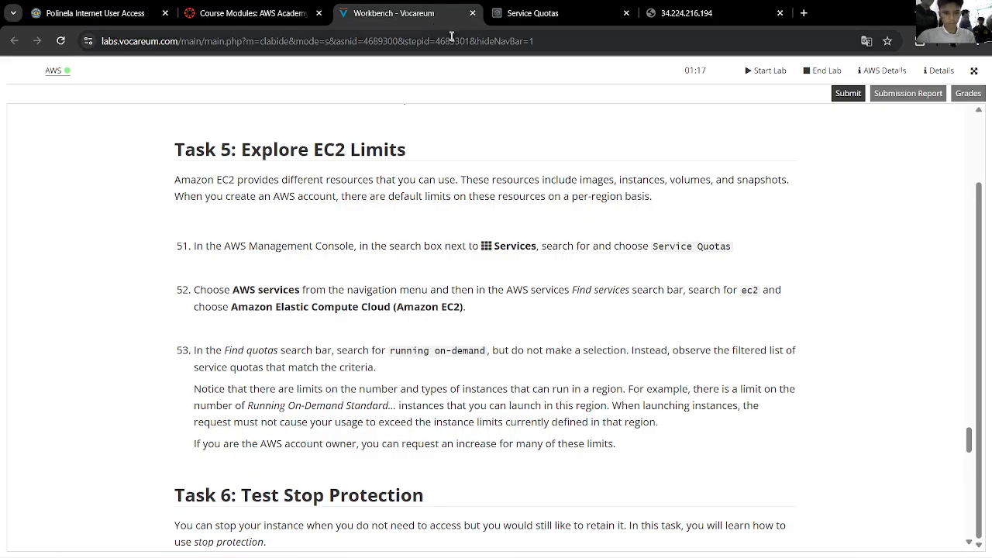
left_click(546, 8)
left_click(735, 226)
type("ec2")
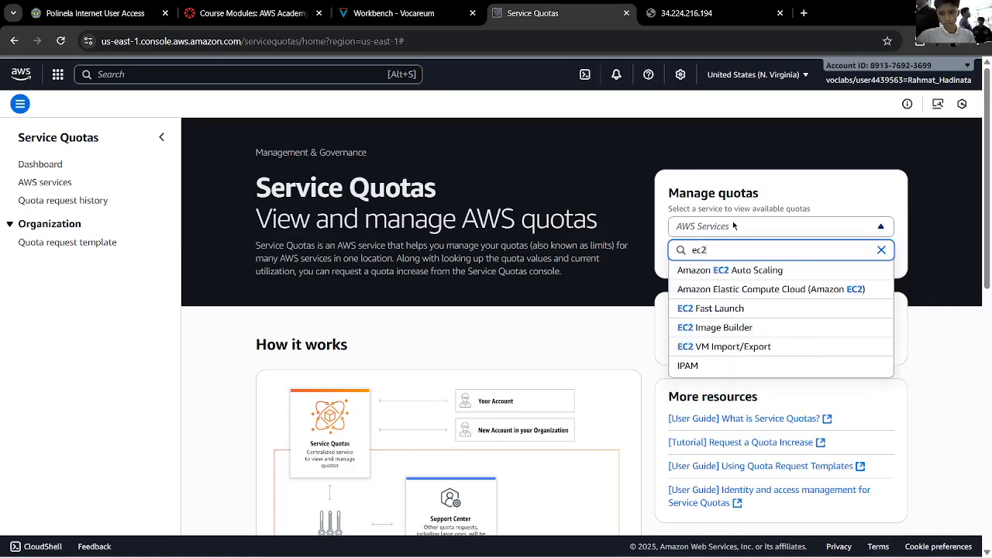
left_click(760, 289)
Read lab step 53 and open the list of service quotas for Amazon EC2
left_click(409, 6)
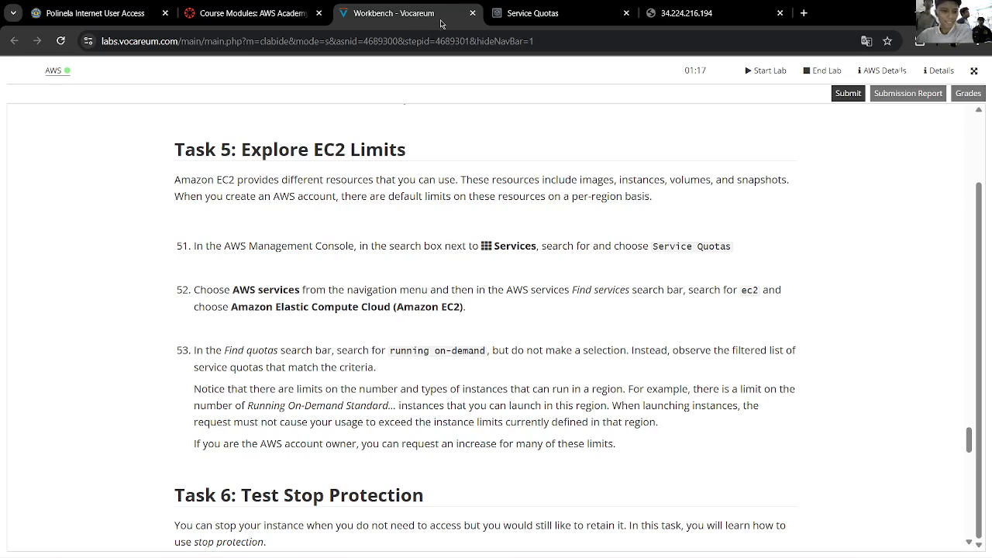
scroll(518, 210, "down", 1)
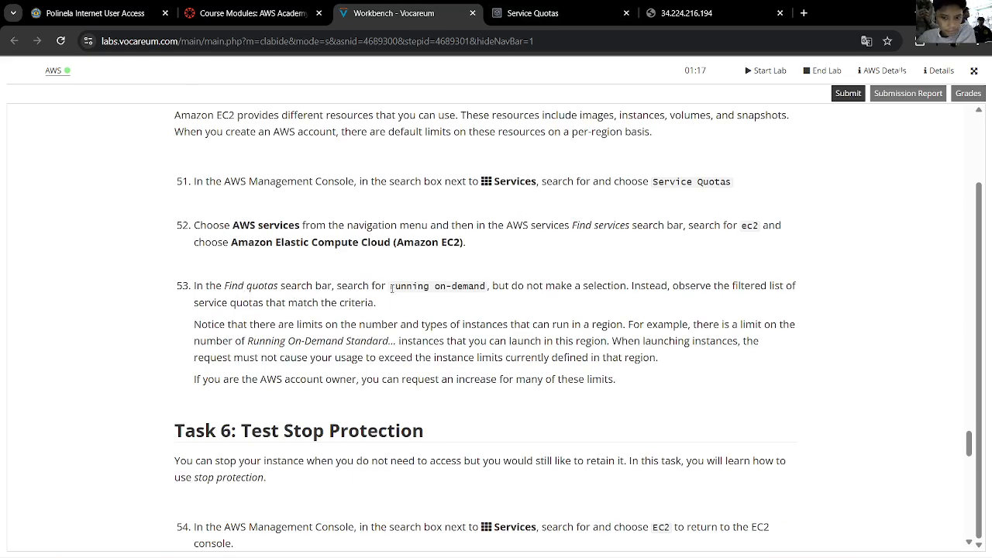
scroll(434, 288, "down", 1)
scroll(473, 288, "up", 1)
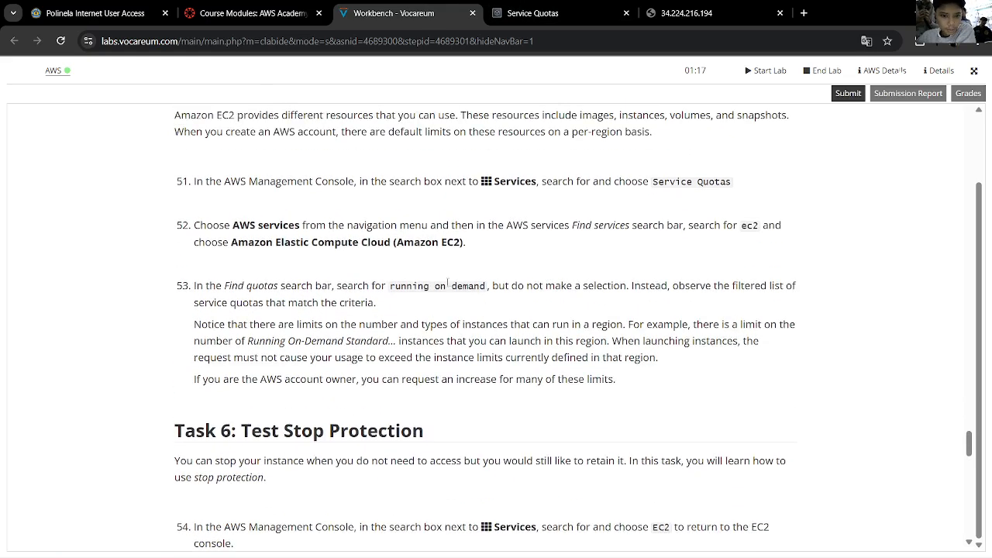
left_click(533, 13)
left_click(708, 254)
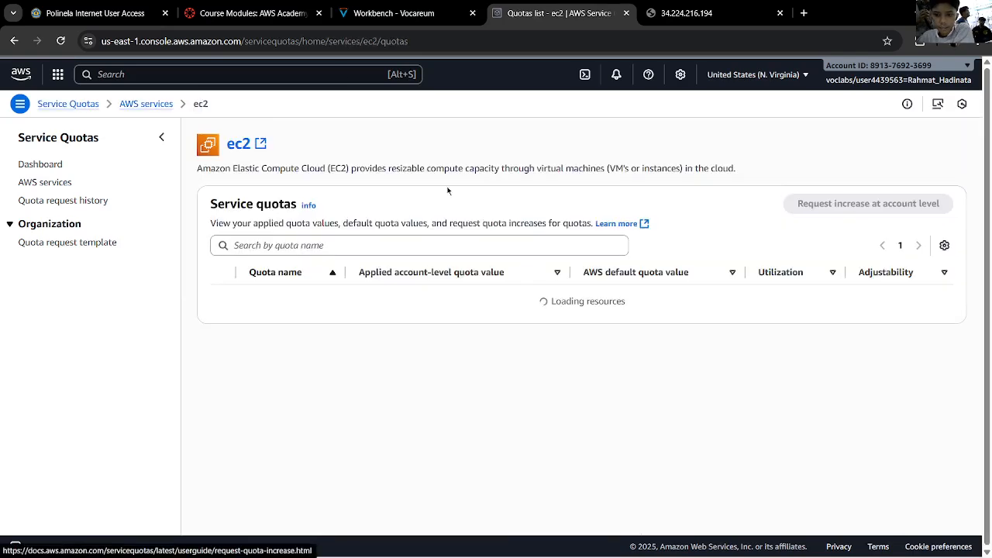
key("ctrl+shift+Tab")
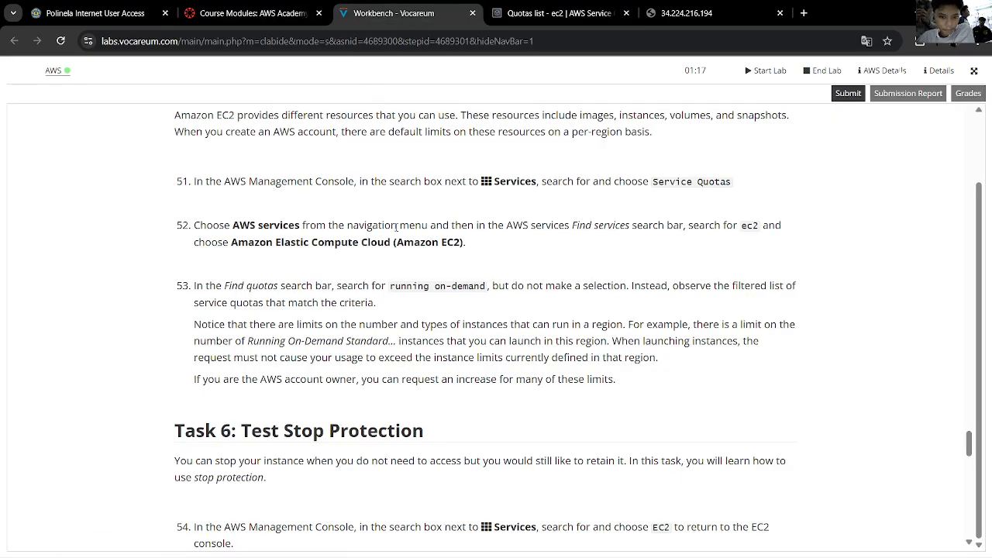
left_click(546, 13)
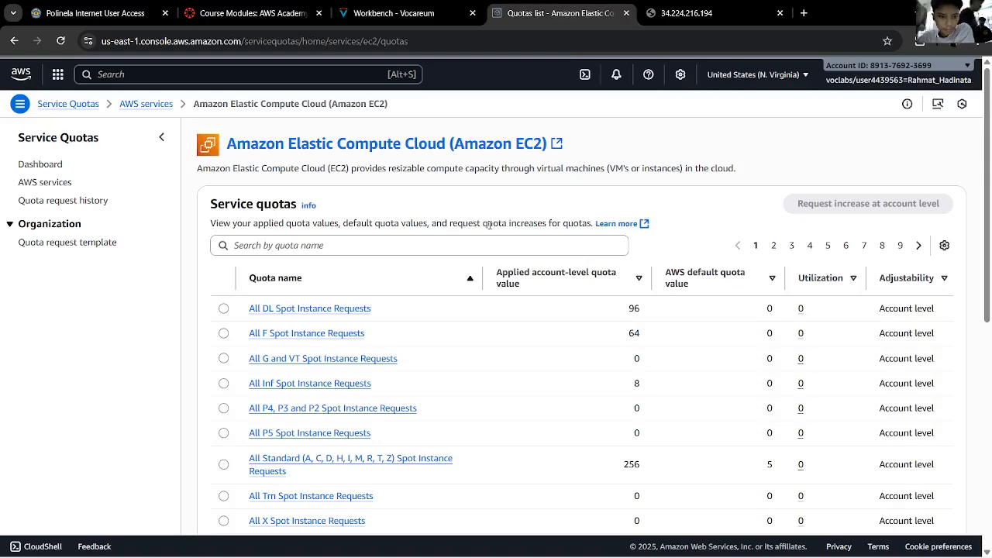
Filter the EC2 quotas by the name running on-demand and look through the filtered list without selecting any quota
left_click(393, 13)
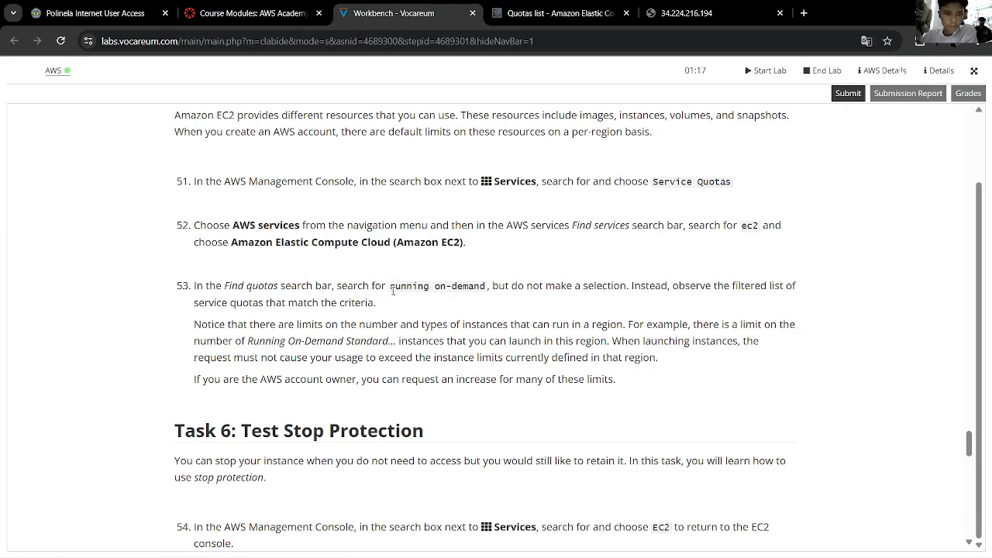
left_click(558, 13)
left_click(368, 244)
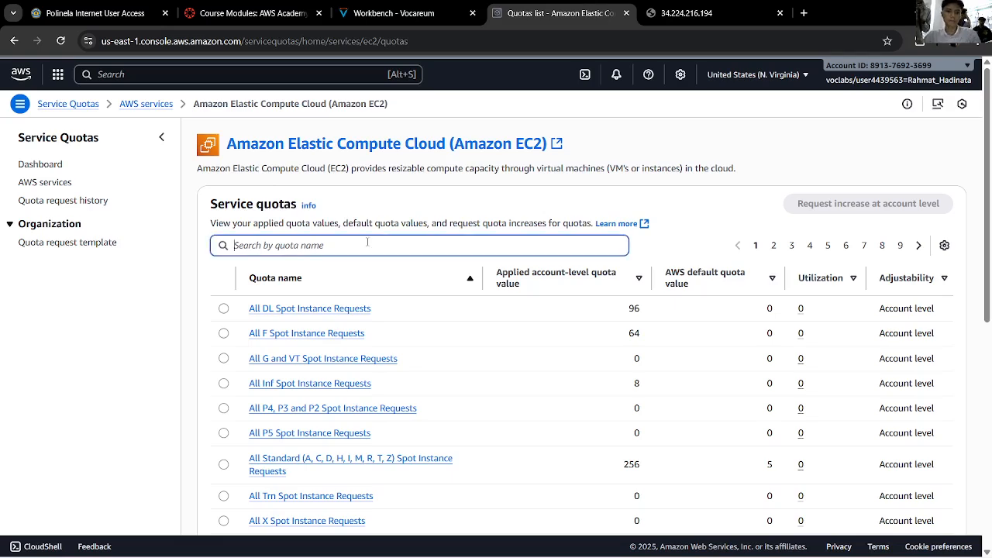
type("running")
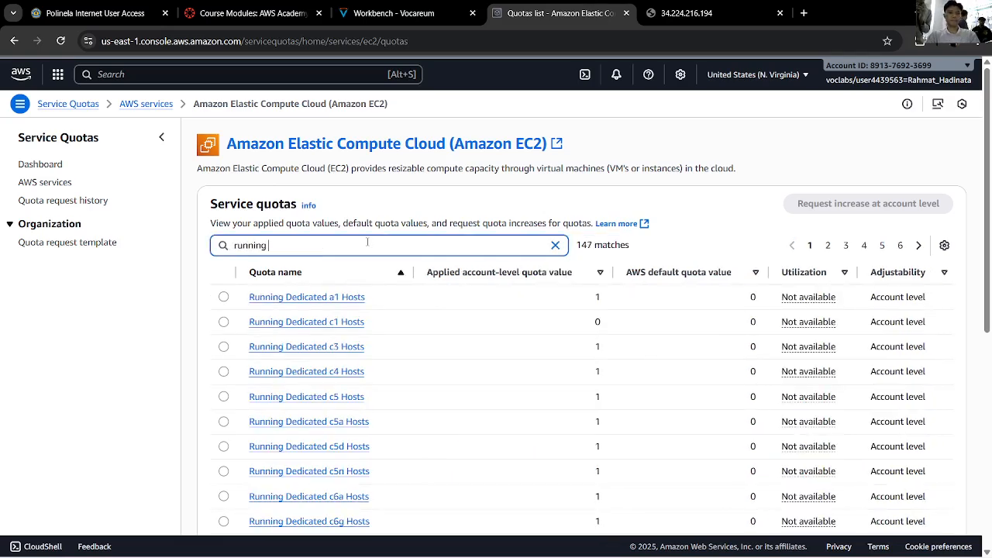
left_click(394, 13)
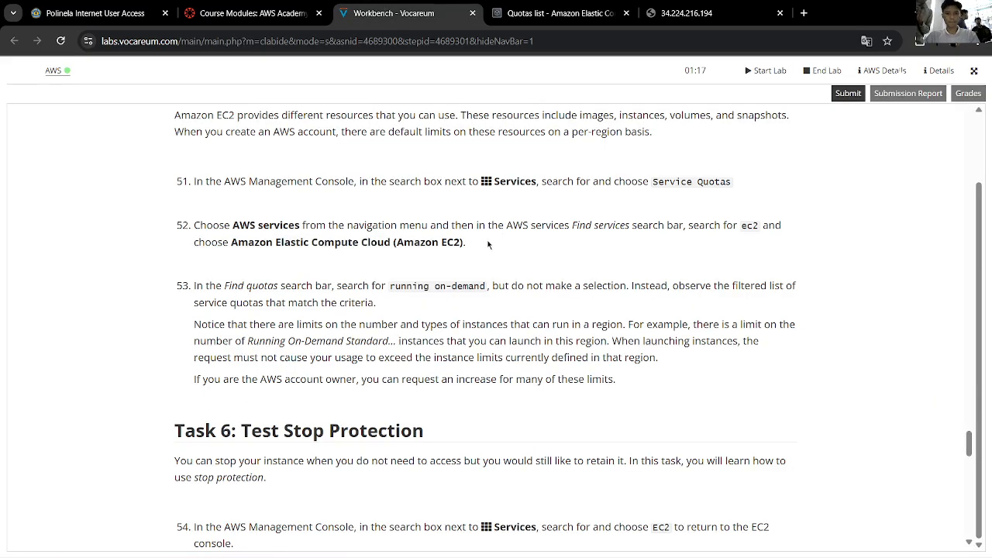
left_click(583, 9)
type("on-deman")
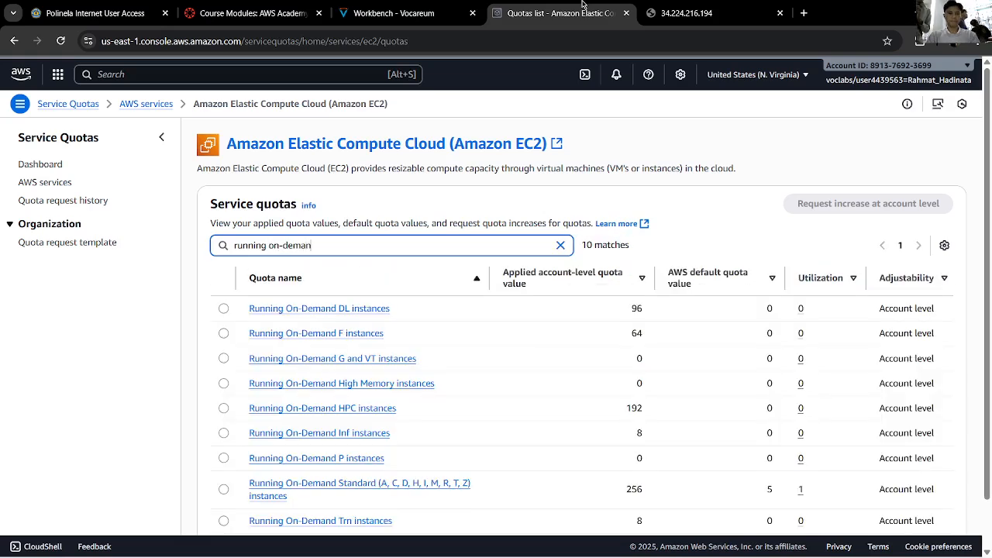
type("d")
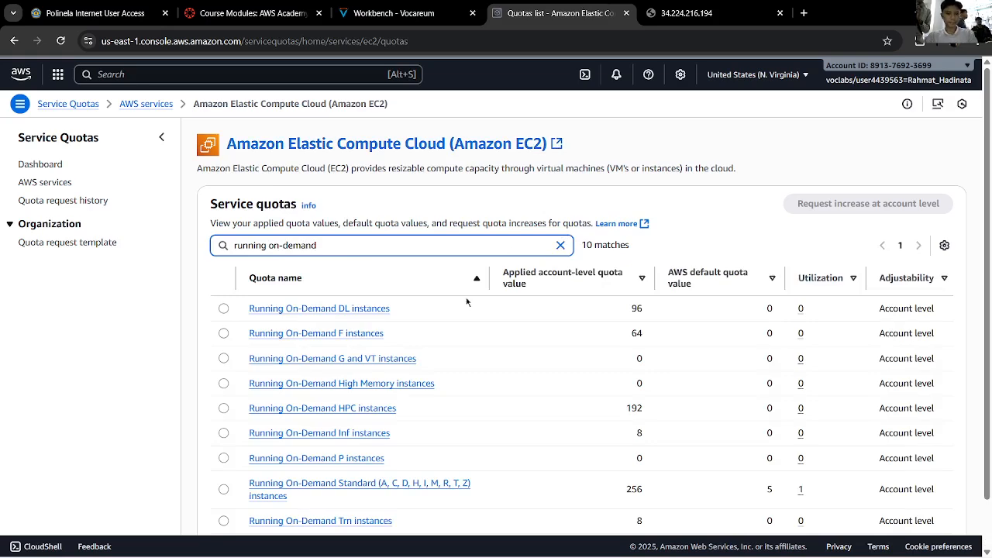
scroll(456, 291, "down", 1)
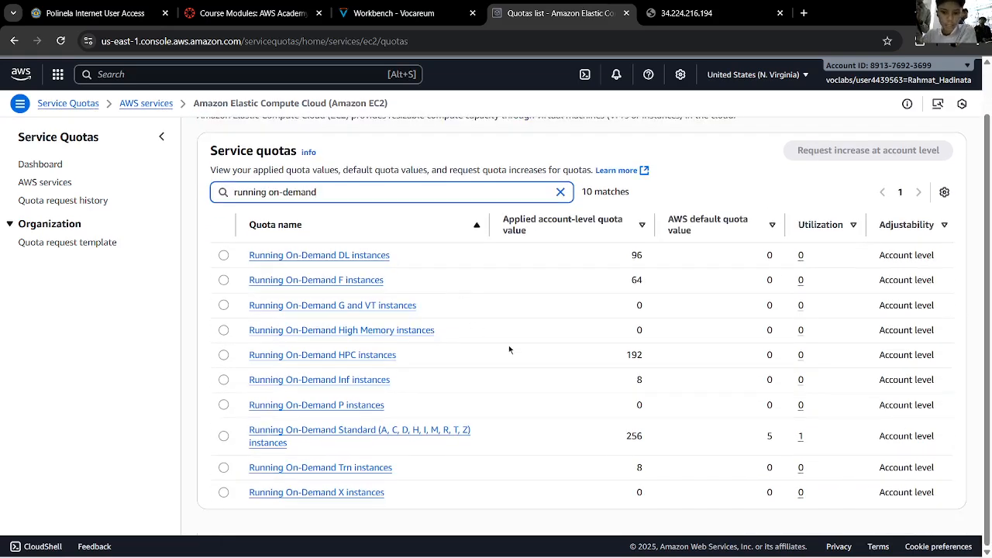
Return to the lab instructions and read Task 6: Test Stop Protection
left_click(403, 13)
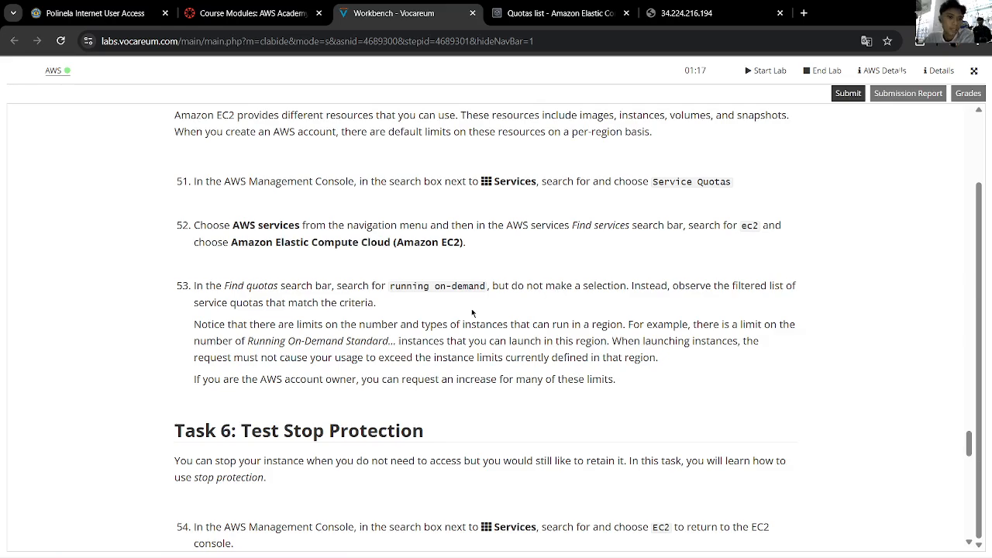
scroll(395, 316, "down", 4)
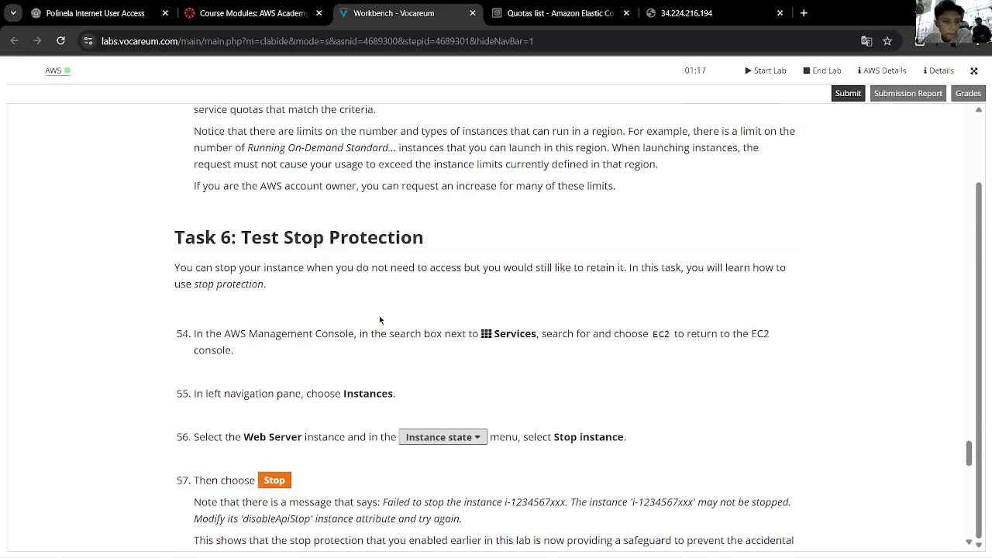
scroll(379, 317, "up", 1)
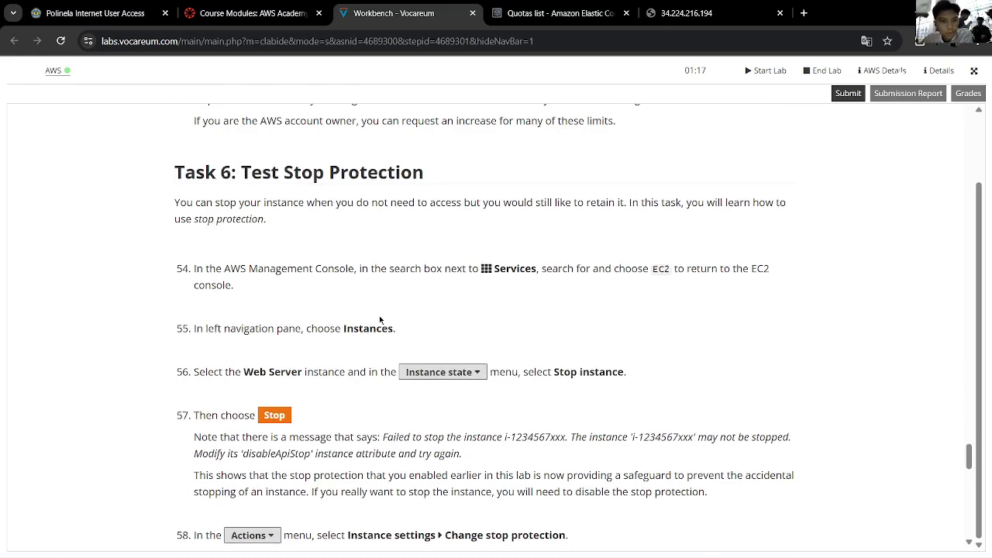
scroll(379, 317, "down", 1)
key("ctrl+shift+Tab")
key("ctrl+Tab")
key("ctrl+Tab")
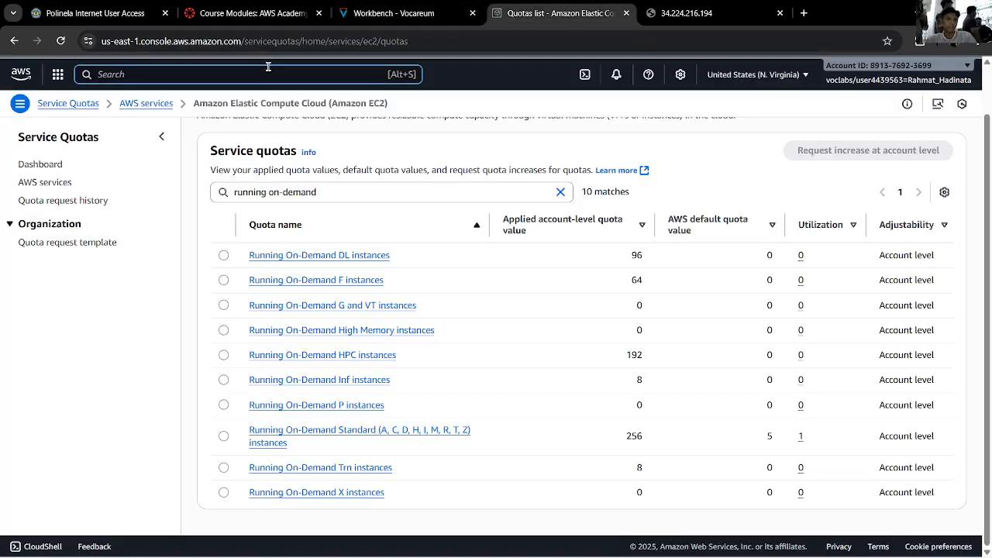
type("inbound endpoints")
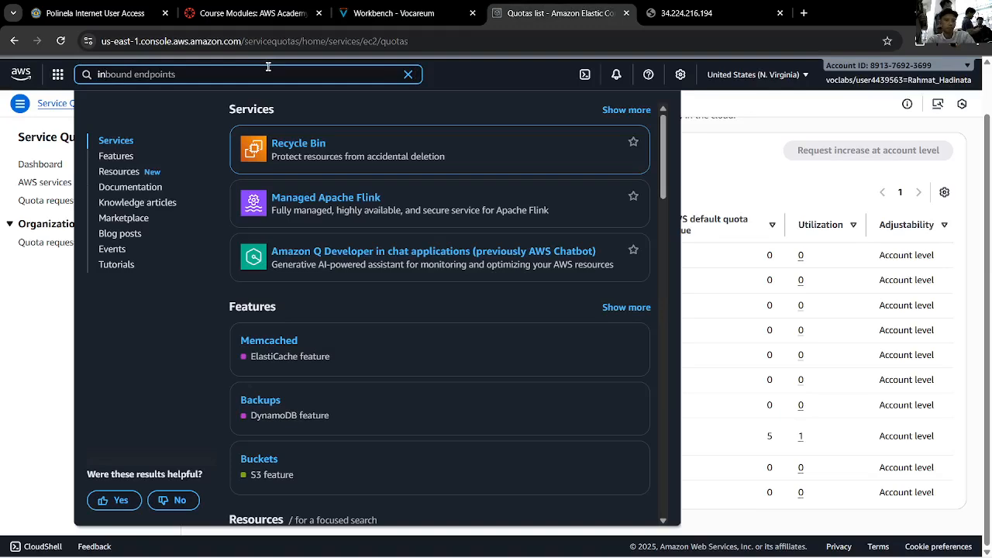
type("sta")
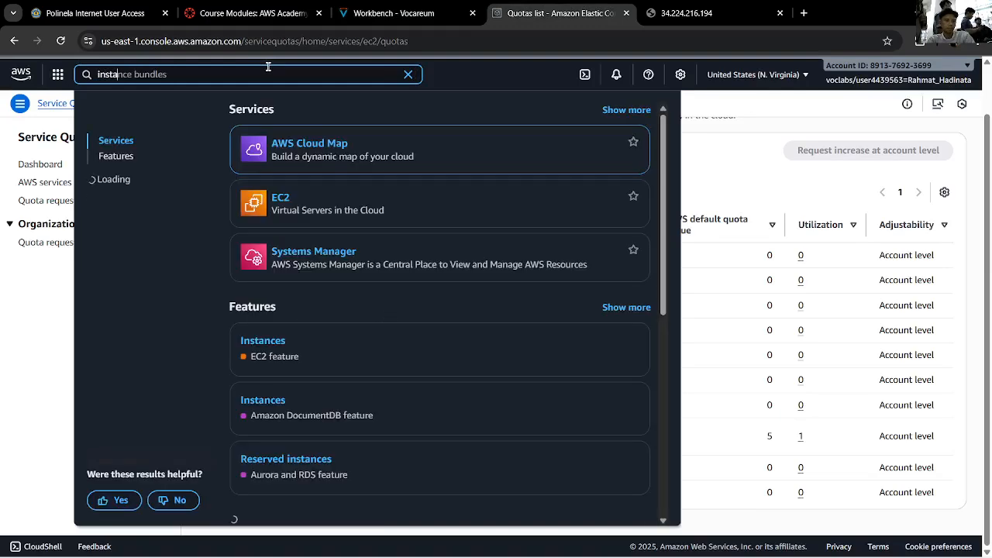
type("nce")
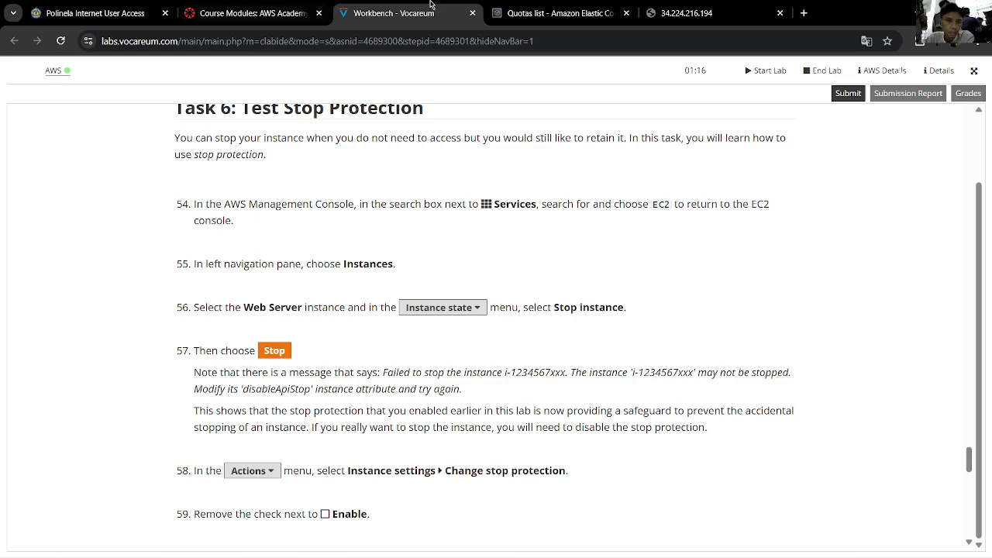
Recheck lab step 54, search the AWS console for ec2 and open the EC2 service
left_click(418, 11)
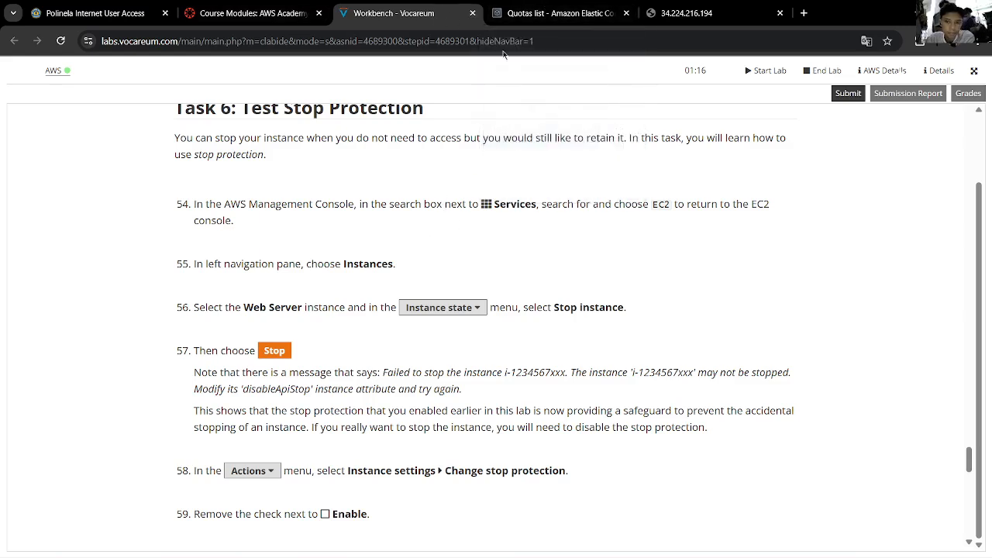
left_click(554, 13)
key("ctrl+a")
type("ex")
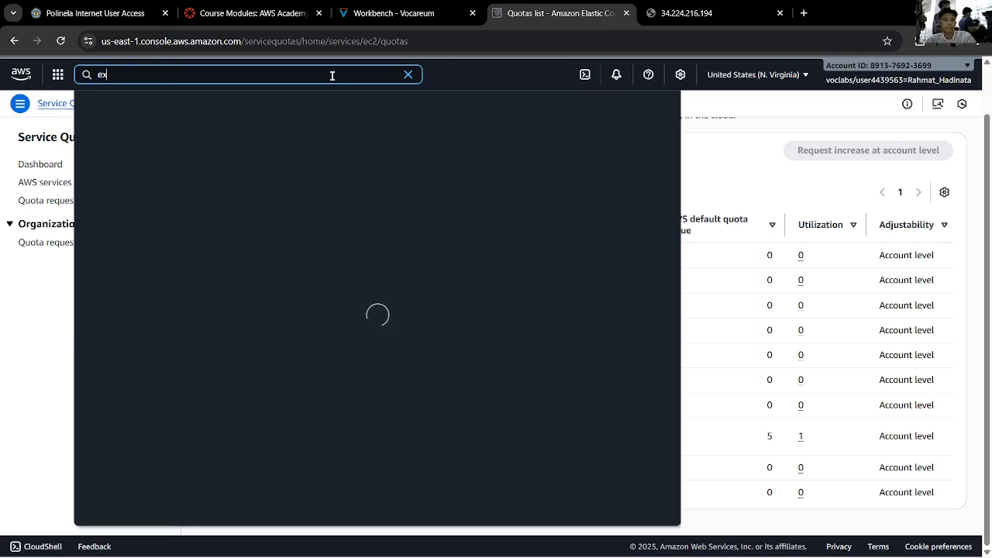
key("BackSpace")
type("c2")
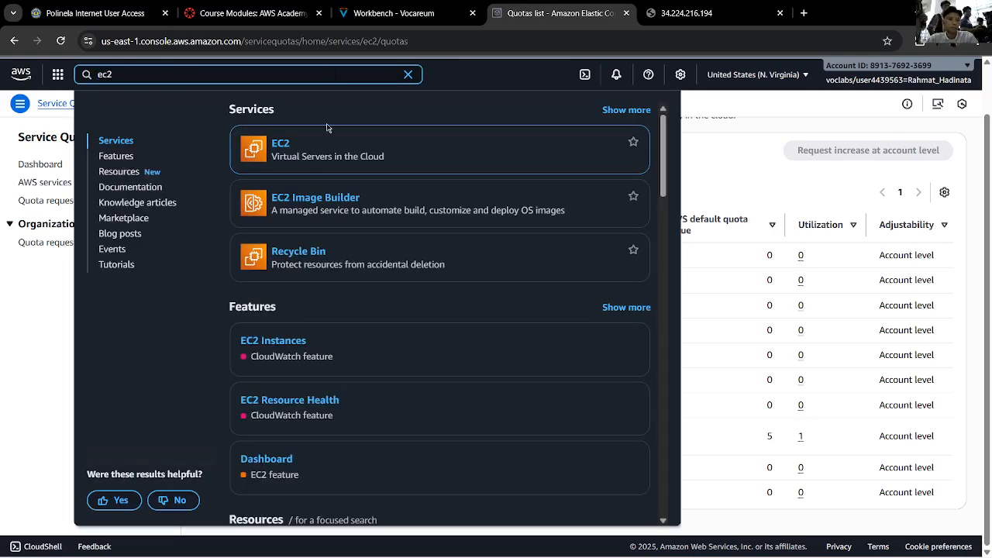
left_click(283, 143)
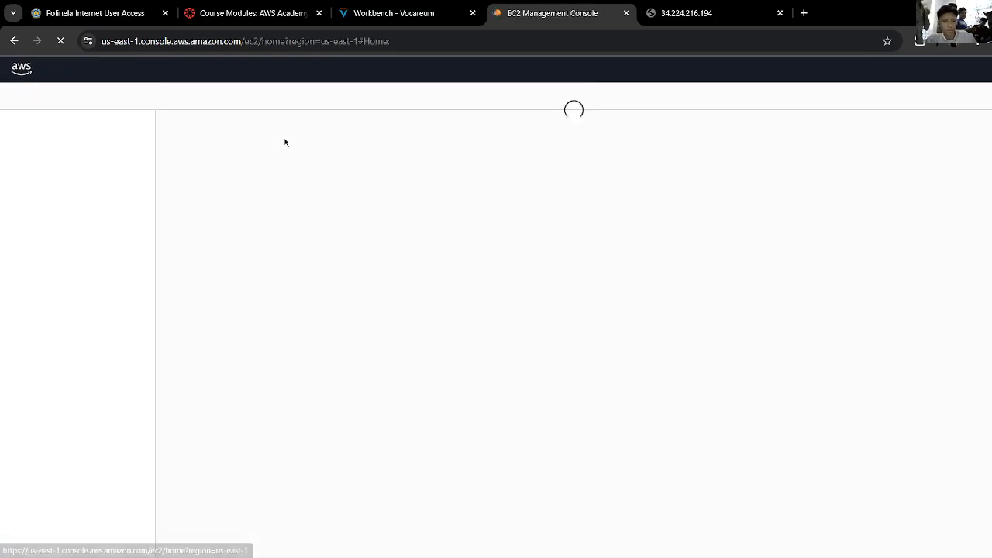
left_click(350, 16)
left_click(493, 9)
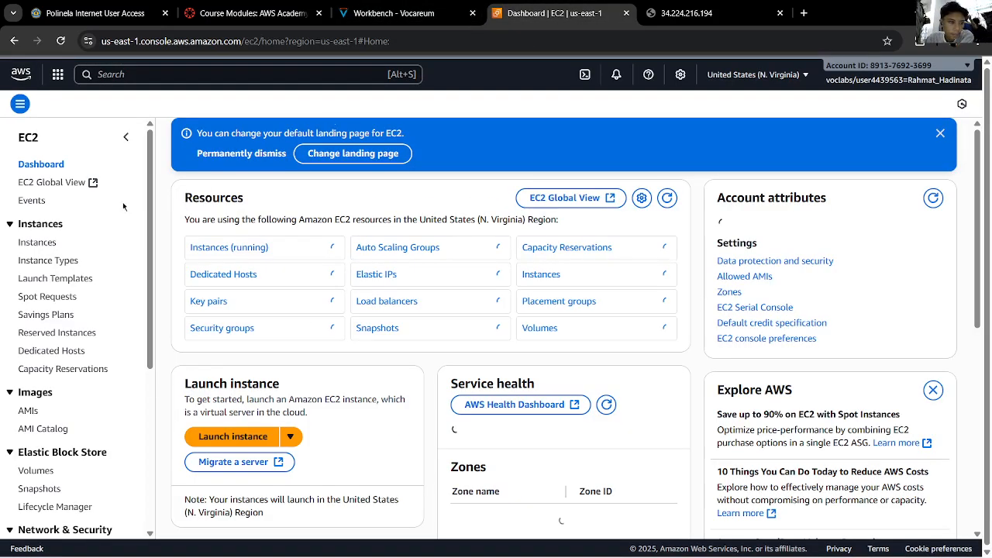
Open the EC2 Instances list, select the Web Server instance and check the lab steps for stopping it
left_click(37, 242)
left_click(388, 13)
scroll(501, 191, "down", 1)
scroll(380, 173, "down", 2)
scroll(380, 172, "up", 1)
left_click(546, 13)
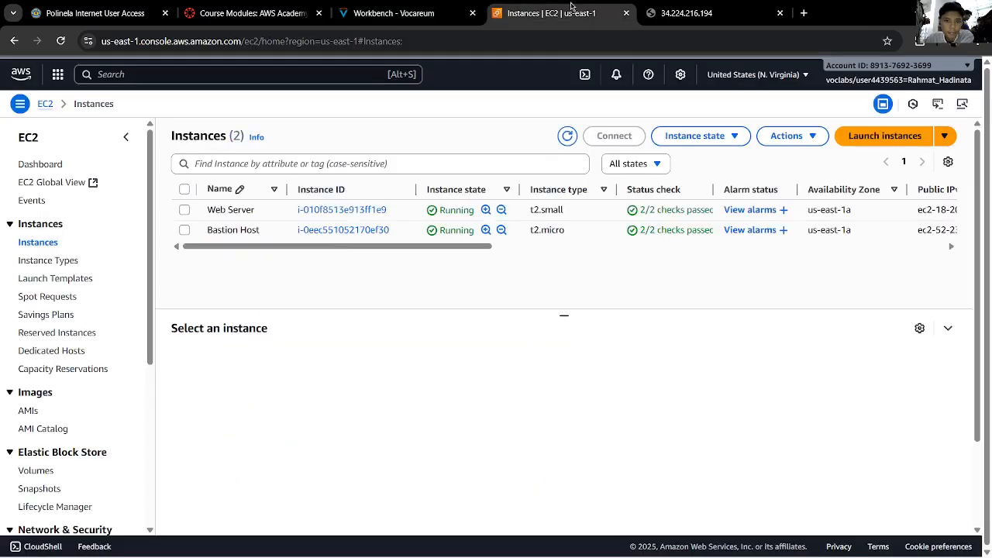
left_click(184, 209)
left_click(387, 14)
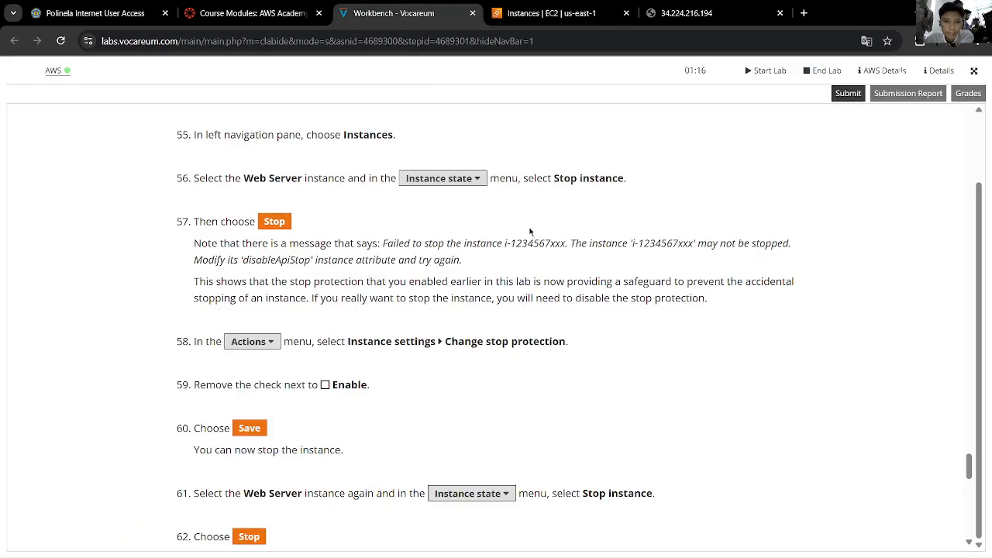
Try to stop the Web Server instance while its stop protection is enabled
left_click(550, 13)
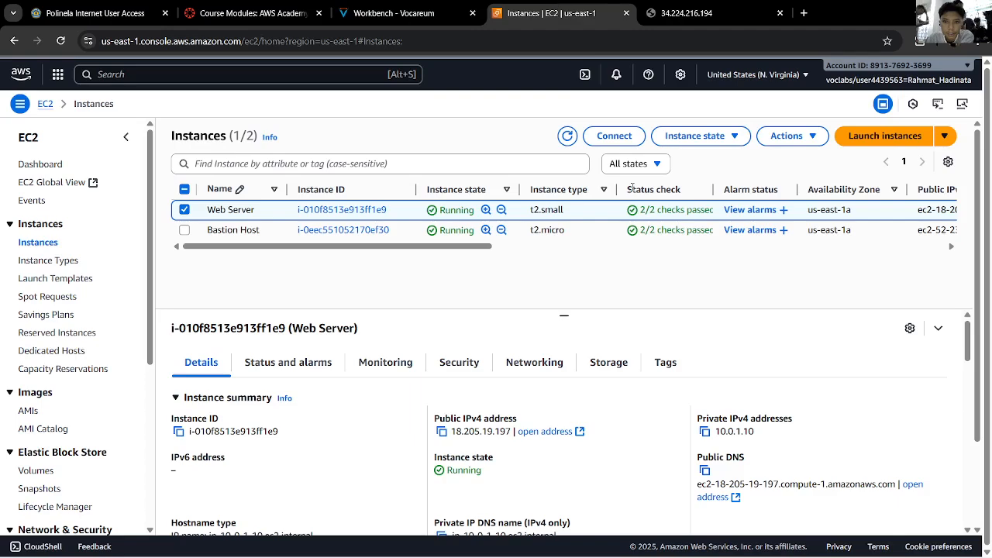
left_click(682, 136)
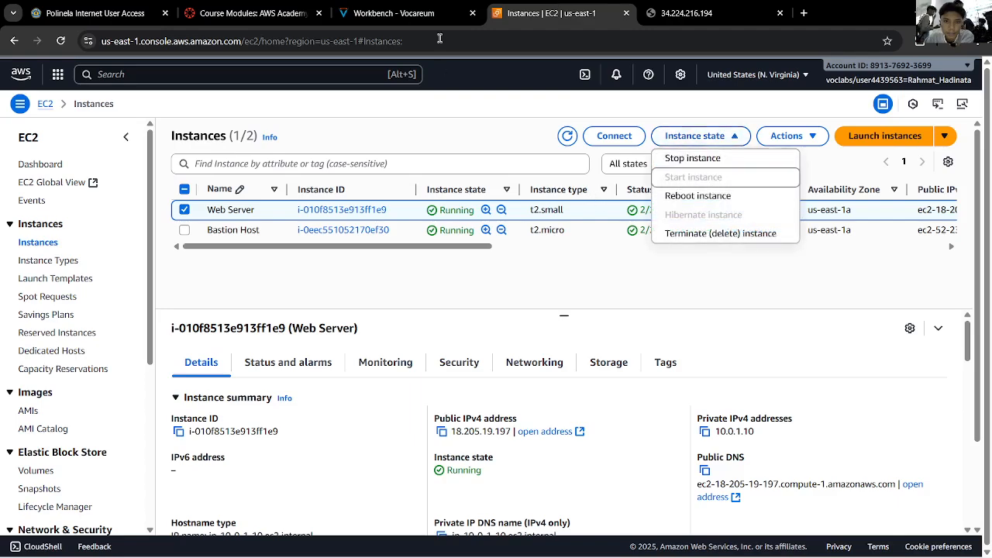
left_click(391, 13)
left_click(575, 12)
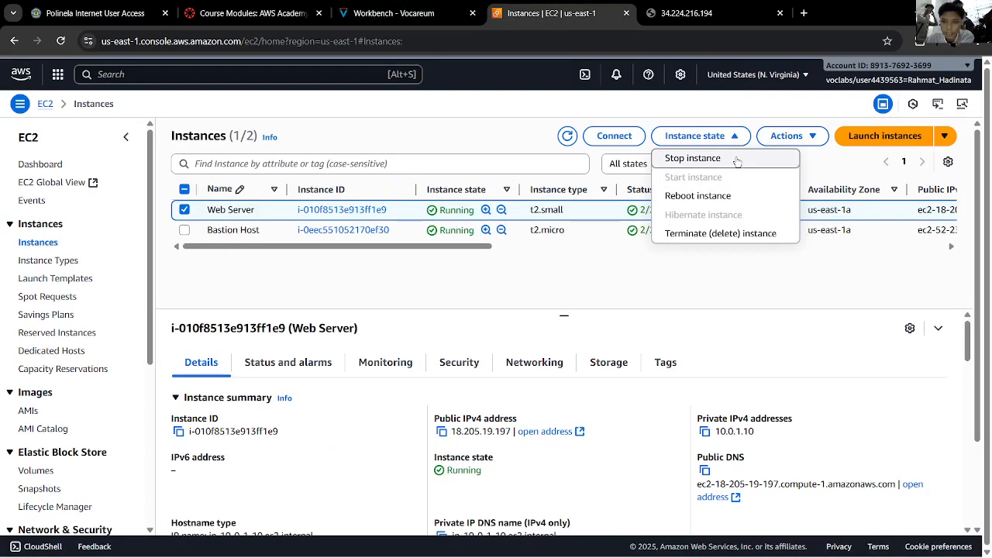
left_click(740, 161)
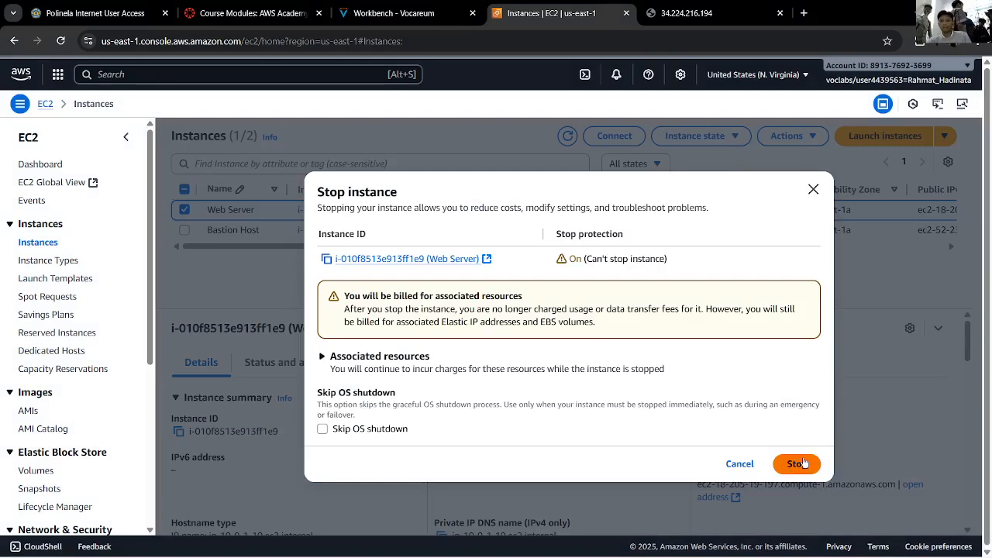
left_click(798, 464)
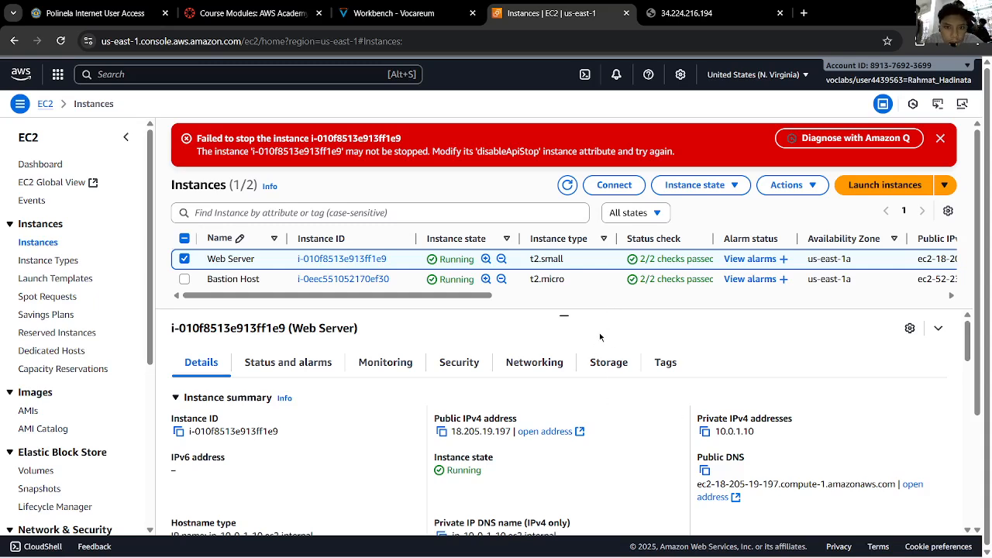
Check lab steps 58 to 60 and disable stop protection on the Web Server instance
left_click(403, 13)
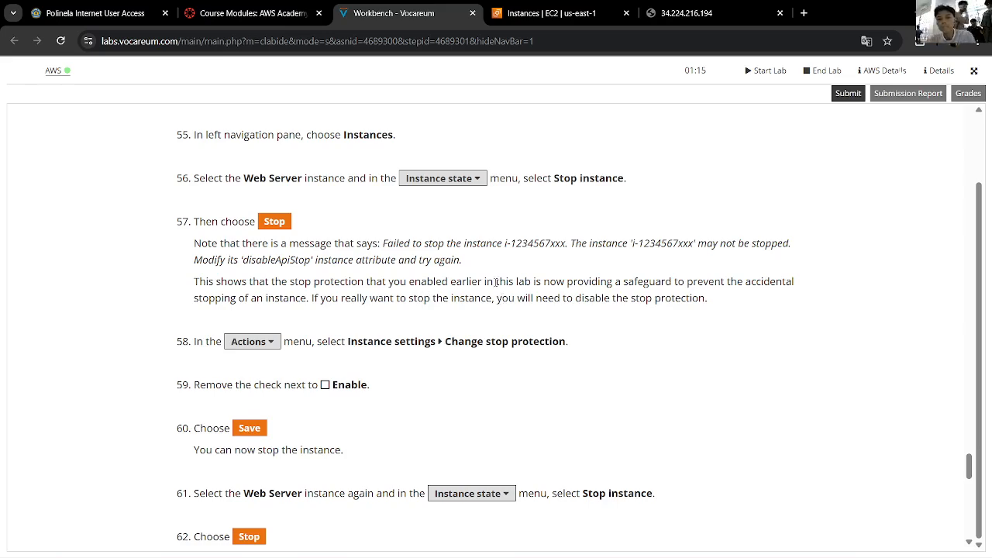
scroll(488, 268, "down", 3)
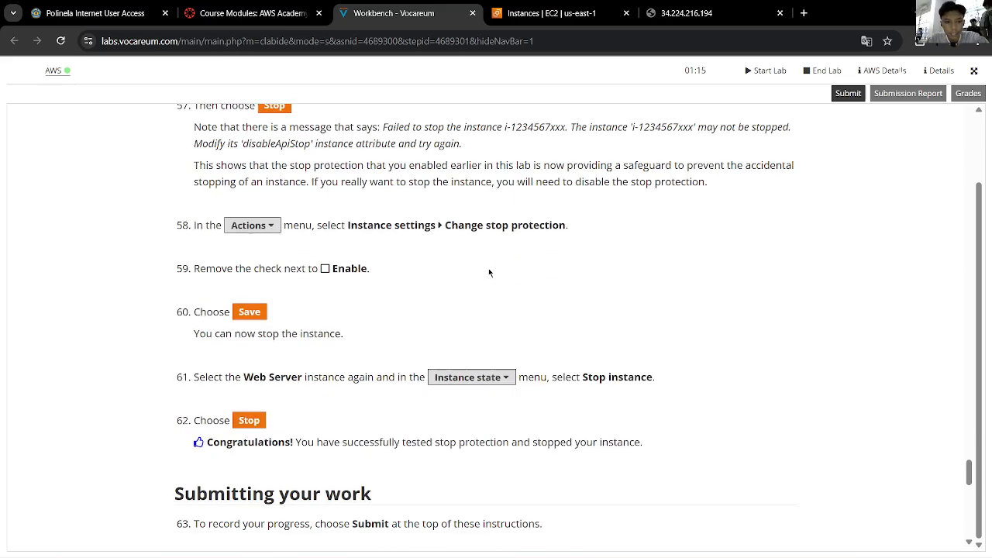
left_click(547, 16)
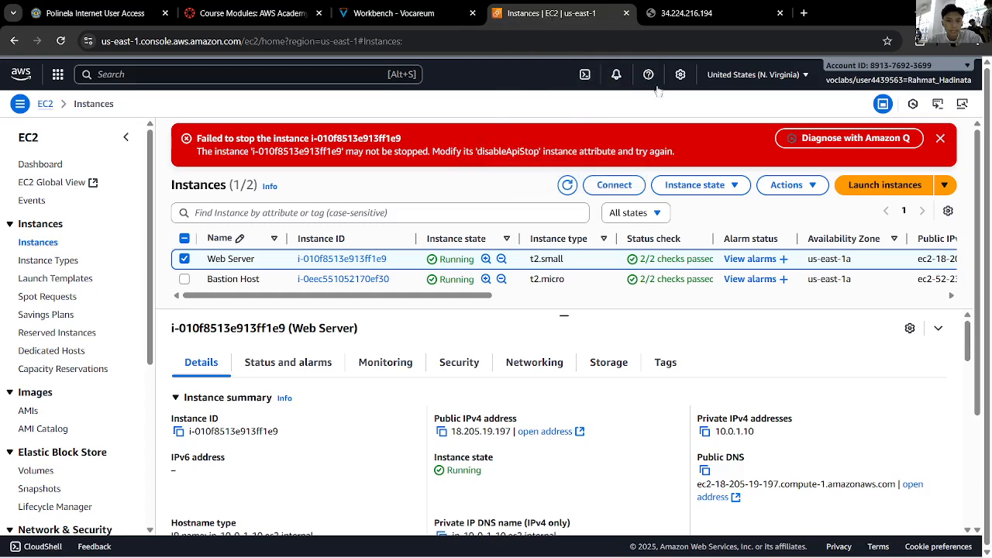
left_click(785, 188)
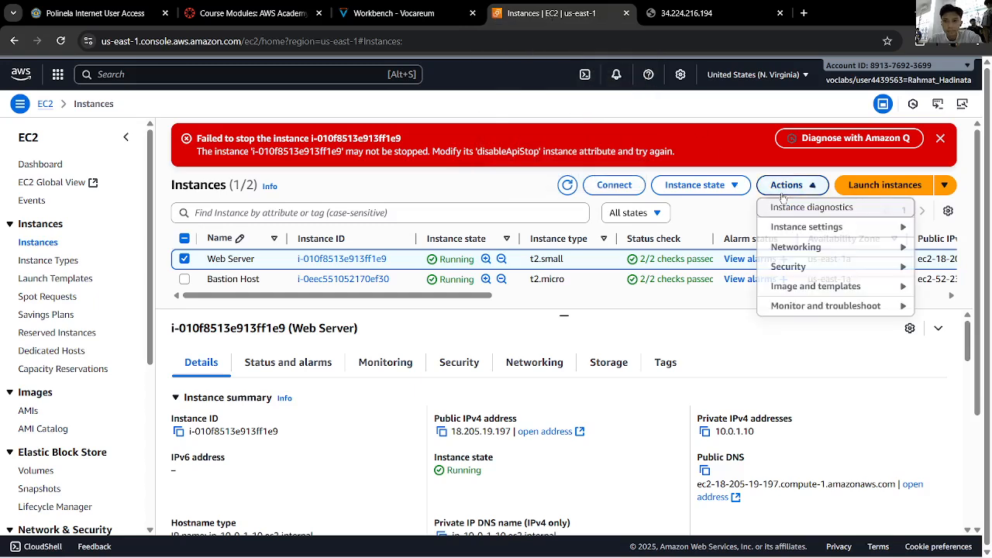
left_click(806, 226)
left_click(393, 14)
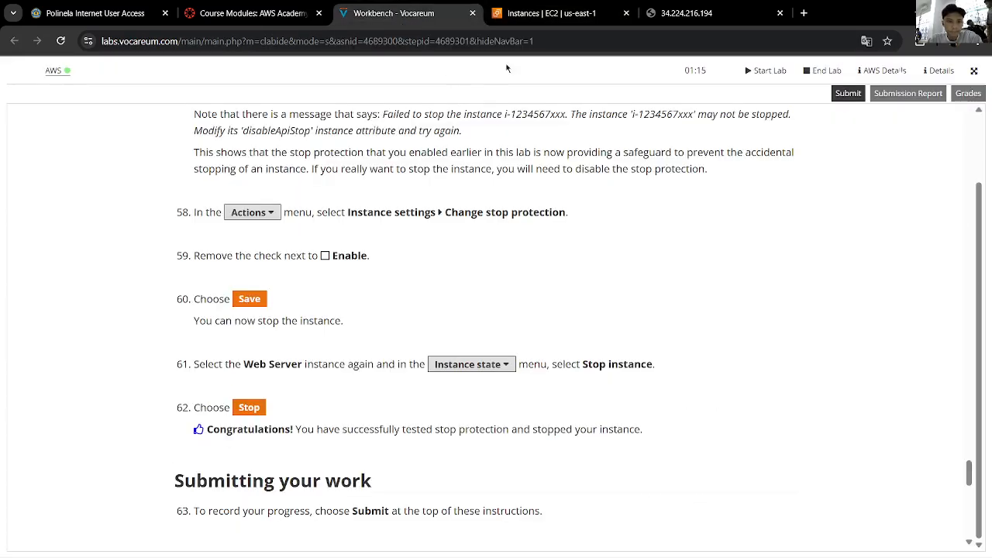
left_click(550, 13)
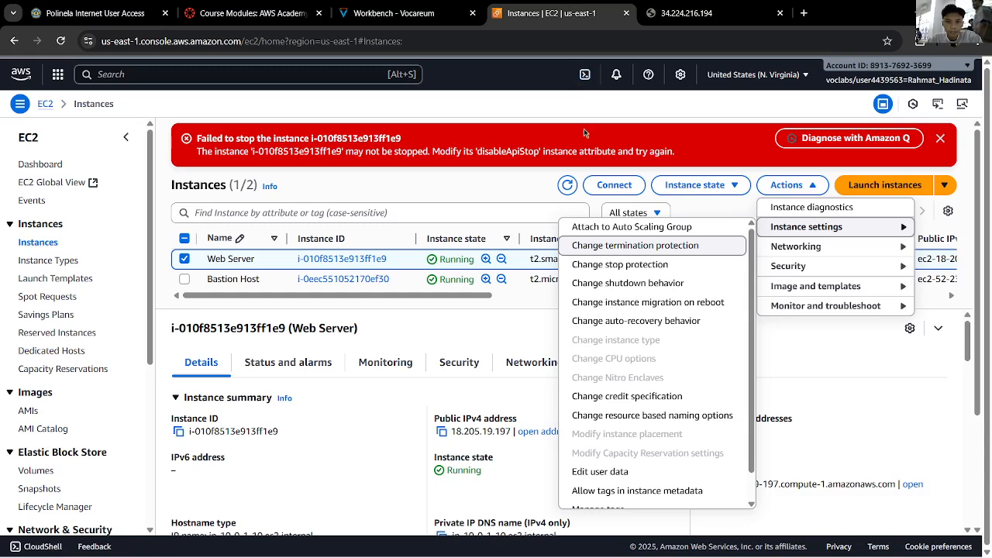
left_click(614, 264)
left_click(393, 363)
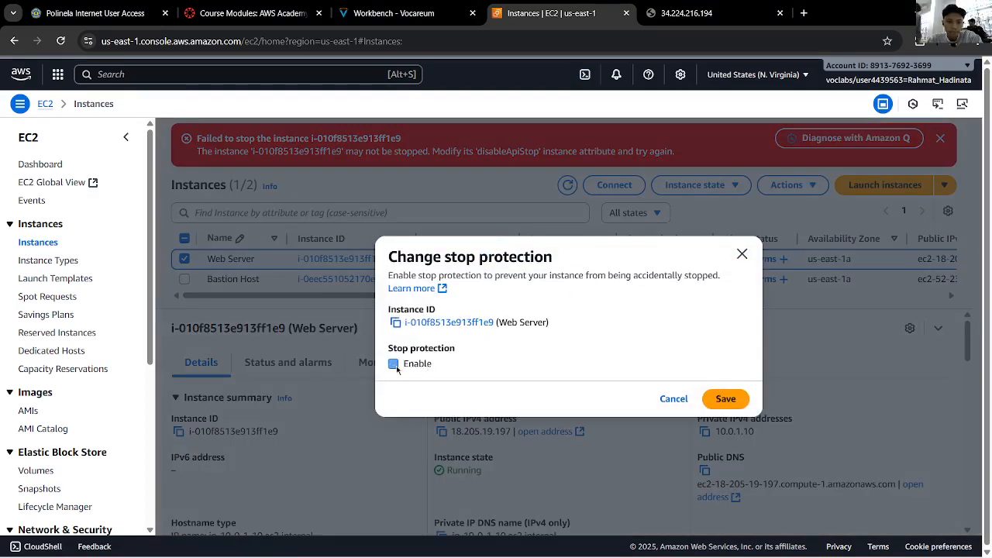
left_click(721, 398)
Recheck lab steps 61 and 62, stop the Web Server instance and dismiss the old error notification
key("ctrl+shift+Tab")
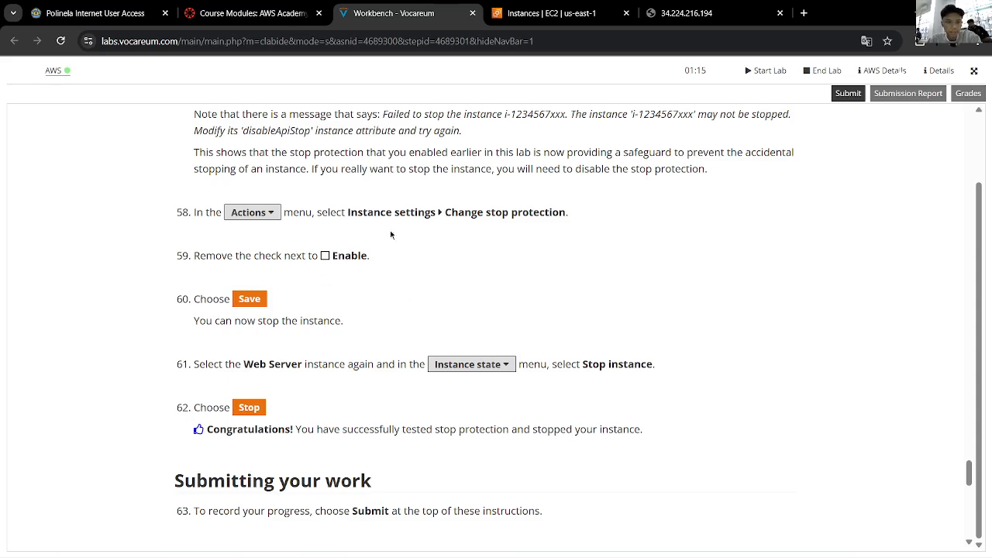
key("ctrl+Tab")
key("ctrl+shift+Tab")
key("ctrl+Tab")
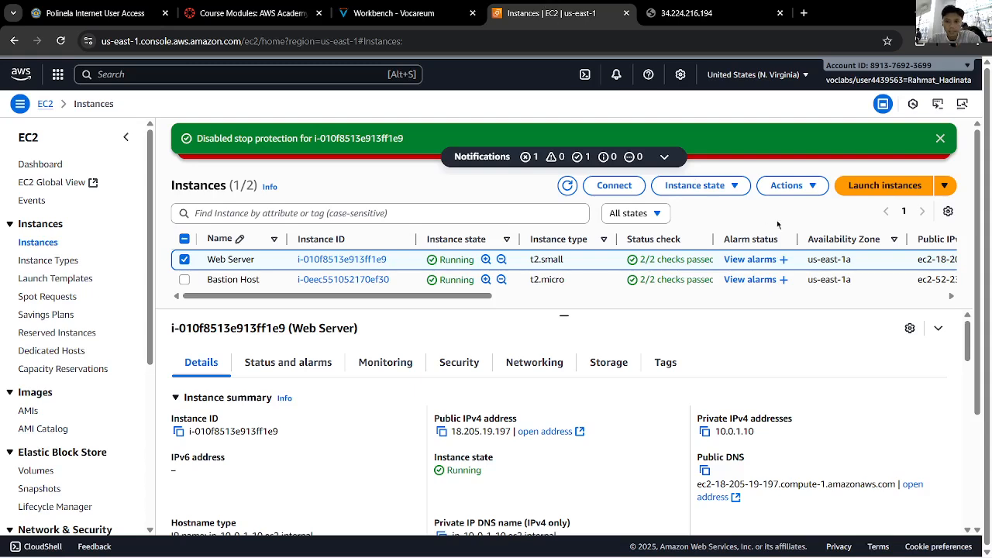
left_click(786, 185)
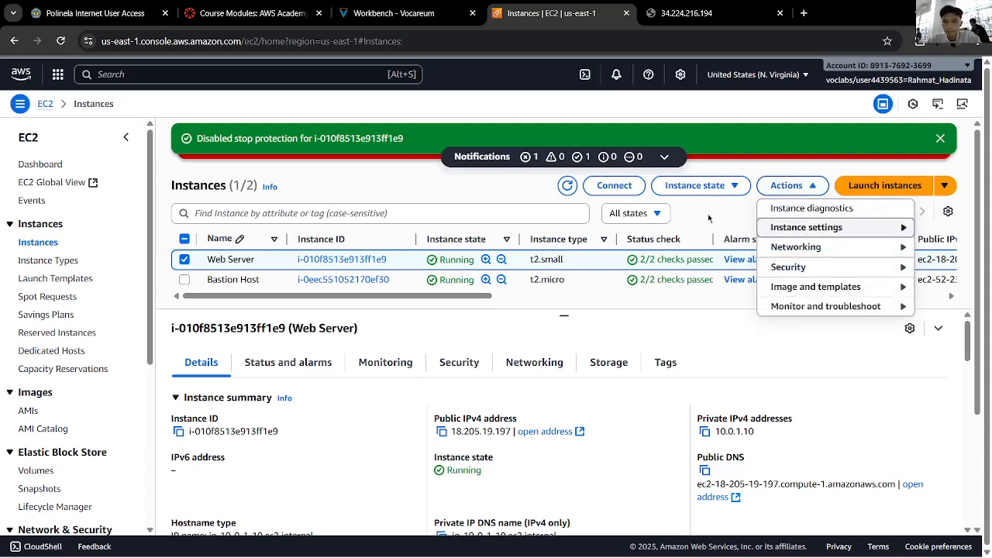
left_click(698, 185)
left_click(693, 208)
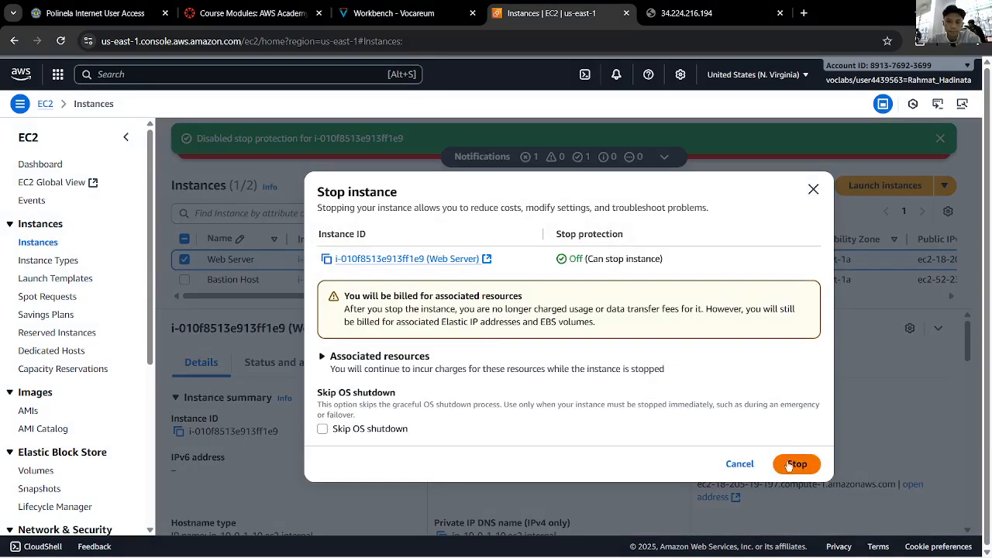
left_click(796, 463)
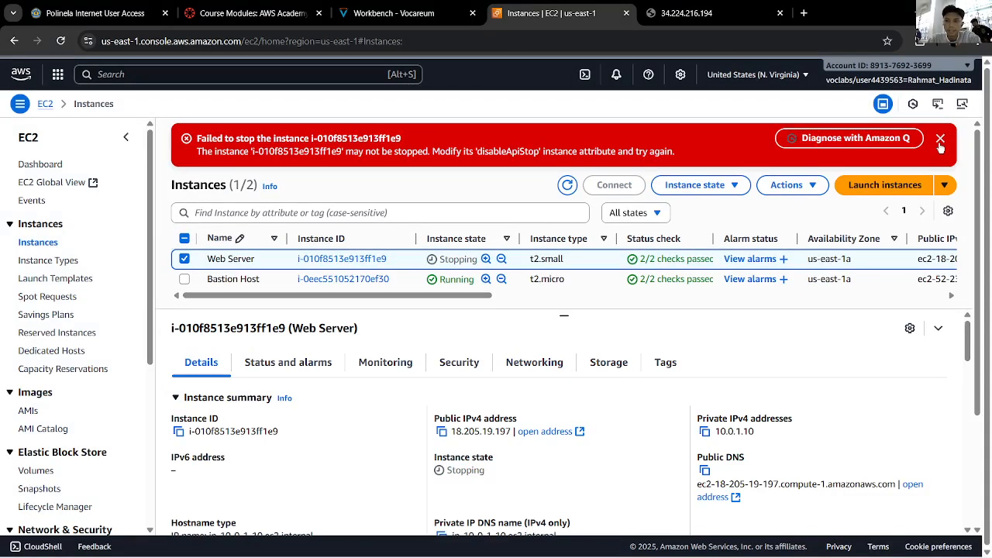
left_click(939, 143)
Read the lab's submission instructions and refresh the EC2 instance list to check the Web Server's state
left_click(403, 13)
scroll(427, 292, "down", 2)
scroll(427, 290, "up", 2)
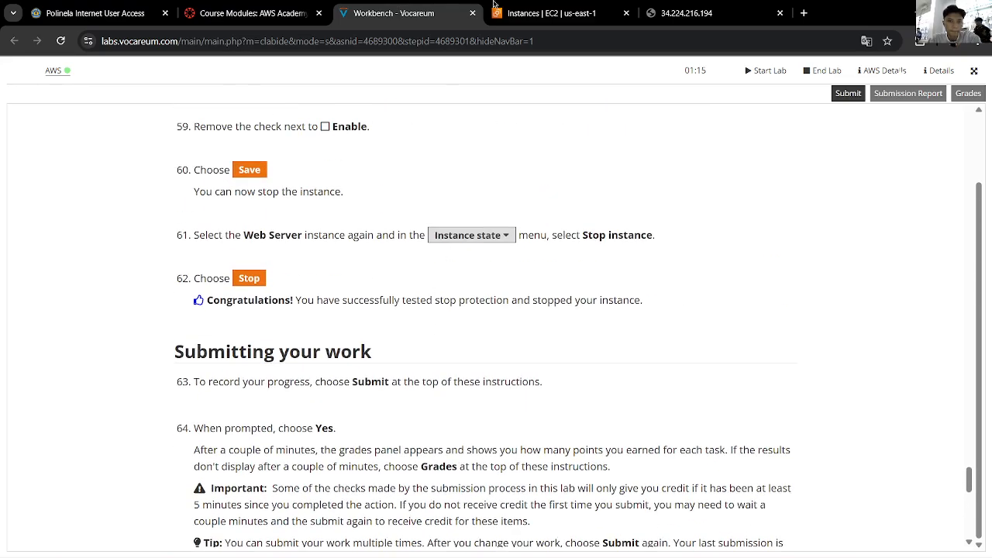
key("ctrl+Tab")
left_click(566, 136)
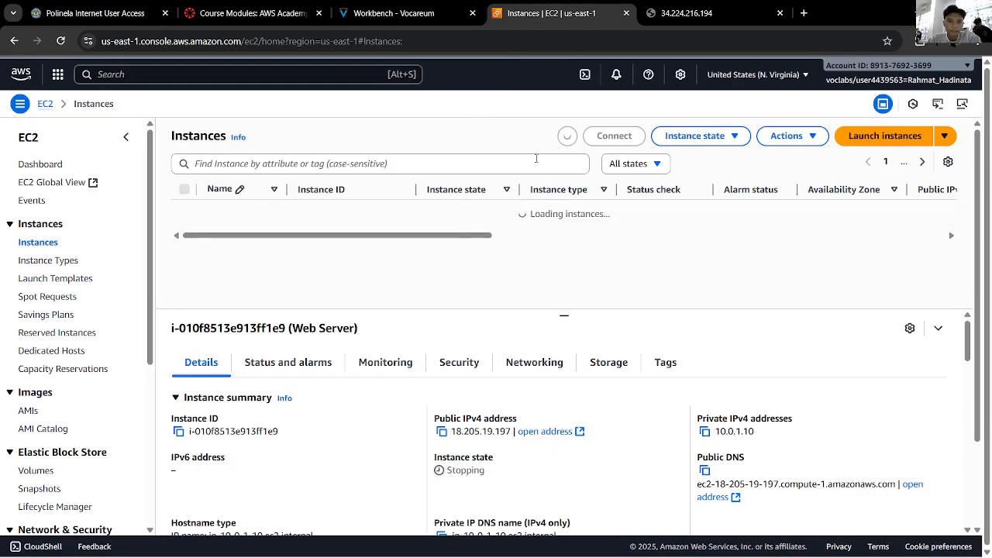
Return to the Vocareum lab page, submit the lab work and confirm the submission
key("ctrl+shift+Tab")
key("ctrl+shift+Tab")
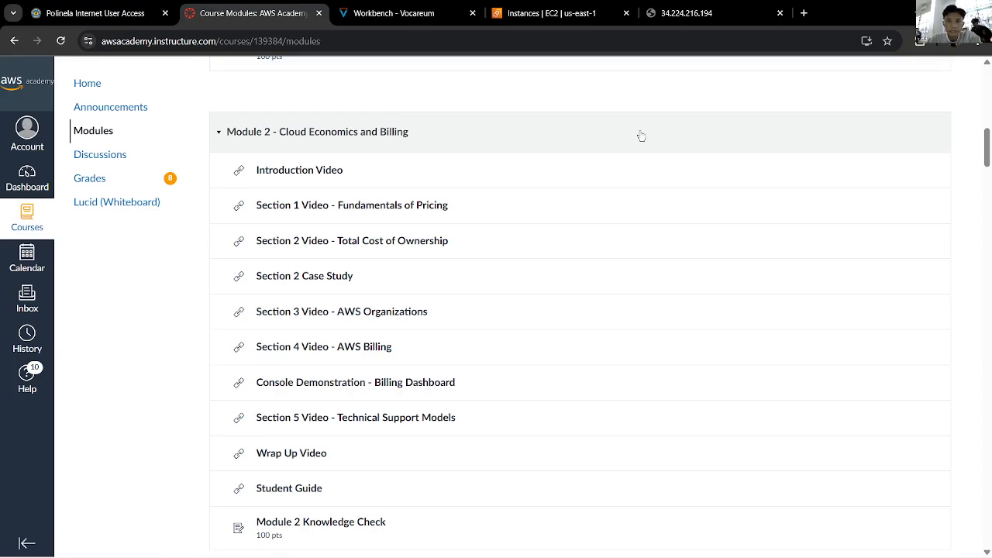
scroll(680, 291, "up", 5)
key("ctrl+Tab")
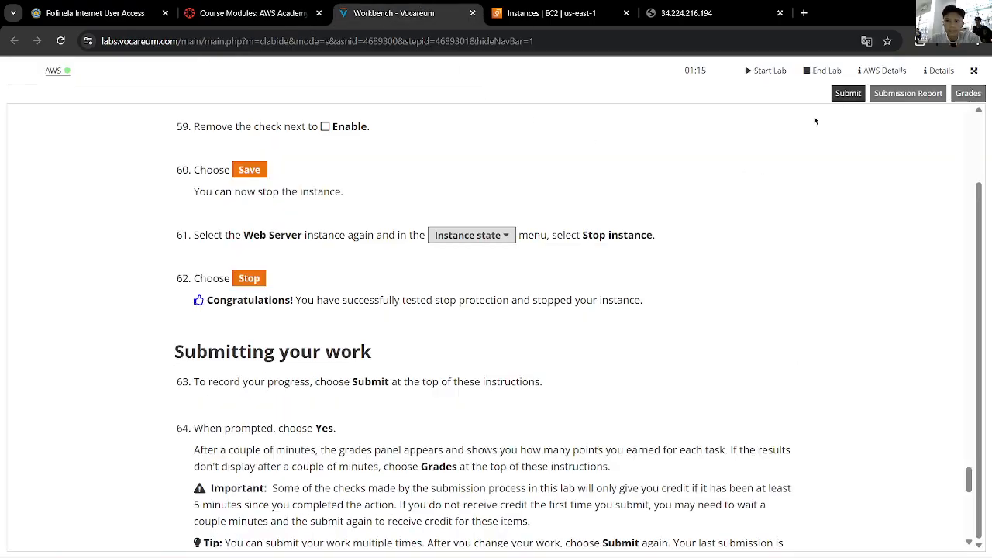
left_click(847, 94)
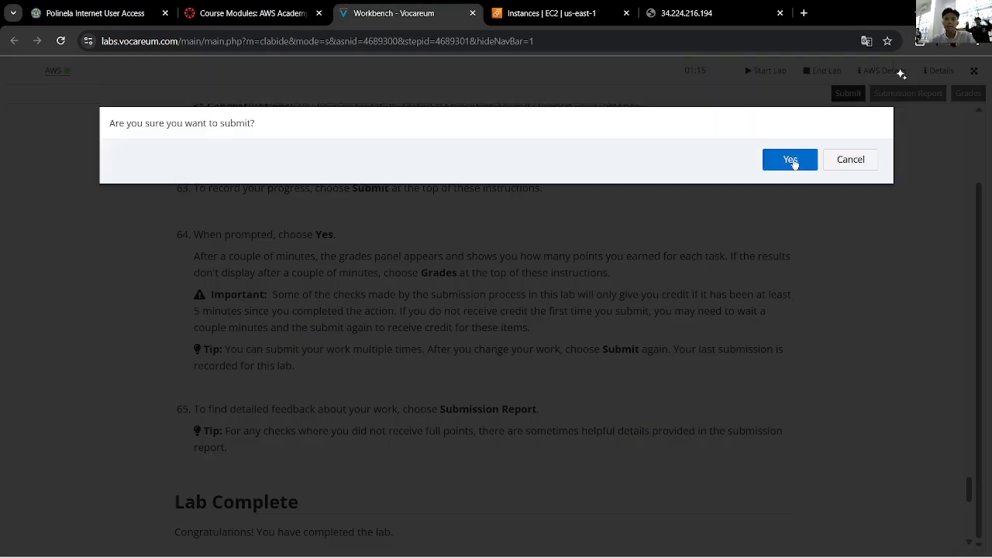
left_click(790, 159)
left_click(725, 542)
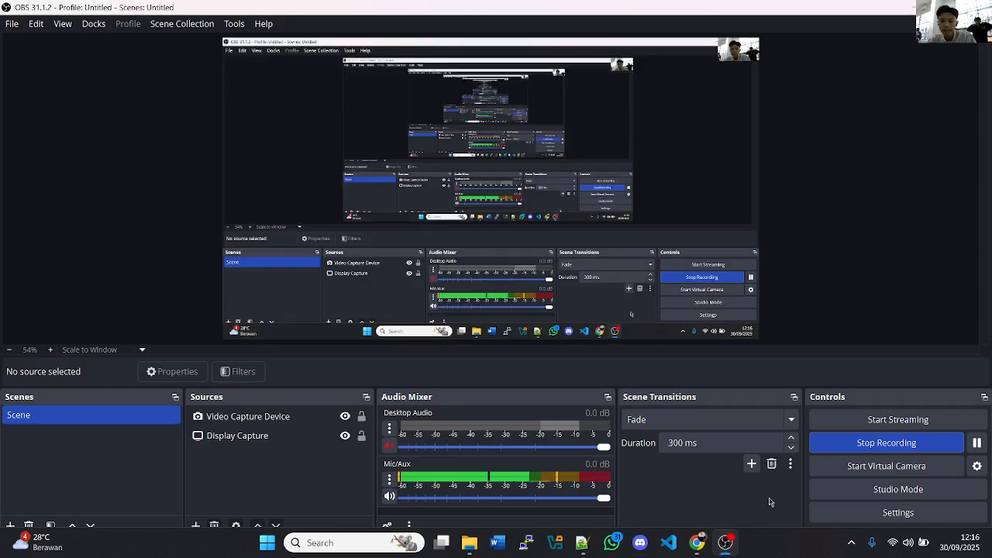